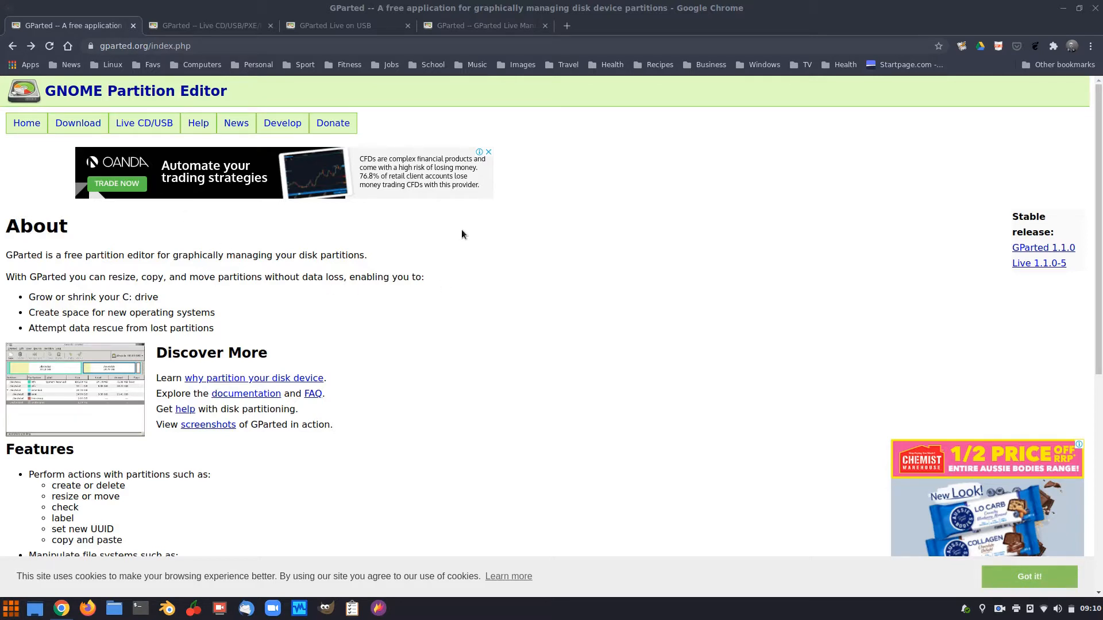
Switch between the GParted home and Live CD/USB/PXE/HD pages, scrolling through the Live CD page.
scroll(184, 365, down, 3)
scroll(536, 310, down, 1)
scroll(536, 310, up, 1)
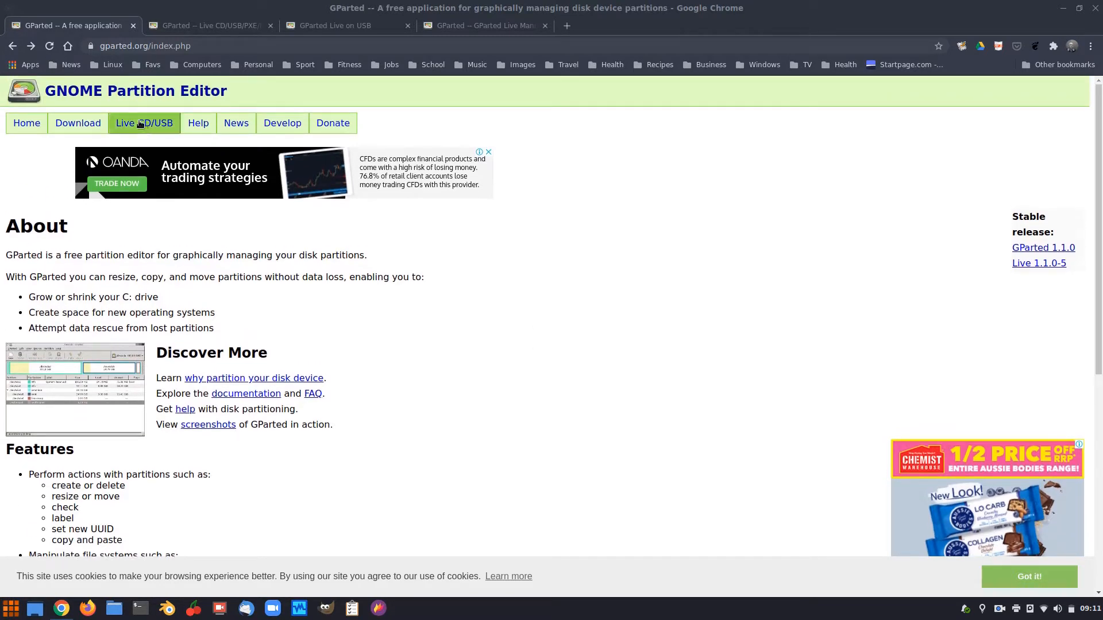
click(212, 32)
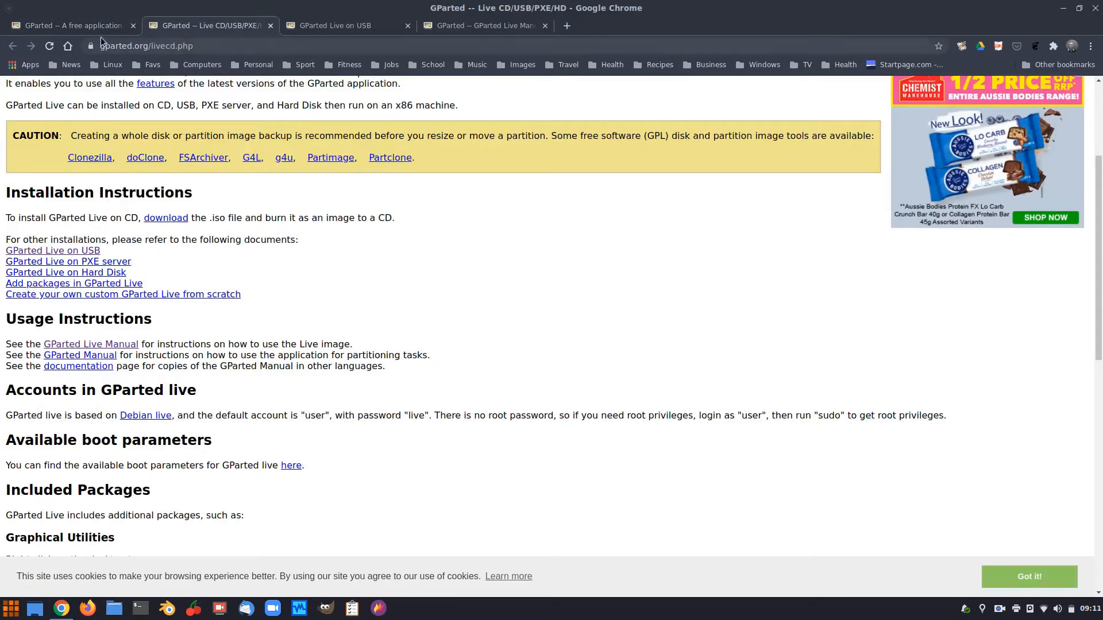
click(81, 25)
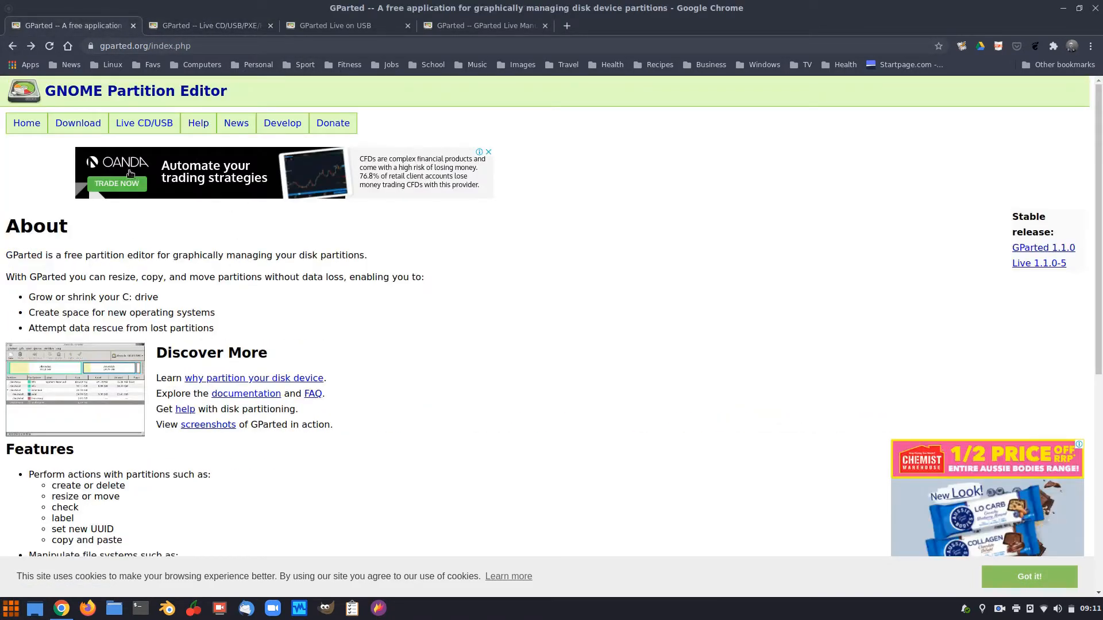
click(218, 34)
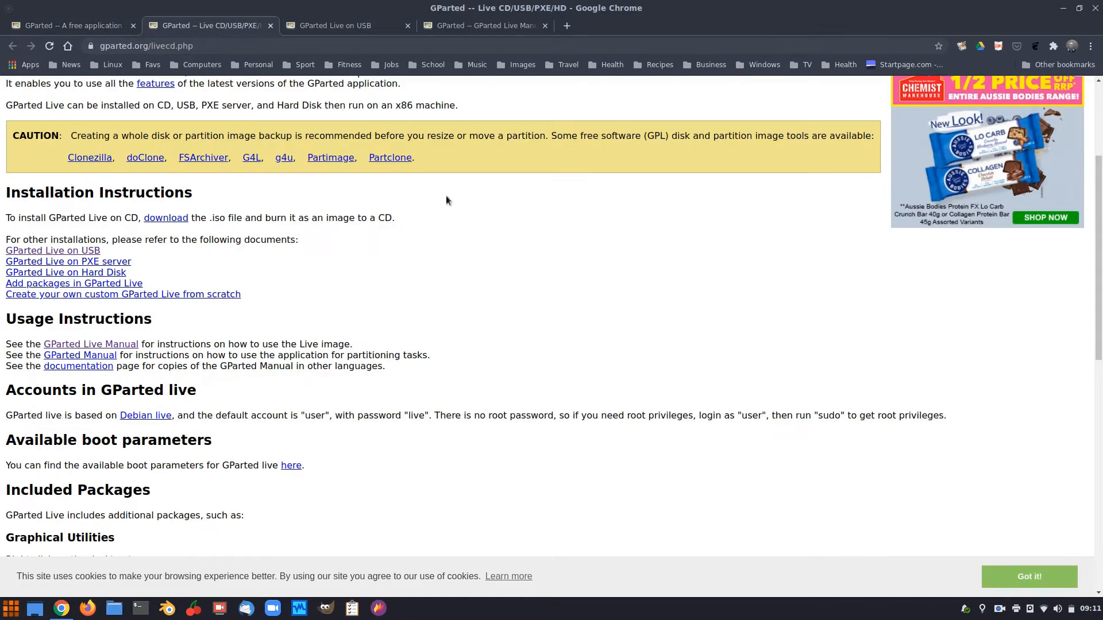
scroll(357, 253, down, 6)
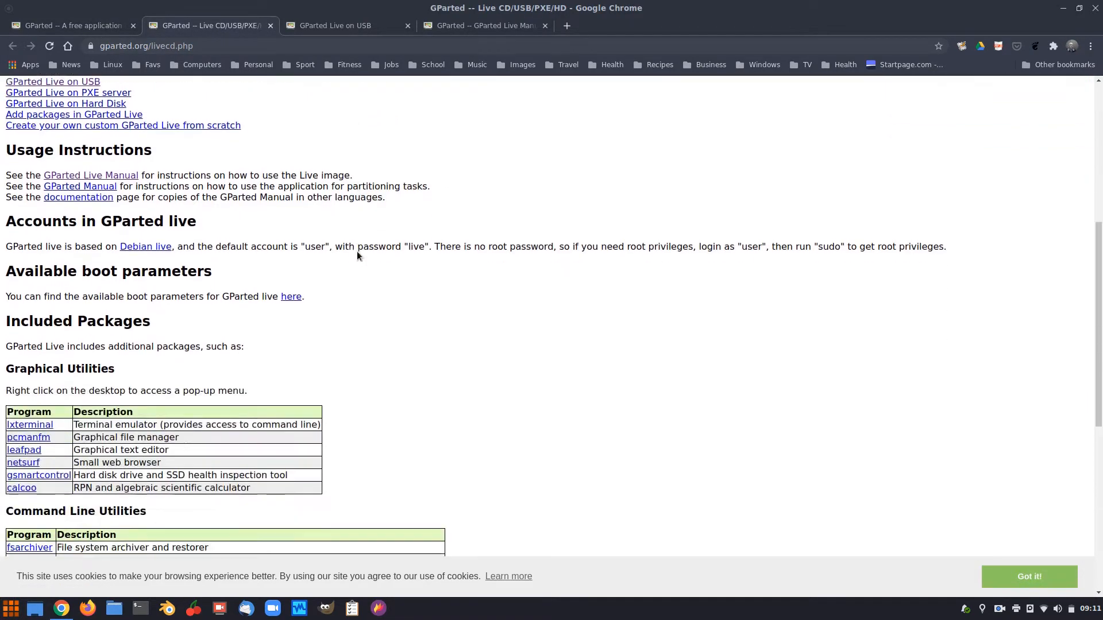
scroll(497, 240, up, 1)
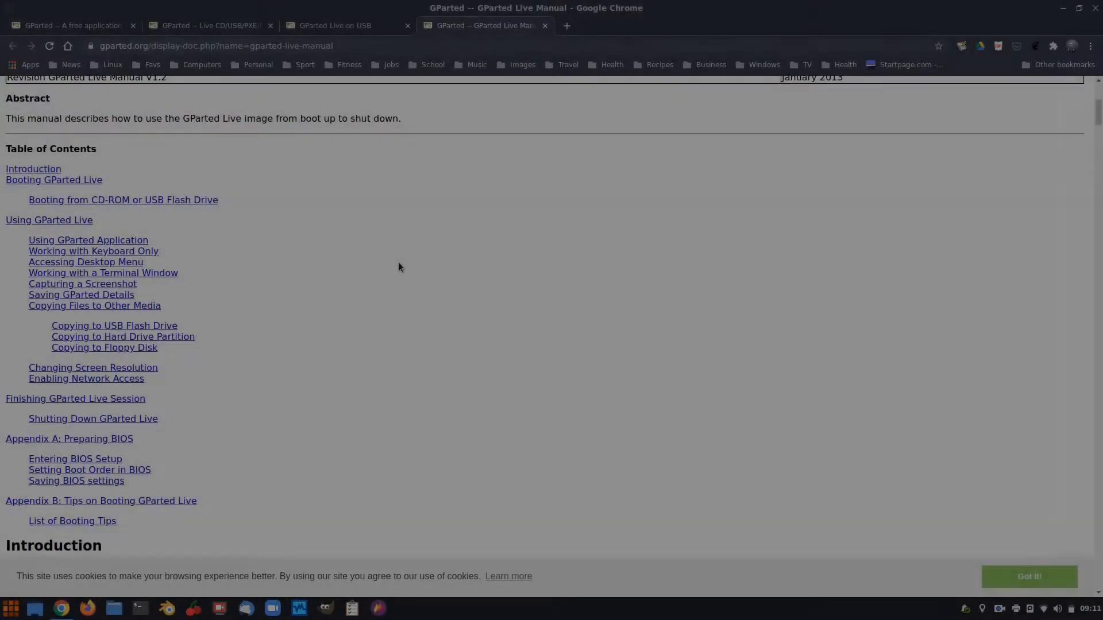
scroll(398, 263, down, 9)
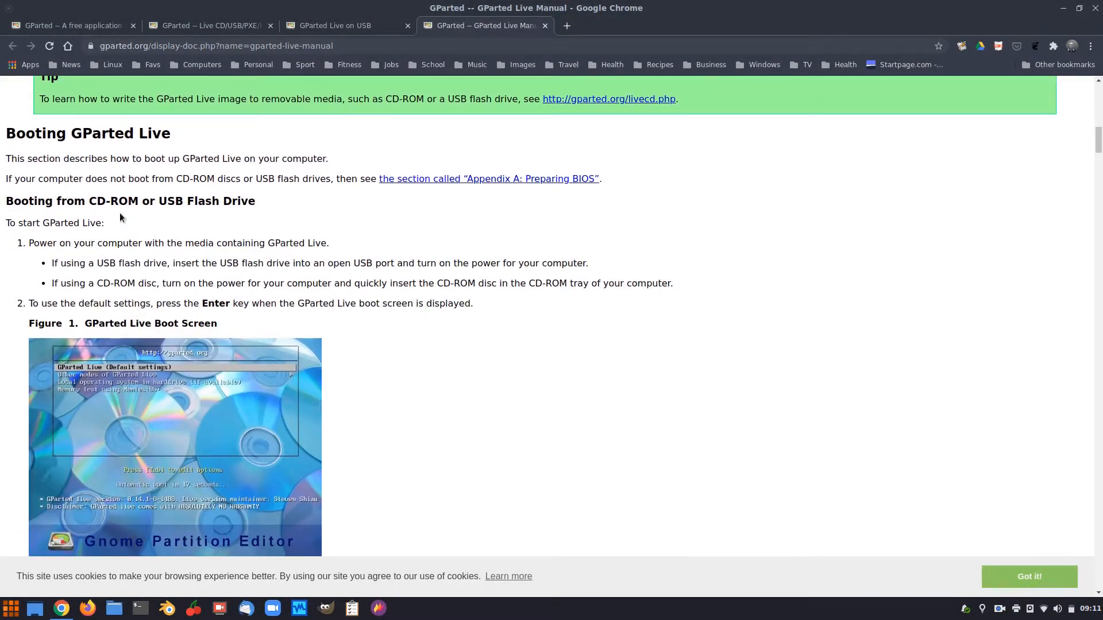
Scroll the manual past Figures 1–4 and view the Figure 5 video mode image full size.
scroll(384, 291, down, 3)
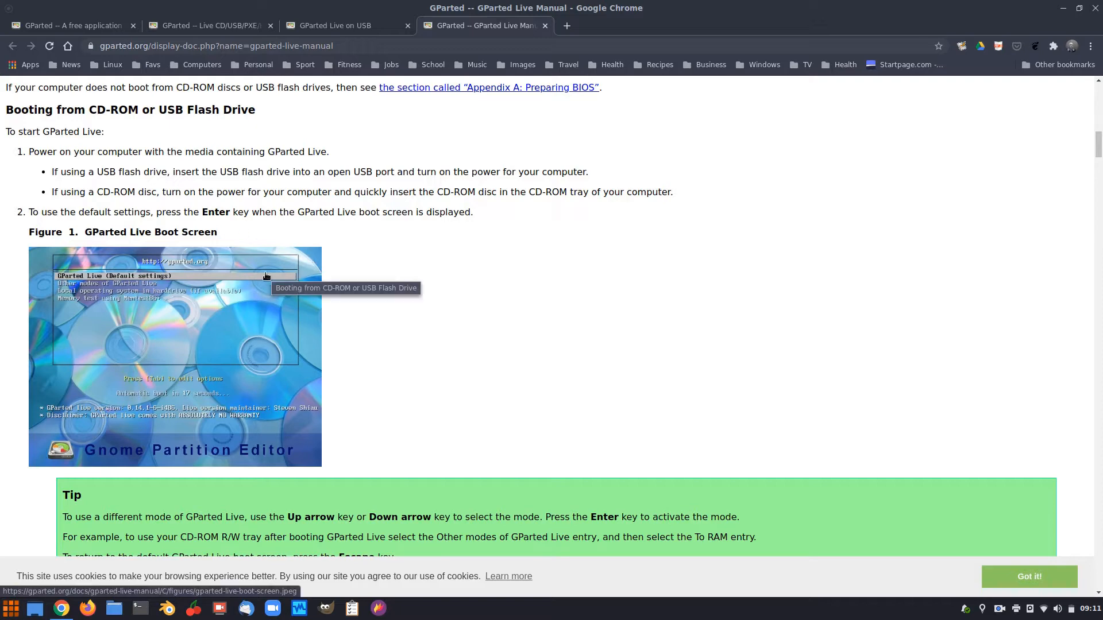
scroll(266, 276, down, 3)
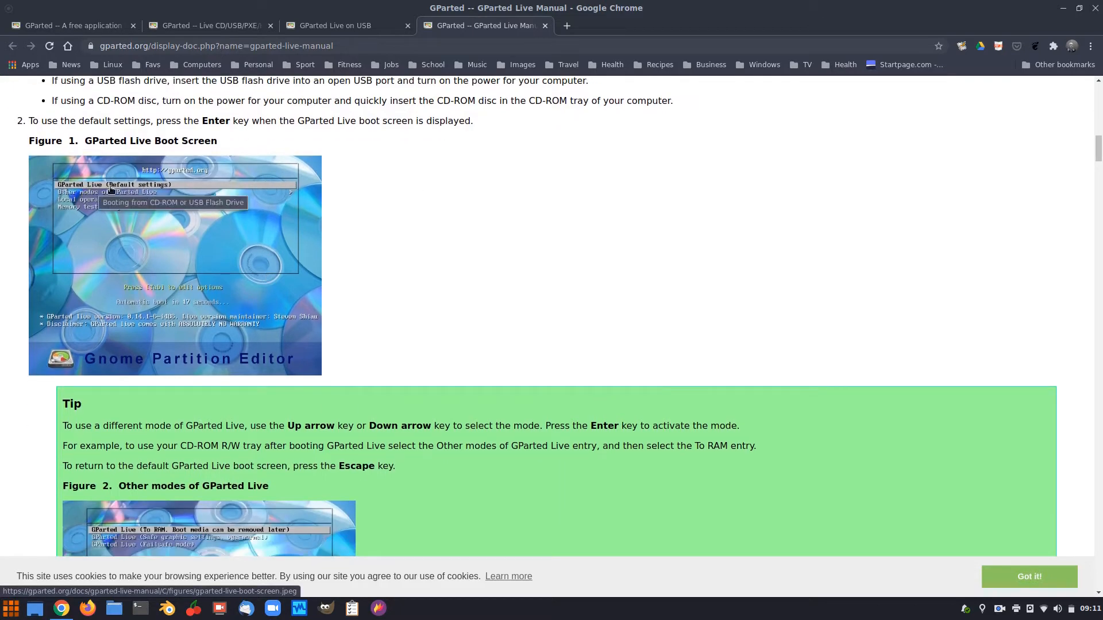
scroll(340, 185, down, 5)
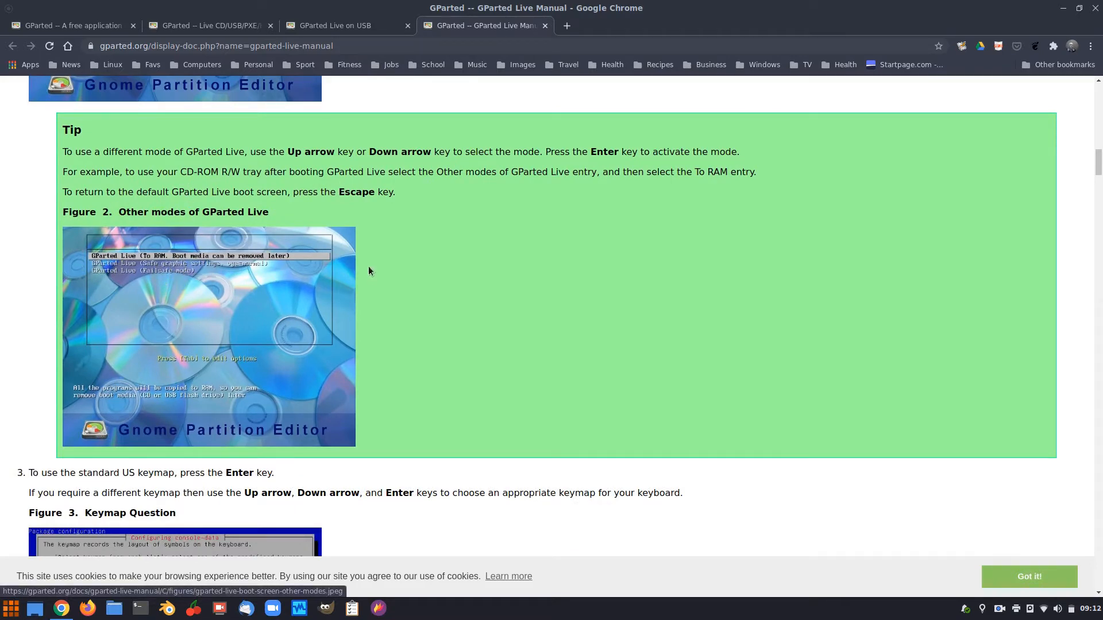
scroll(349, 279, down, 5)
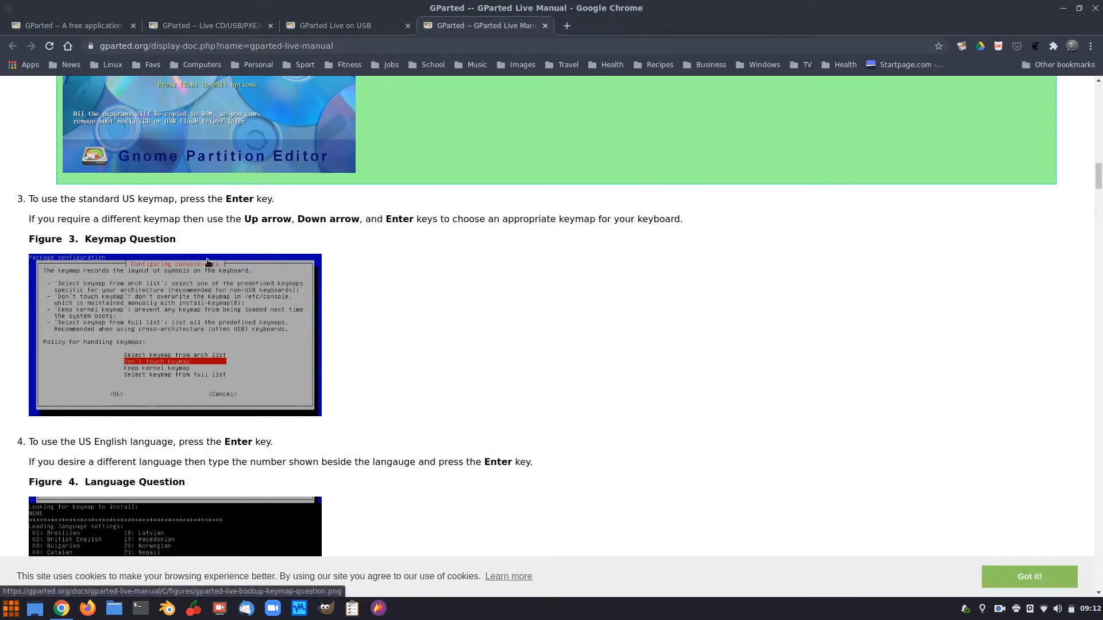
scroll(129, 231, down, 1)
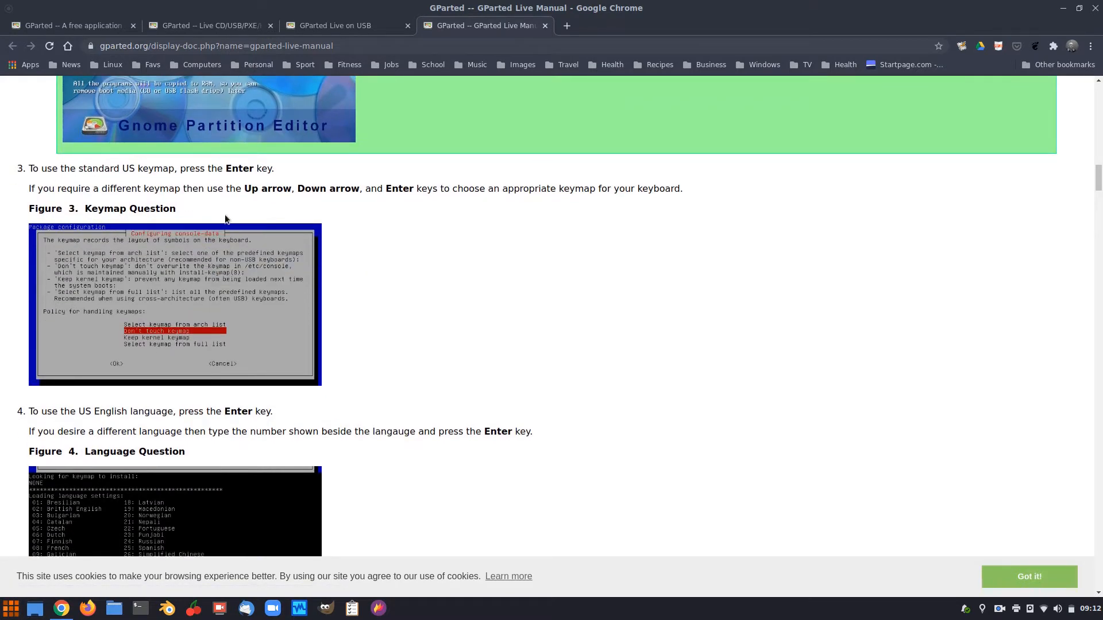
scroll(212, 323, down, 3)
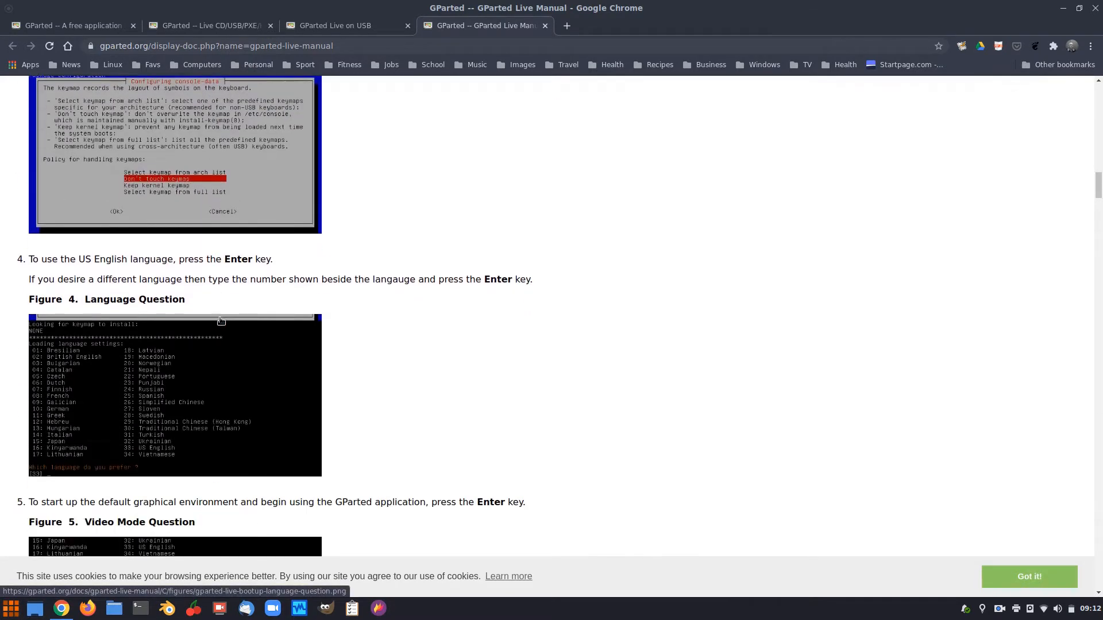
scroll(142, 379, down, 3)
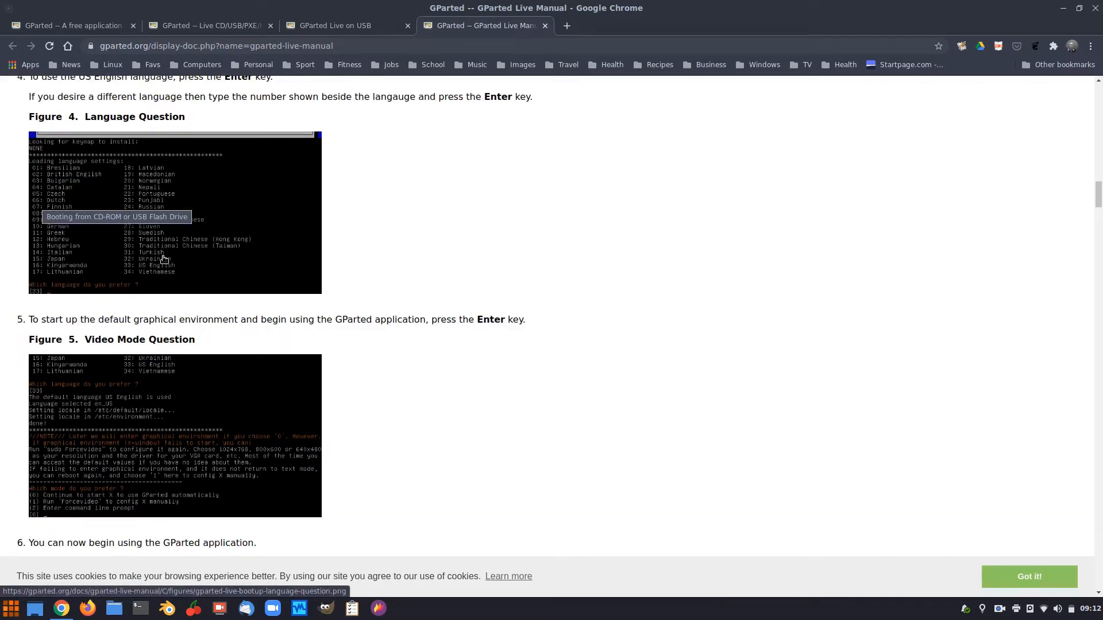
scroll(164, 260, down, 1)
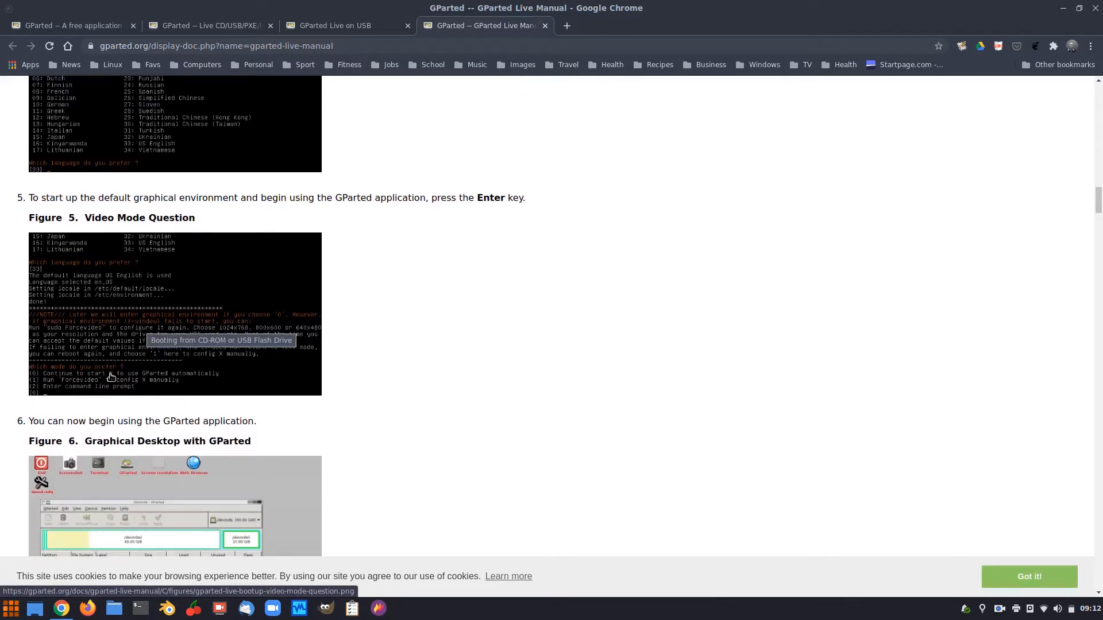
click(89, 306)
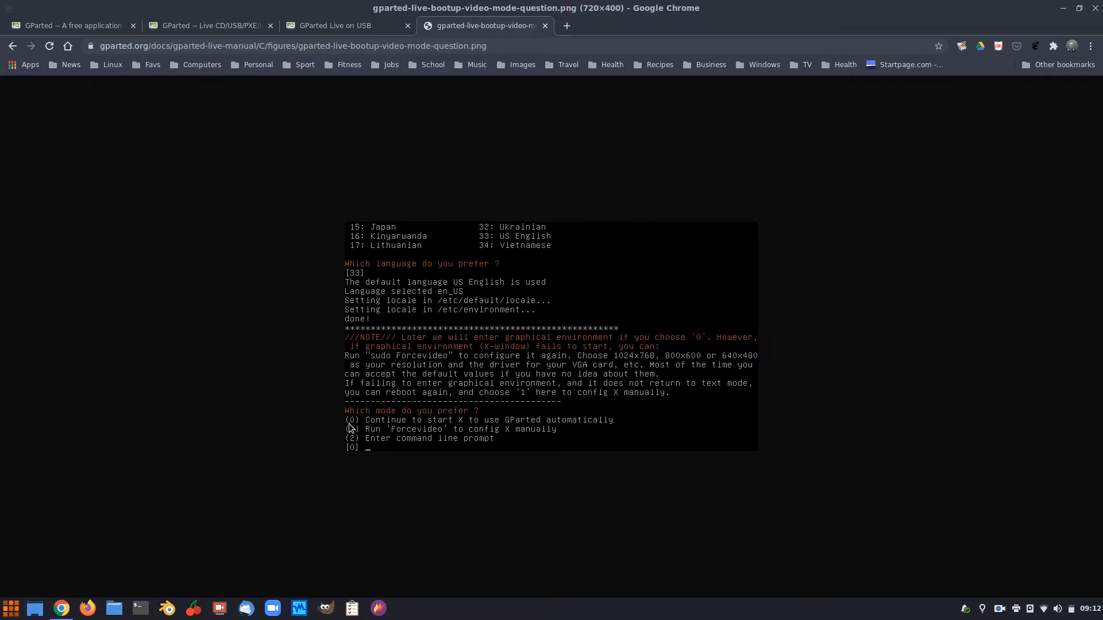
Return to the manual and view the GParted Live boot screen image full size.
key(alt+Left)
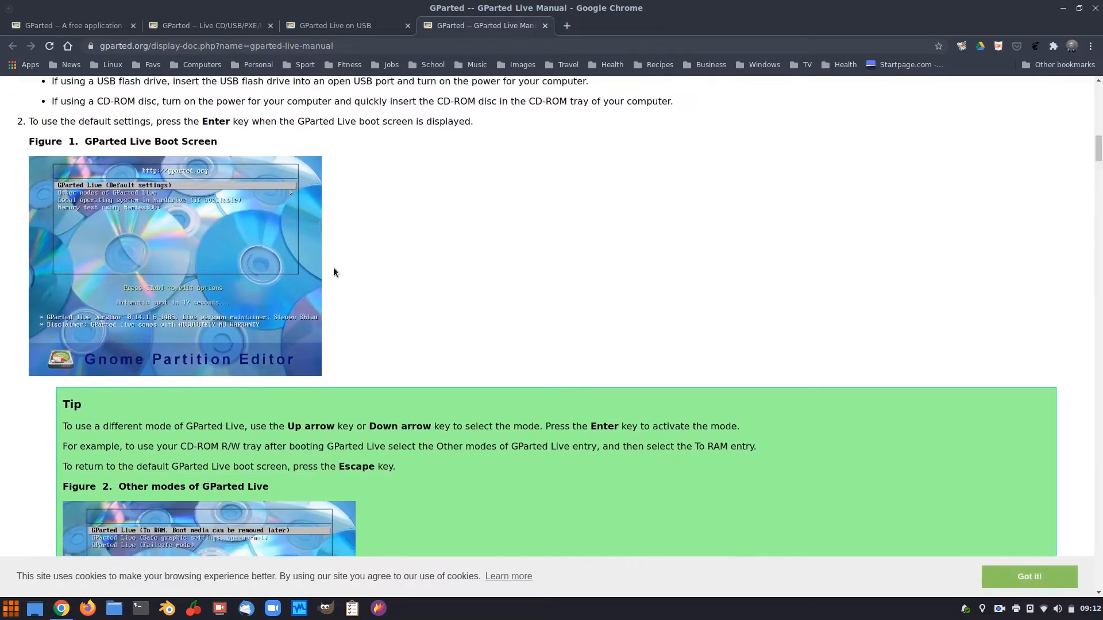
click(196, 231)
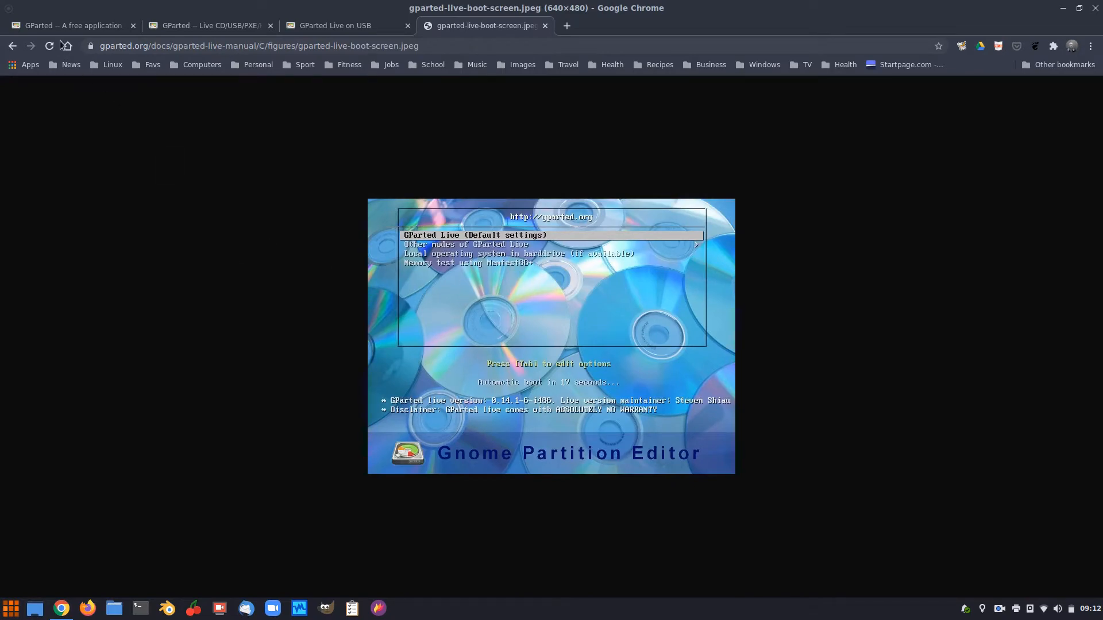
click(12, 46)
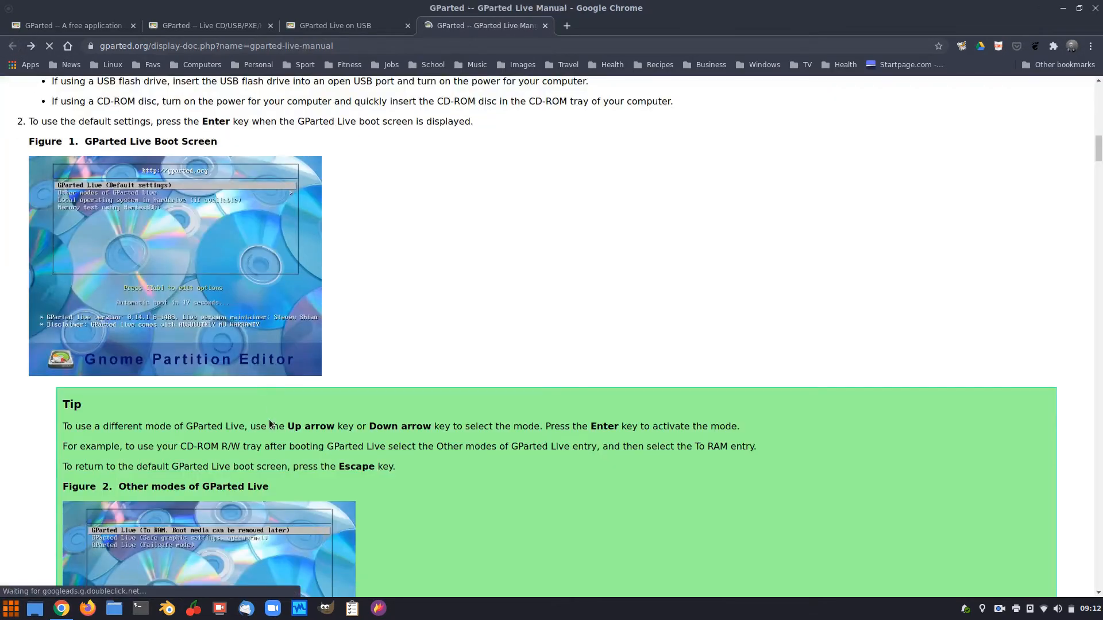
View the other modes boot screen image, then return to the manual and scroll back up.
scroll(229, 344, down, 5)
click(218, 340)
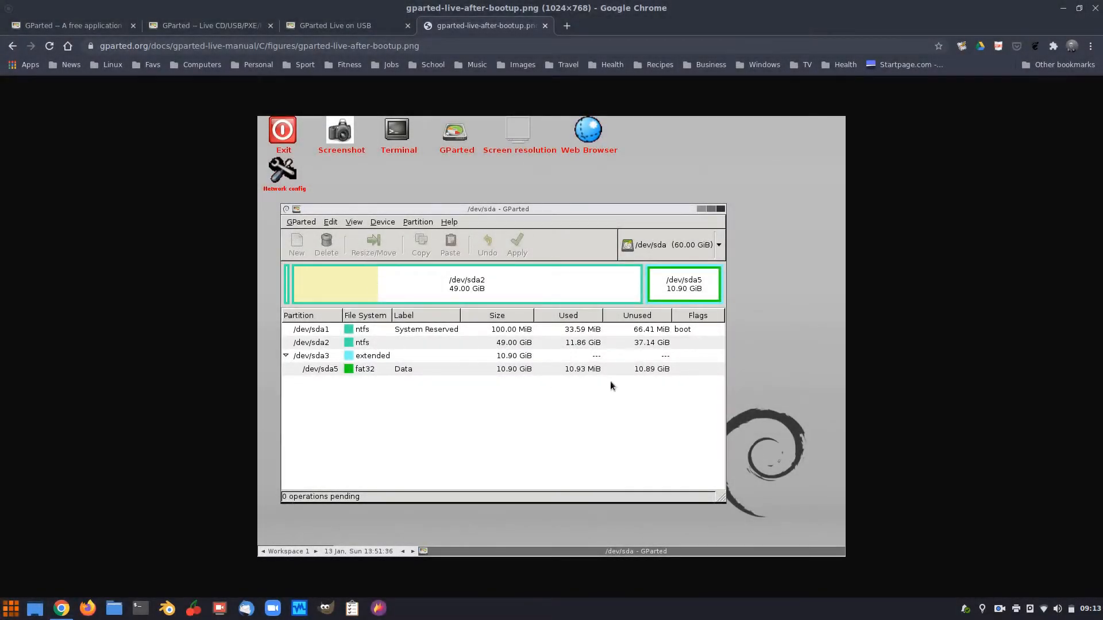
click(16, 47)
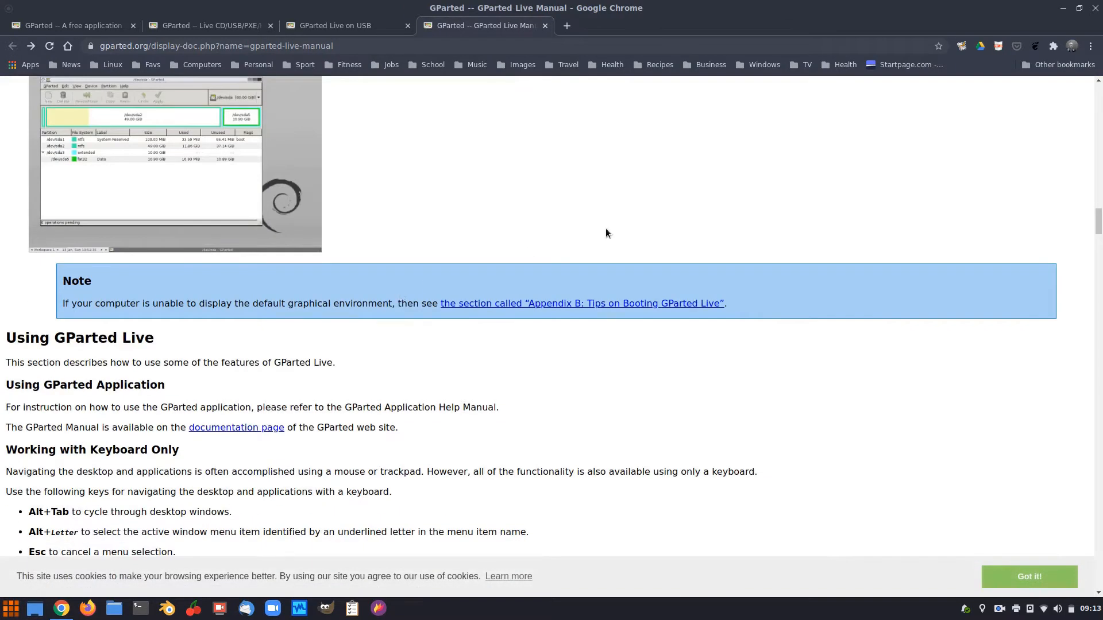
scroll(631, 222, up, 15)
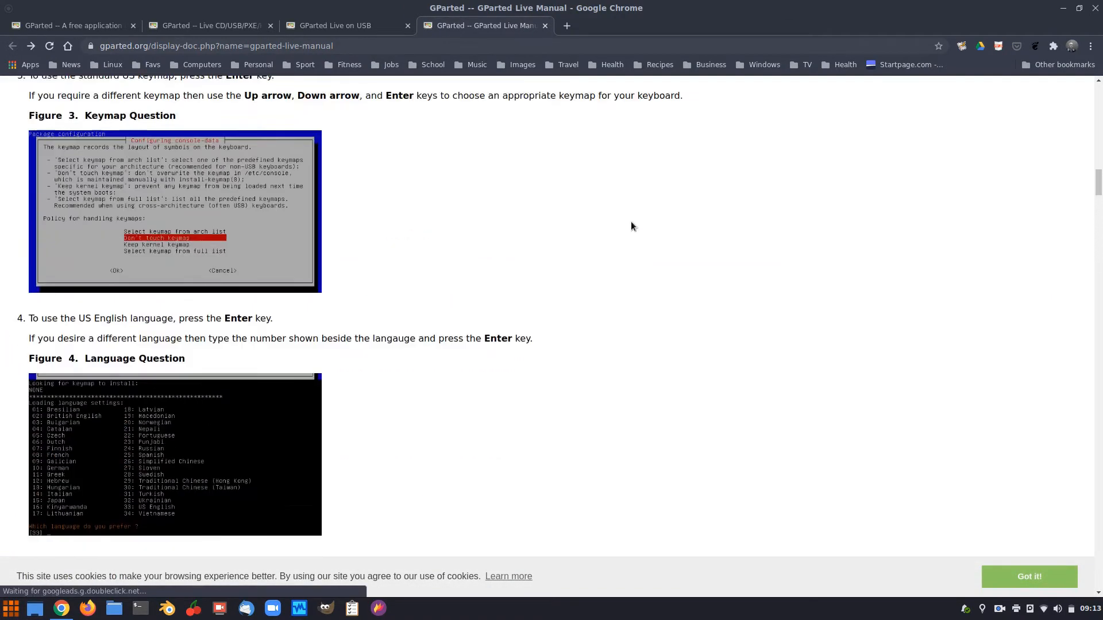
scroll(631, 222, up, 10)
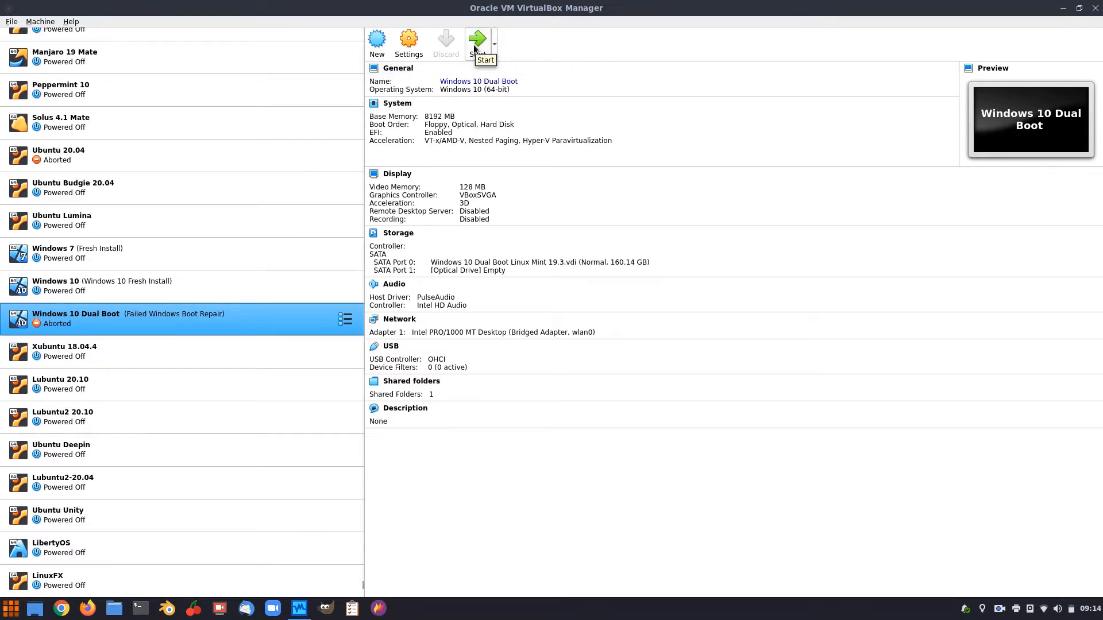
Mount ubuntu-20.04.1-desktop-amd64.iso in Settings > Storage and start the Windows 10 Dual Boot VM.
click(412, 44)
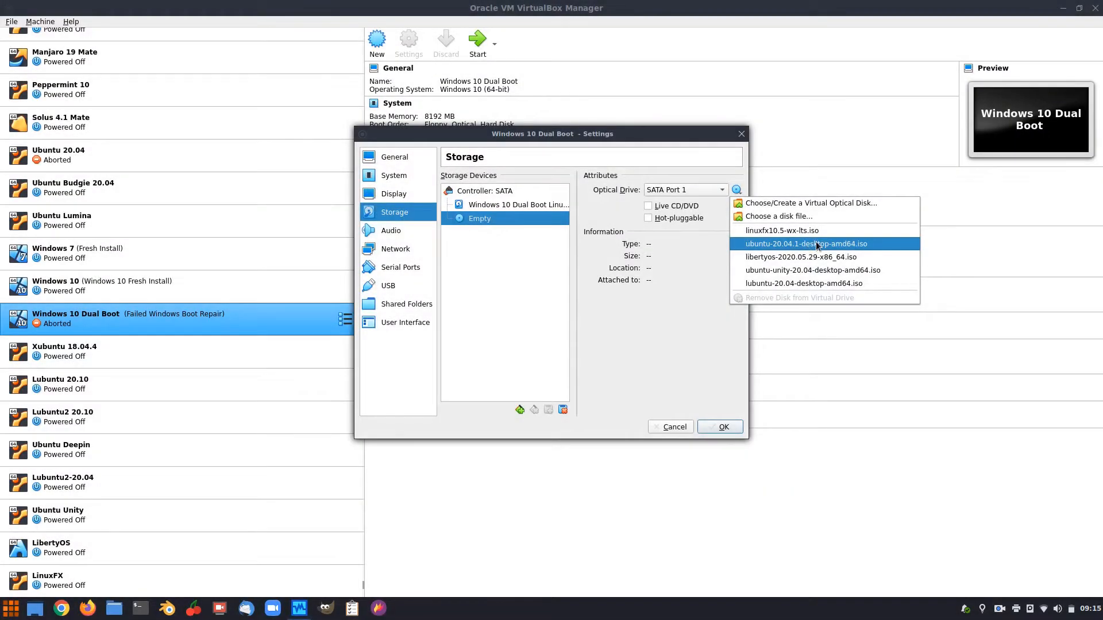
click(815, 244)
click(719, 428)
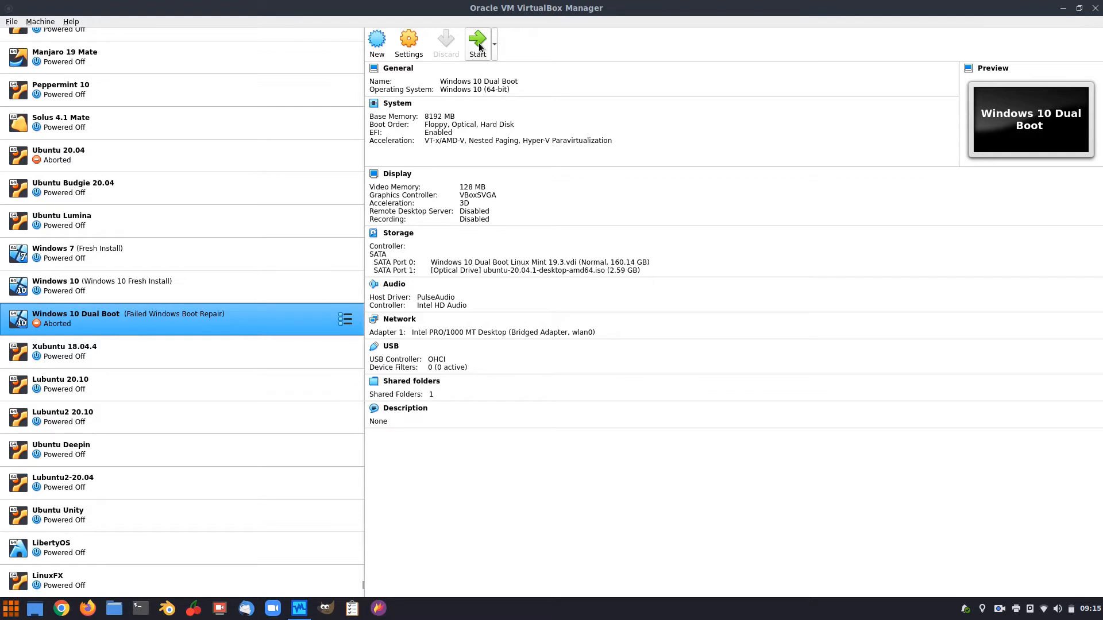
click(479, 46)
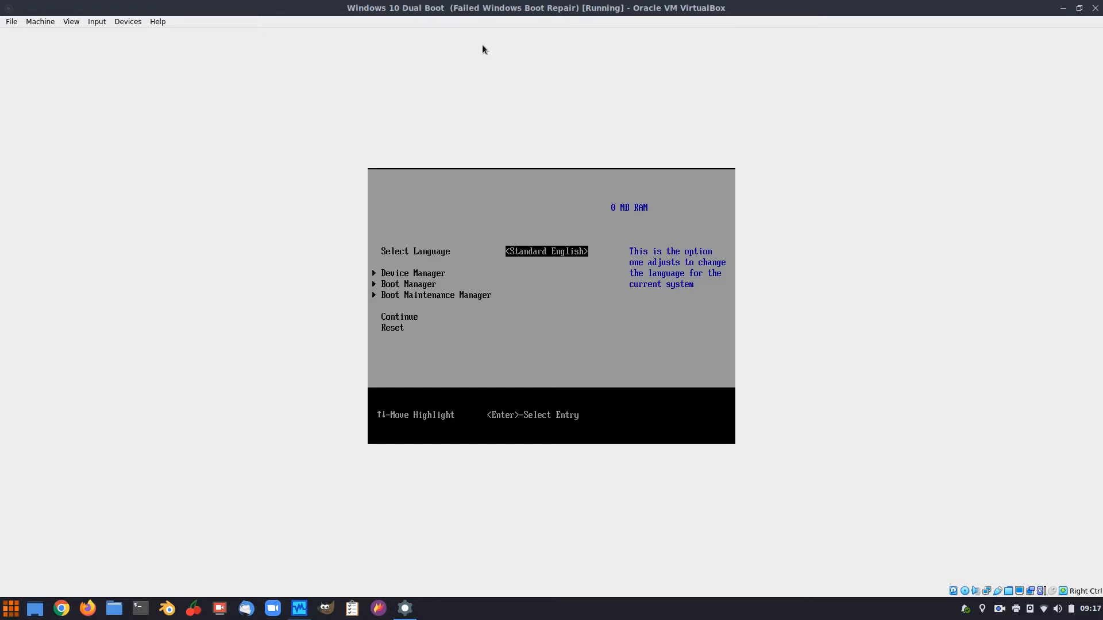
In the firmware Boot Manager, try booting the ubuntu boot entry.
key(Down)
key(Down)
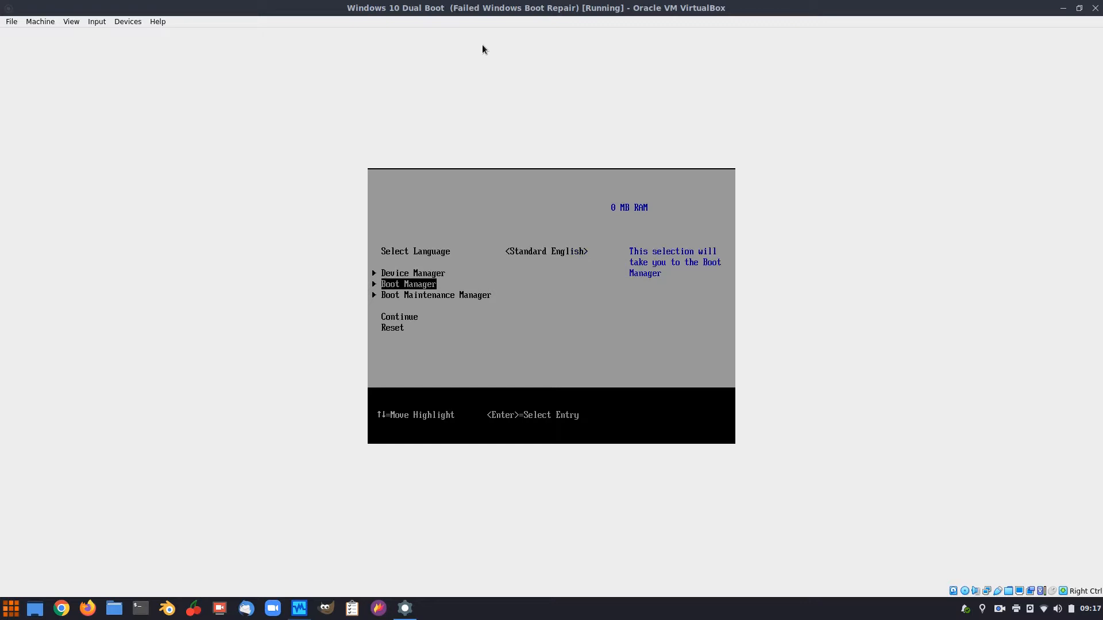
key(Return)
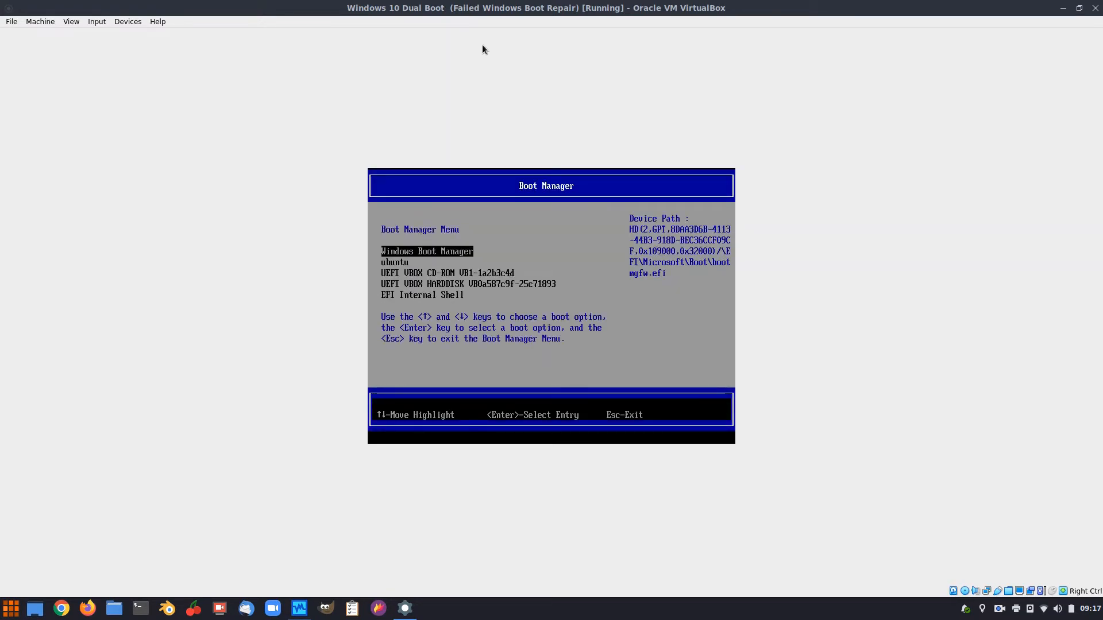
key(Down)
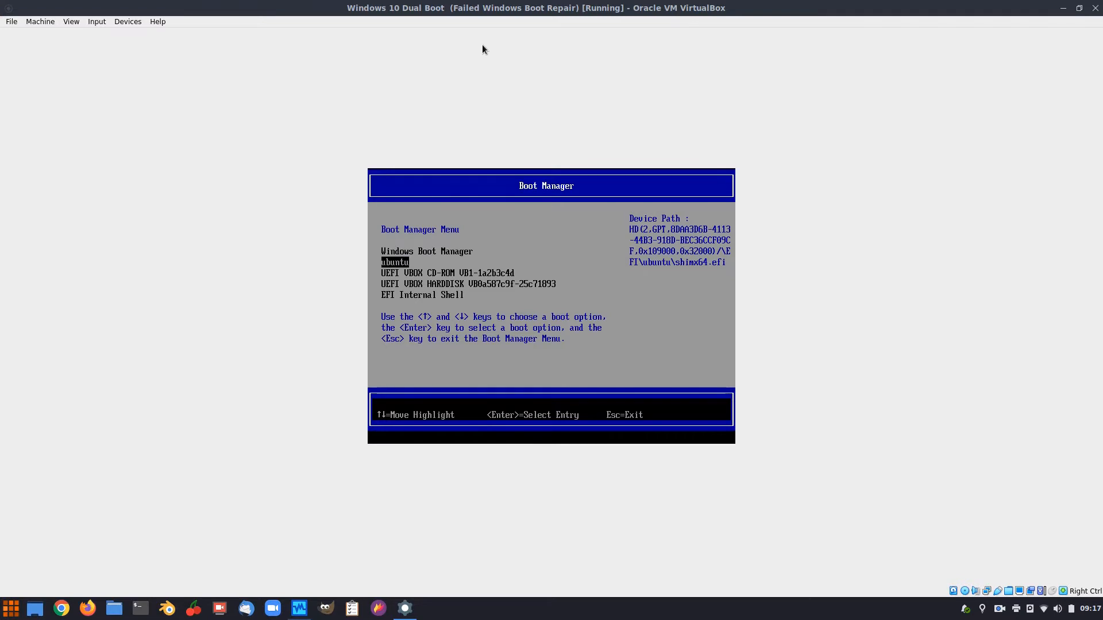
key(Return)
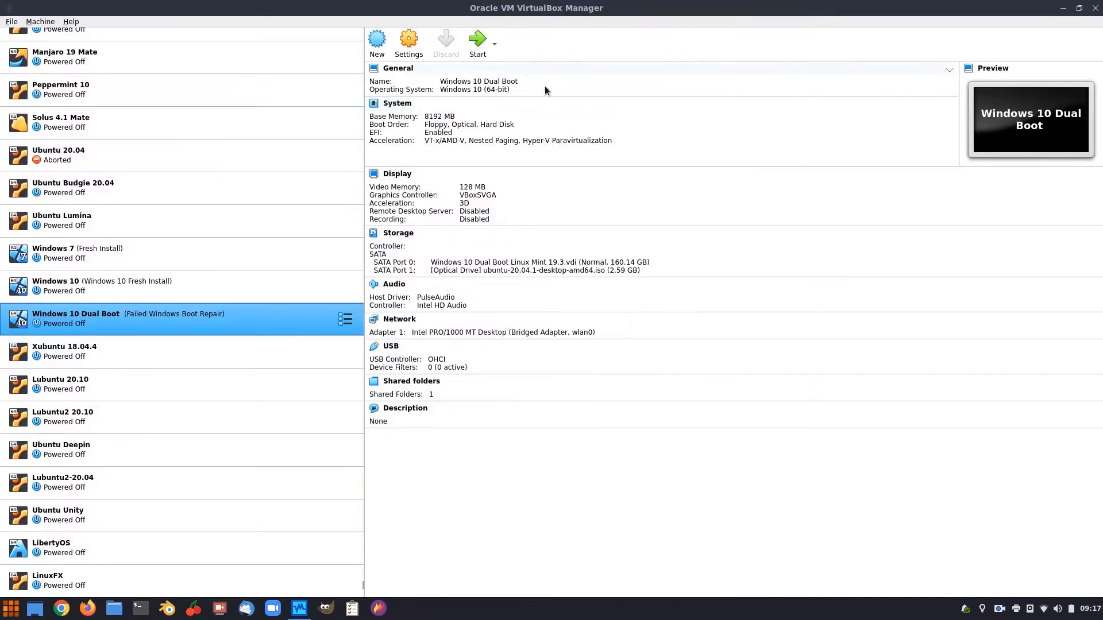
Restart the VM and boot from the UEFI VBOX CD-ROM entry.
click(479, 41)
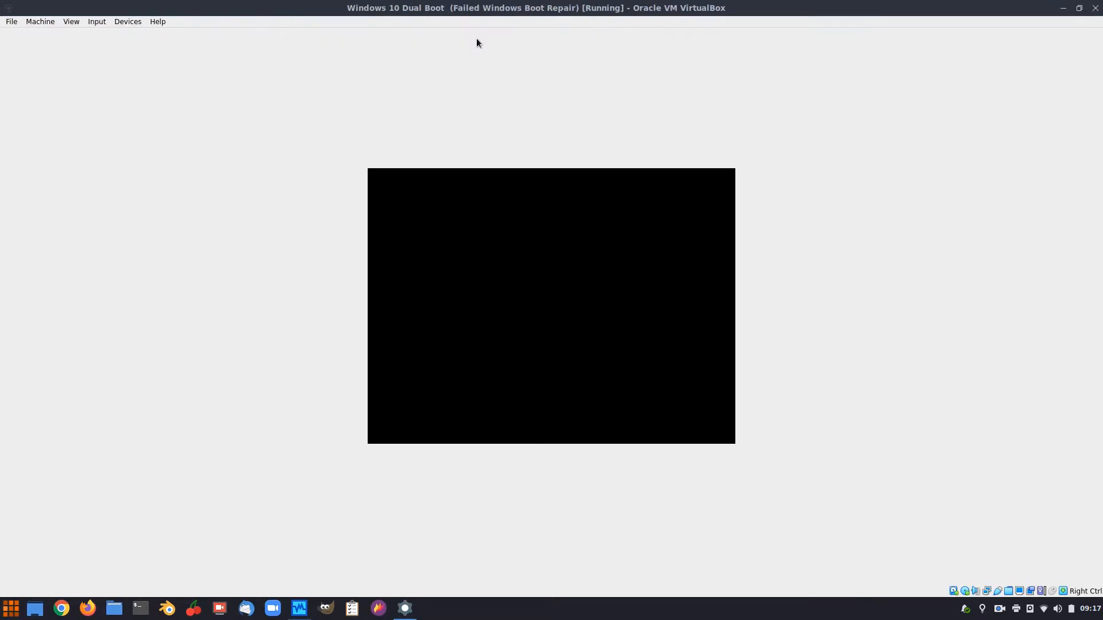
key(Return)
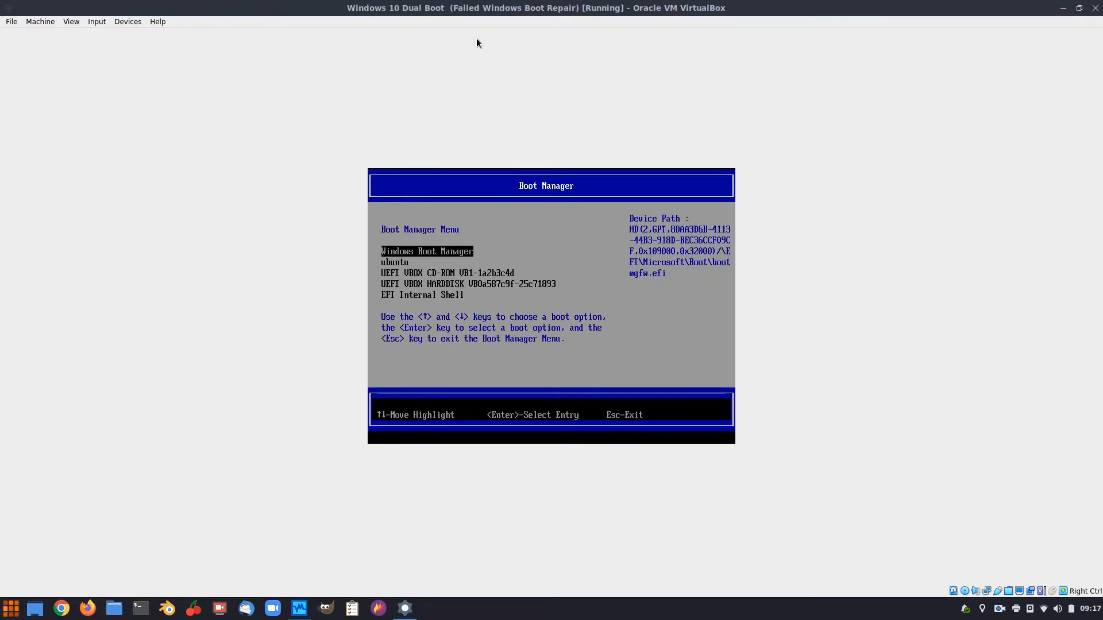
key(Down)
key(Down)
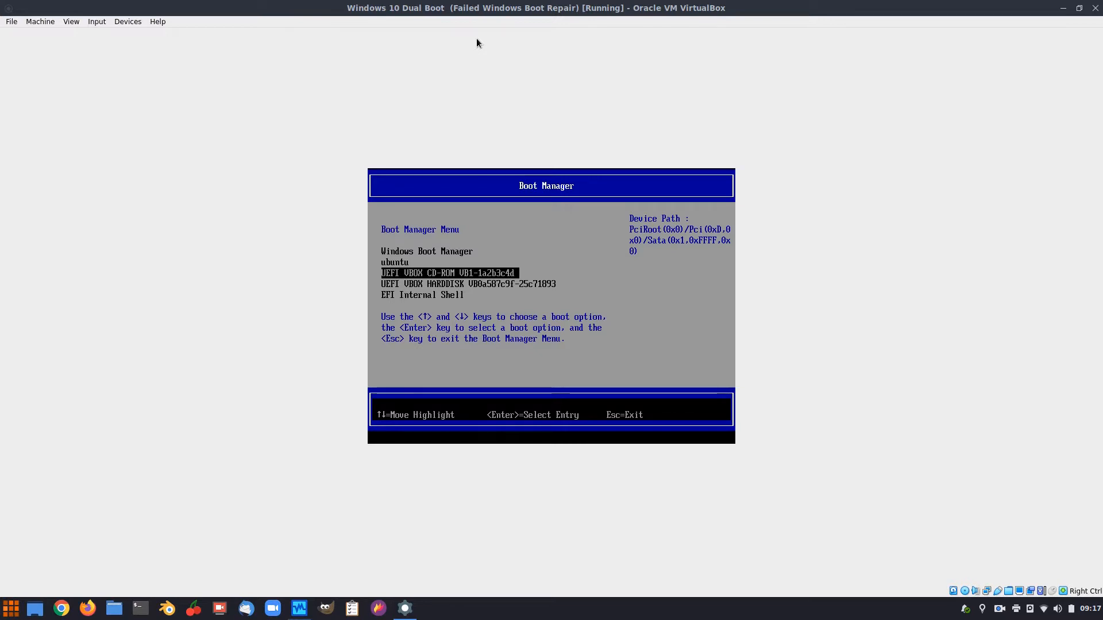
key(Up)
key(Down)
key(Return)
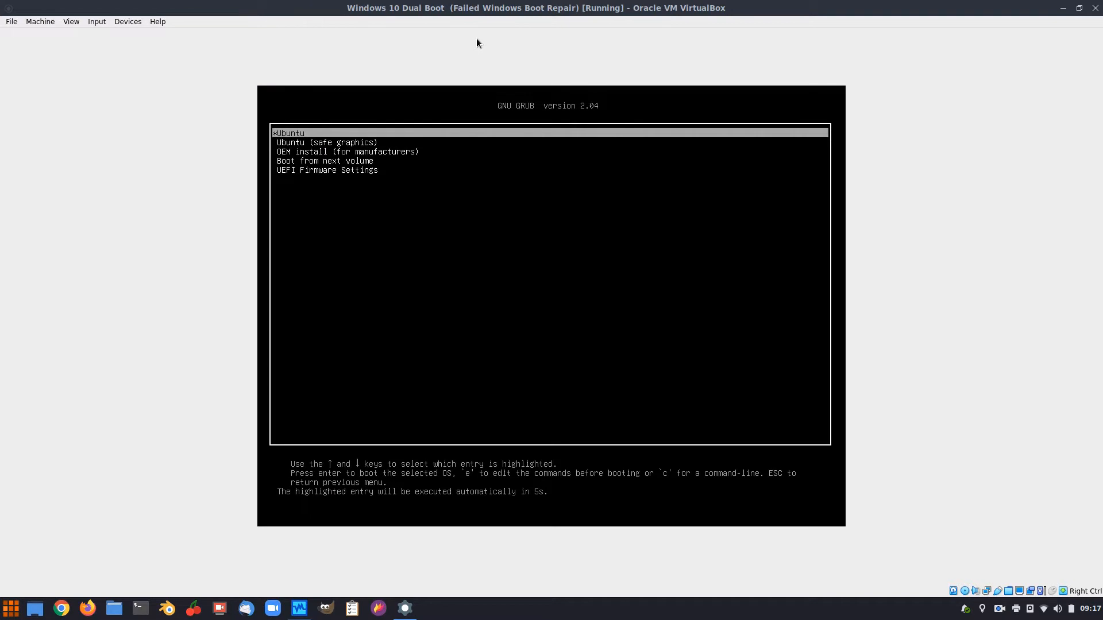
Choose the Ubuntu entry in GNU GRUB to load the live Ubuntu 20.04.1 desktop.
key(Return)
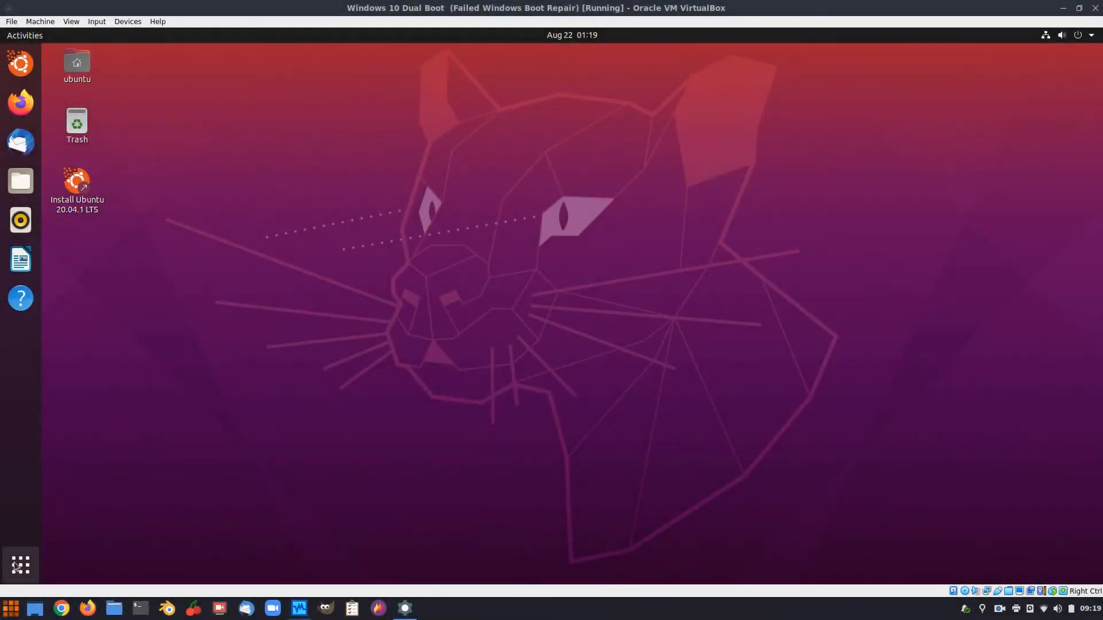
Search Show Applications for 'gpa' and launch GParted from the result.
click(18, 567)
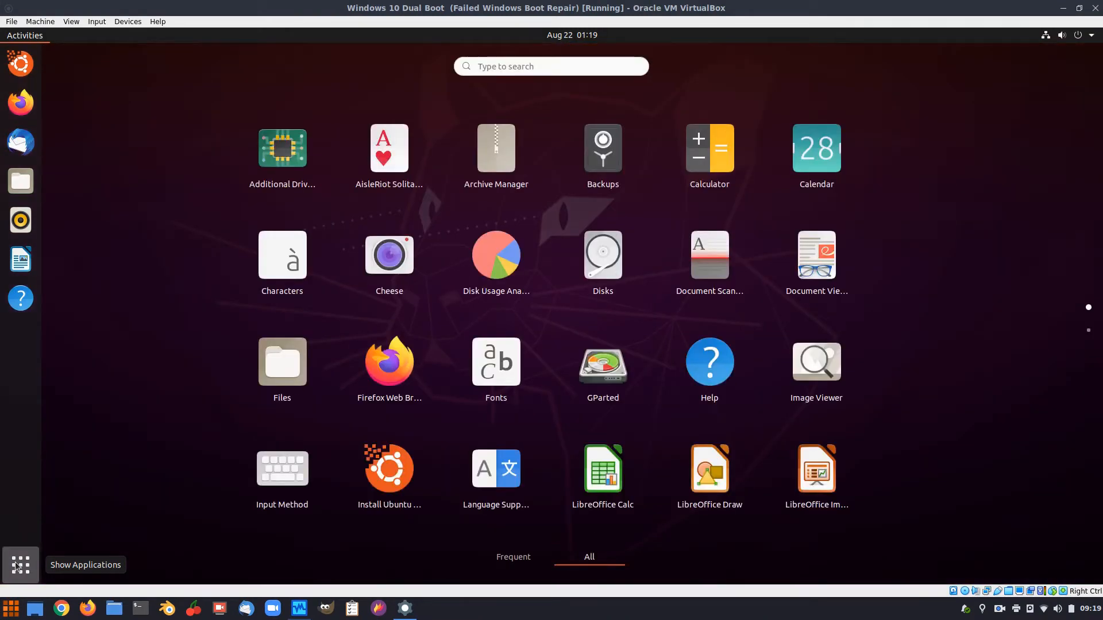
text(gpa)
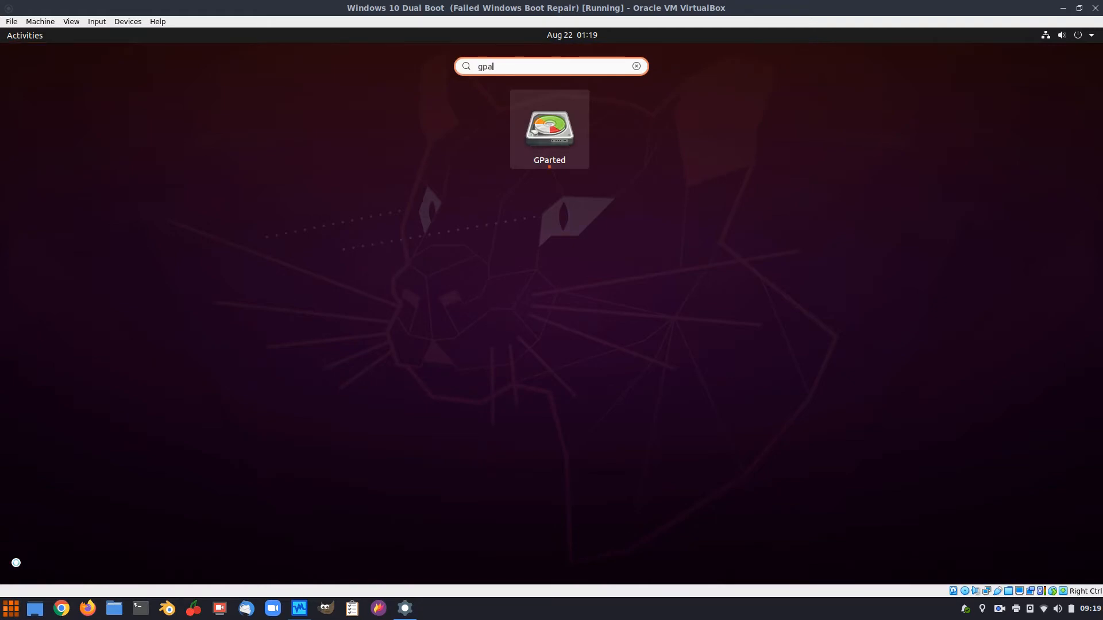
key(Return)
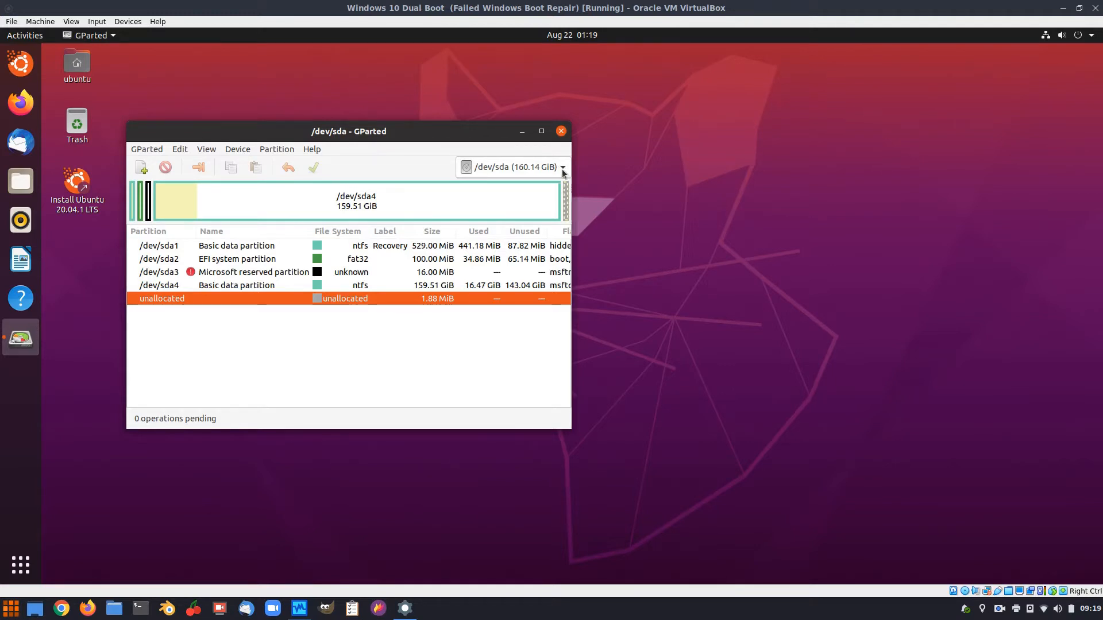
Check the device list shows only /dev/sda, then select the 159.51 GiB NTFS partition /dev/sda4.
click(562, 171)
click(563, 172)
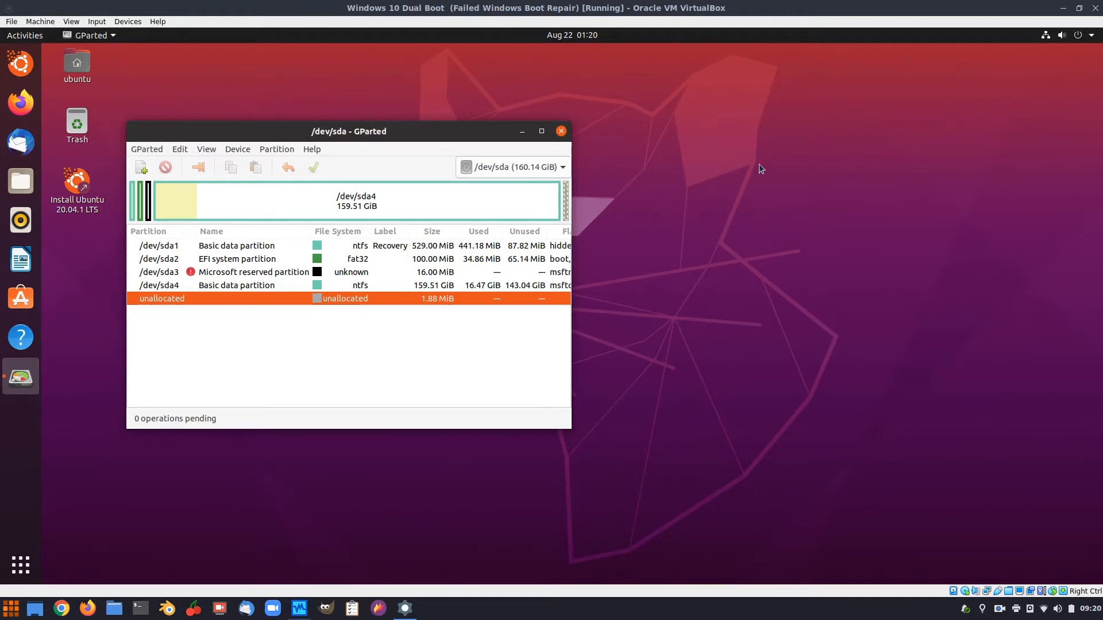
click(551, 167)
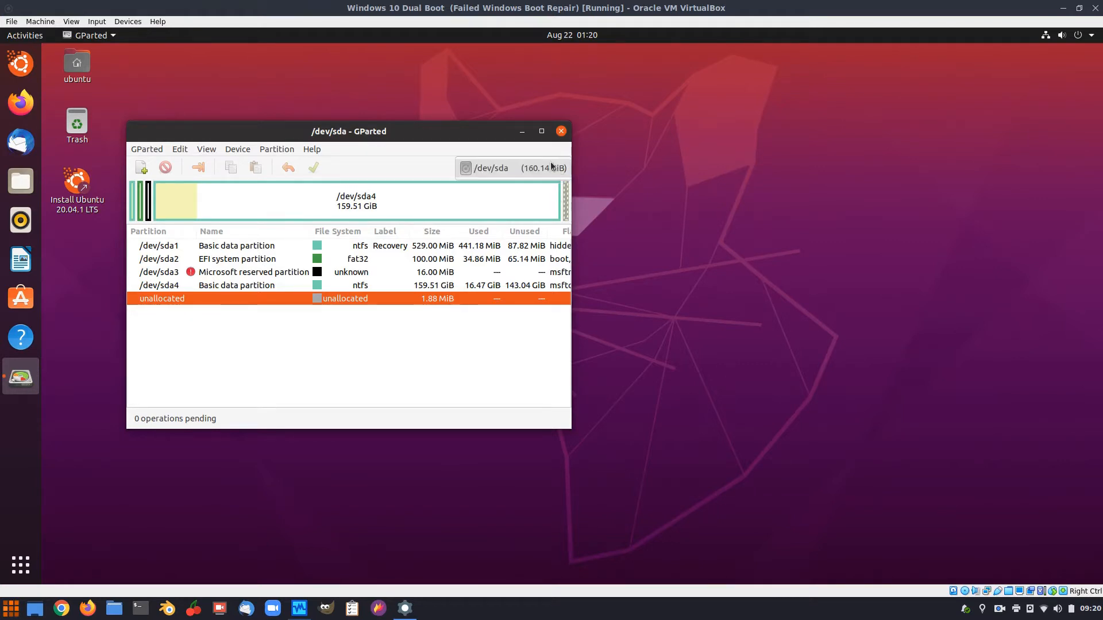
click(552, 167)
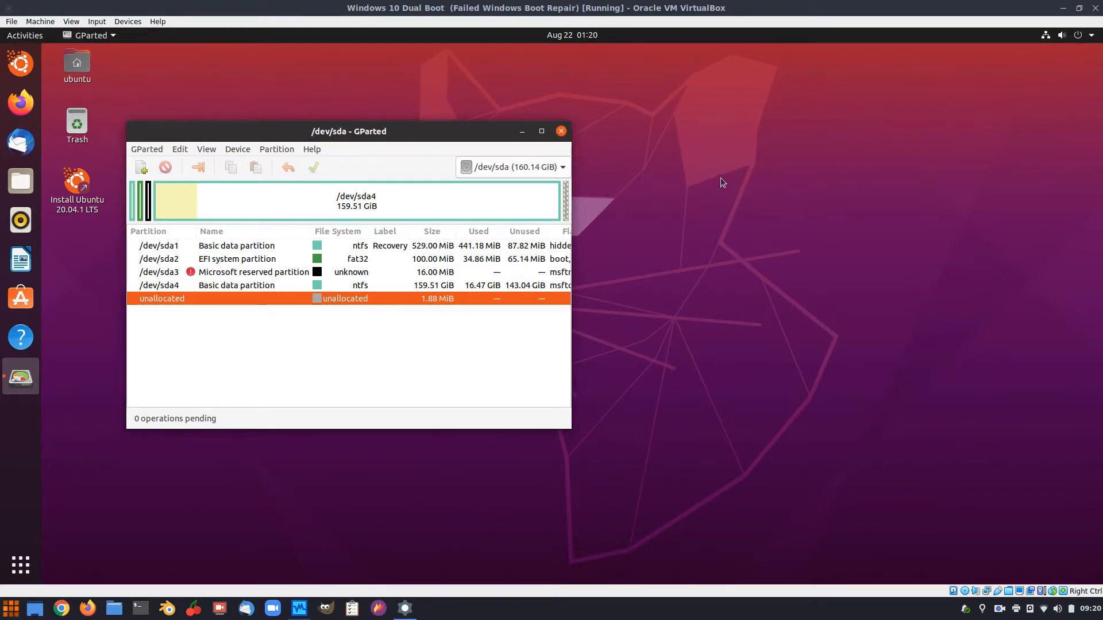
click(564, 168)
click(563, 169)
click(562, 170)
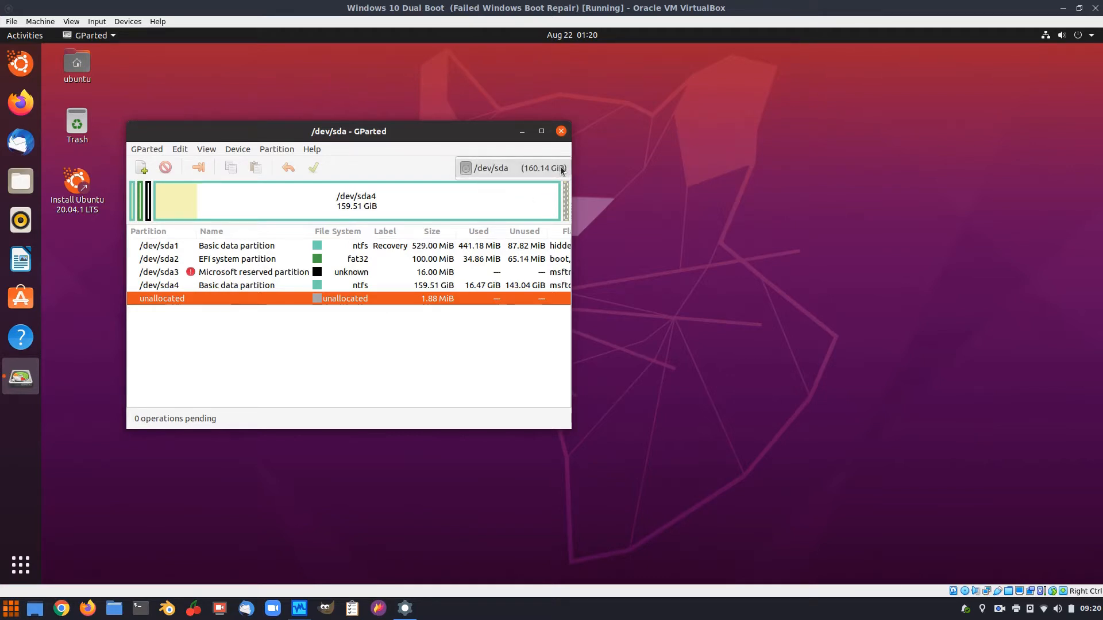
click(850, 169)
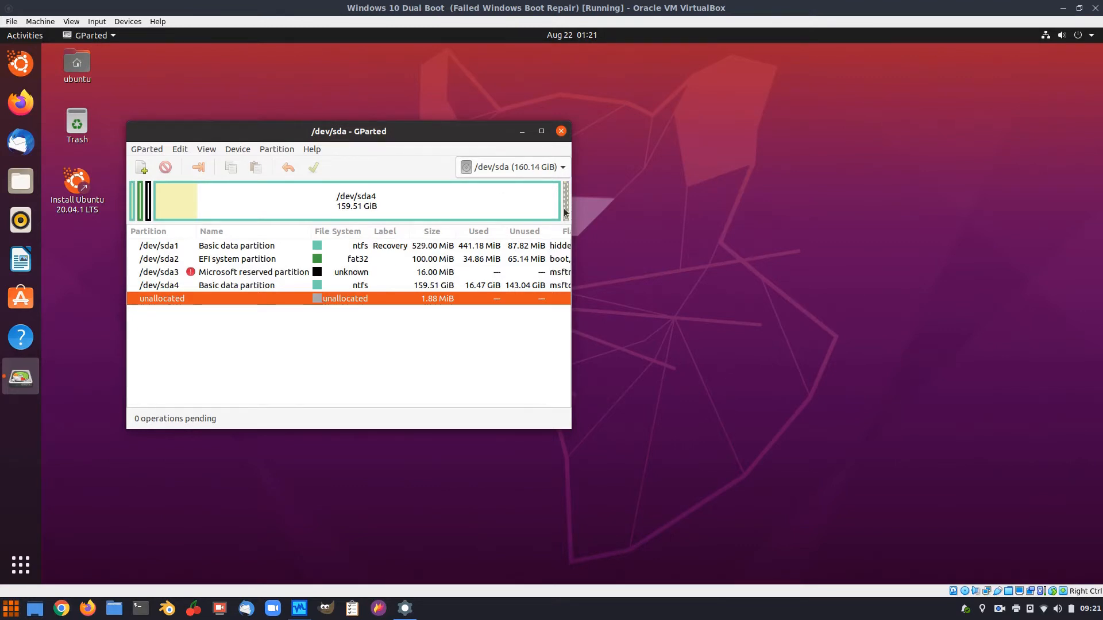
click(285, 206)
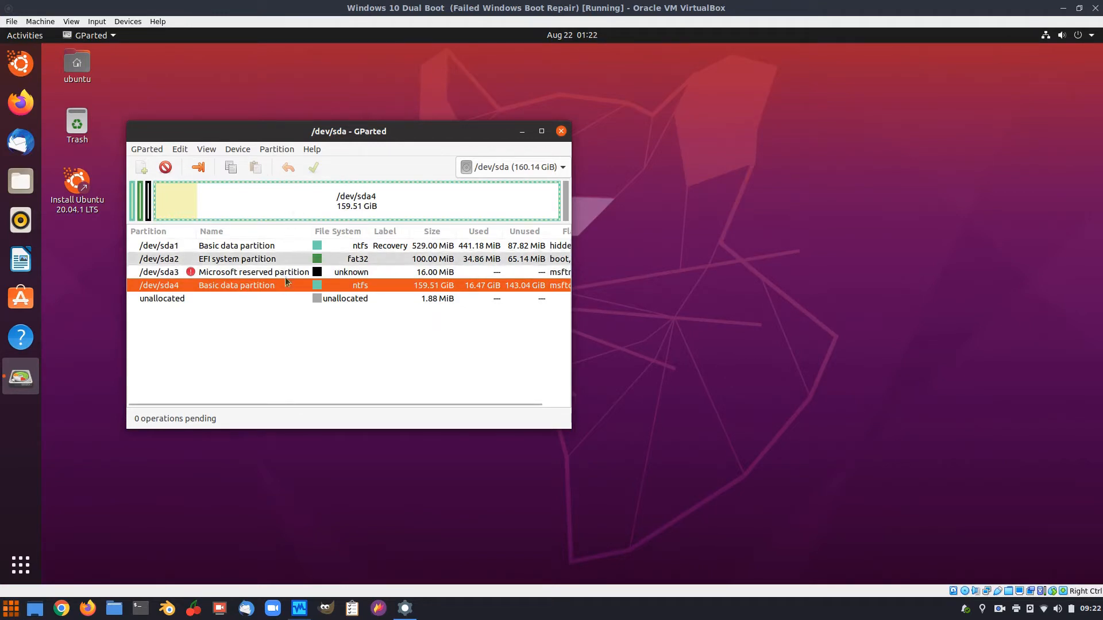
Preview shrinking /dev/sda4 to about 24501 MiB, then cancel the resize and quit GParted.
click(198, 168)
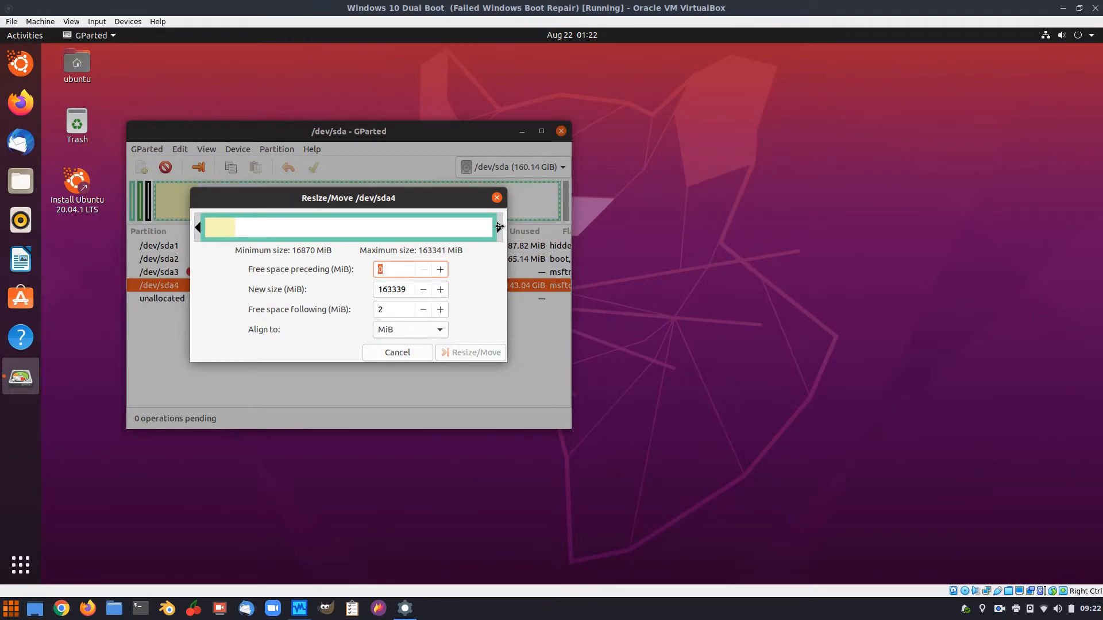
mouse_move(498, 227)
mouse_down()
mouse_move(317, 233)
mouse_move(499, 234)
mouse_up()
mouse_move(495, 228)
mouse_down()
mouse_move(224, 229)
mouse_move(513, 228)
mouse_up()
click(388, 355)
key(ctrl+q)
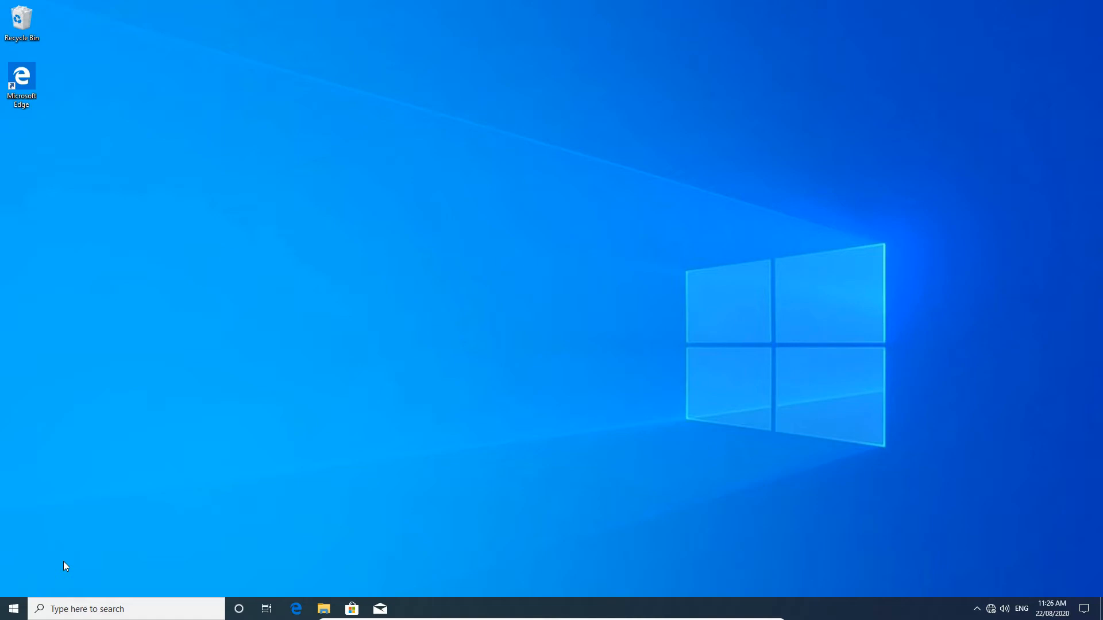
click(13, 608)
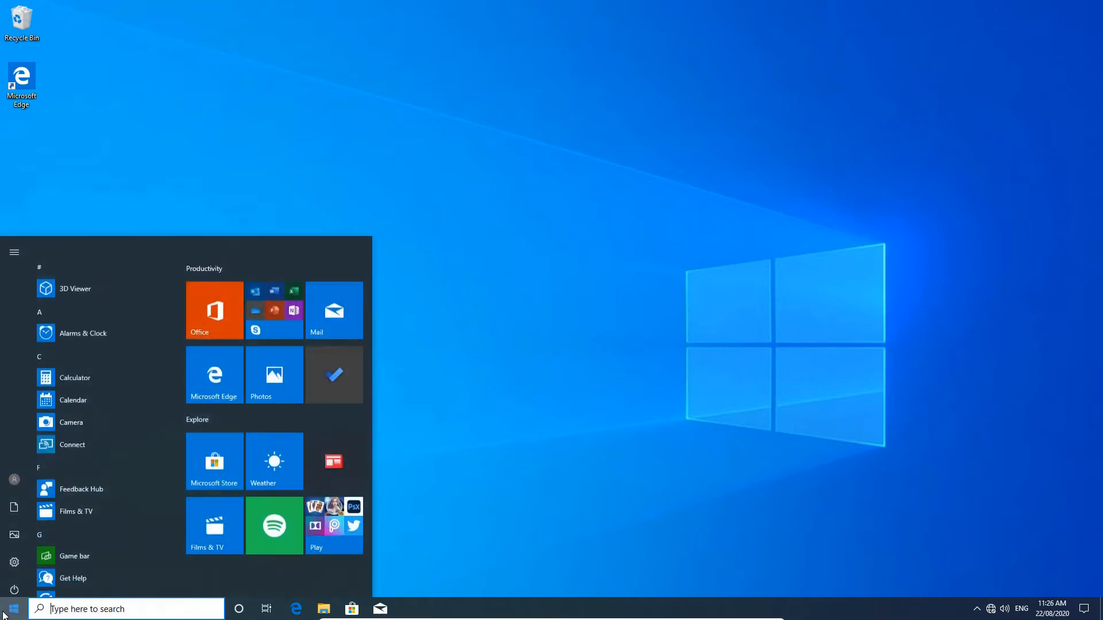
click(14, 585)
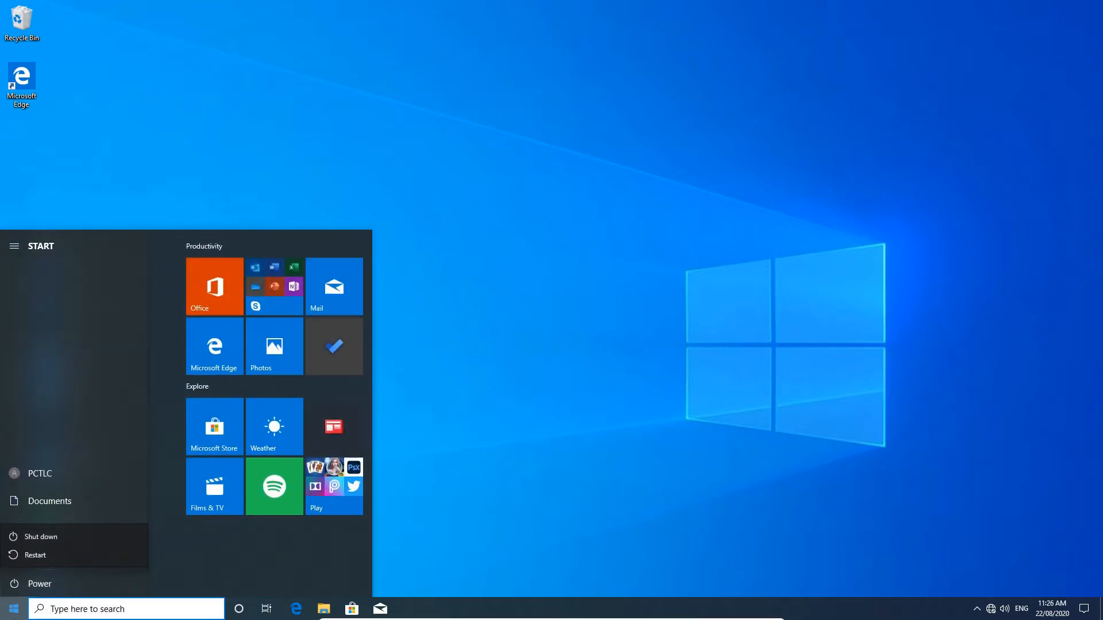
click(13, 584)
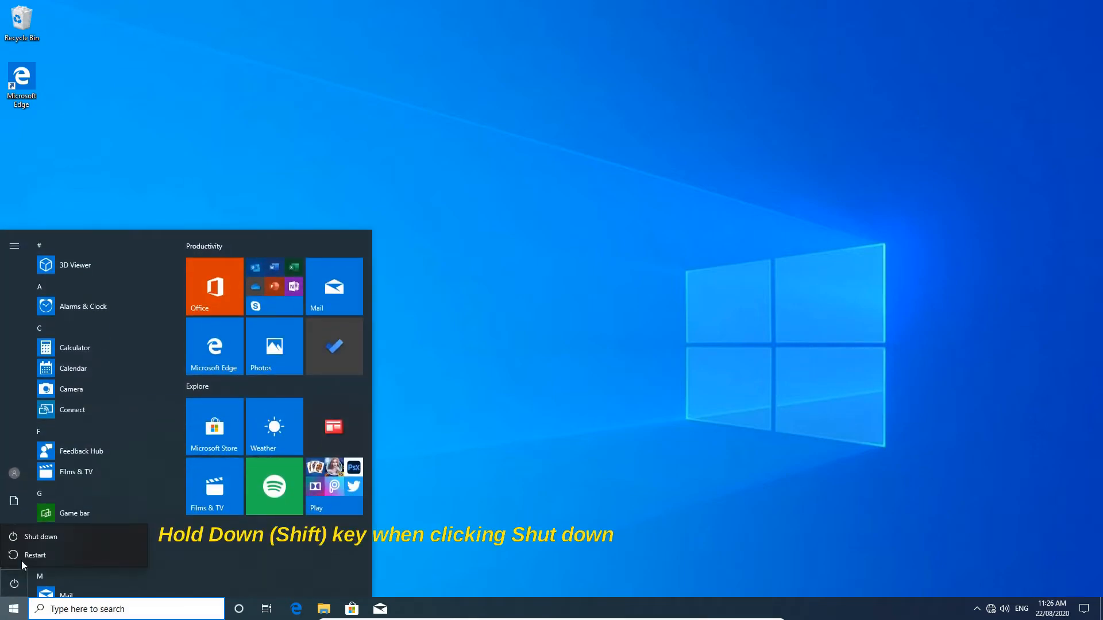
click(13, 612)
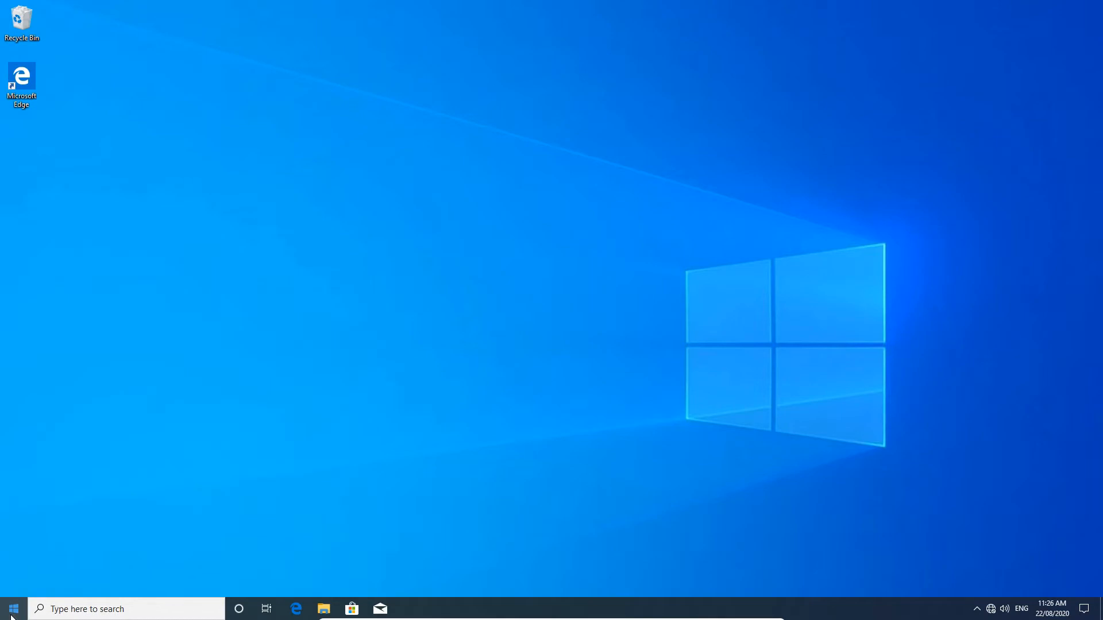
click(13, 611)
click(14, 584)
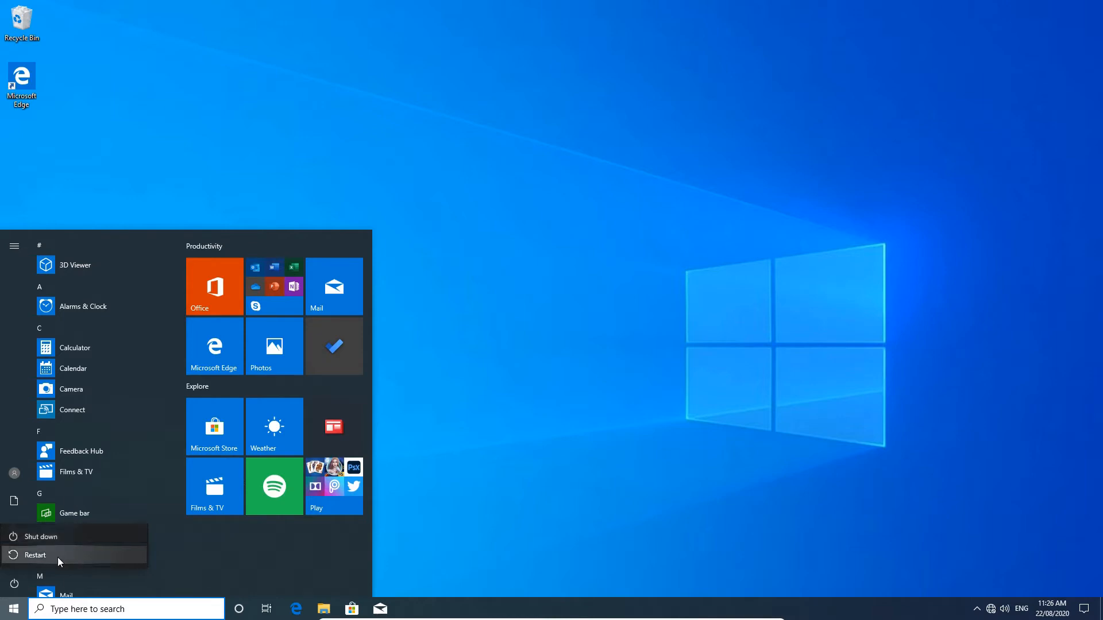
click(4, 618)
click(5, 618)
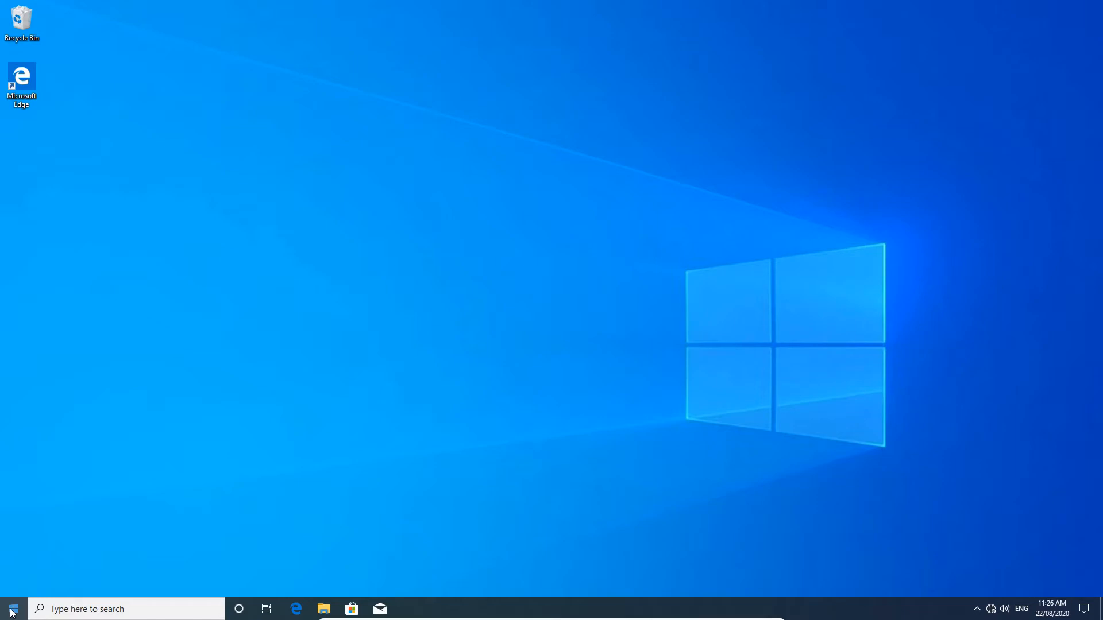
click(13, 613)
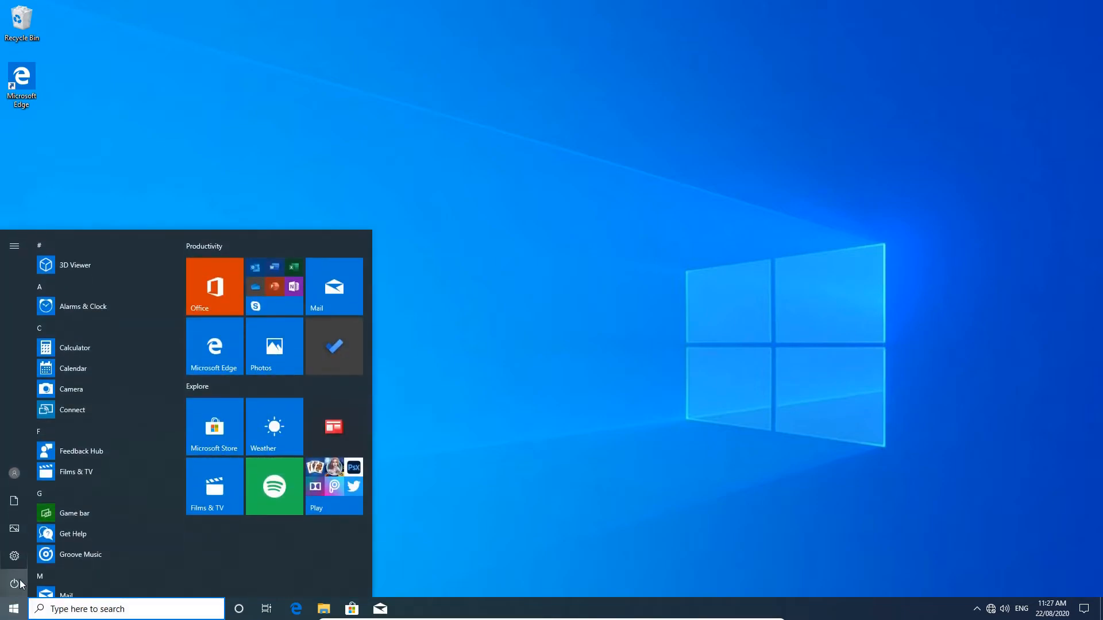
click(17, 585)
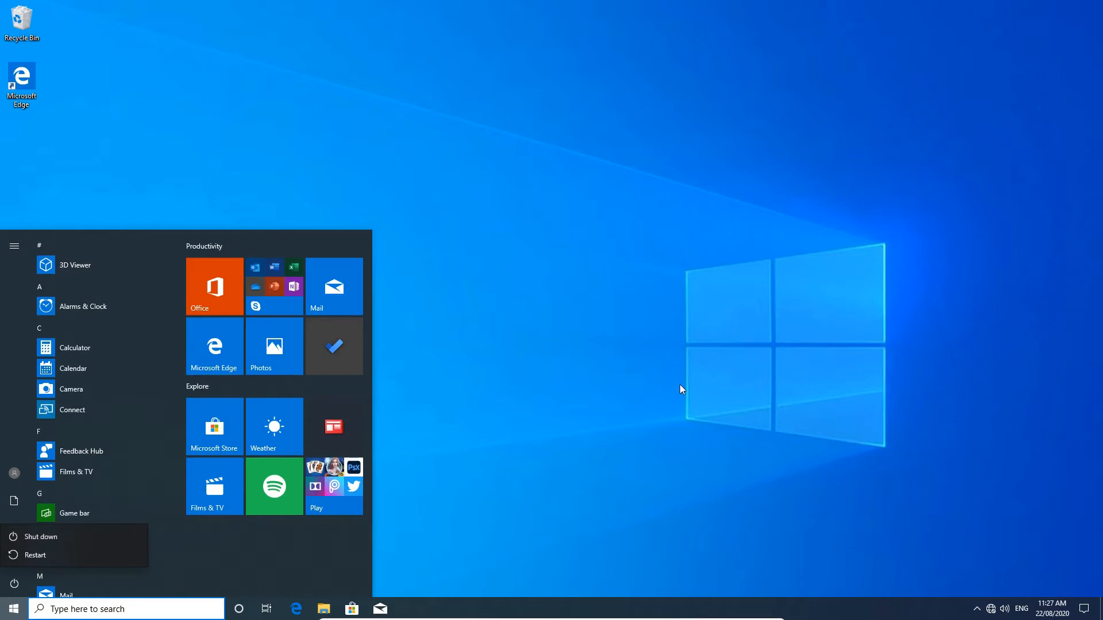
click(14, 609)
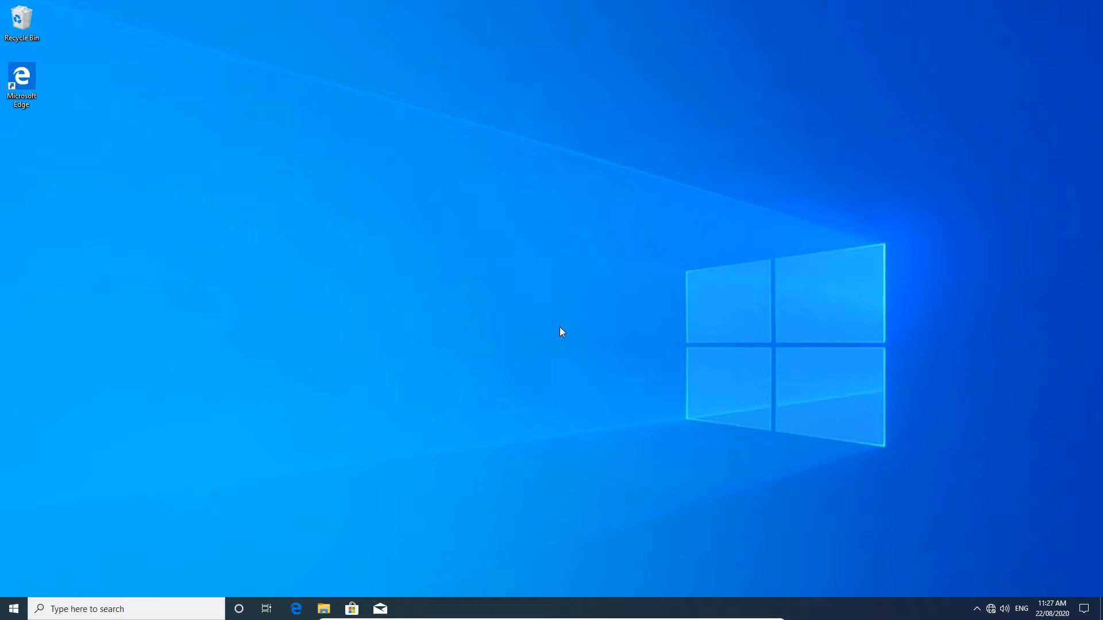
Open Disk Management from the Start context menu and check how far C: can shrink.
right_click(11, 609)
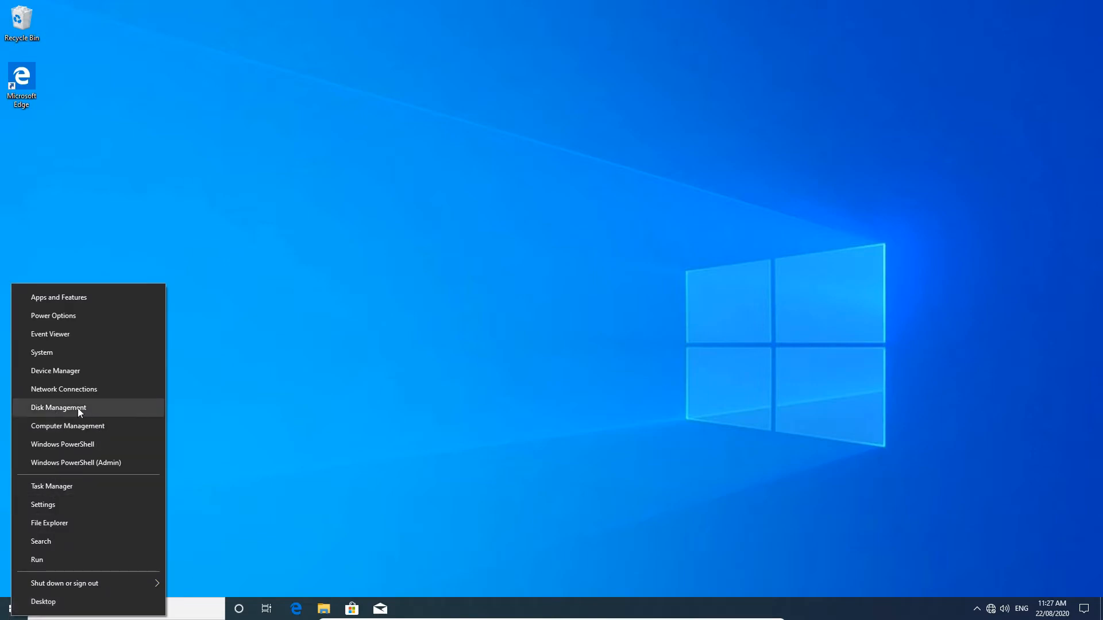
click(113, 407)
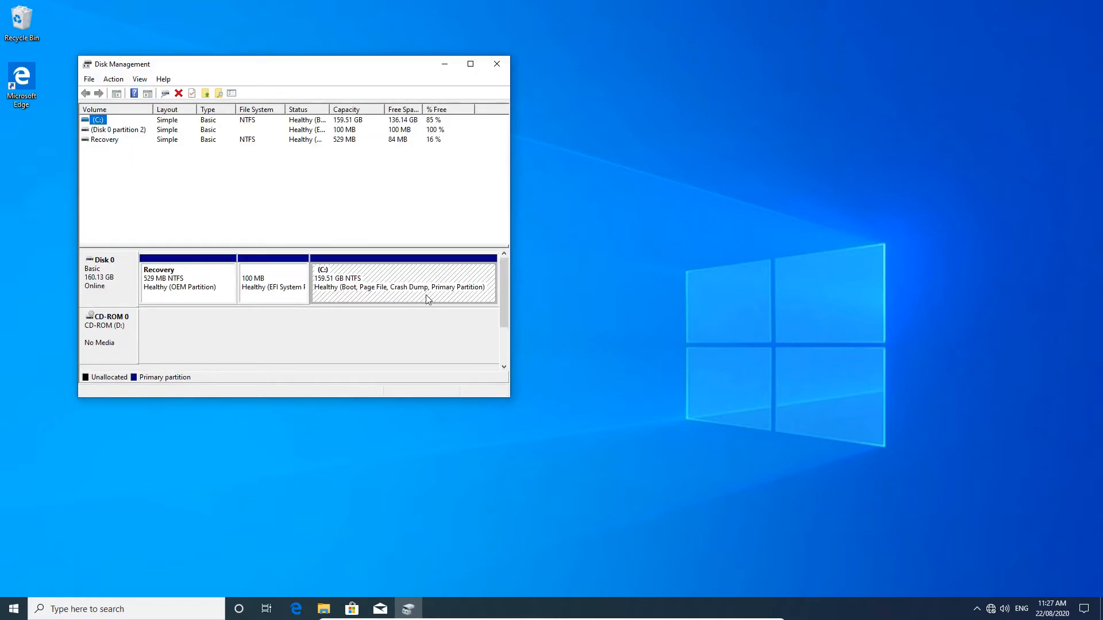
right_click(375, 280)
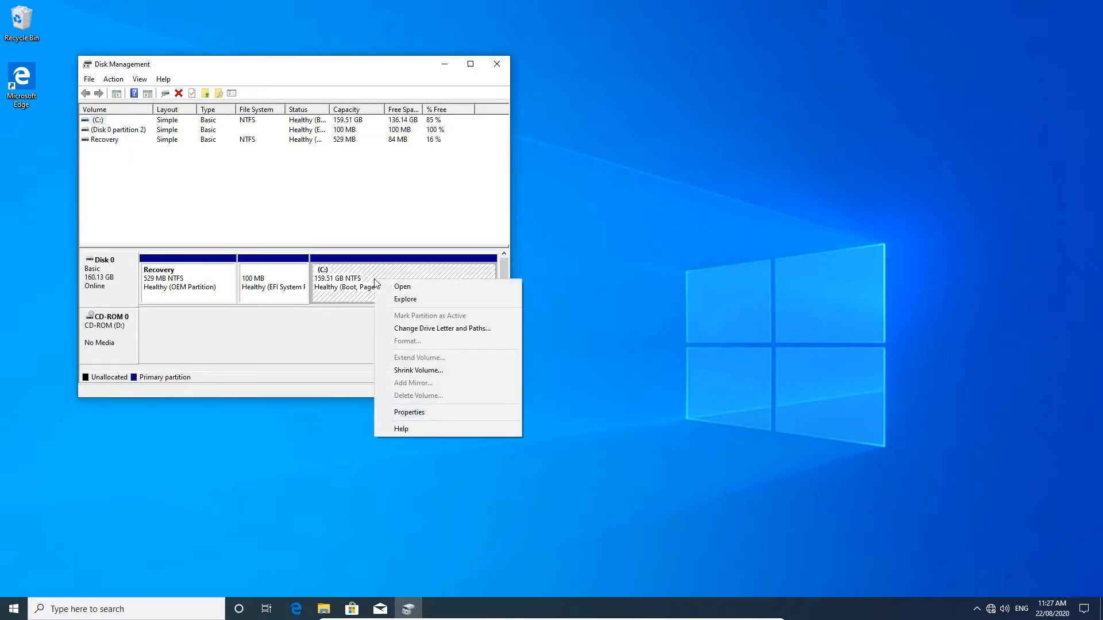
click(458, 370)
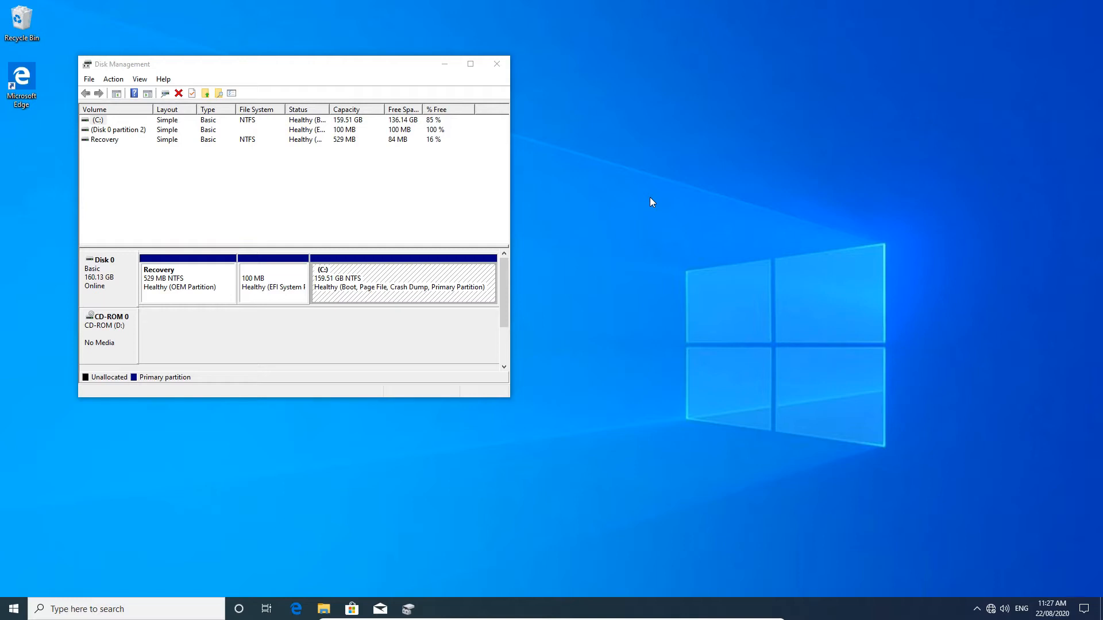
right_click(380, 274)
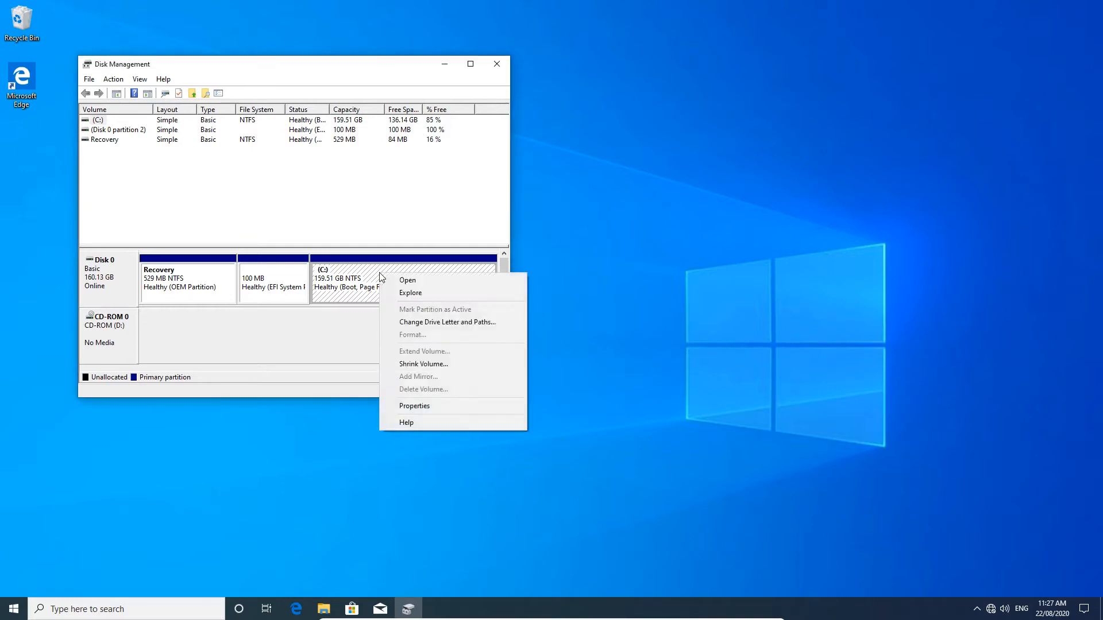
Open Shrink Volume for C: (139354 MB shrinkable), then cancel, leaving C: unchanged.
click(424, 364)
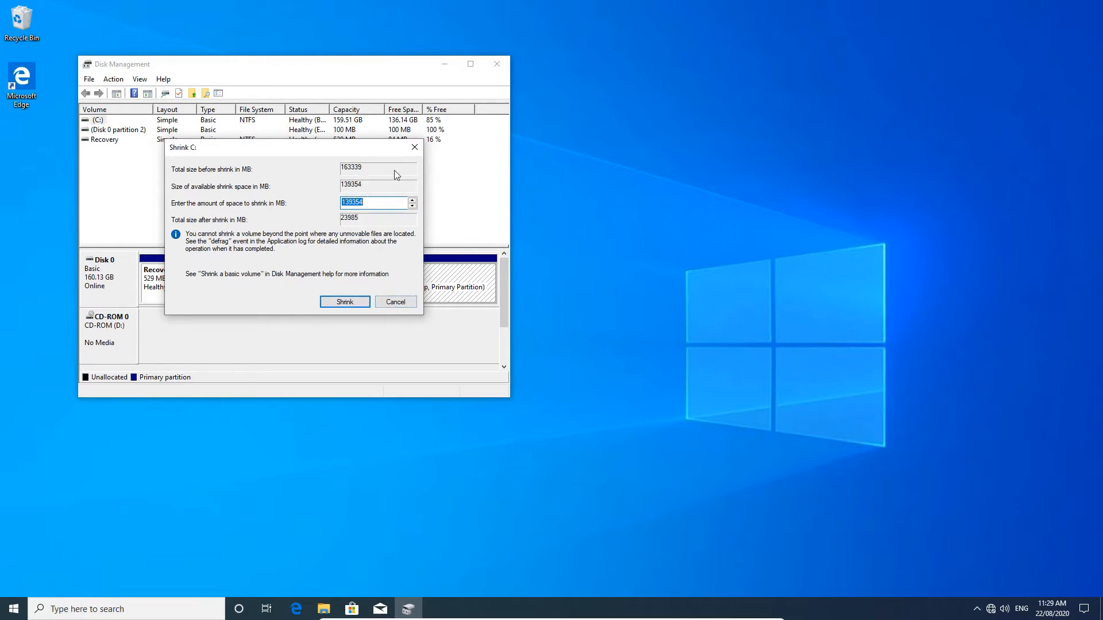
click(404, 306)
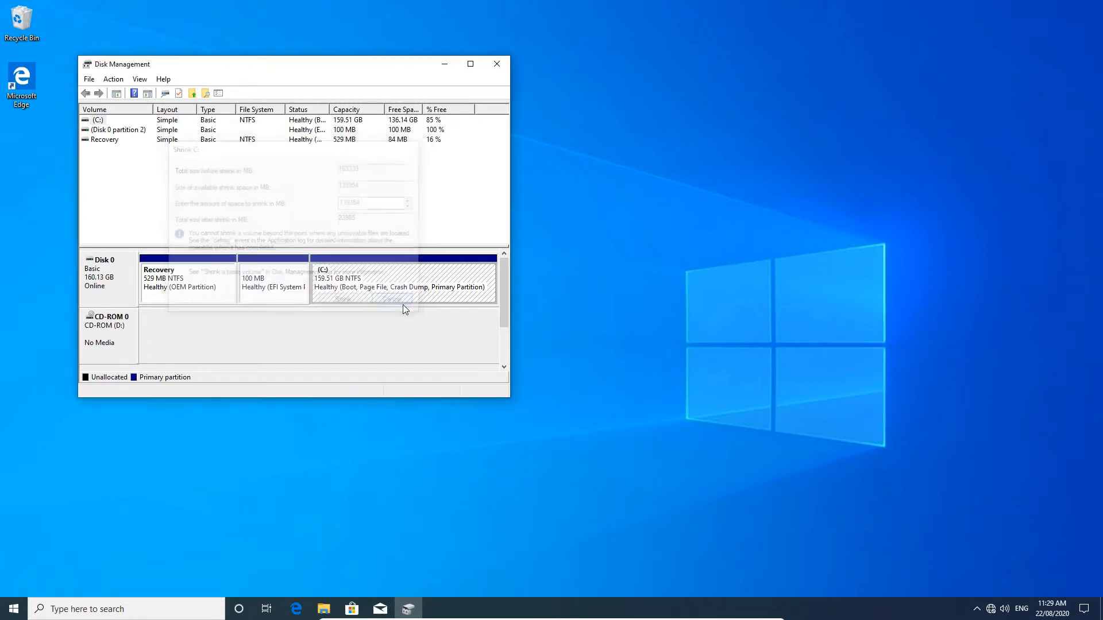
Close Disk Management and shut down the Windows 10 virtual machine from the Start menu.
click(497, 64)
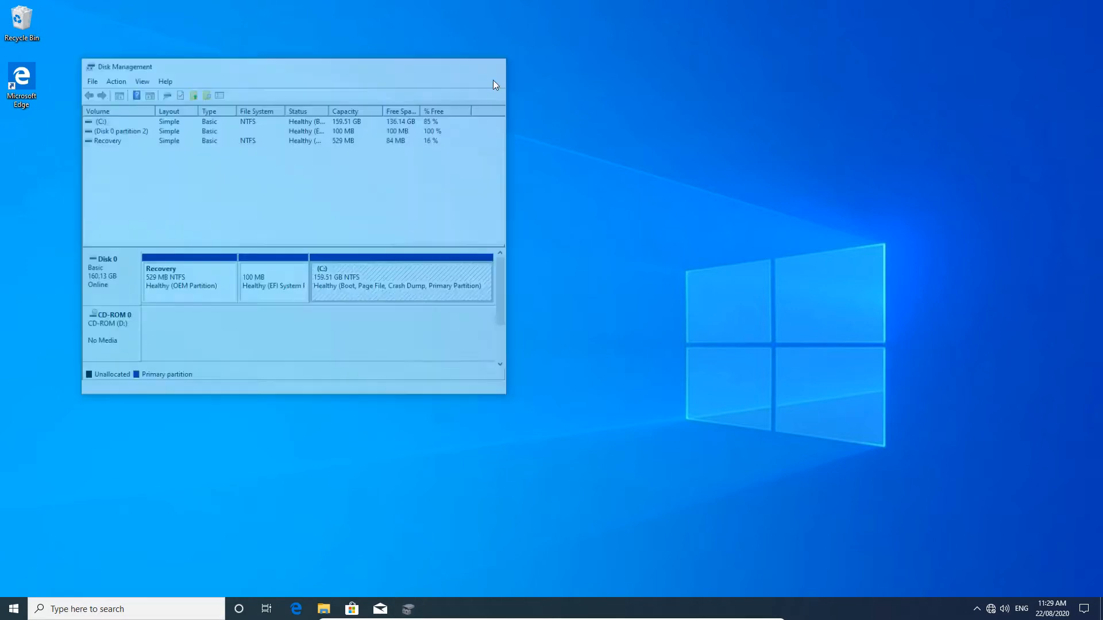
key(super)
click(45, 572)
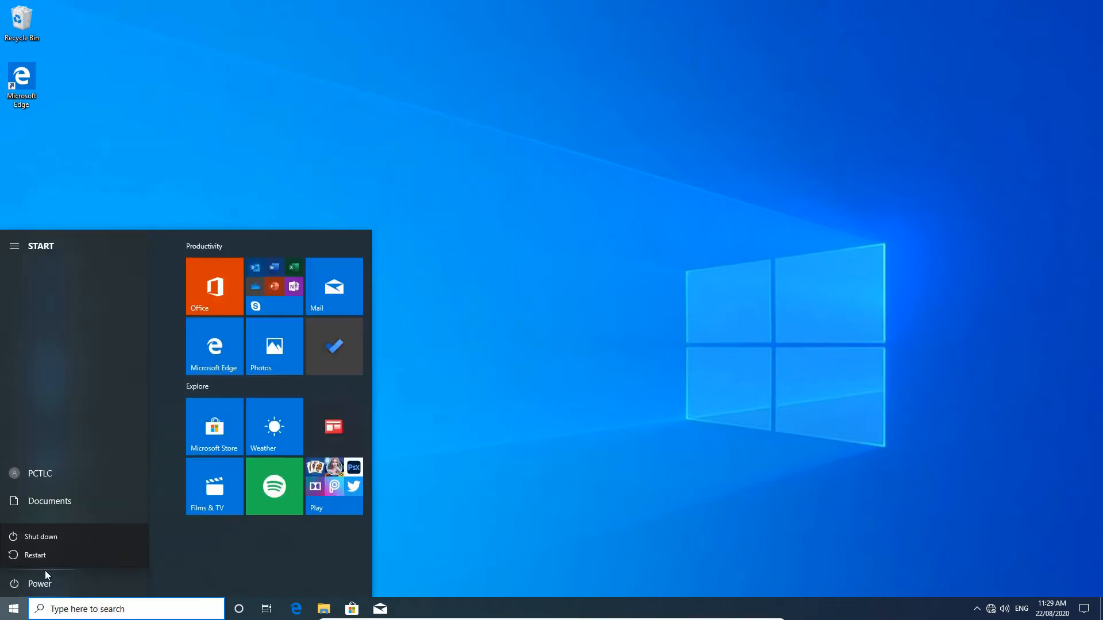
click(91, 530)
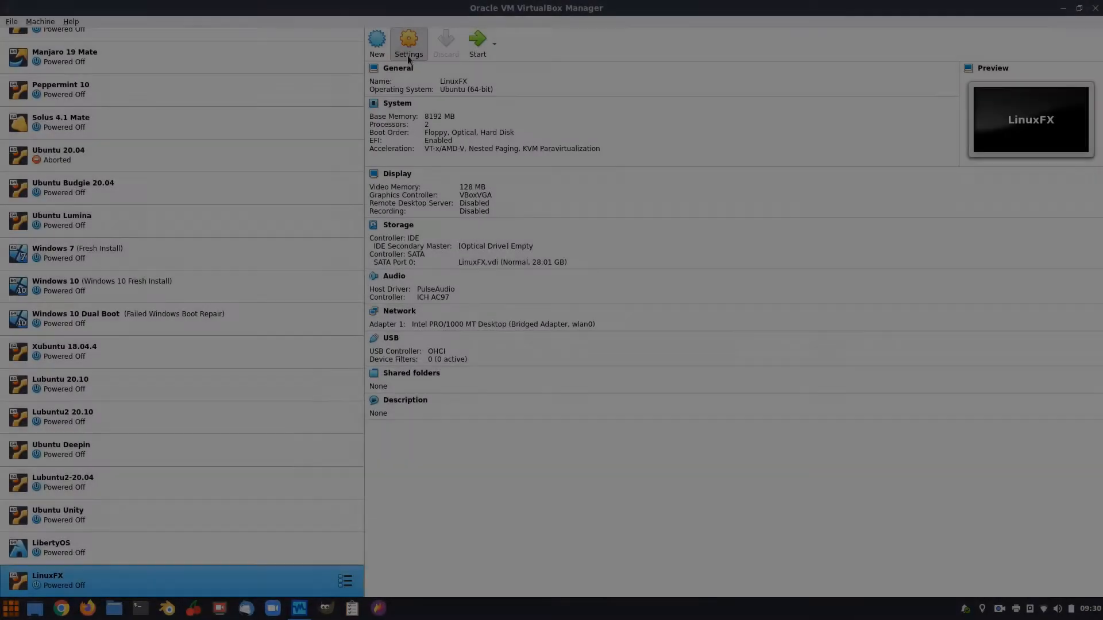
Attach linuxfx10.5-wx-lts.iso to the LinuxFX VM's empty optical drive and boot the VM.
click(408, 52)
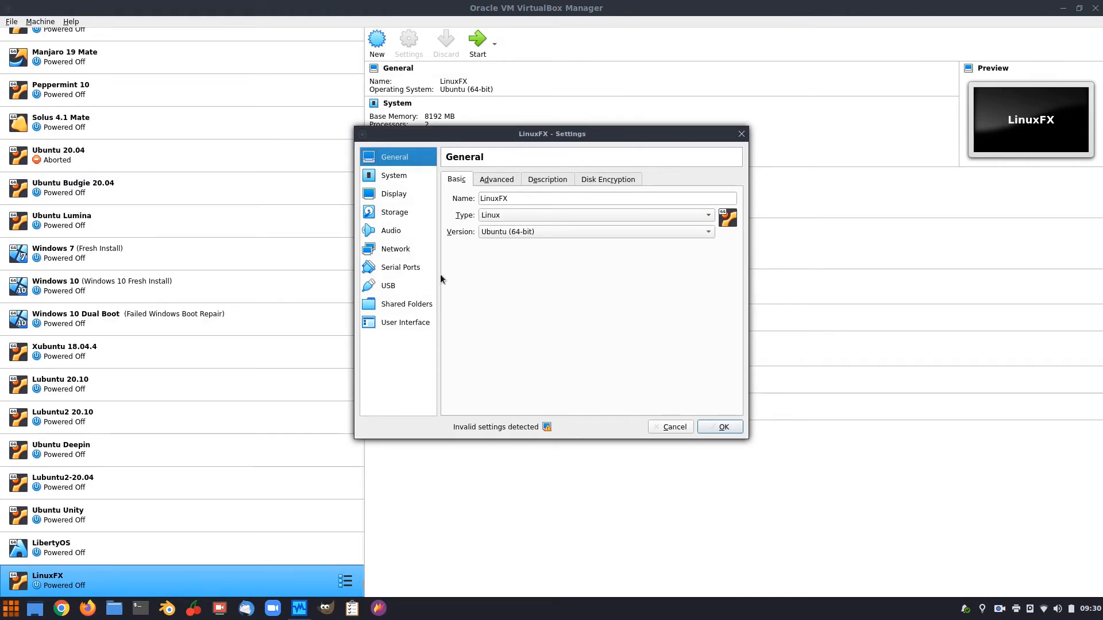
click(395, 213)
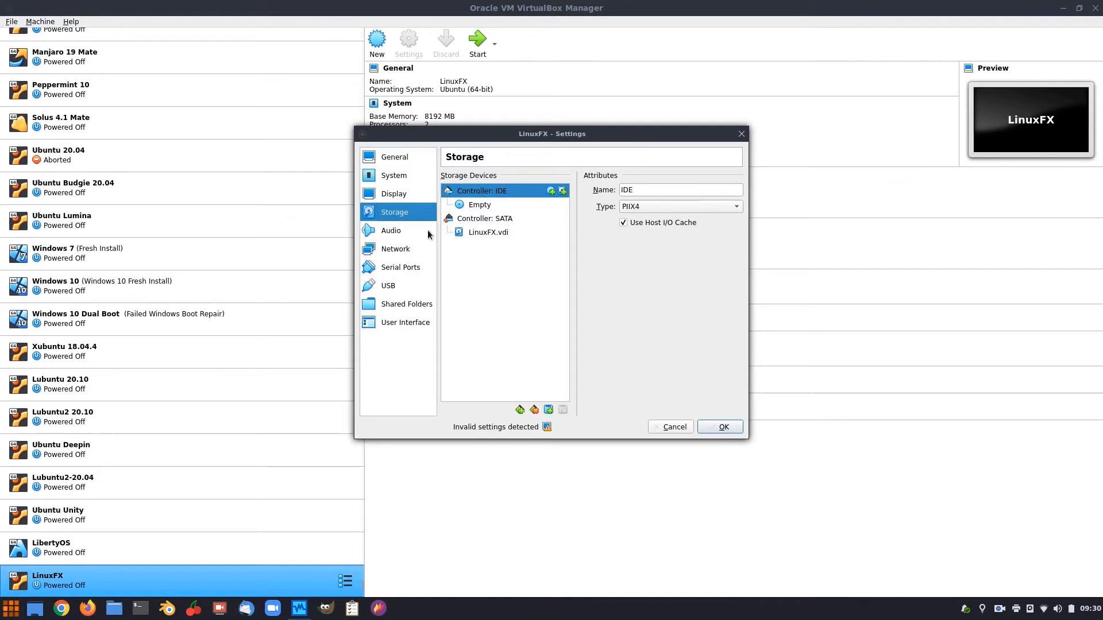
click(481, 205)
click(737, 190)
click(773, 234)
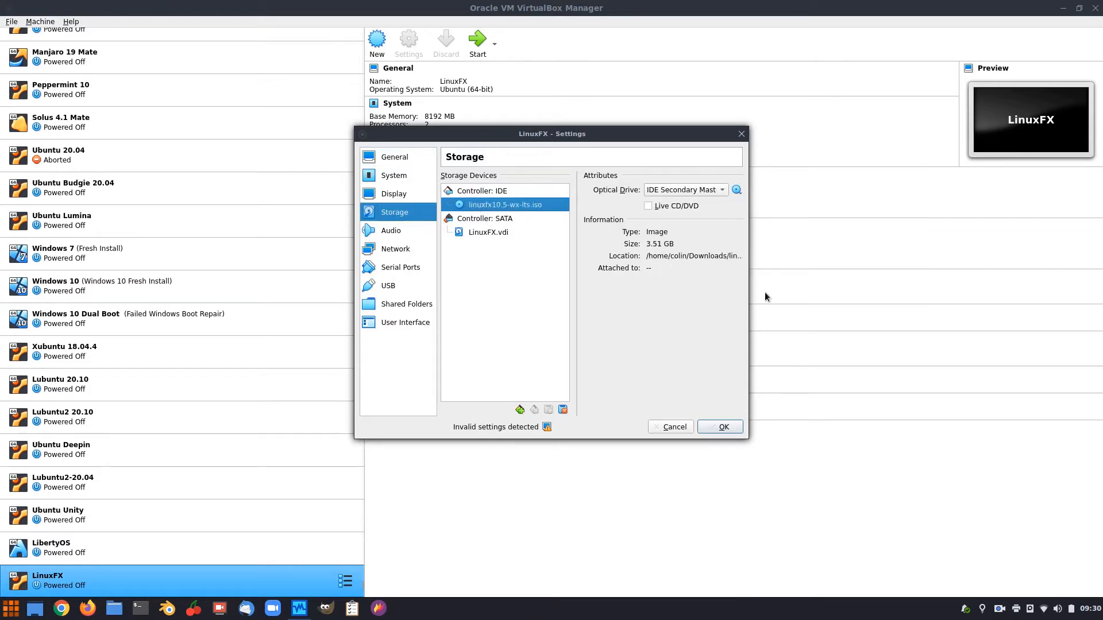
click(710, 426)
click(477, 42)
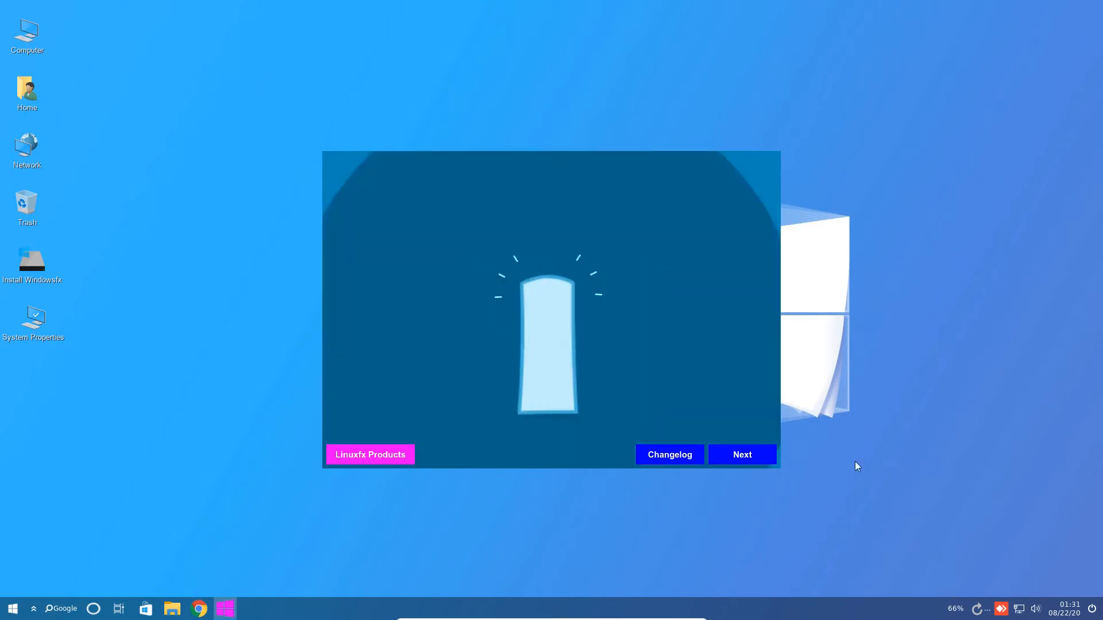
Get past the welcome and language screens keeping English, and dismiss the VM warning notification.
click(742, 457)
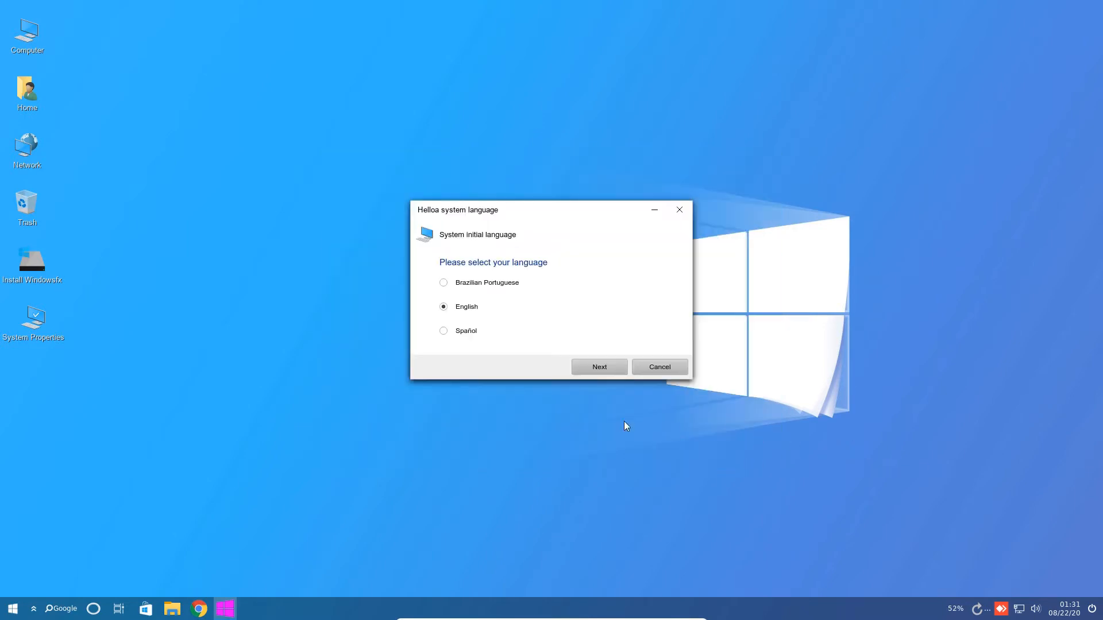
click(583, 368)
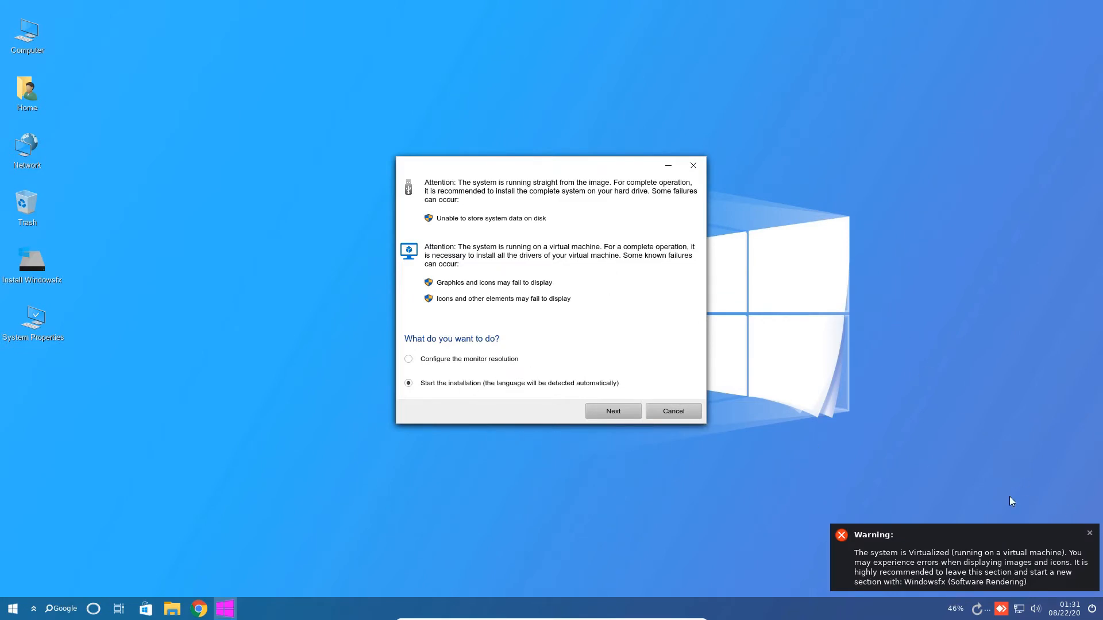
click(1089, 533)
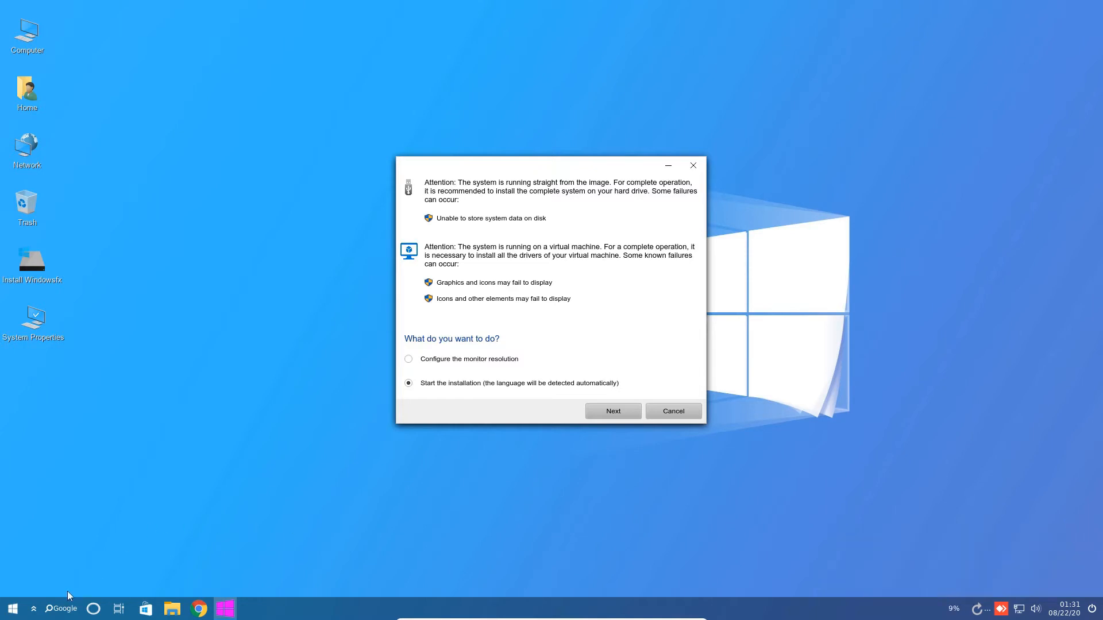
Search the application menu for 'gpart' and launch GParted.
click(7, 611)
text(gpart)
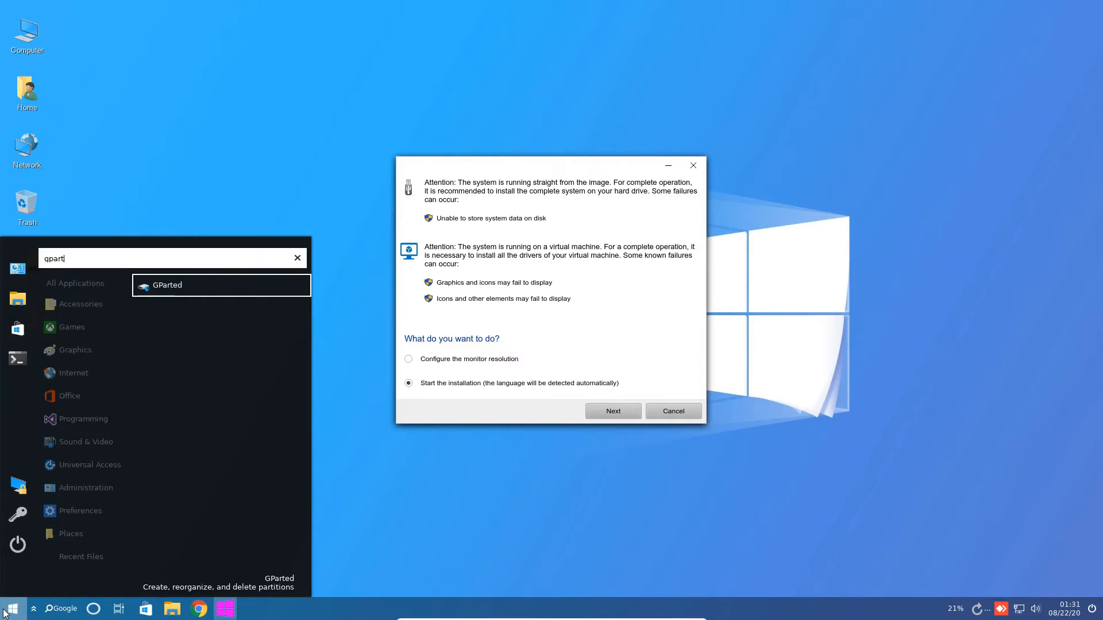
key(Return)
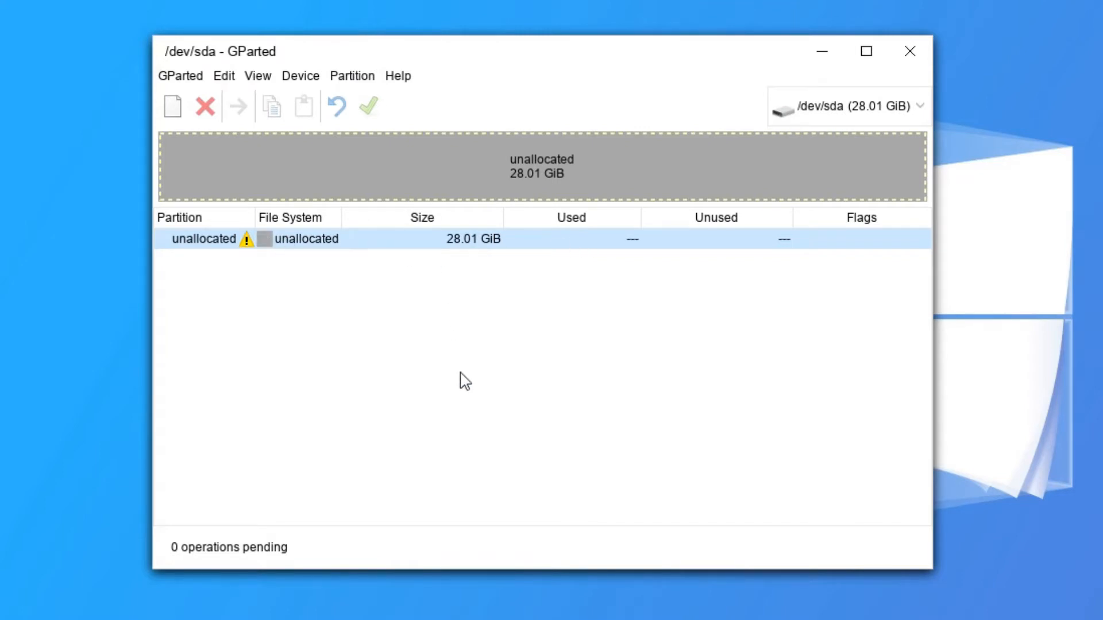
Create a new gpt partition table on /dev/sda.
click(296, 78)
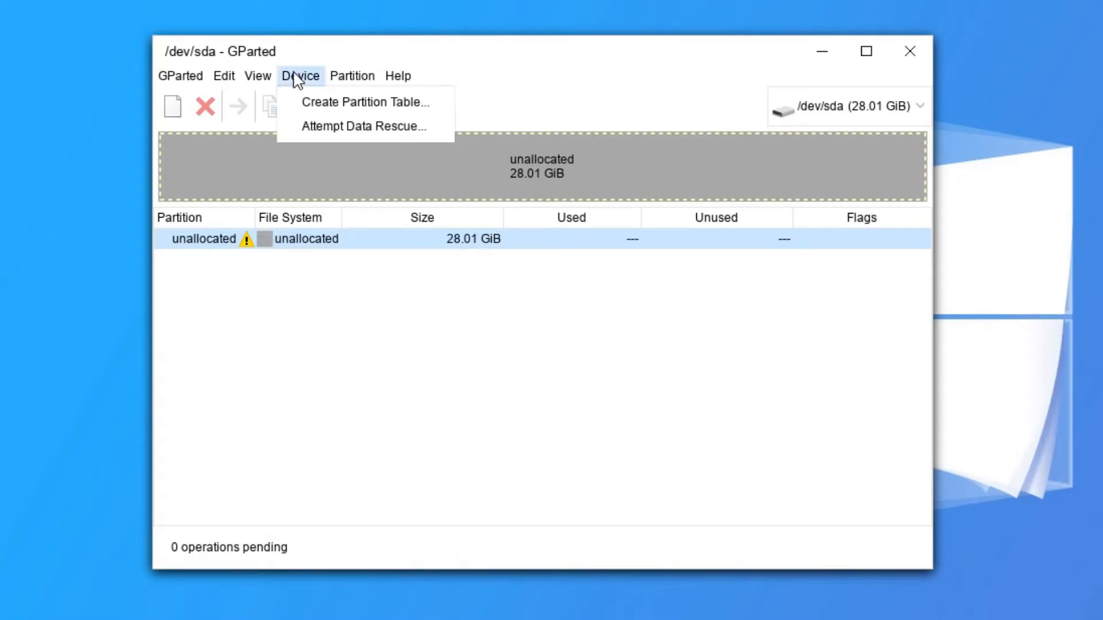
click(332, 148)
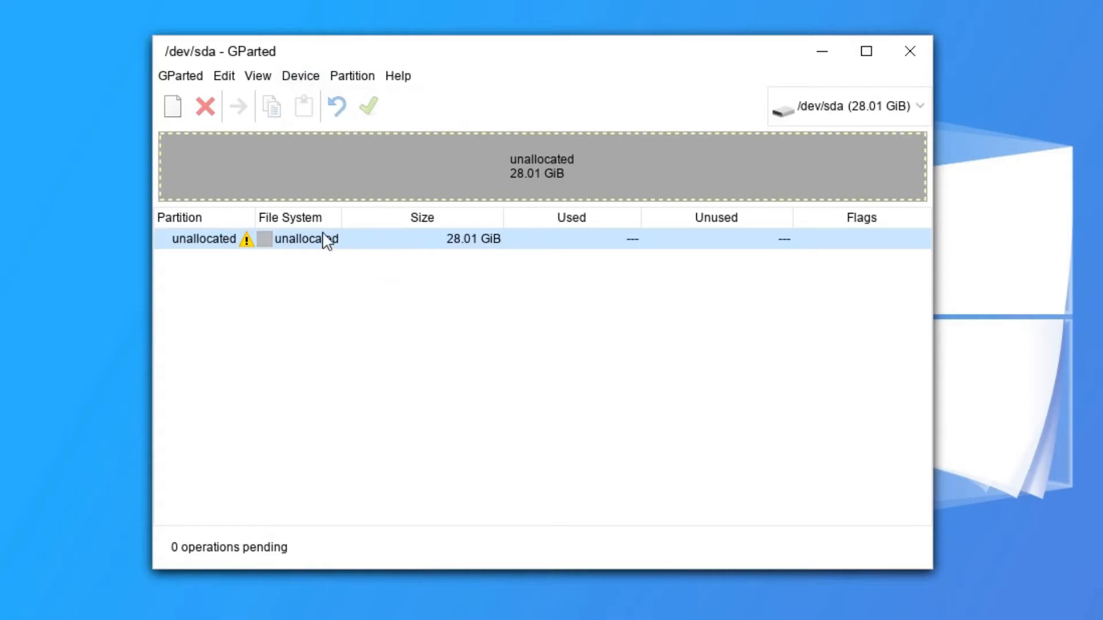
click(310, 78)
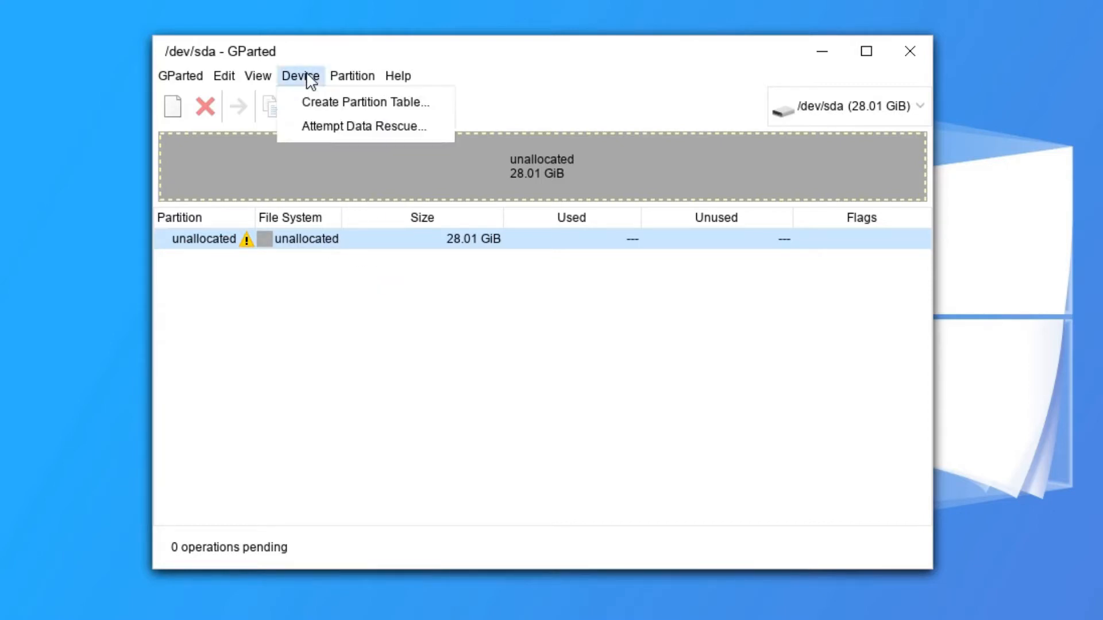
click(329, 104)
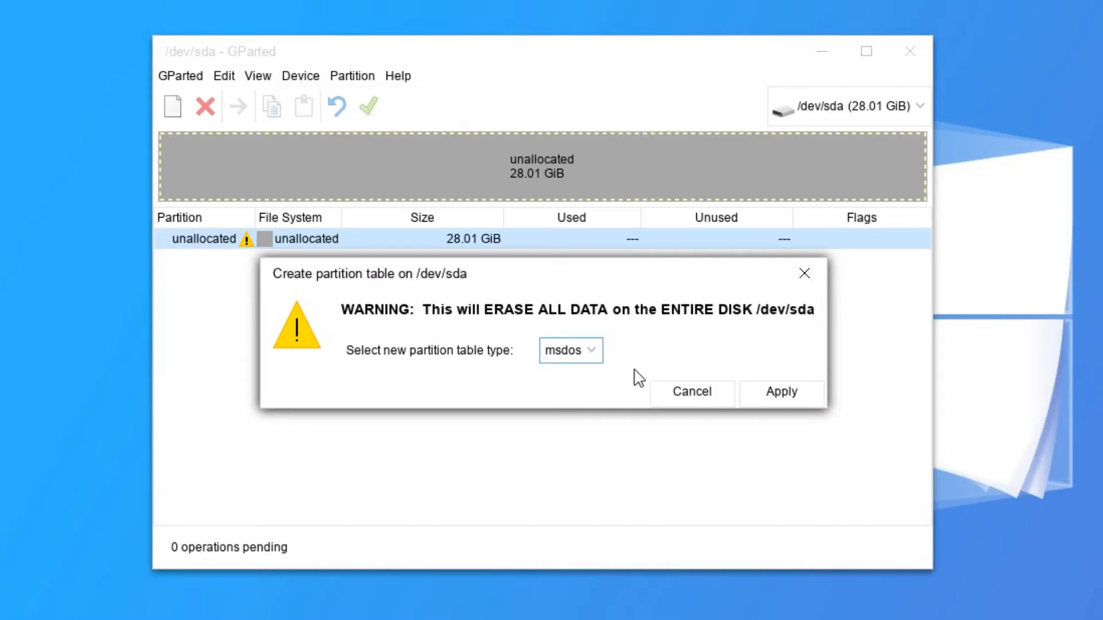
scroll(591, 358, up, 1)
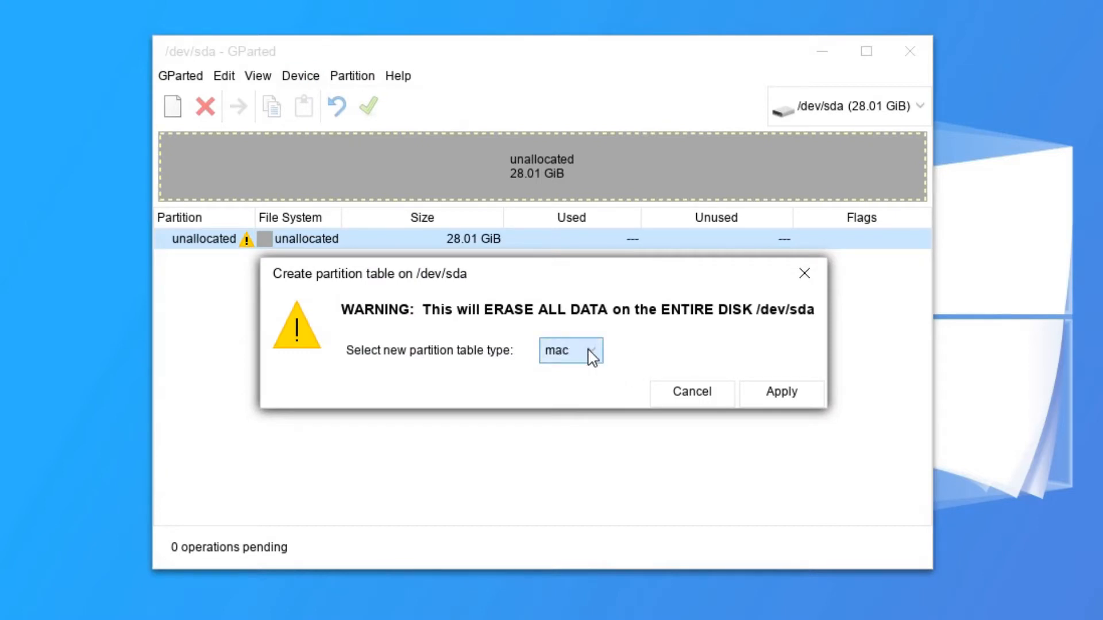
click(592, 358)
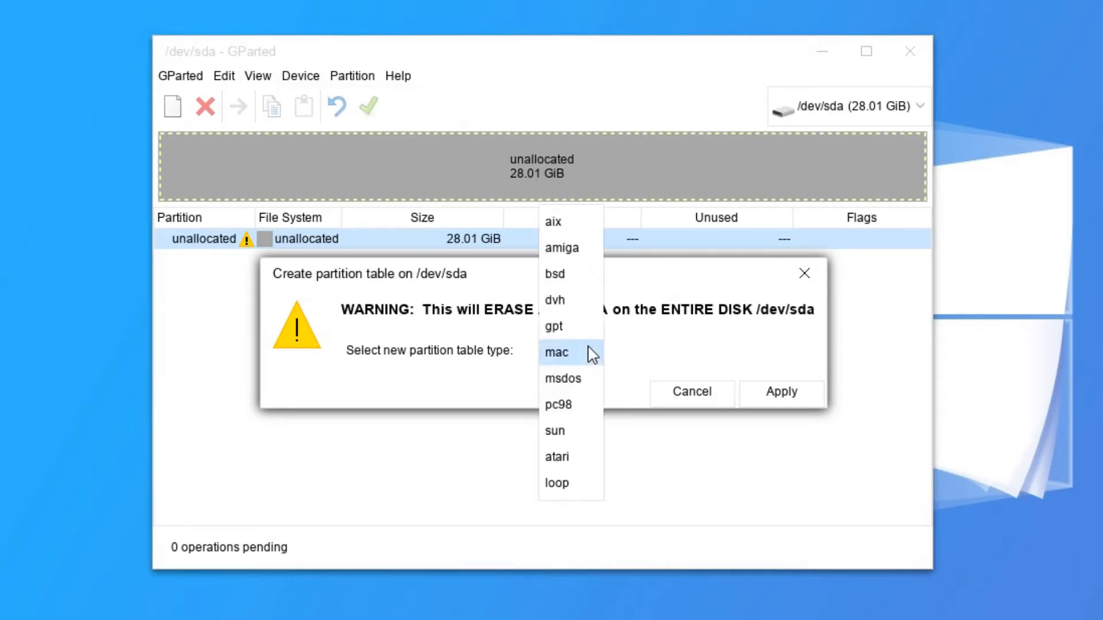
click(577, 333)
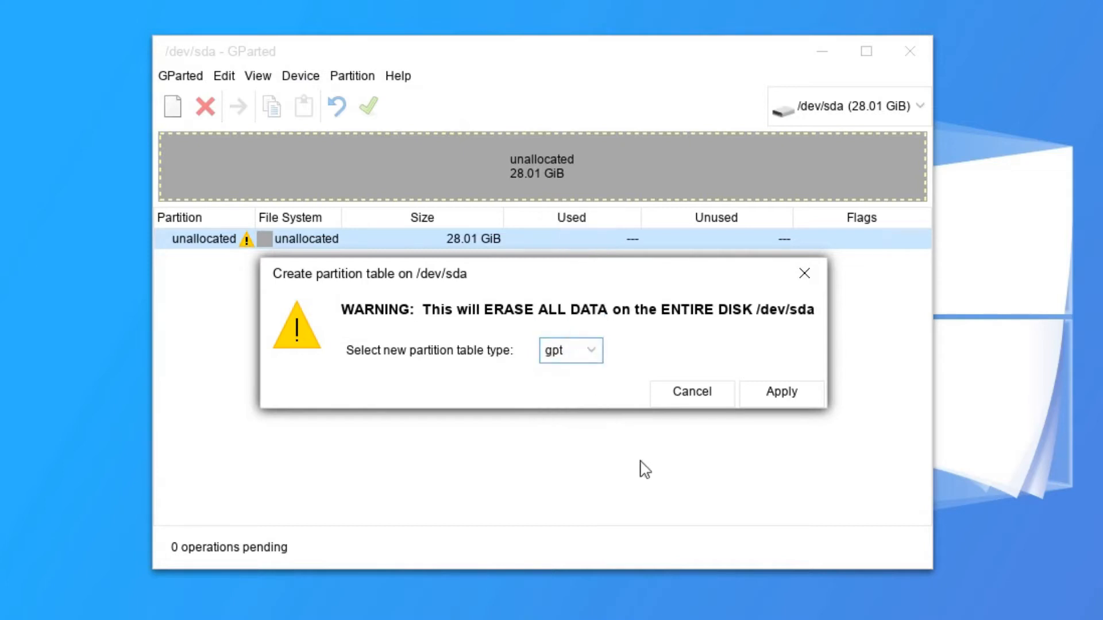
click(805, 388)
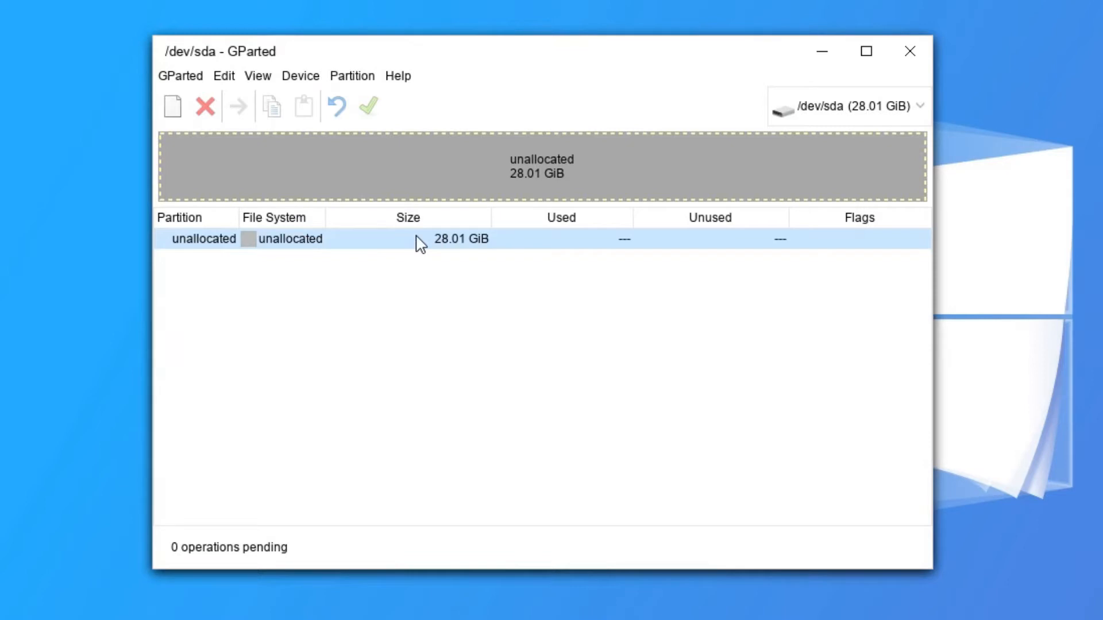
Select the 28.01 GiB unallocated space on /dev/sda.
click(359, 74)
click(482, 263)
click(350, 76)
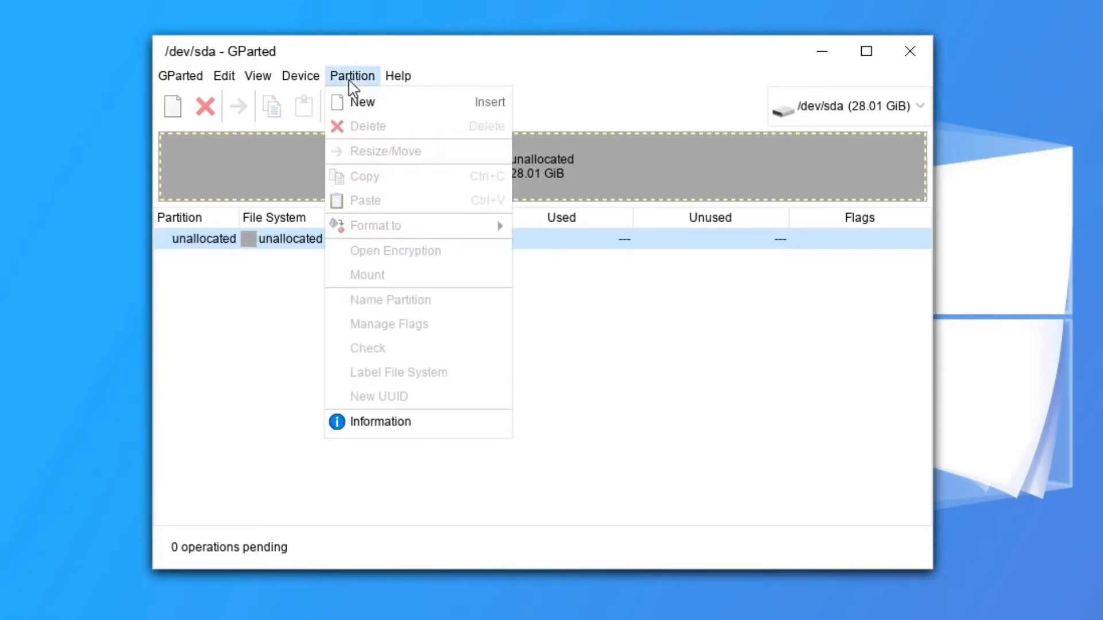
click(414, 248)
Queue a new 512 MiB fat32 partition labelled 'EFI Boot' in the unallocated space.
right_click(414, 237)
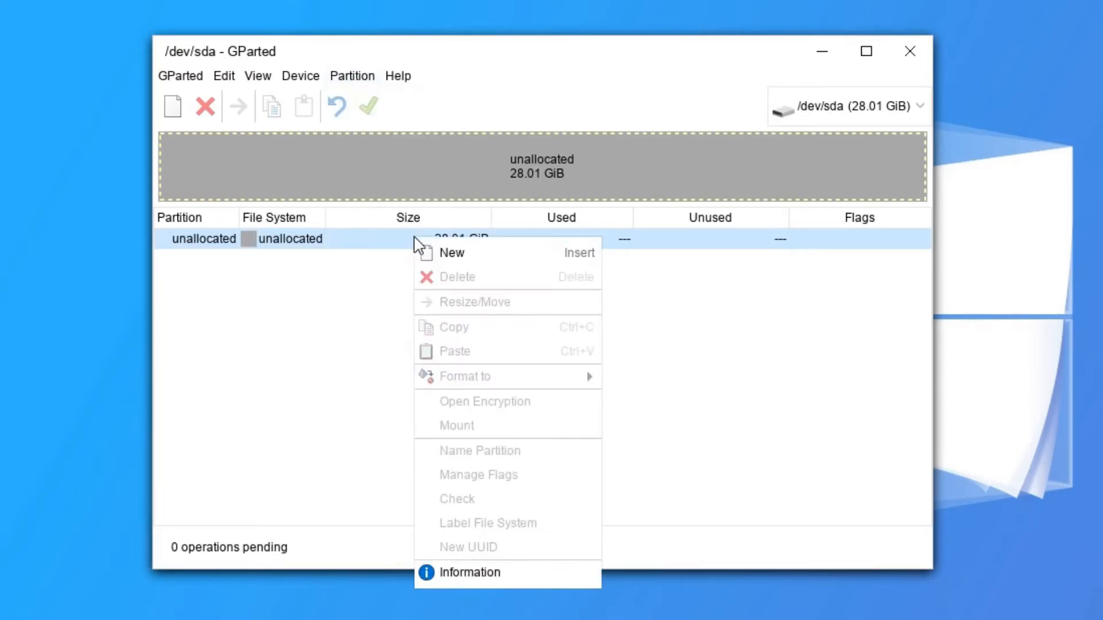
click(452, 252)
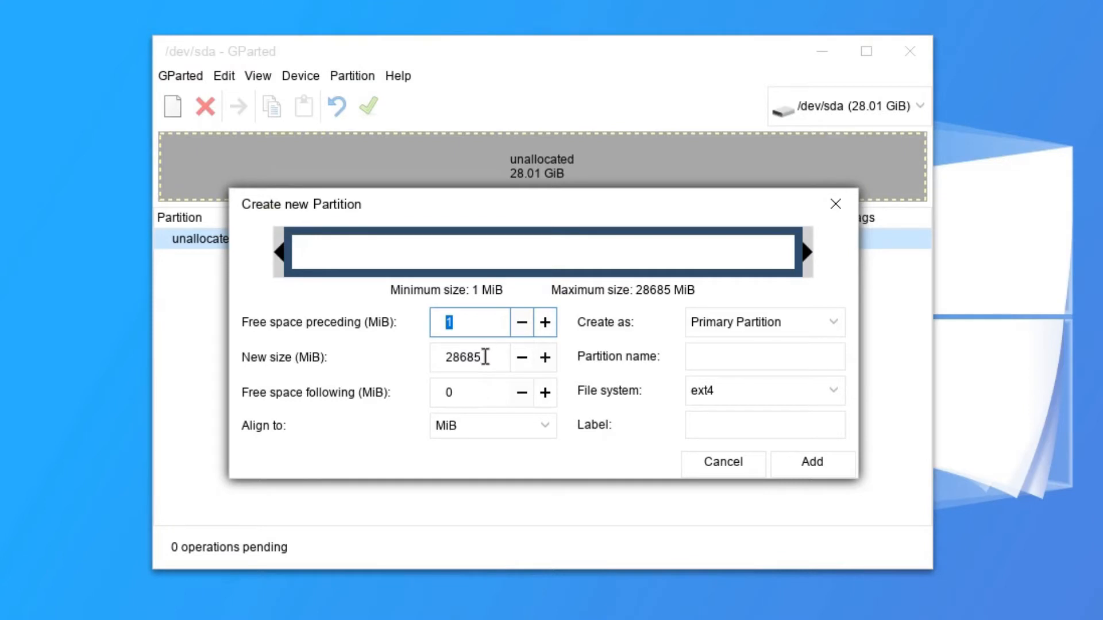
key(Tab)
text(512)
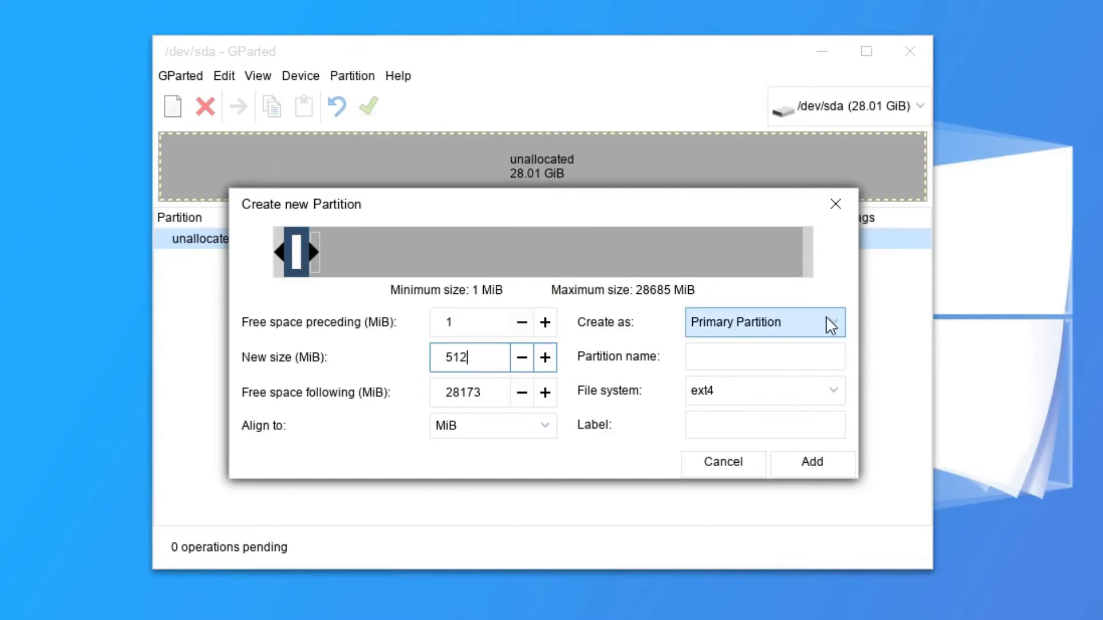
click(836, 389)
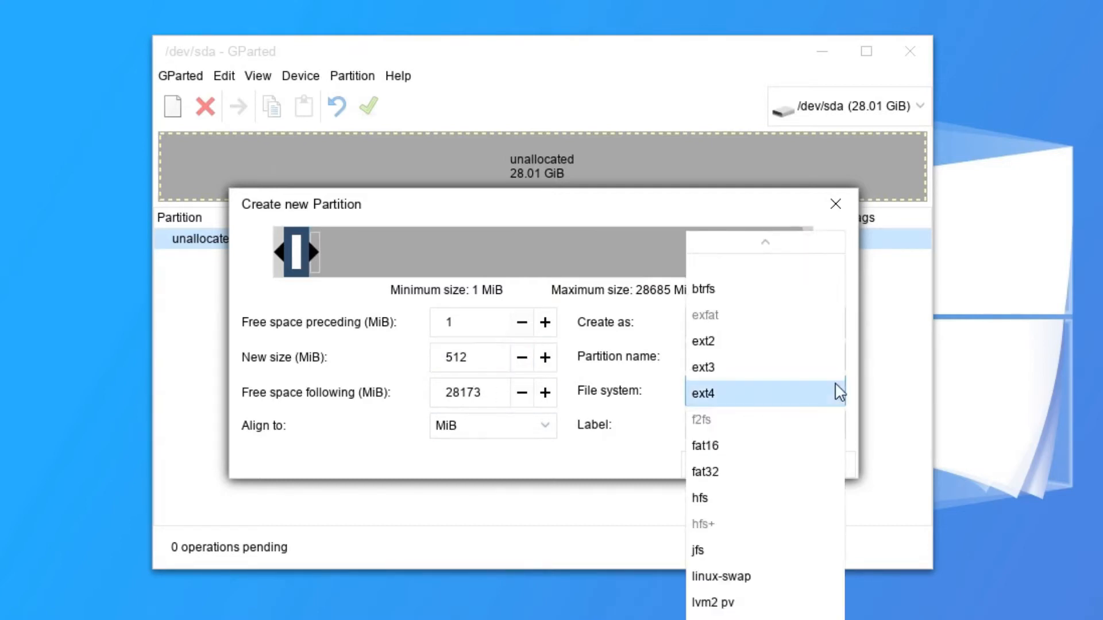
click(754, 472)
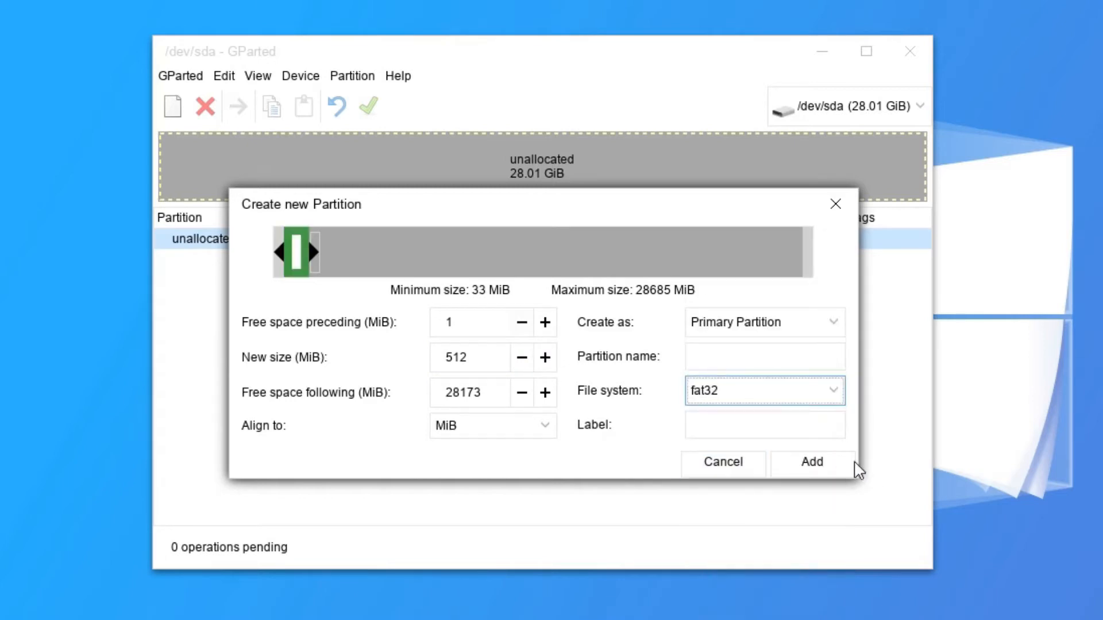
click(725, 424)
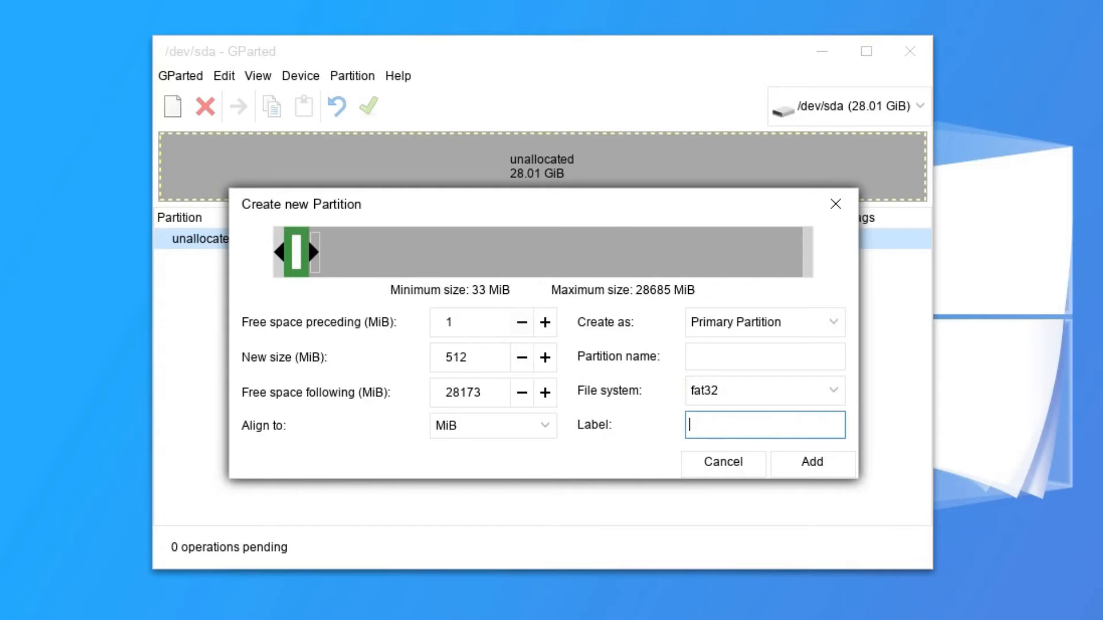
text(EFi)
key(BackSpace)
text(I Boot)
click(815, 464)
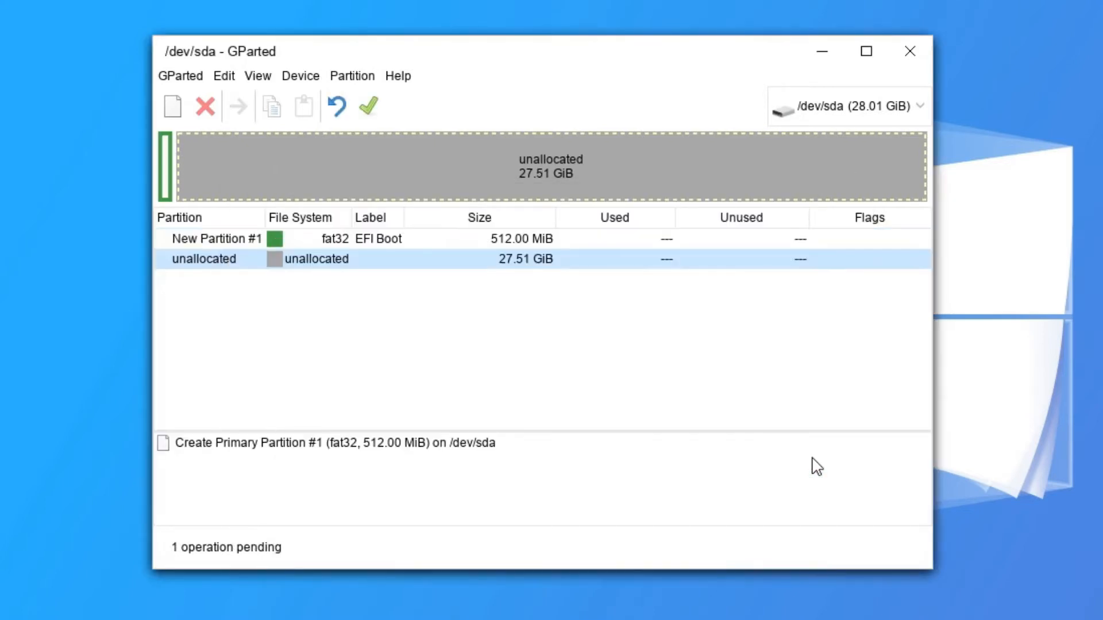
Start a new partition in the remaining space sized 8192 MiB, then search the menu for 'calc'.
right_click(333, 270)
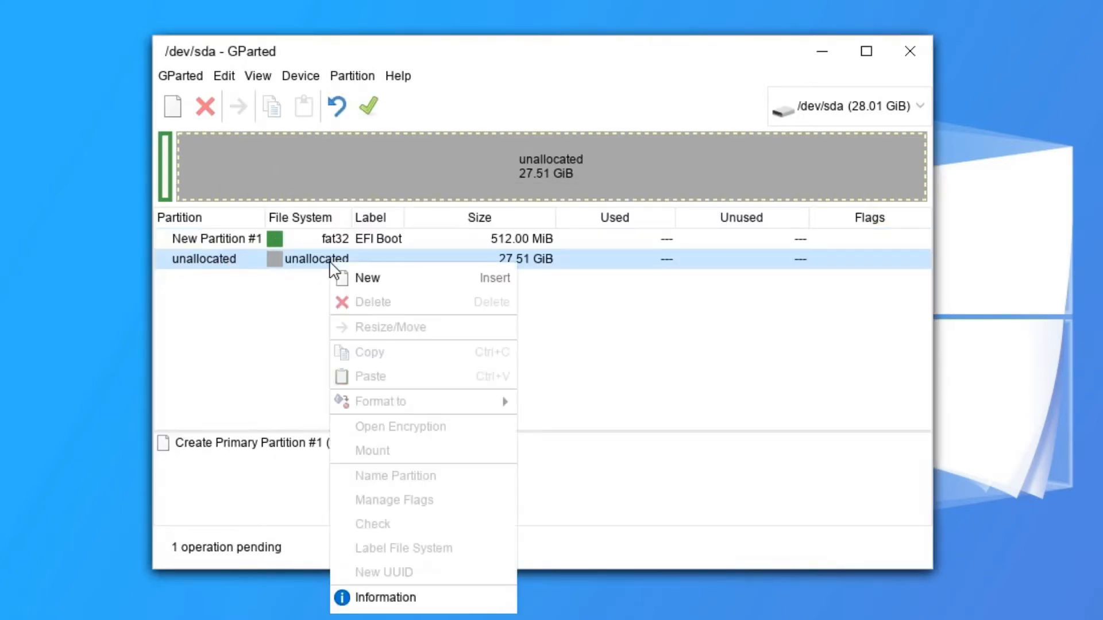
click(386, 278)
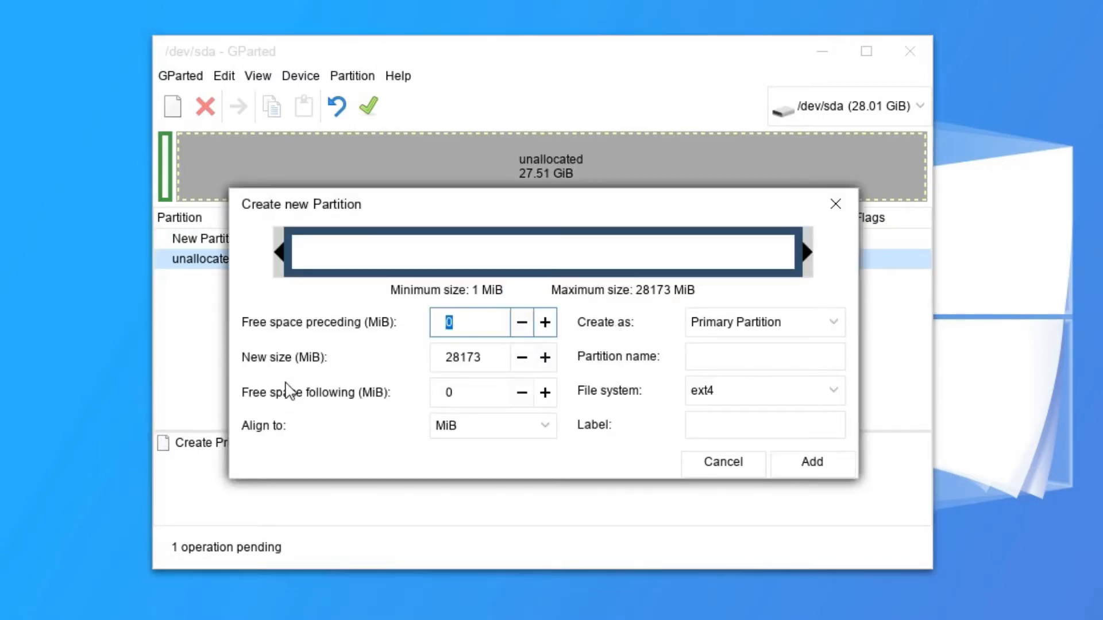
key(Tab)
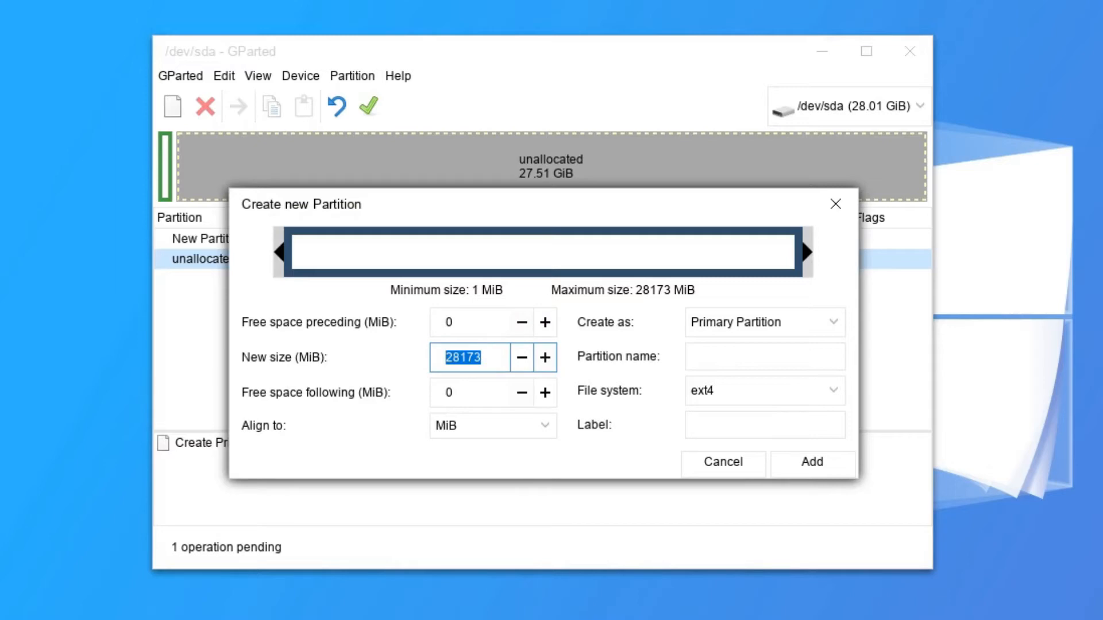
text(8192)
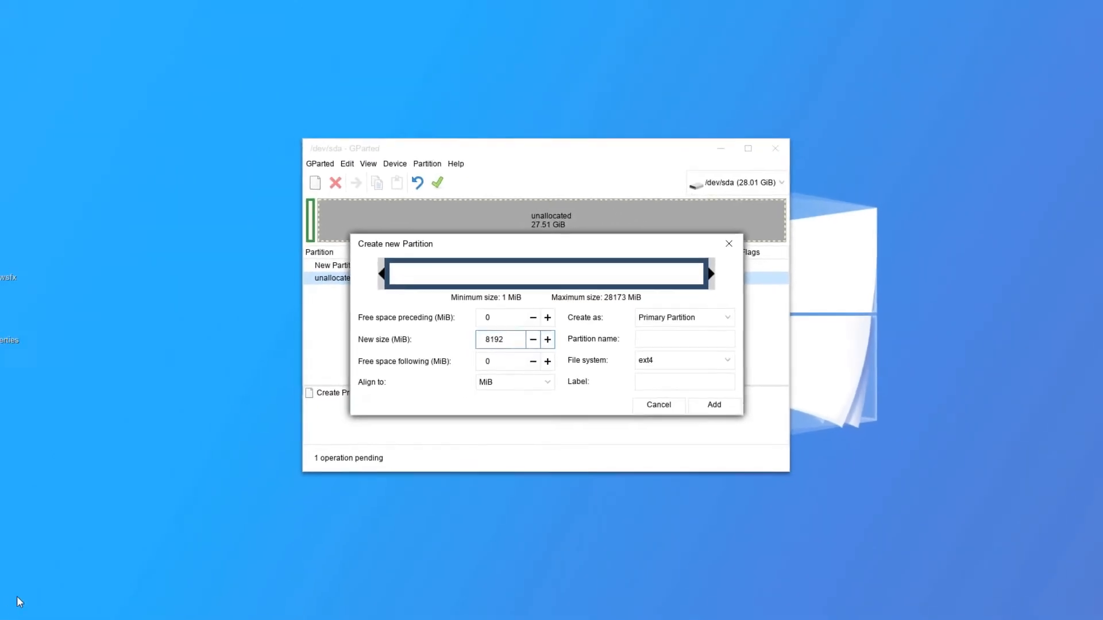
click(12, 610)
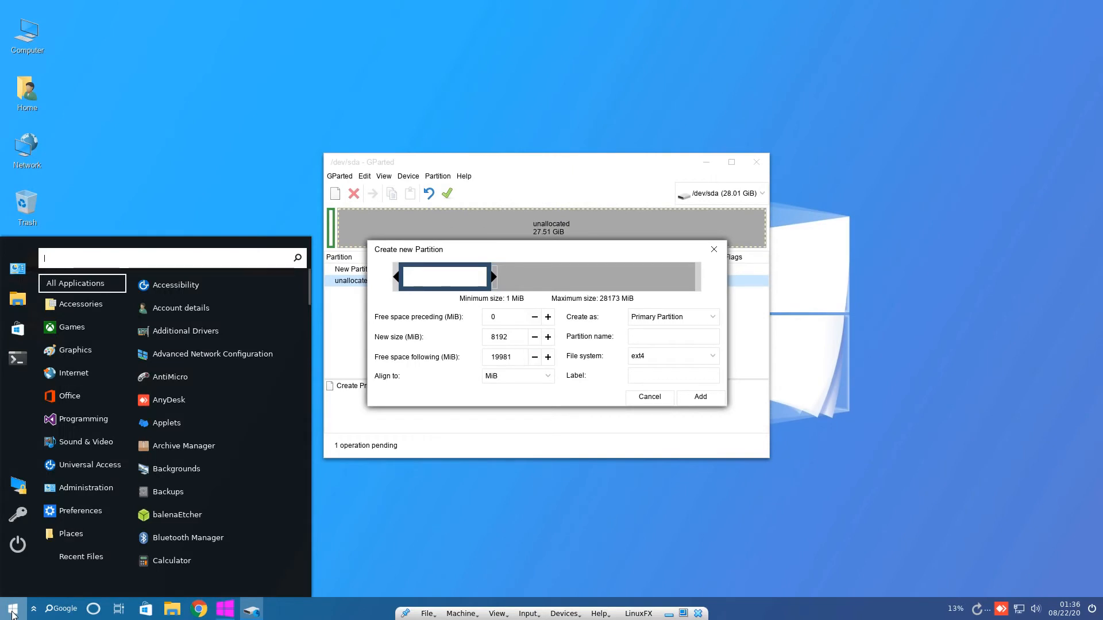
text(calc)
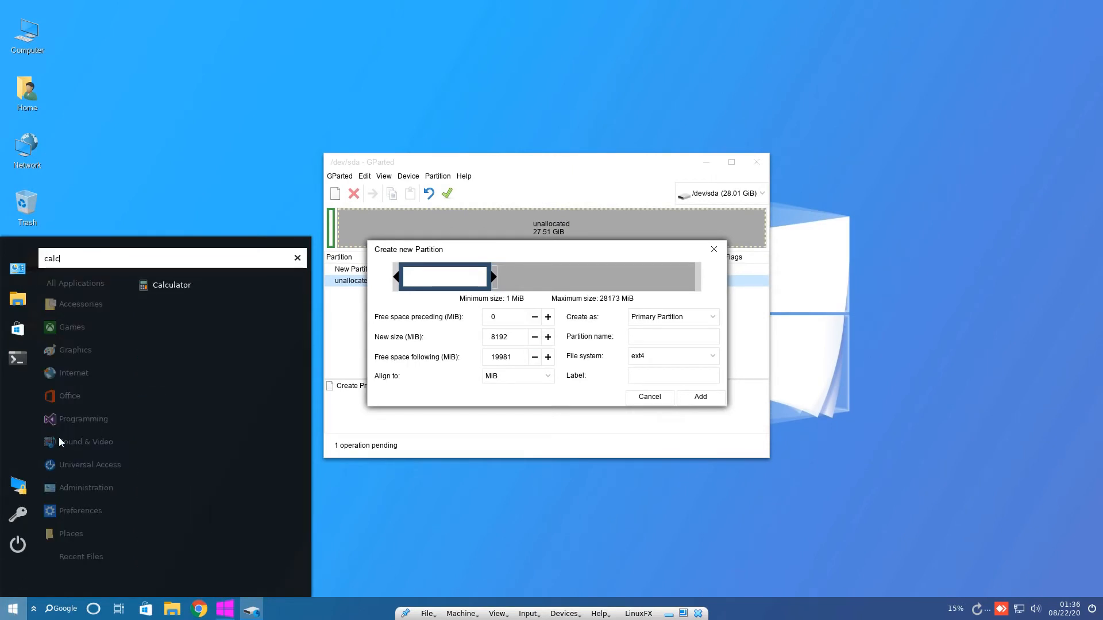
Launch Calculator, move it to the upper-left, and compute 8×1024 = 8192.
click(170, 285)
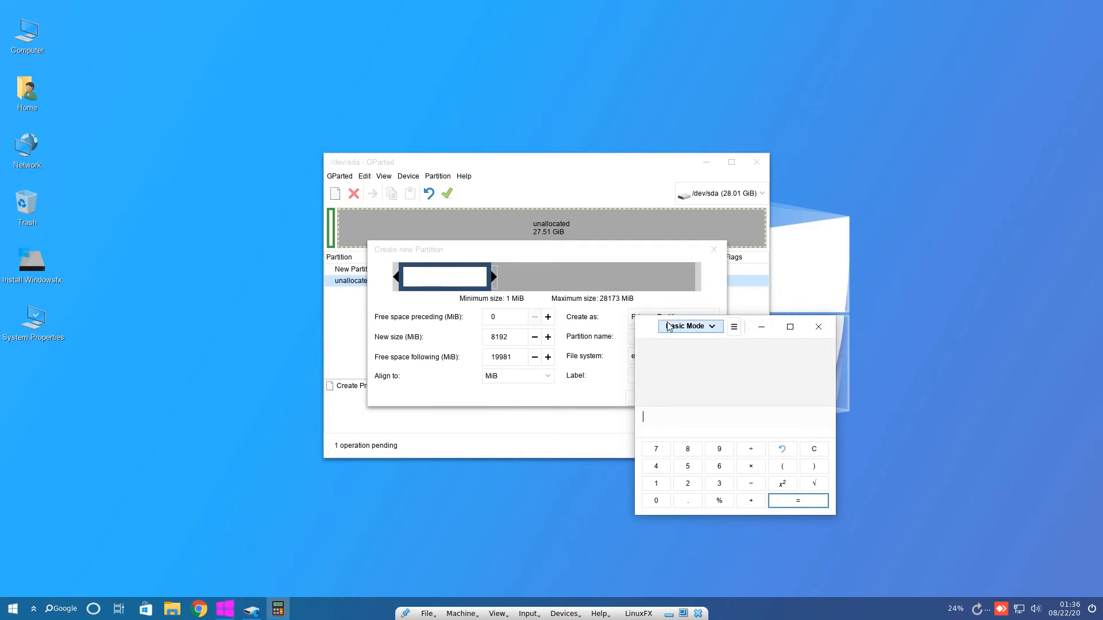
drag(659, 317, 87, 117)
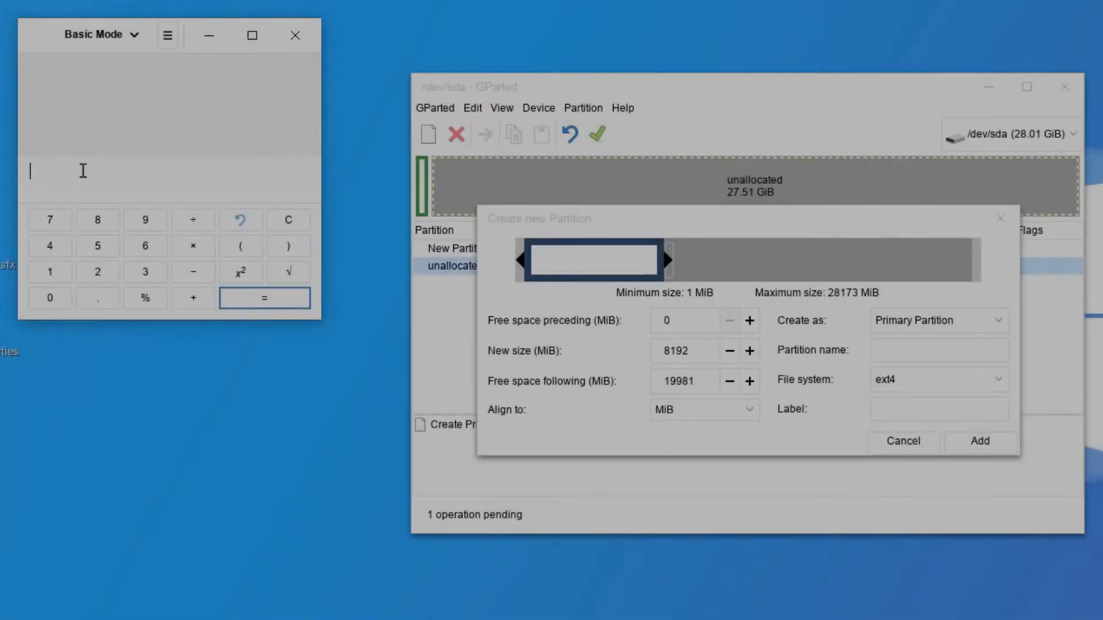
text(8)
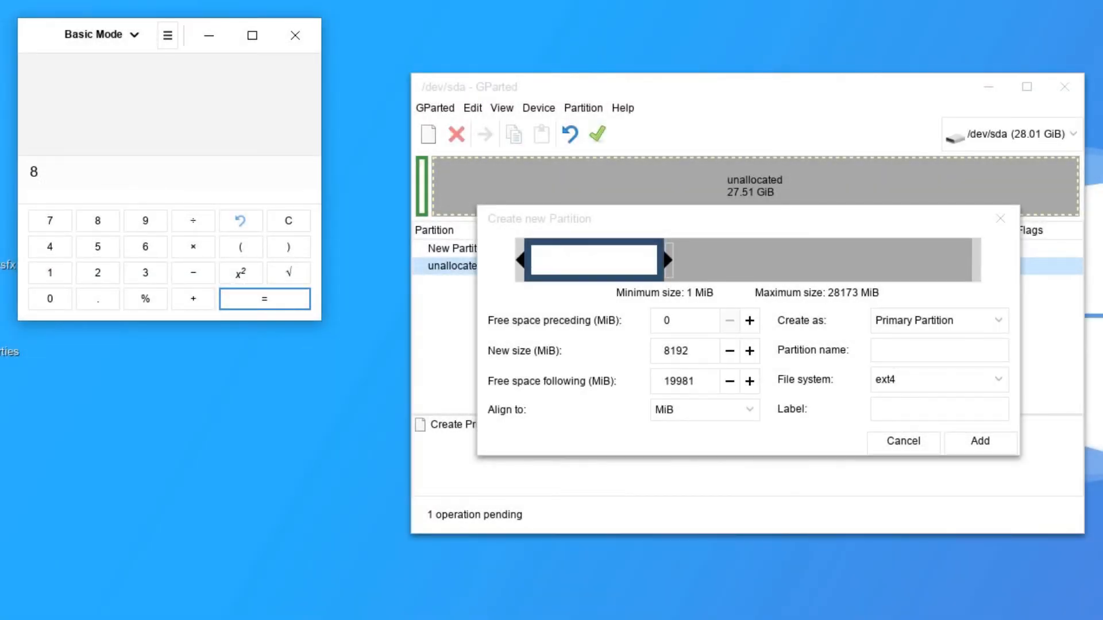
click(192, 248)
text(1024)
click(250, 301)
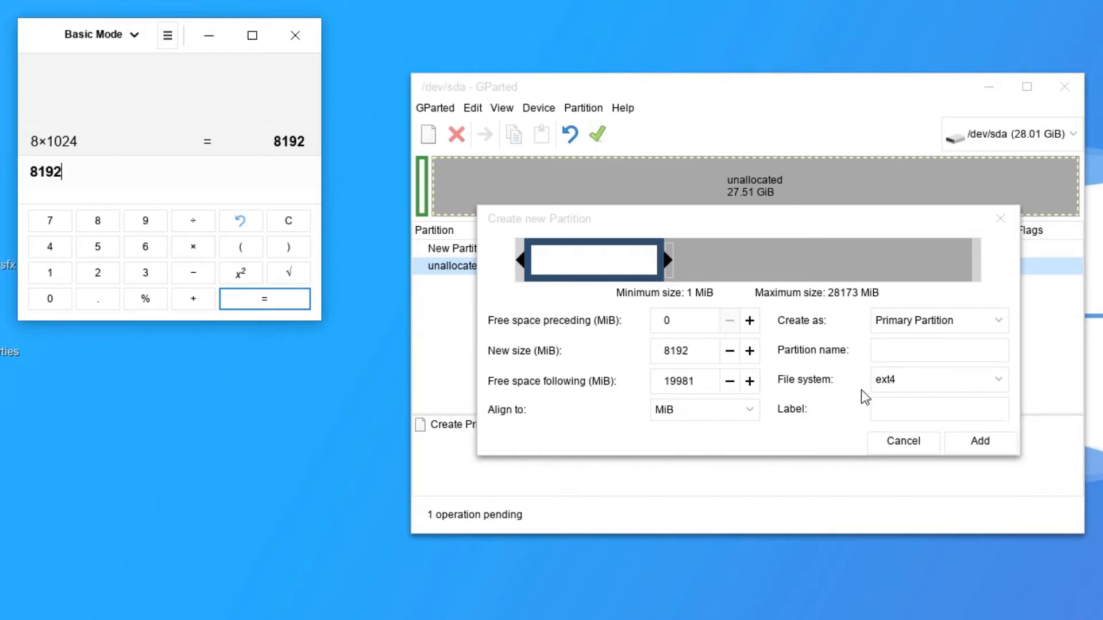
click(995, 378)
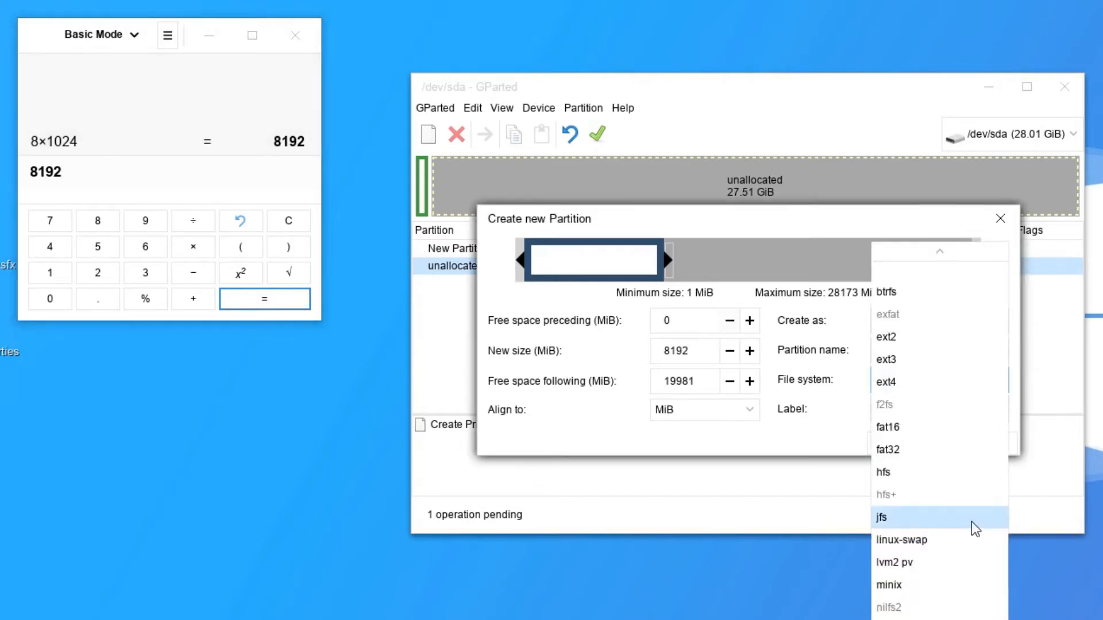
Make the 8 GiB partition linux-swap labelled 'swap' and add it to pending operations.
click(950, 539)
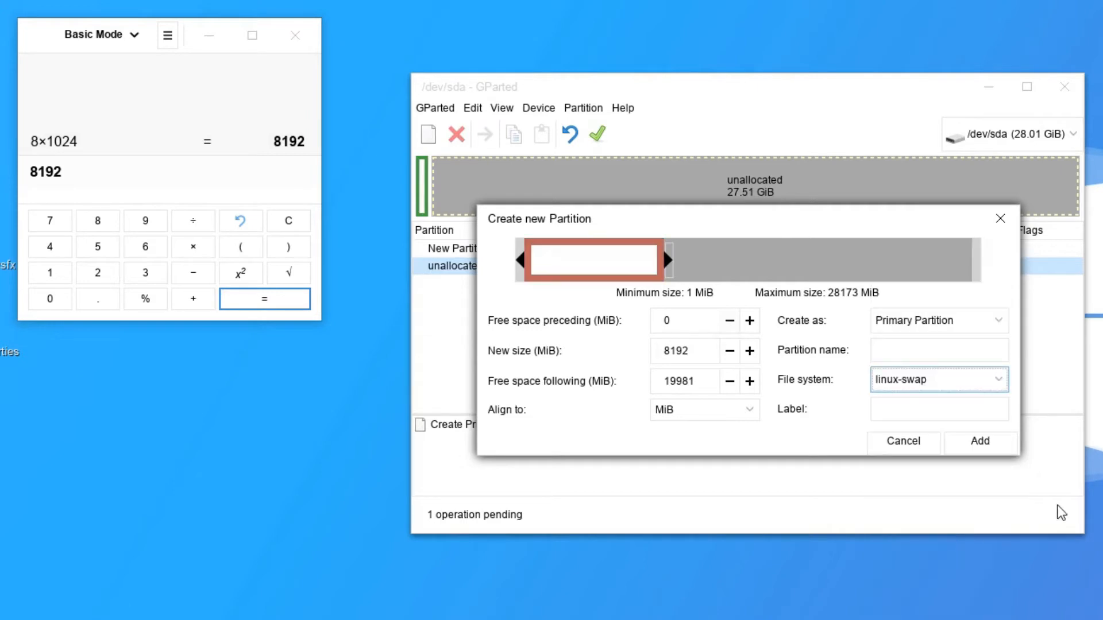
click(892, 407)
text(swap)
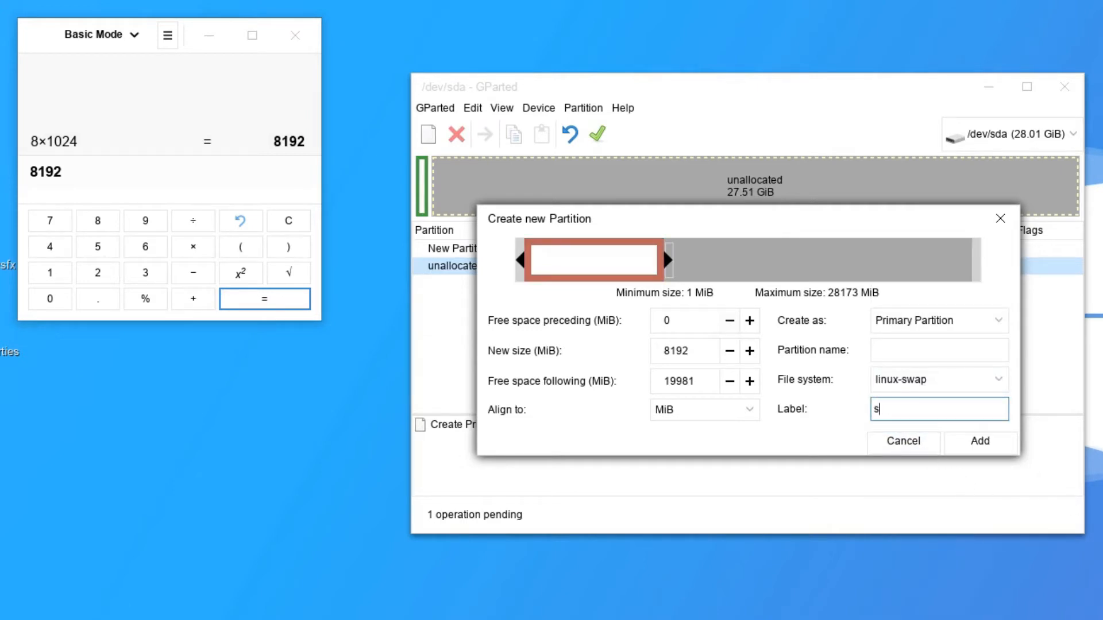
click(971, 443)
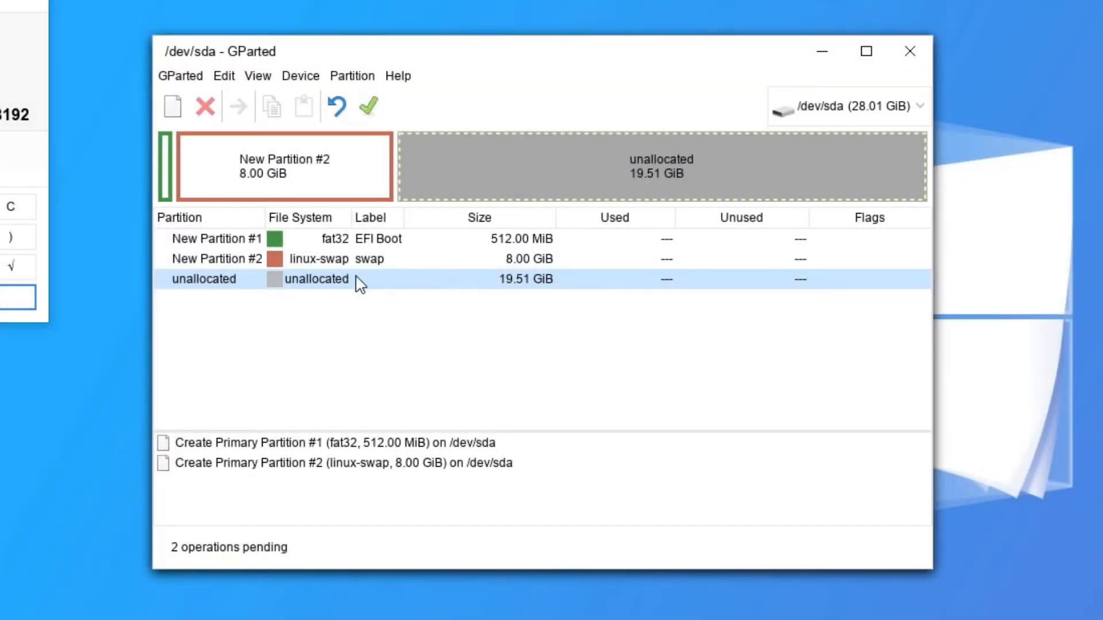
Start a new partition in the remaining 19981 MiB of unallocated space.
right_click(356, 282)
click(368, 293)
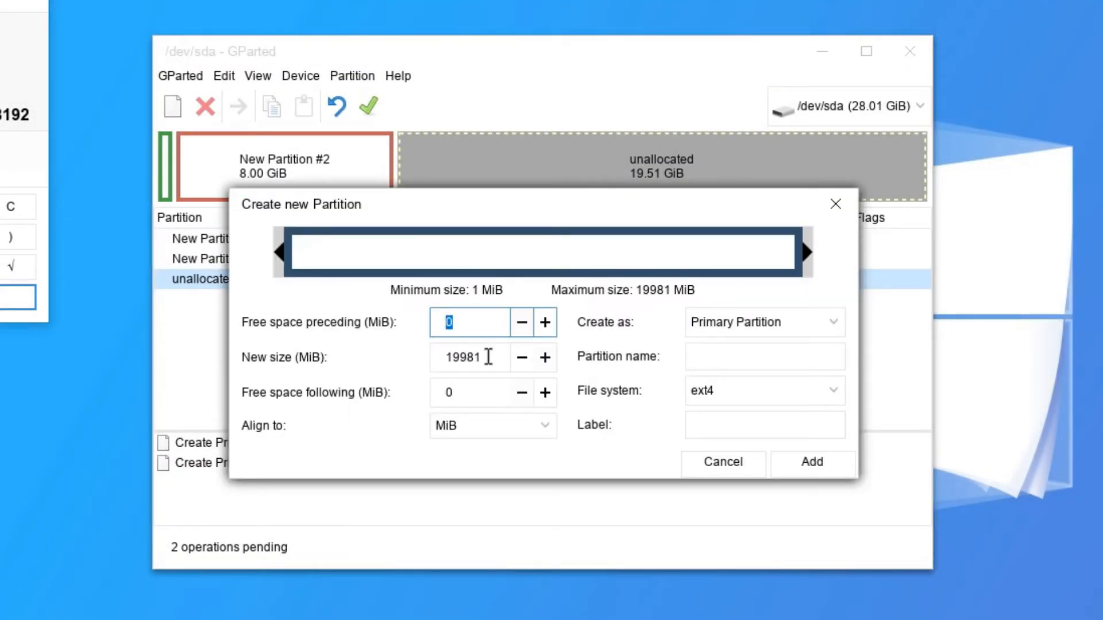
key(Tab)
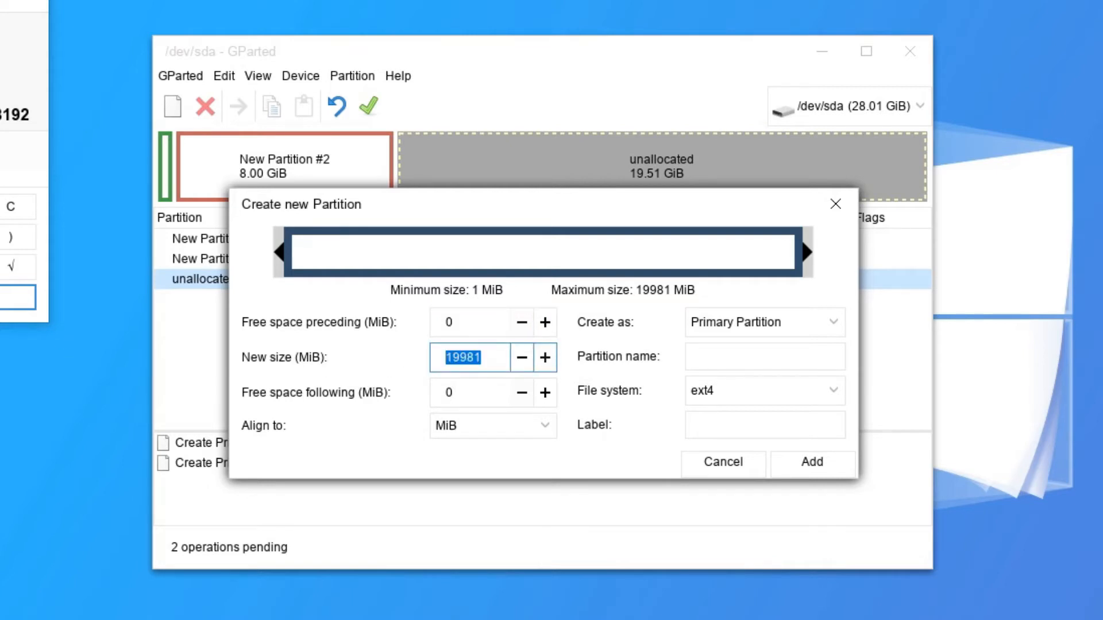
In Calculator, replace the old expression and compute 15 × 1024 = 15360.
key(alt+Tab)
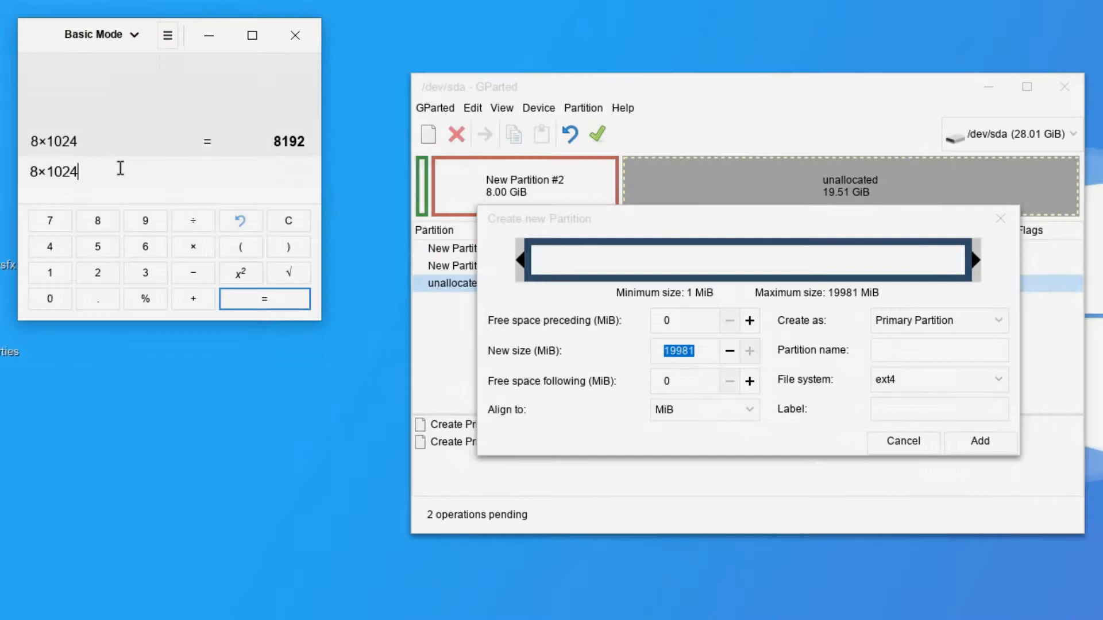
drag(117, 168, 5, 168)
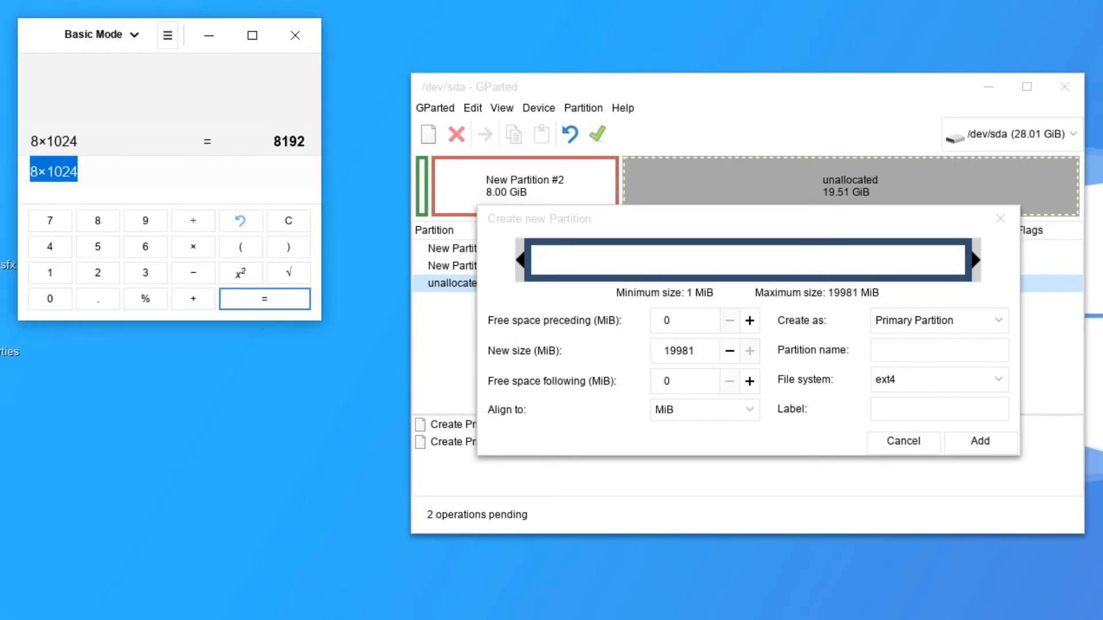
text(15)
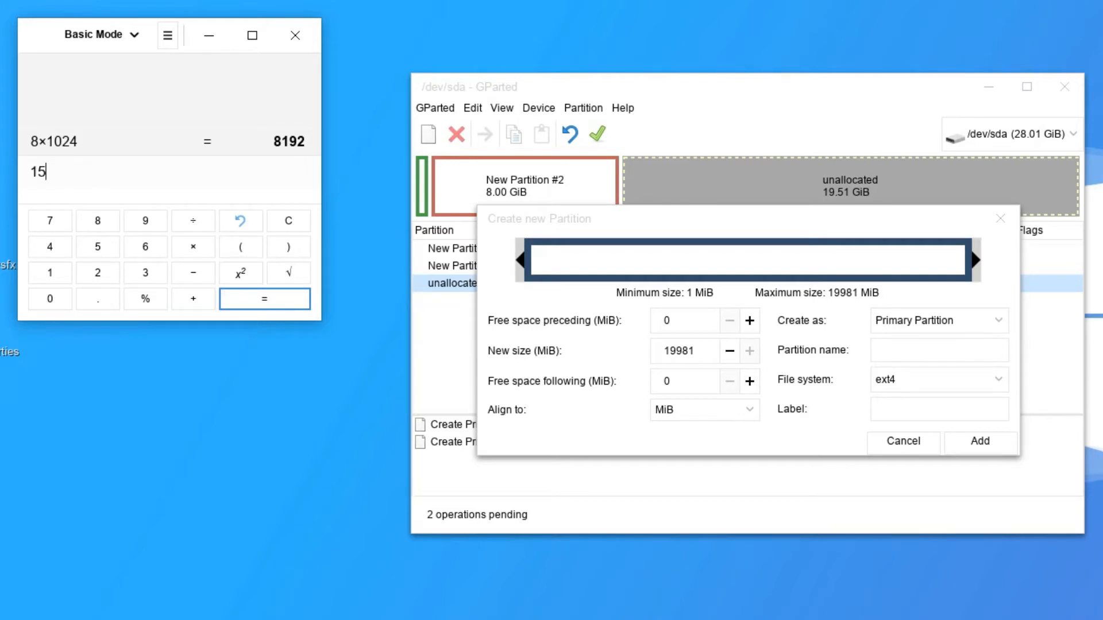
click(199, 250)
text(1024)
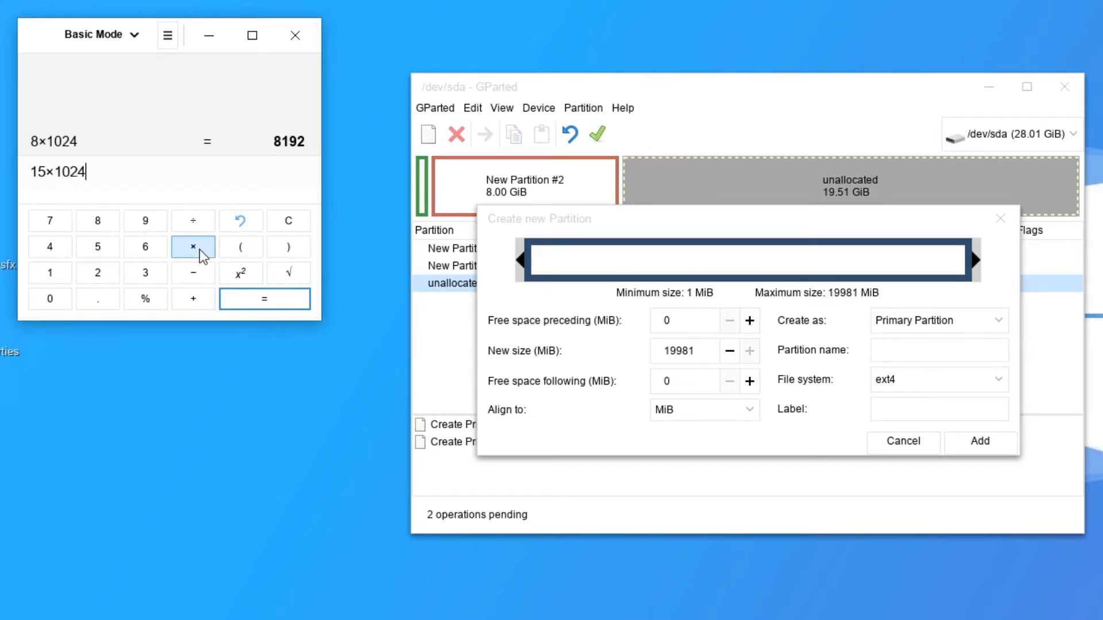
click(278, 298)
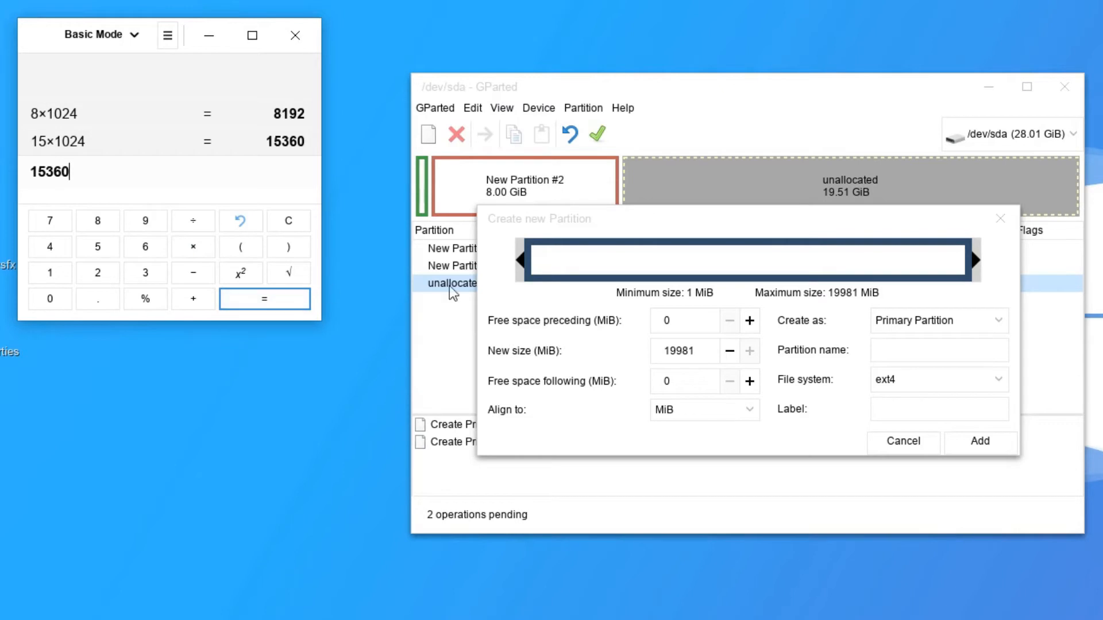
click(711, 356)
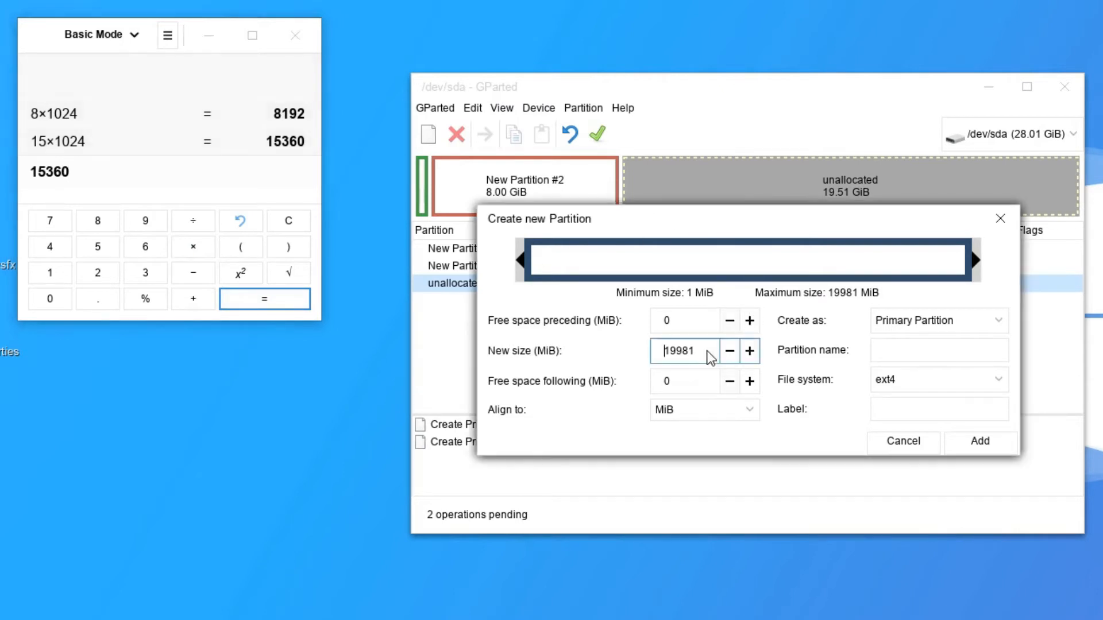
Add a 15360 MiB ext4 partition labelled Root, leaving 4.51 GiB unallocated.
key(ctrl+a)
text(15360)
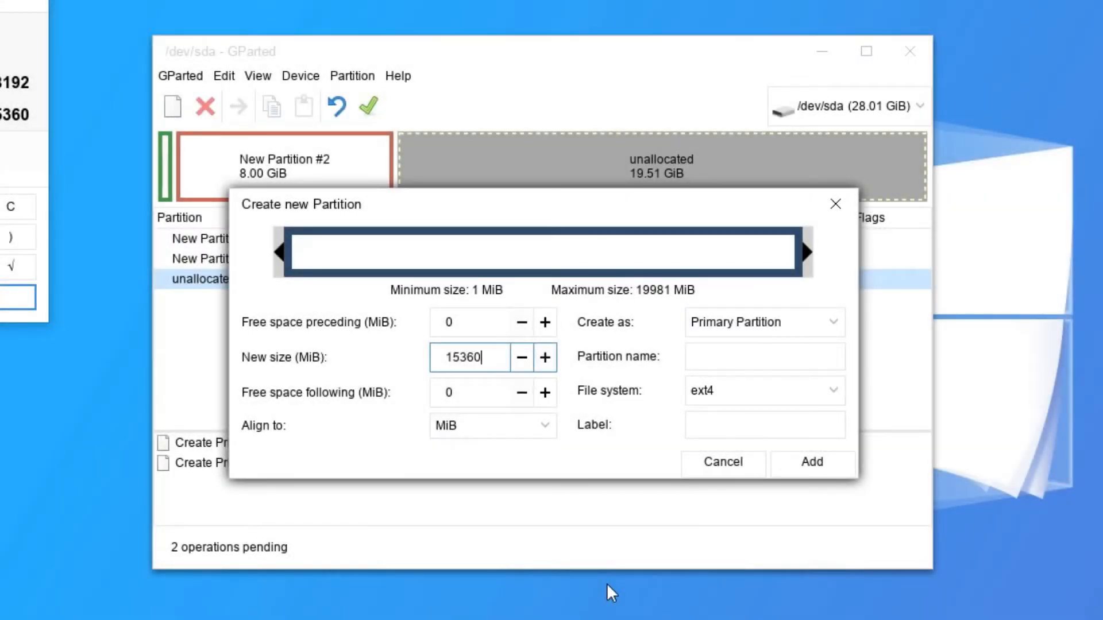
key(Return)
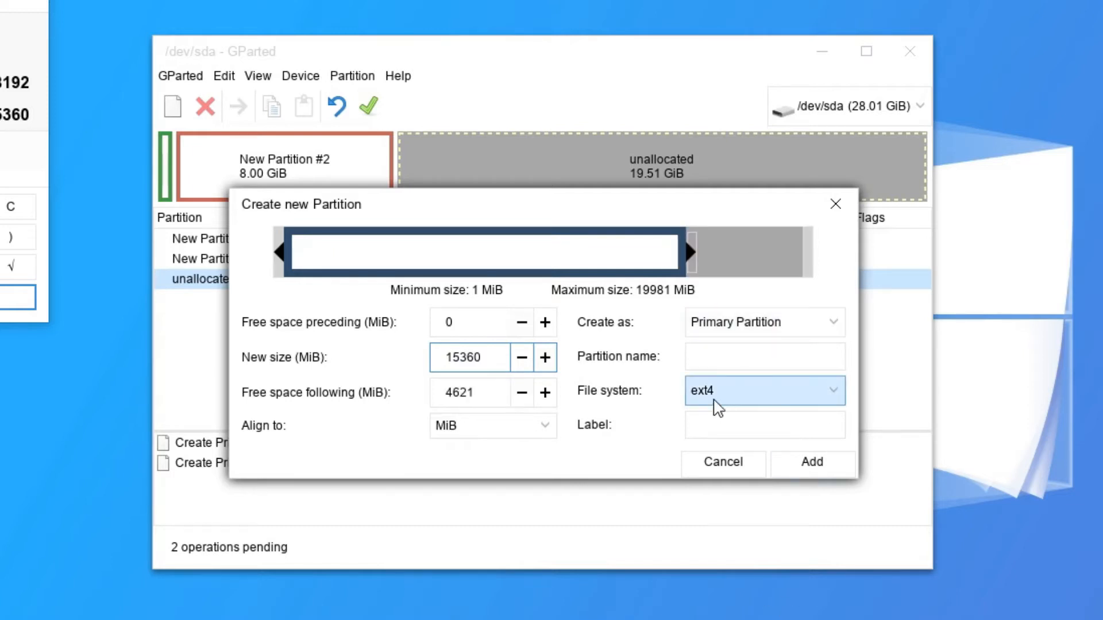
click(840, 393)
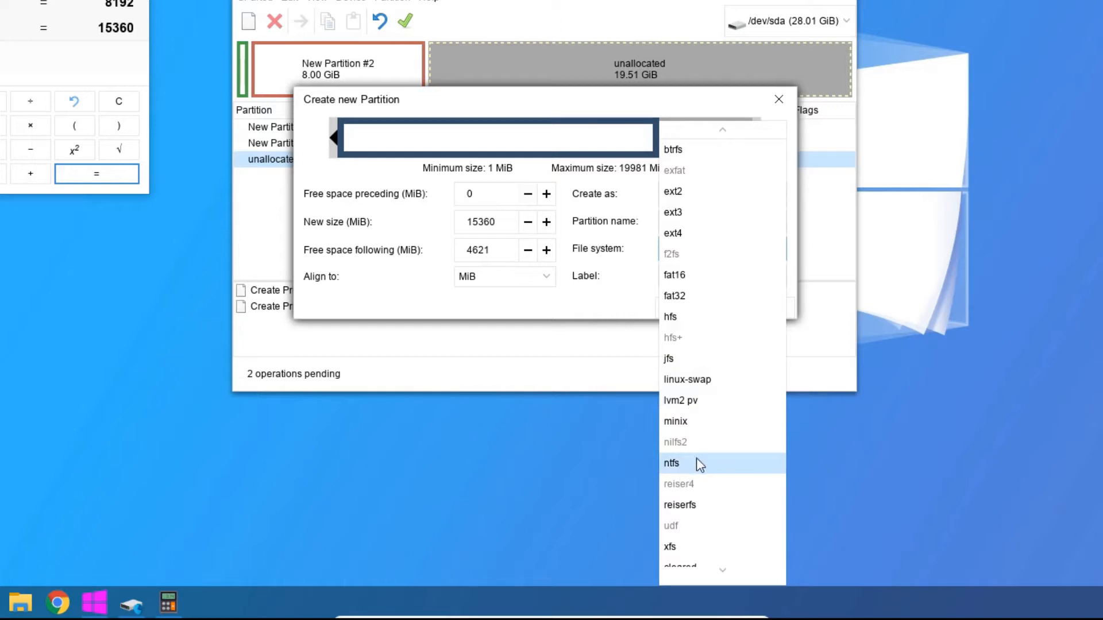
scroll(696, 463, down, 1)
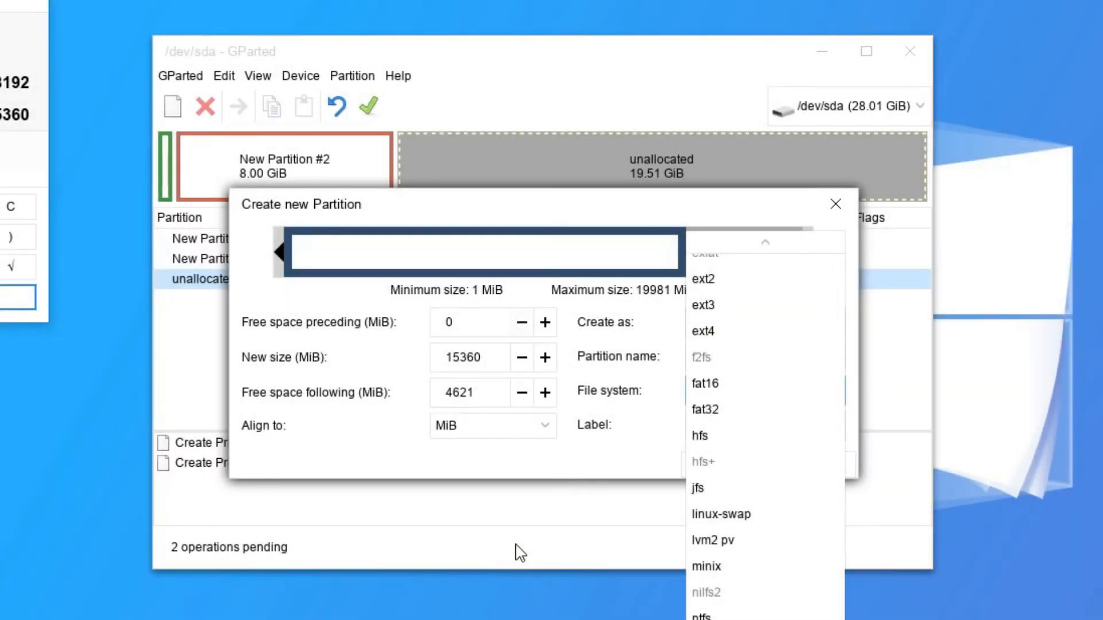
click(520, 552)
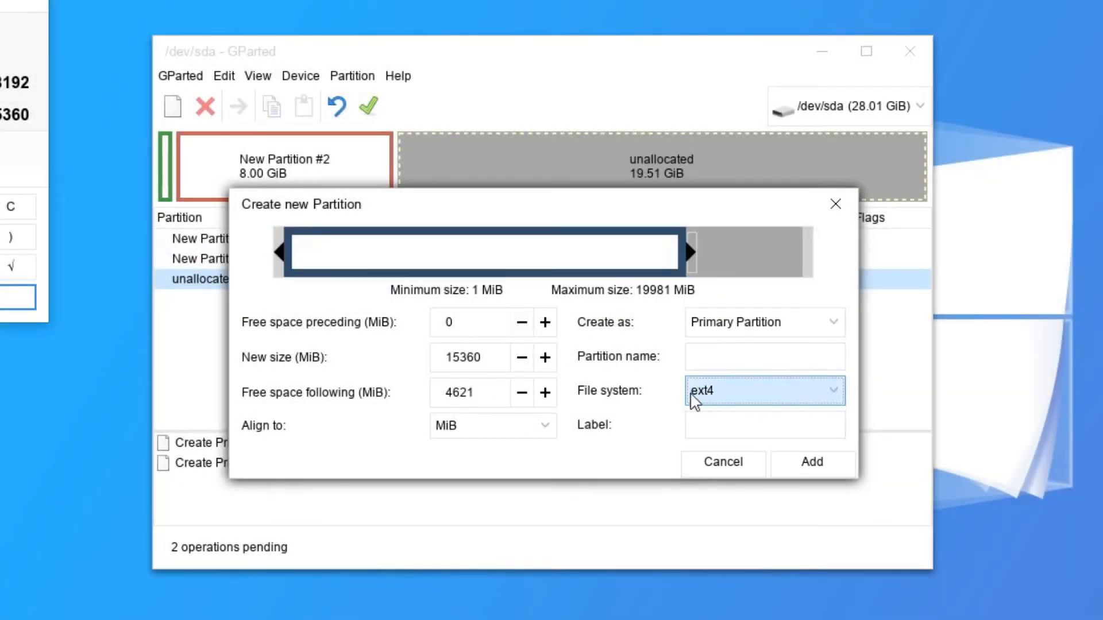
click(724, 428)
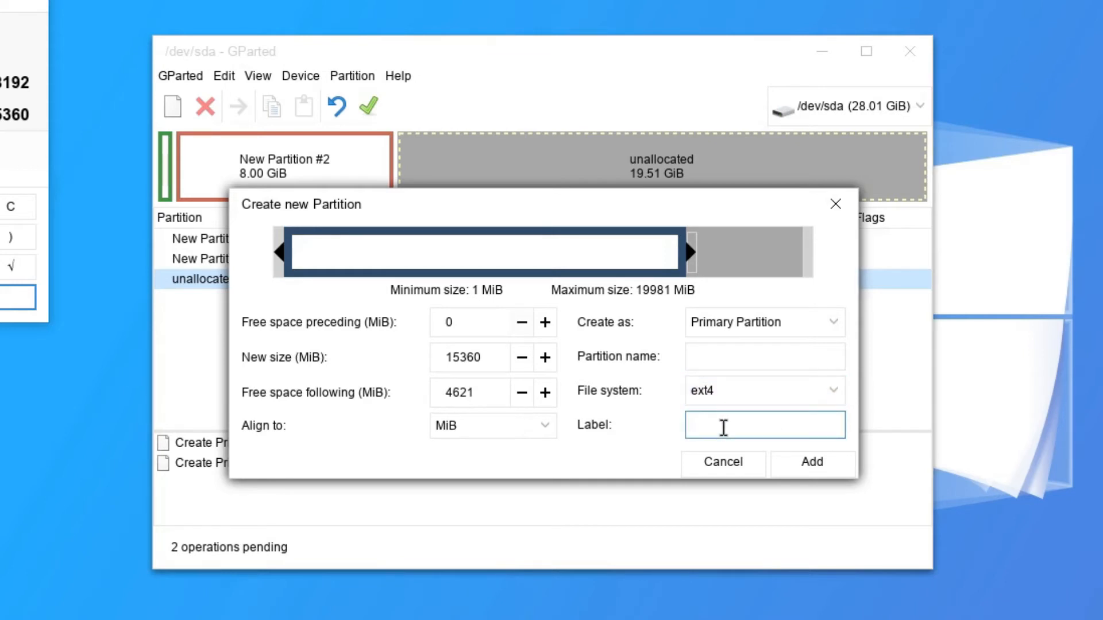
text(Root)
click(810, 459)
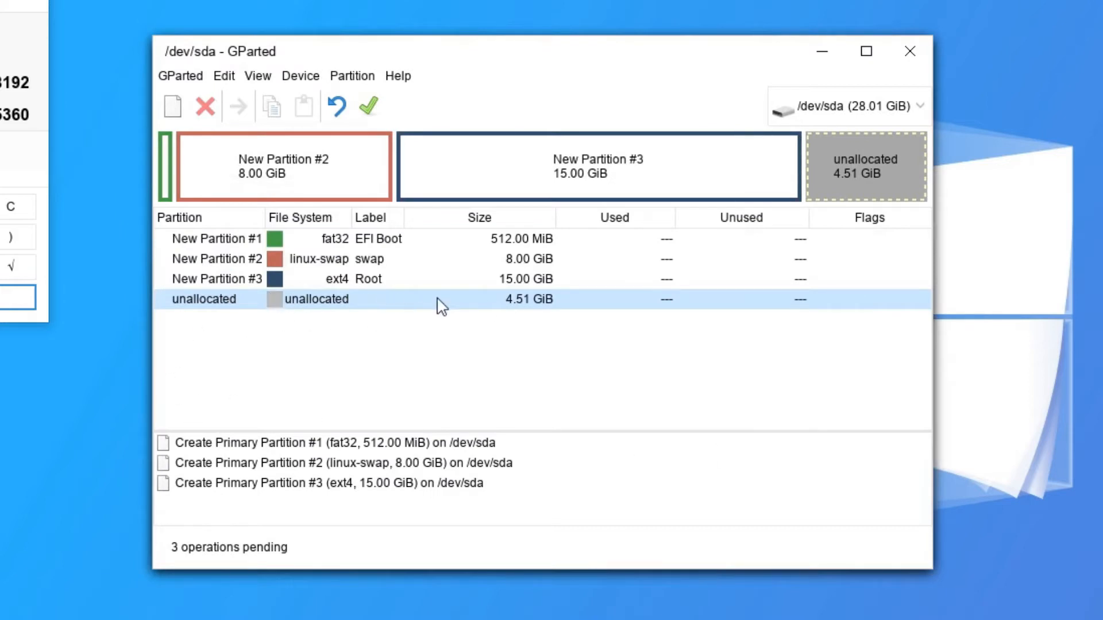
Queue an ntfs partition labelled Data across the remaining 4621 MiB.
right_click(324, 300)
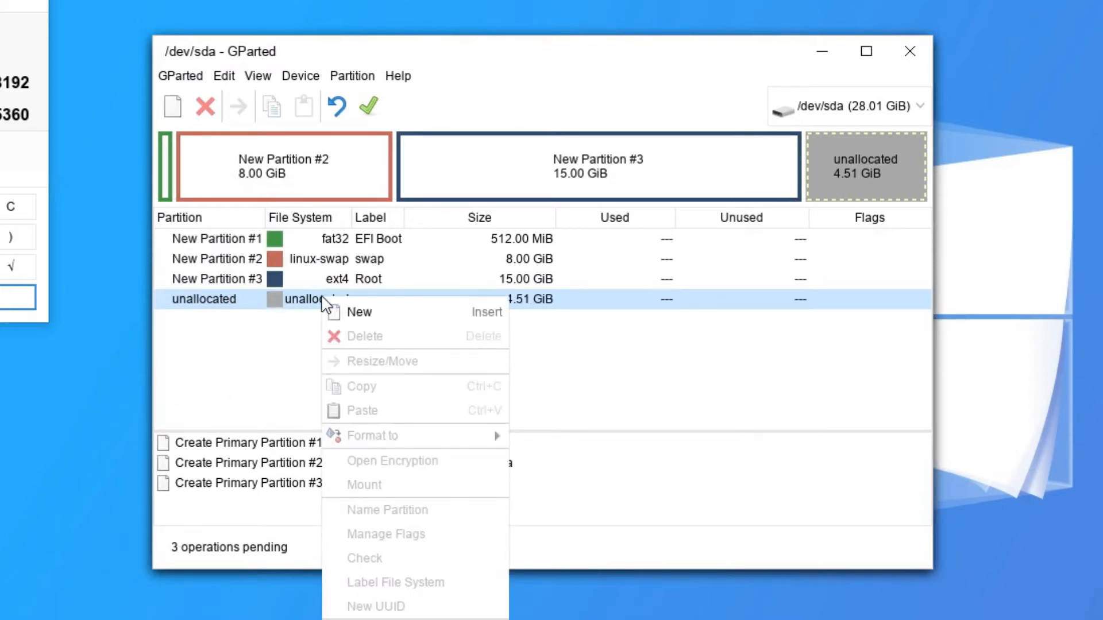
click(385, 313)
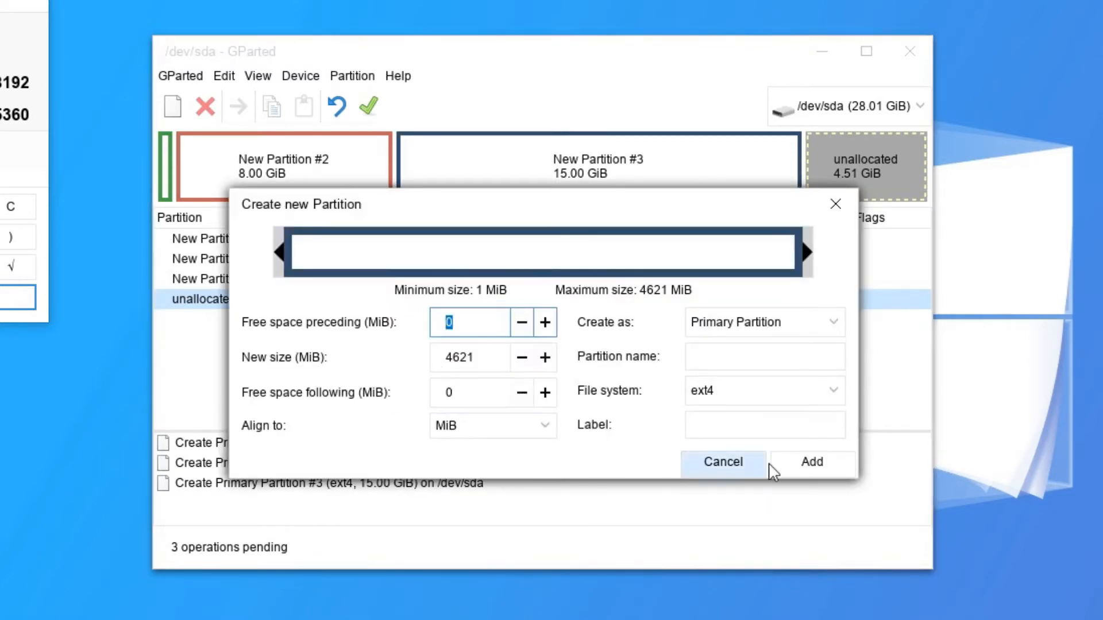
click(802, 407)
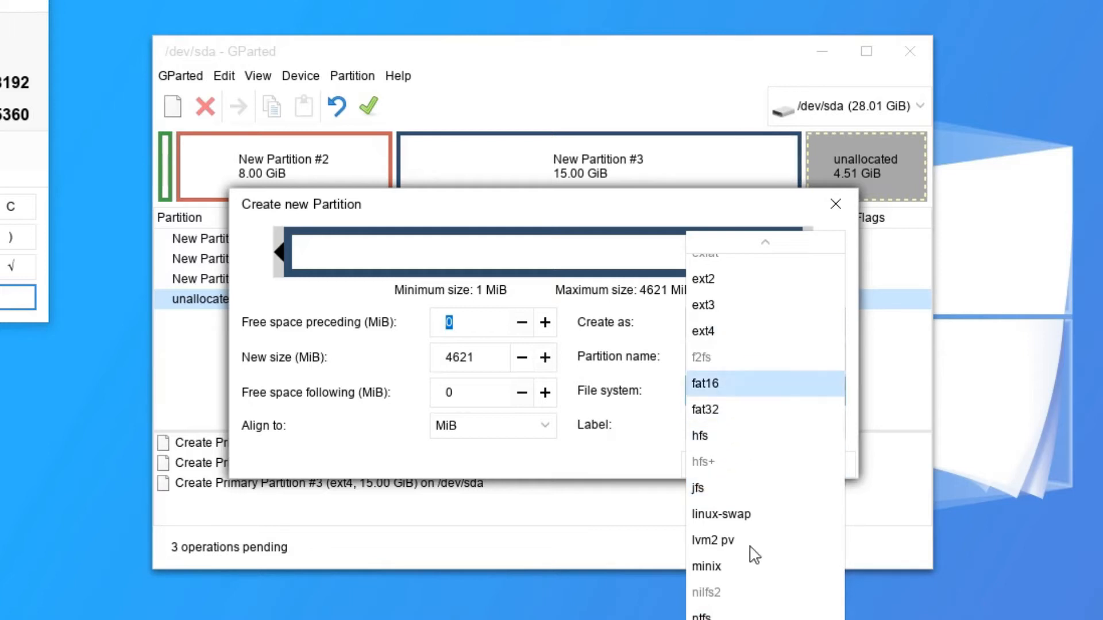
click(724, 615)
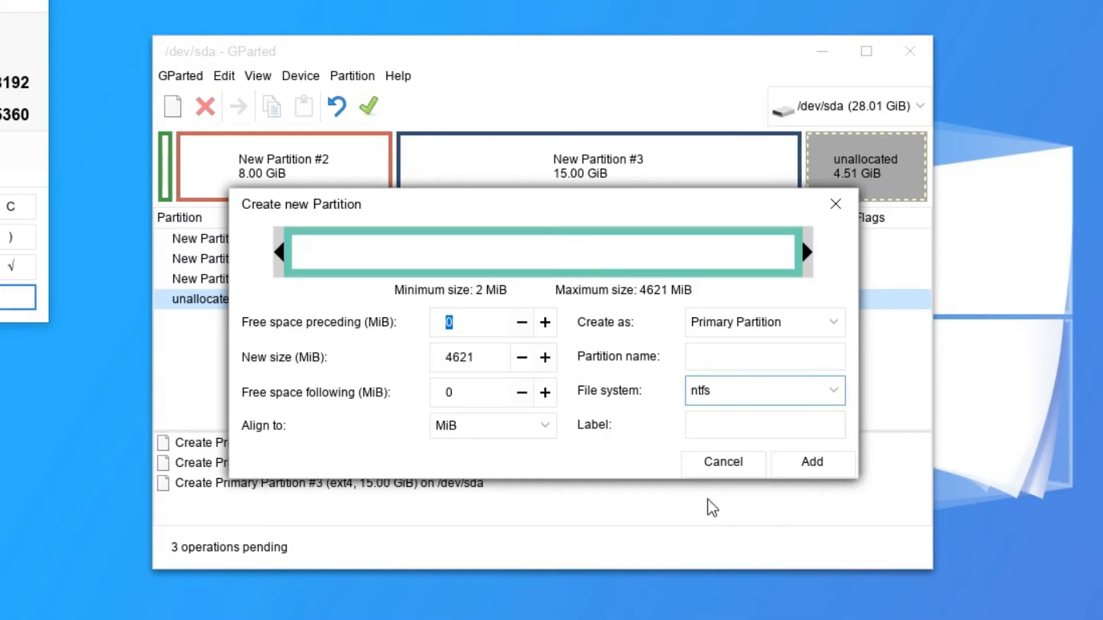
click(744, 426)
text(Data)
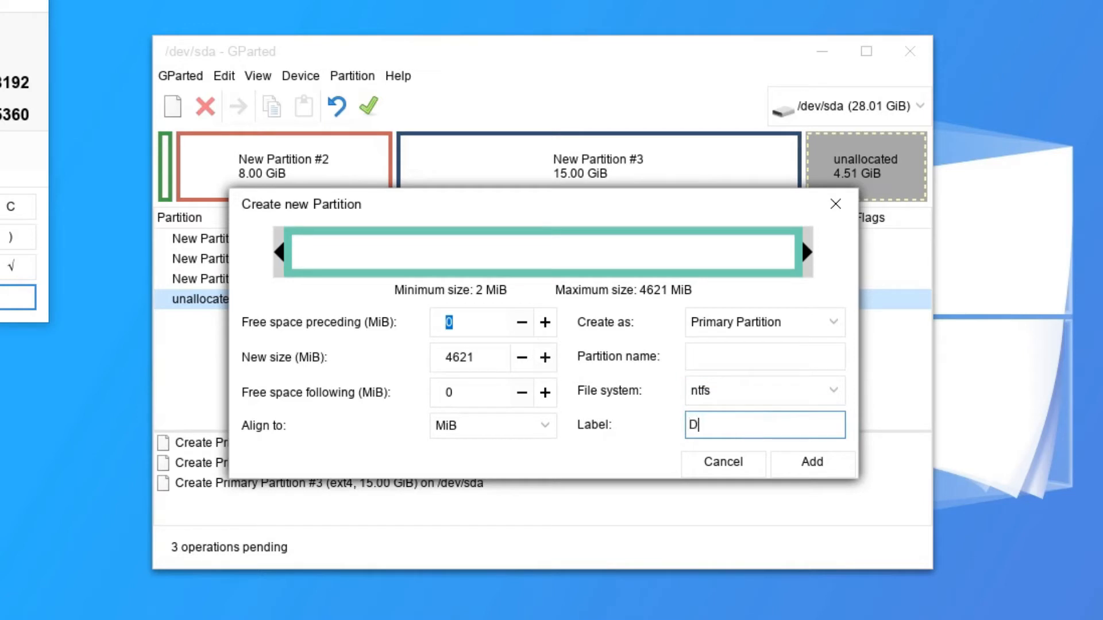
click(804, 464)
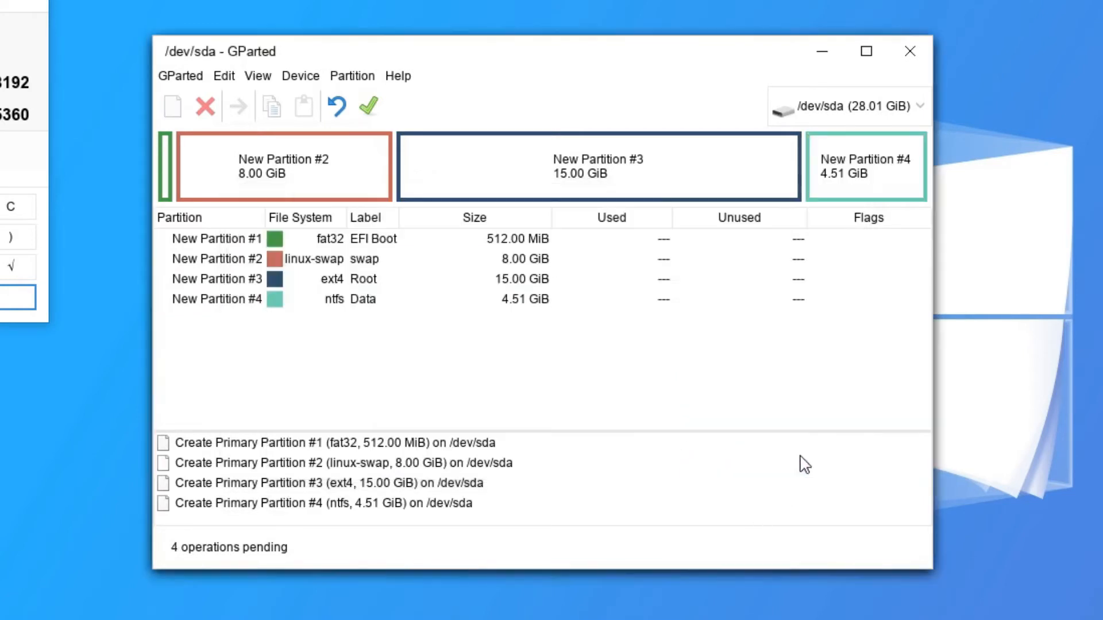
Apply the four pending operations to /dev/sda and close the finished progress report.
click(371, 109)
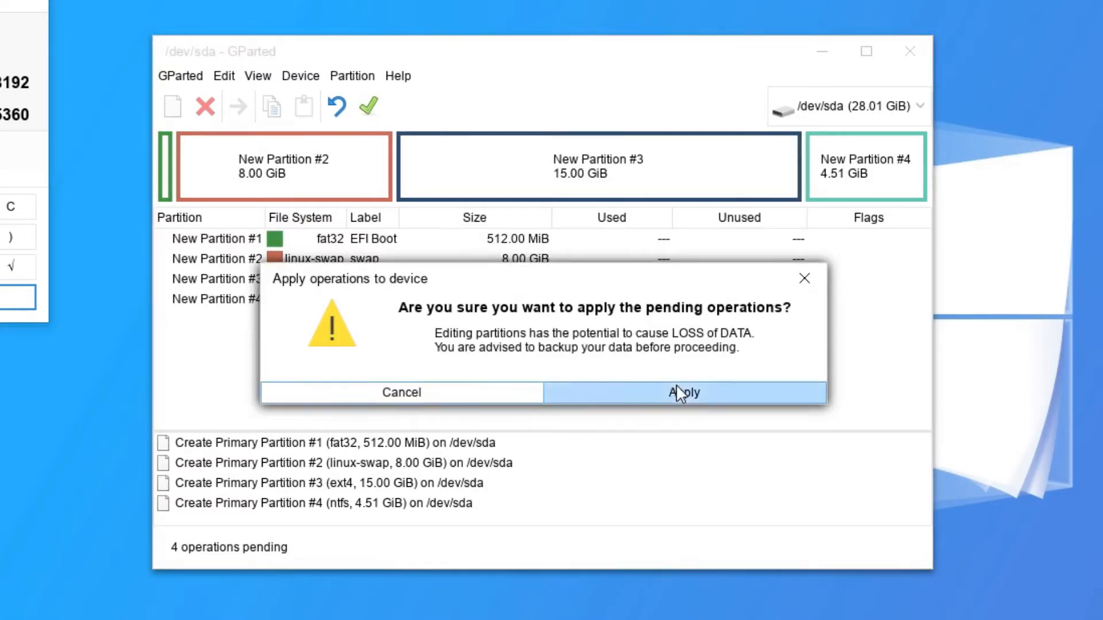
click(677, 386)
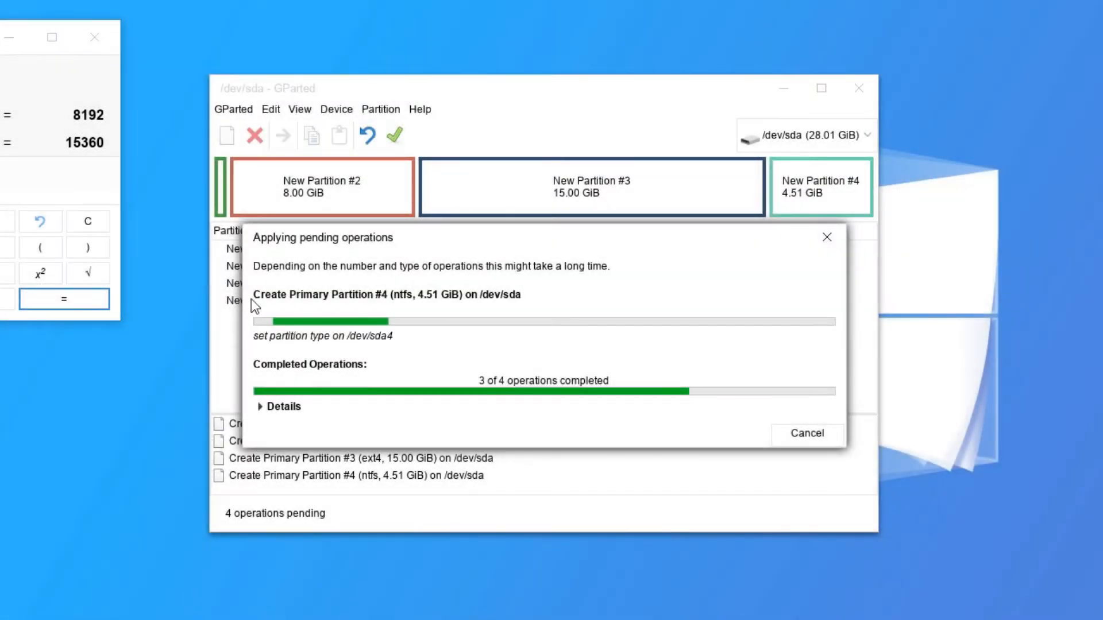
drag(511, 235, 739, 244)
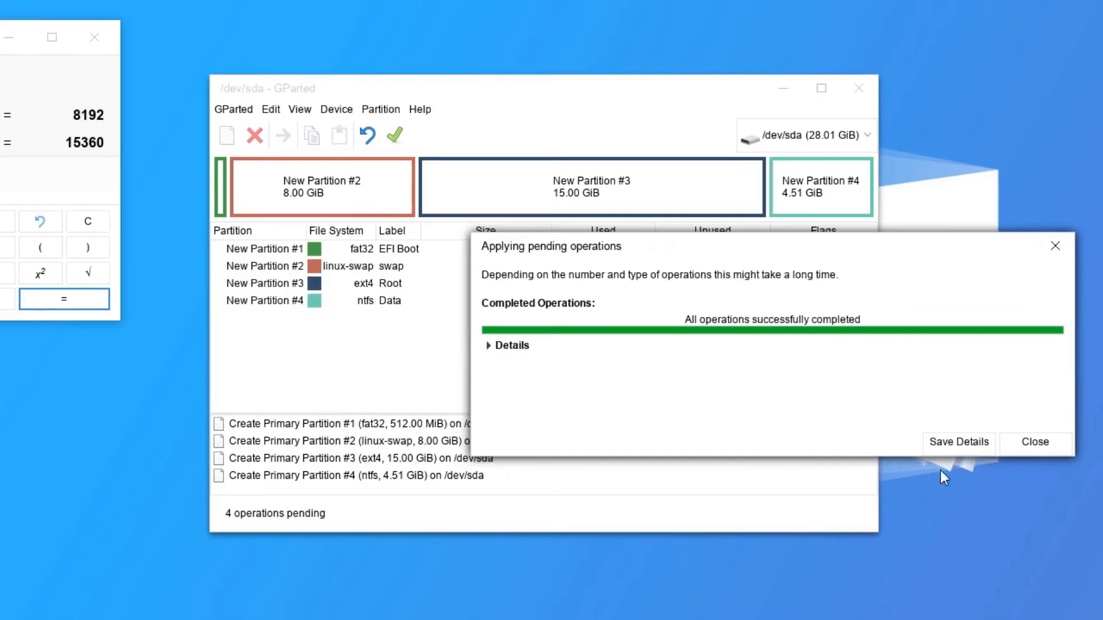
click(1037, 442)
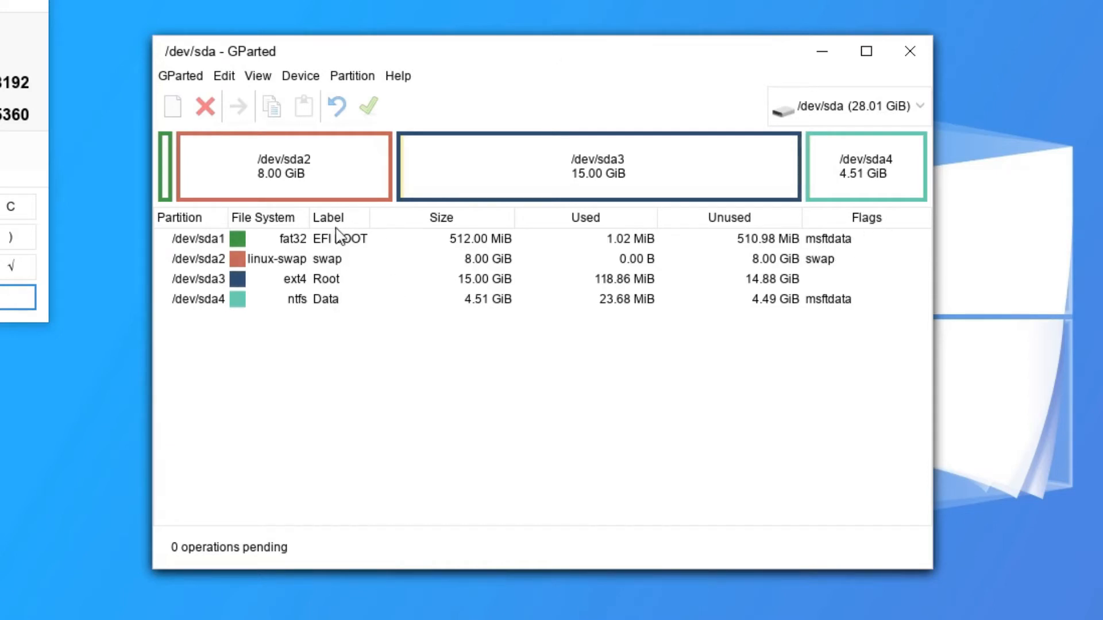
Turn on the boot flag for /dev/sda1 so it gets boot and esp.
right_click(299, 248)
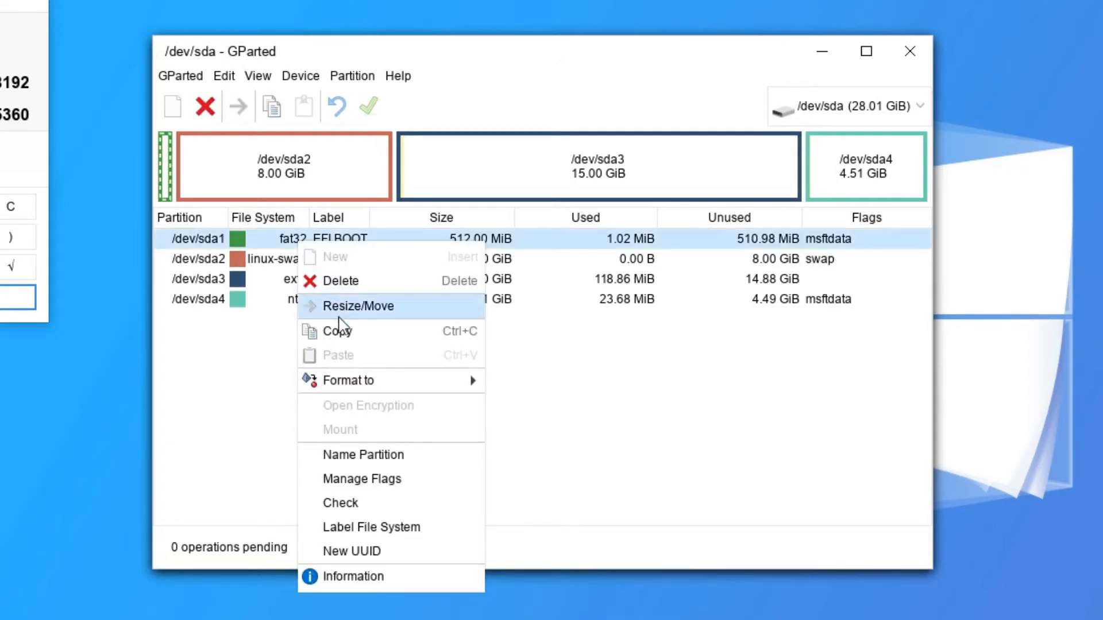
click(414, 477)
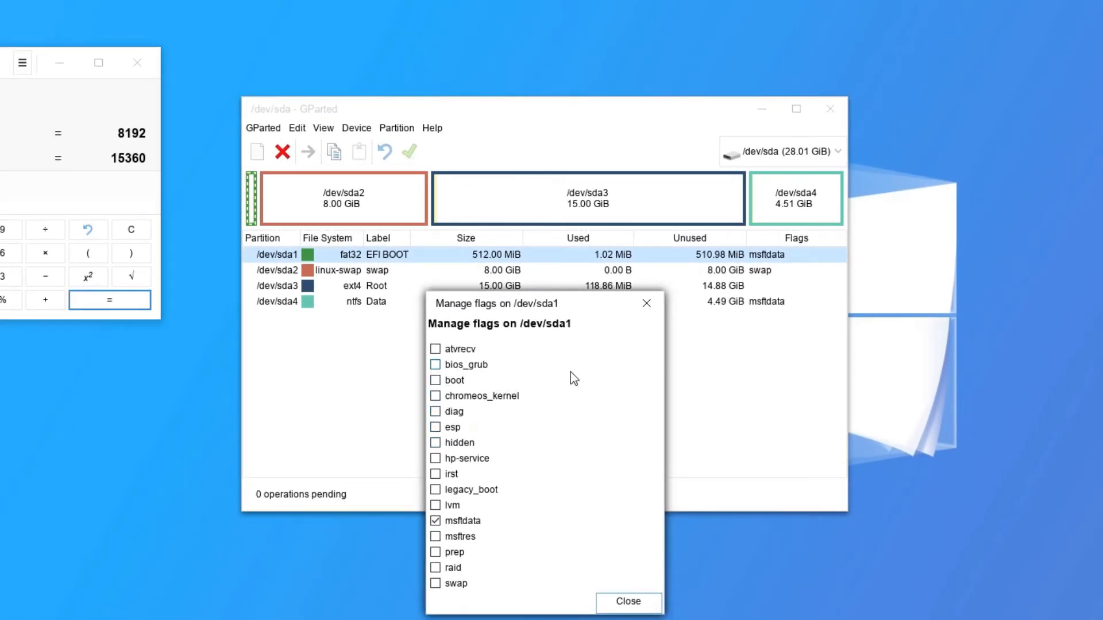
click(435, 381)
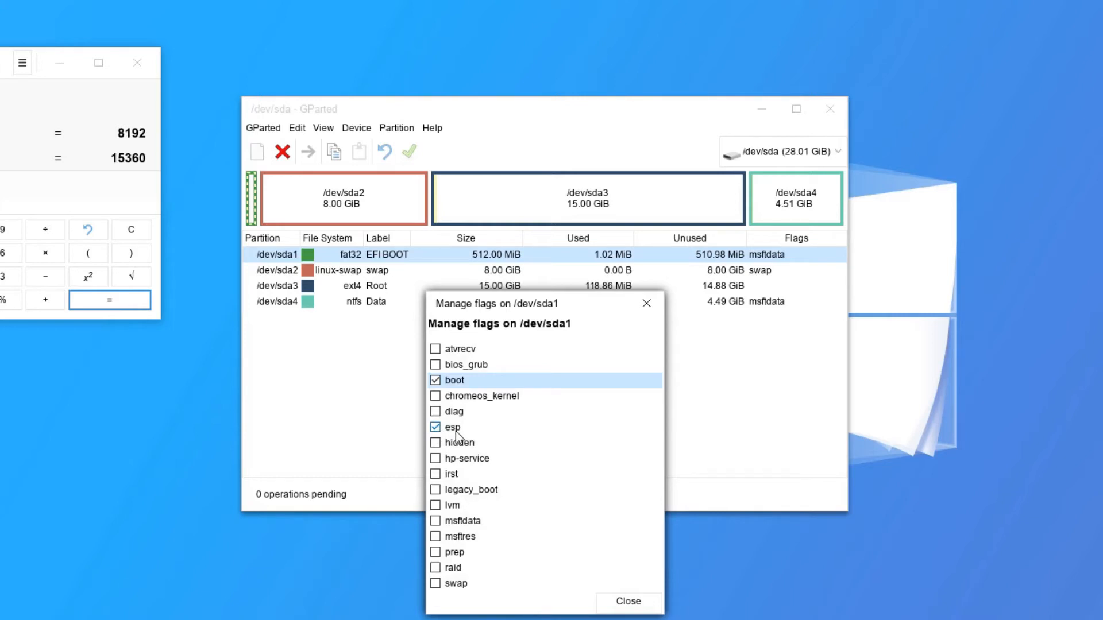
click(628, 601)
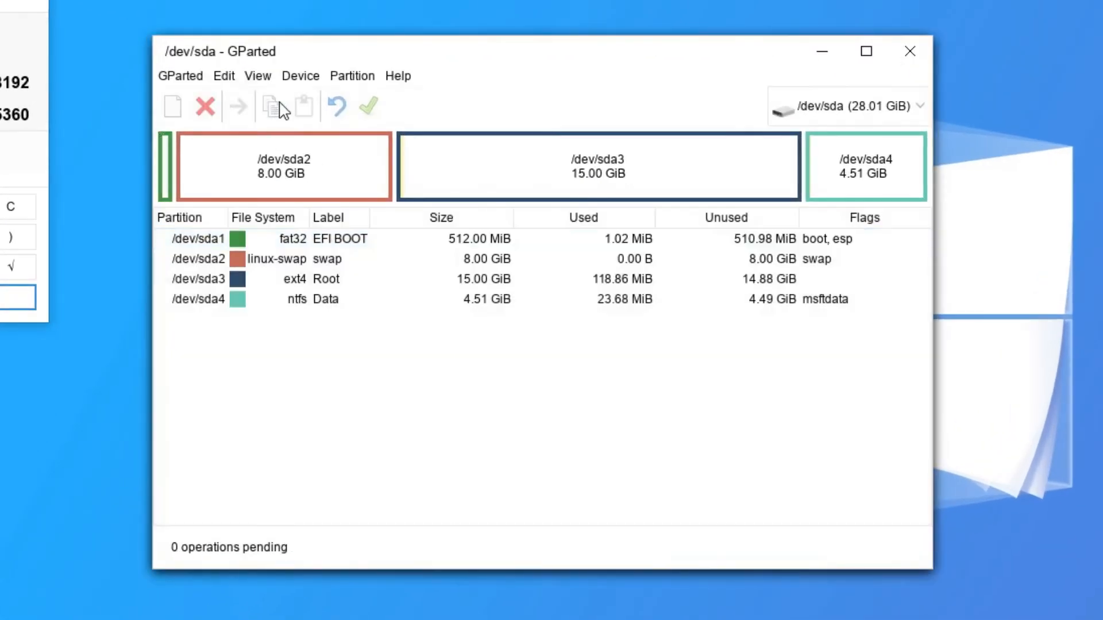
click(356, 78)
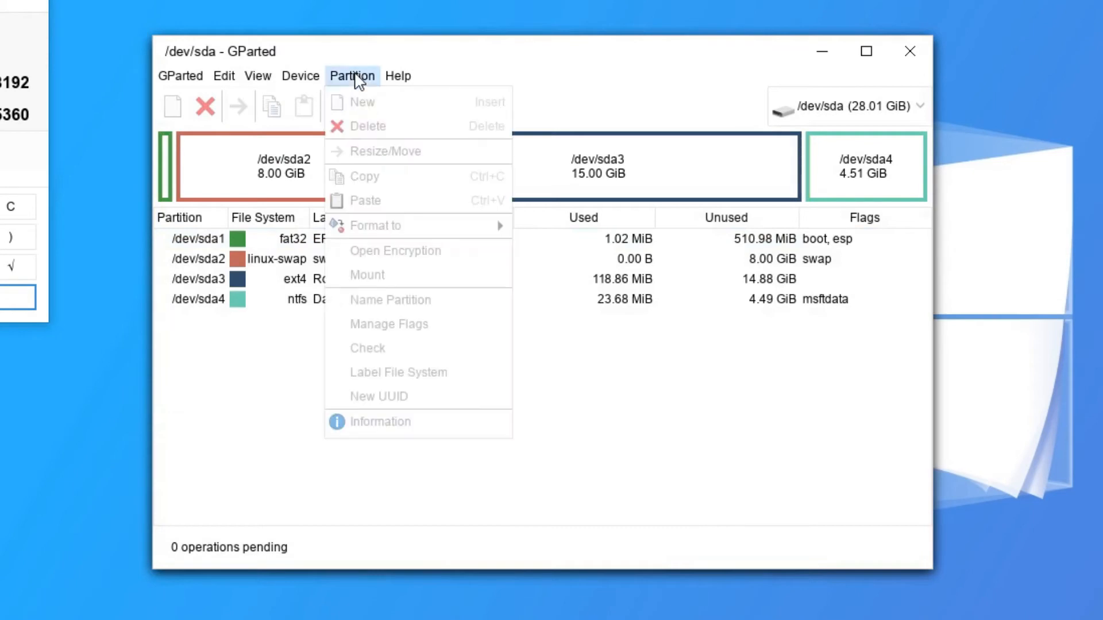
click(355, 79)
click(298, 78)
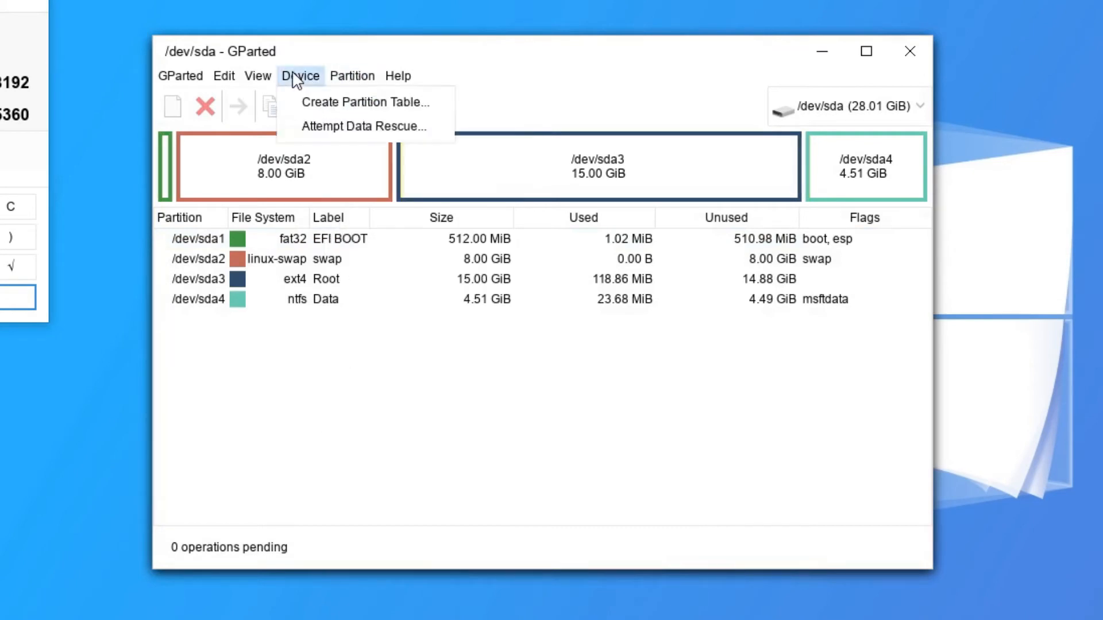
click(317, 104)
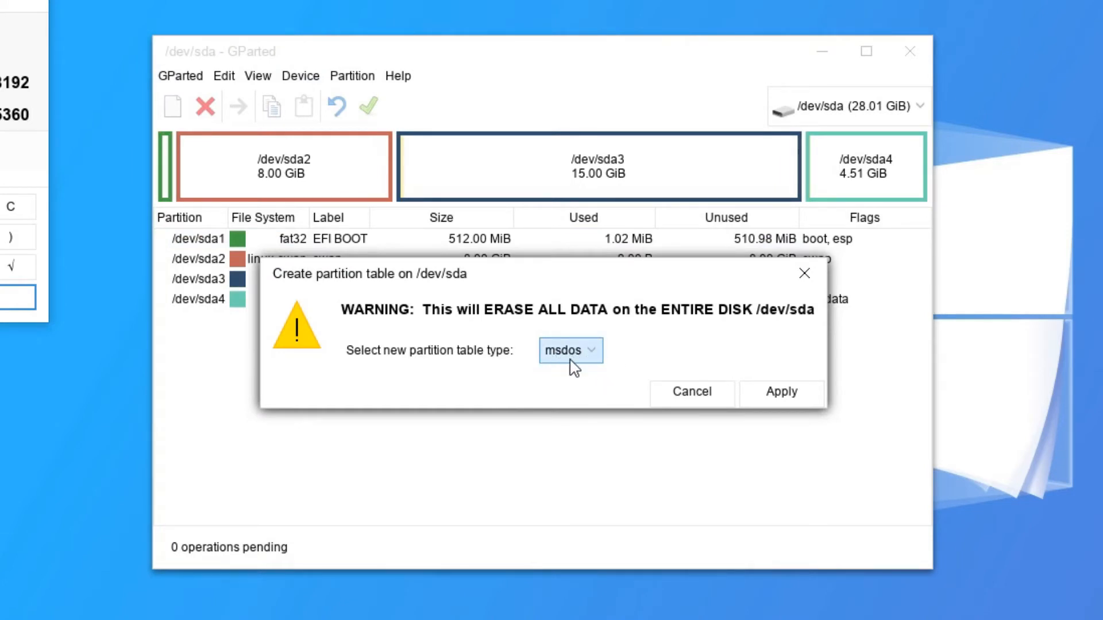
click(676, 394)
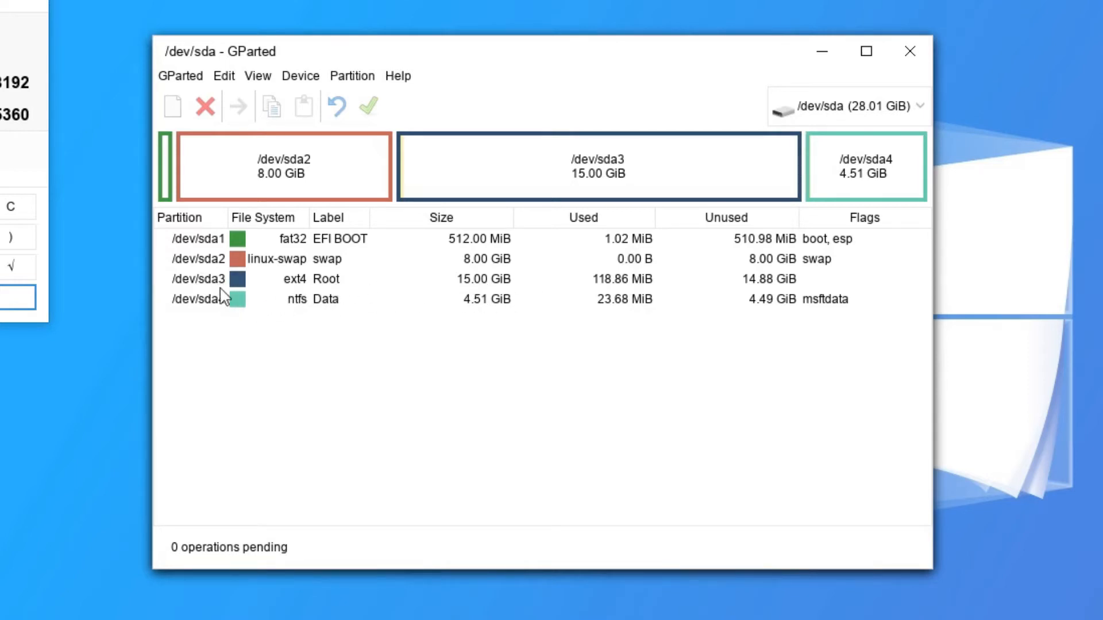
click(296, 280)
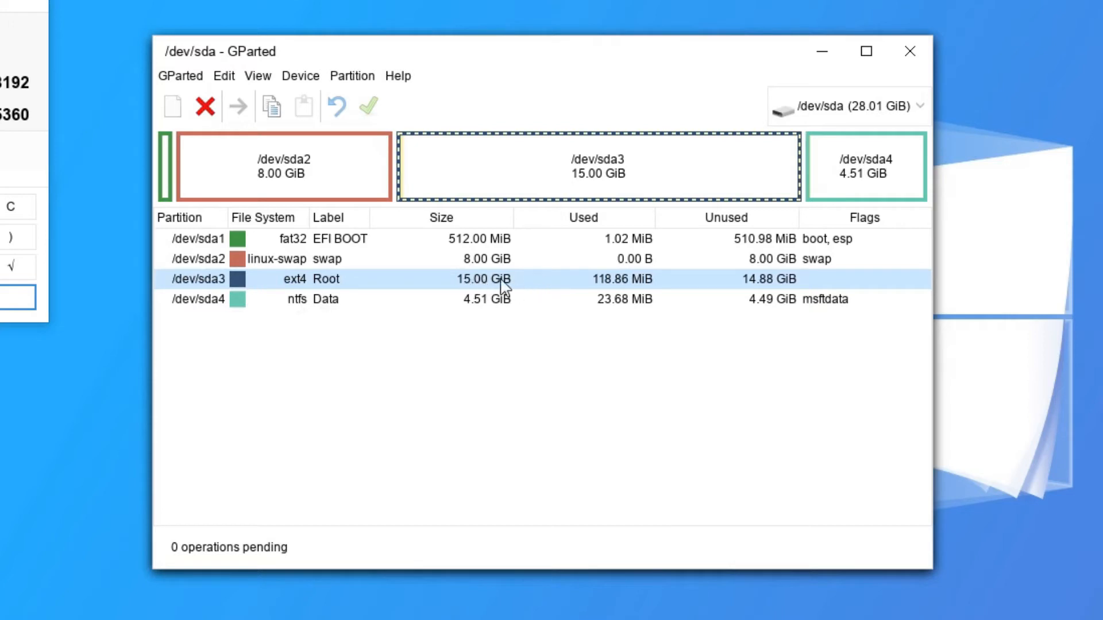
click(343, 81)
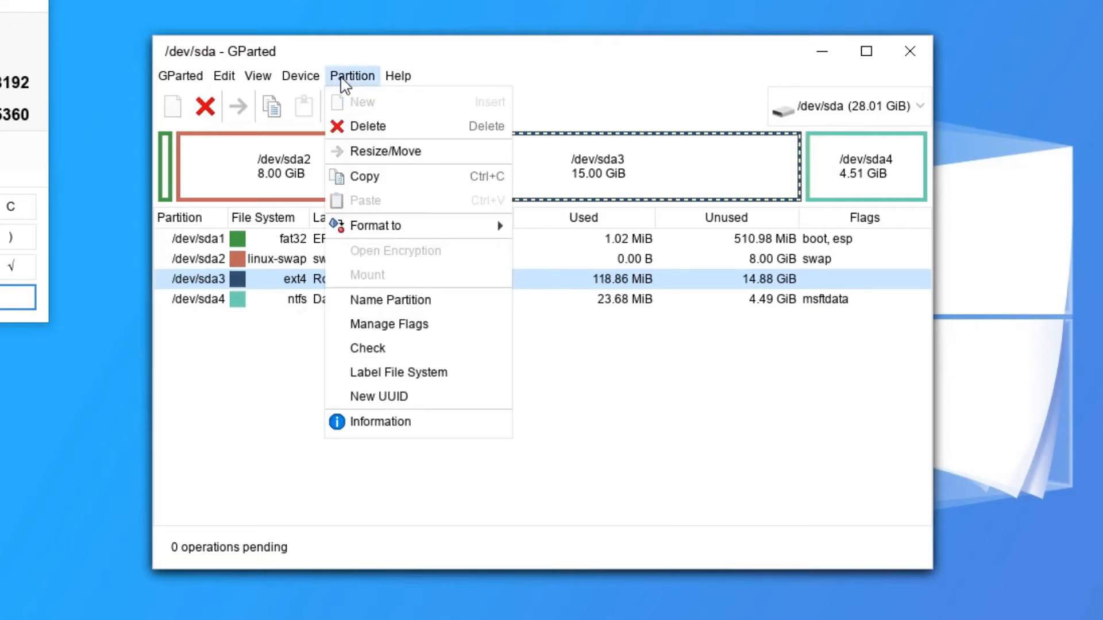
click(344, 80)
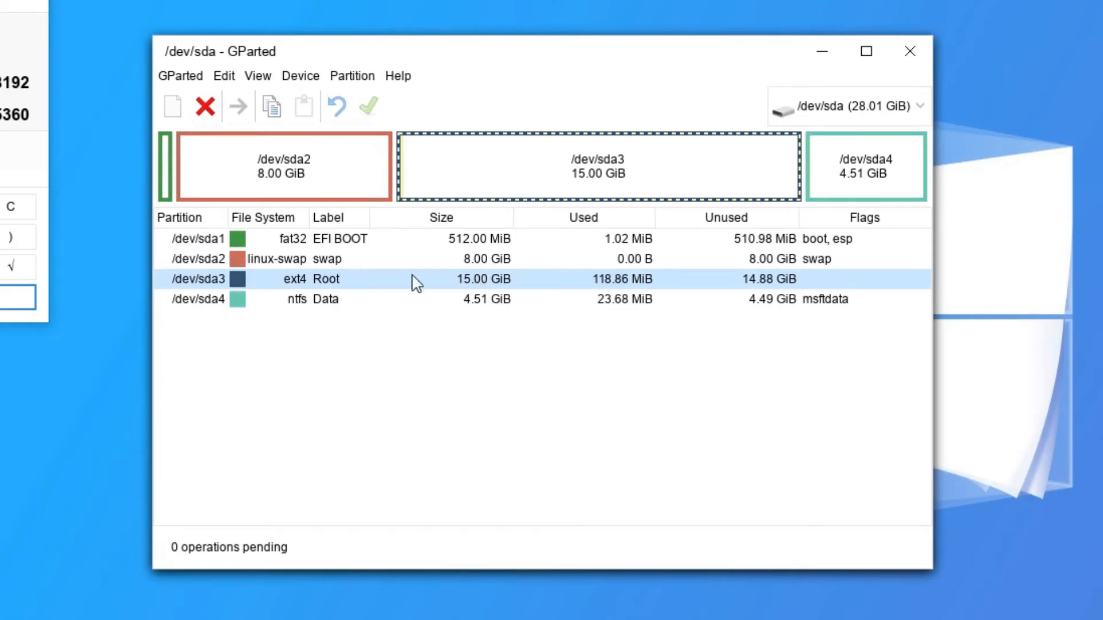
Delete partitions sda1 (EFI), sda2 (swap), sda3 (Root) and sda4 (Data).
right_click(351, 242)
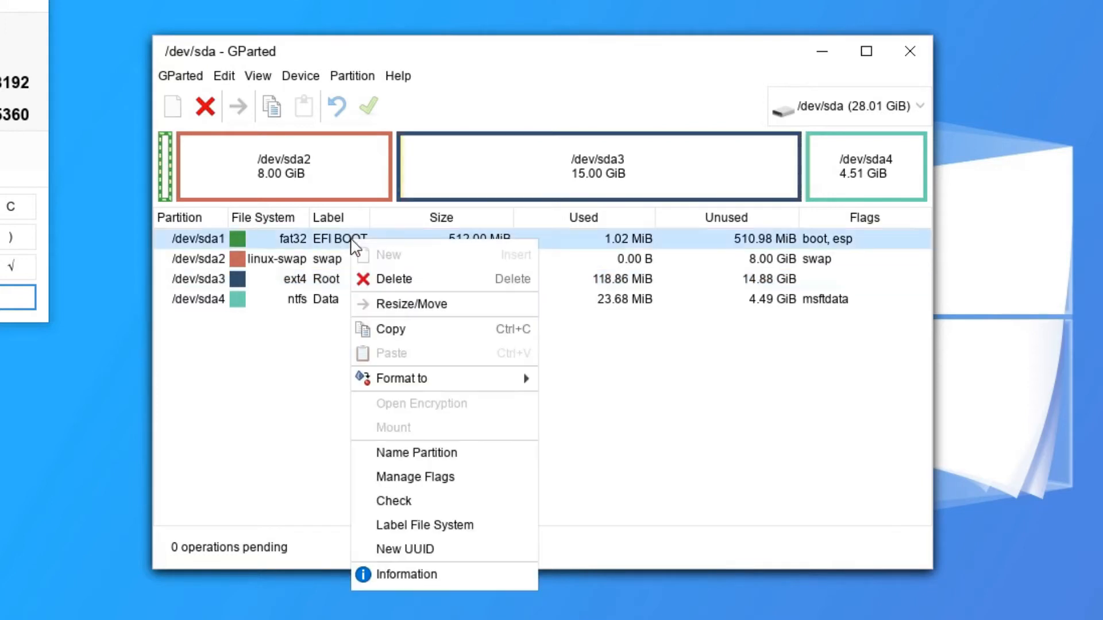
click(423, 281)
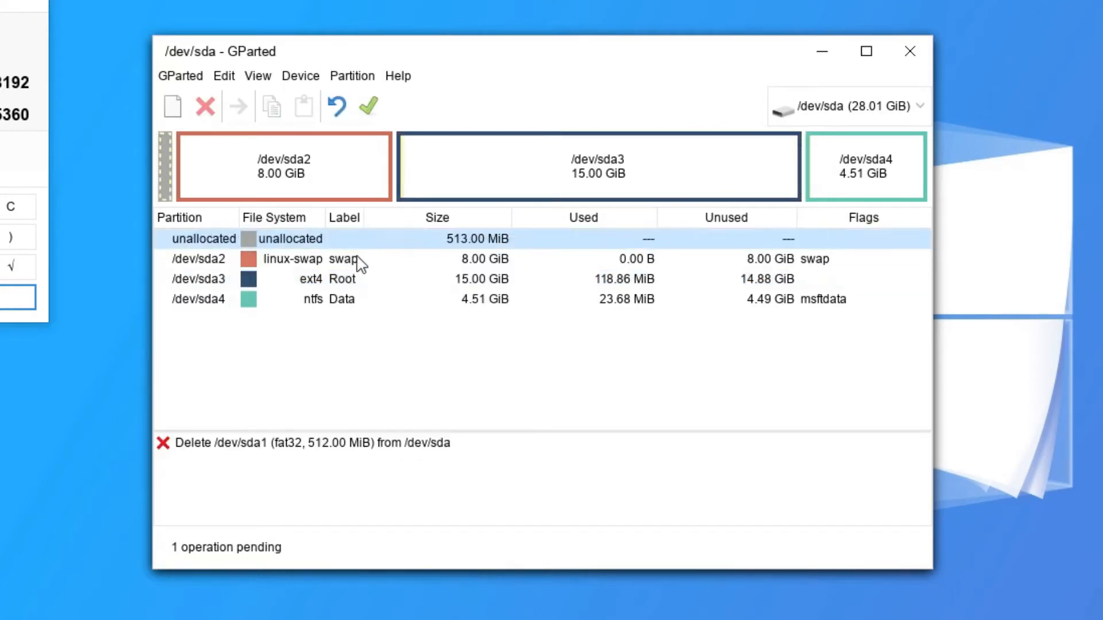
right_click(352, 260)
click(414, 294)
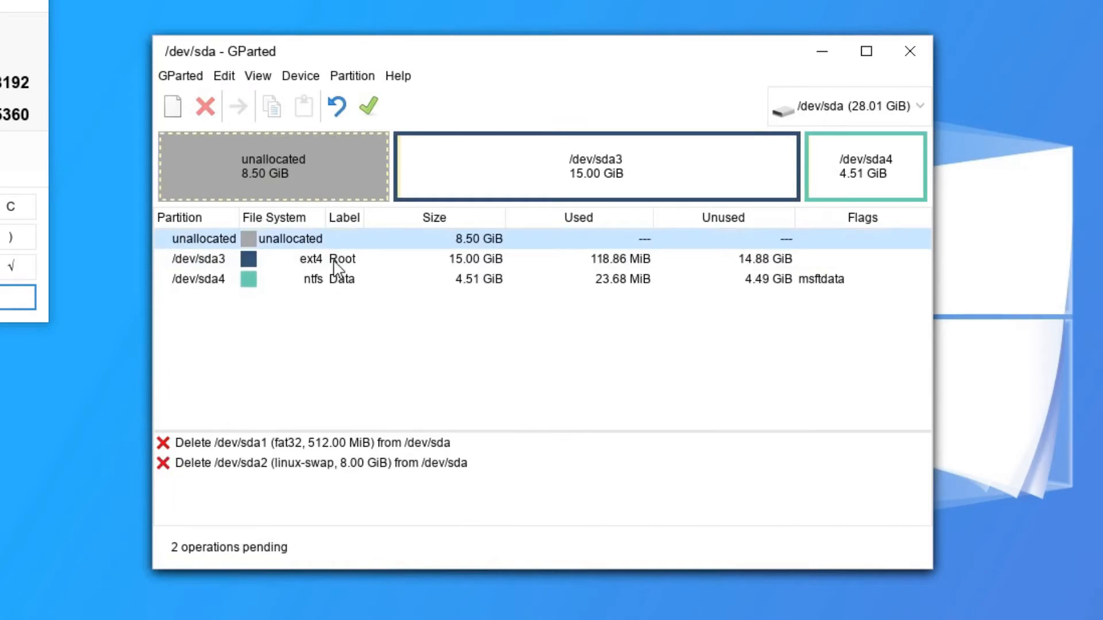
right_click(343, 259)
click(416, 301)
right_click(343, 259)
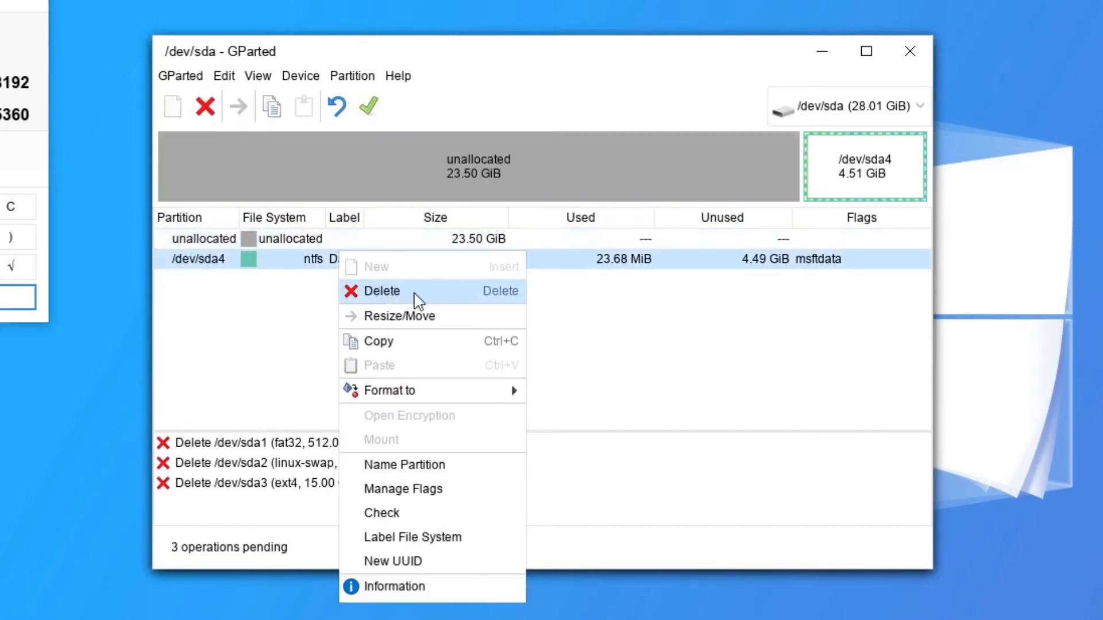
click(373, 294)
Apply the four deletions, leaving /dev/sda as 28.01 GiB unallocated.
click(368, 106)
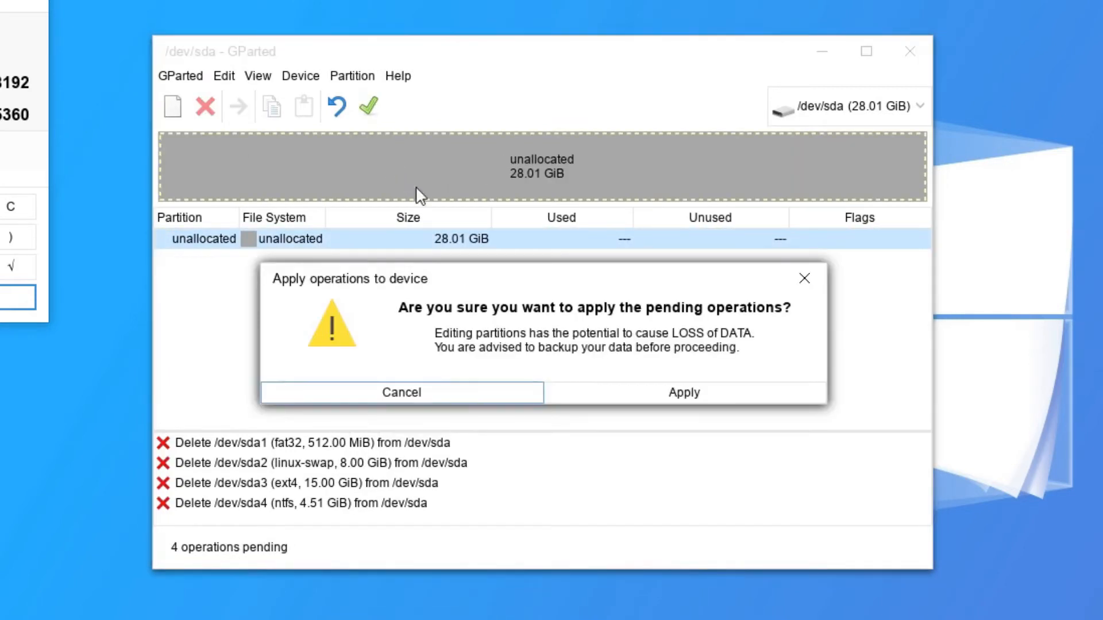
click(673, 393)
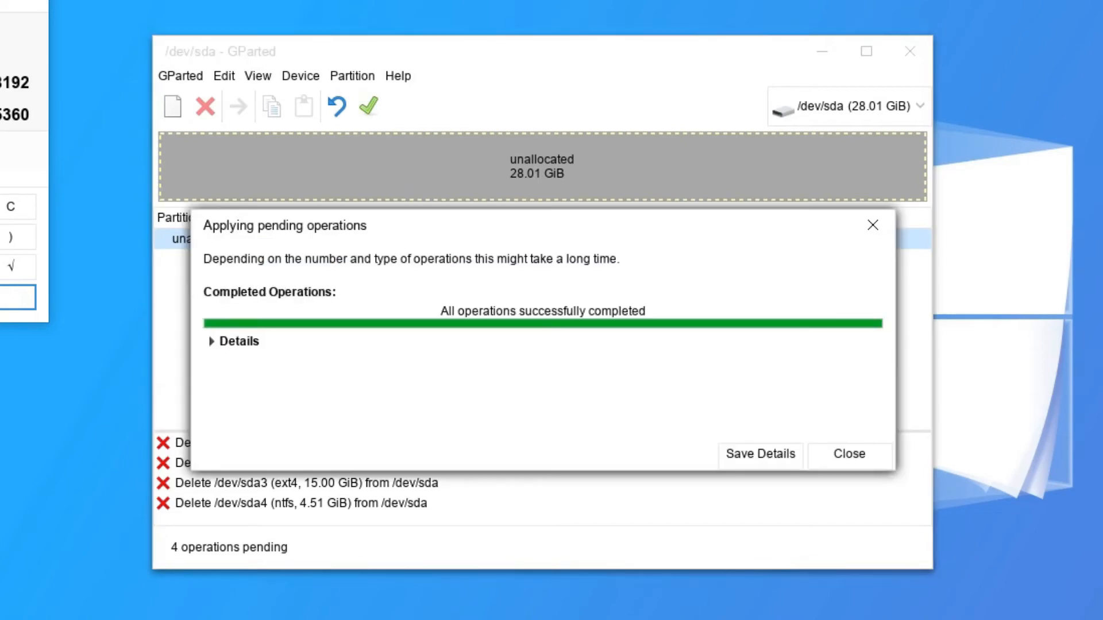
click(850, 454)
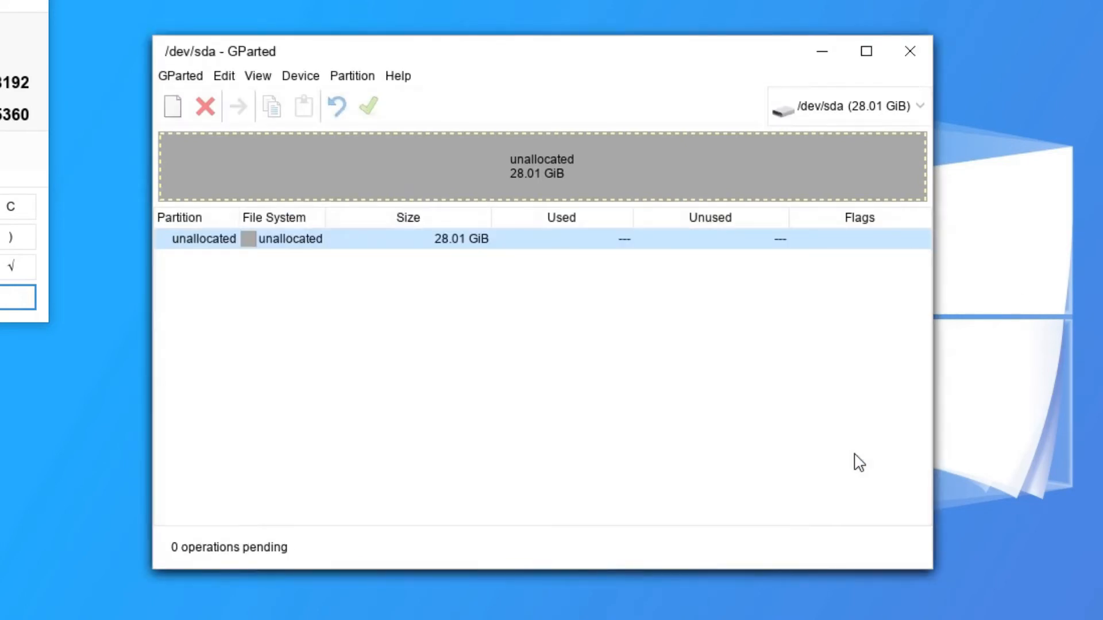
click(361, 79)
Create a new partition table on /dev/sda.
mouse_move(320, 76)
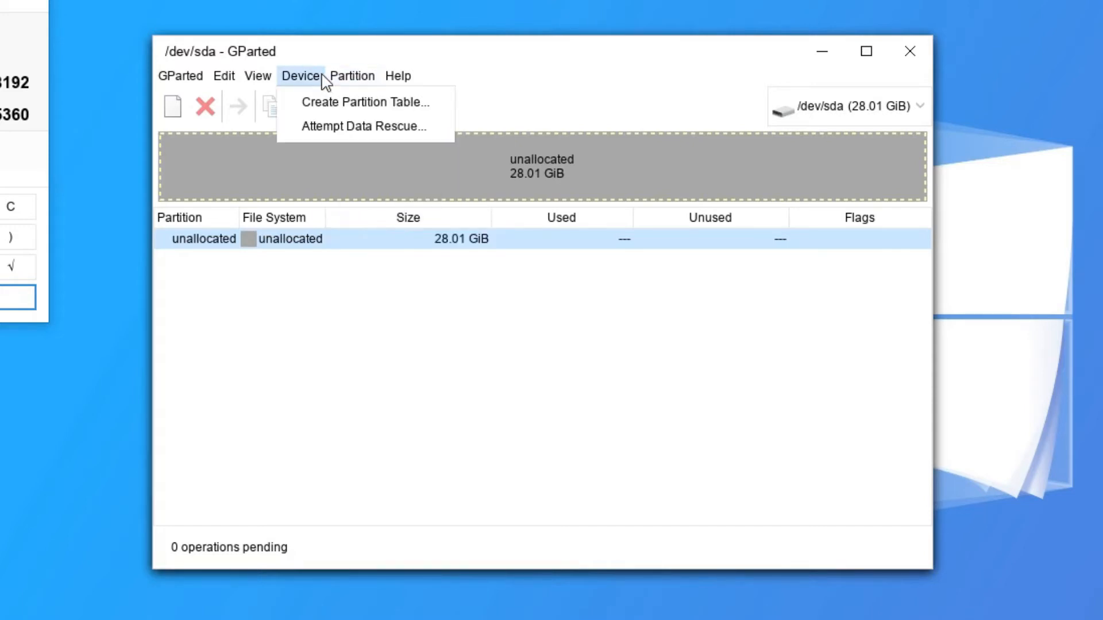
click(317, 104)
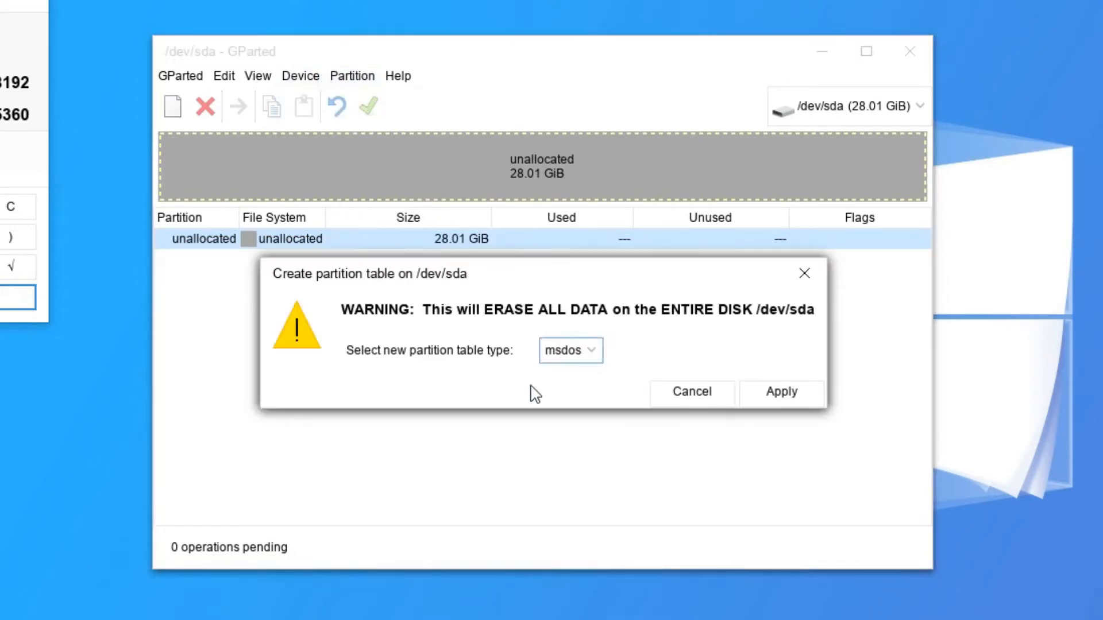
click(798, 394)
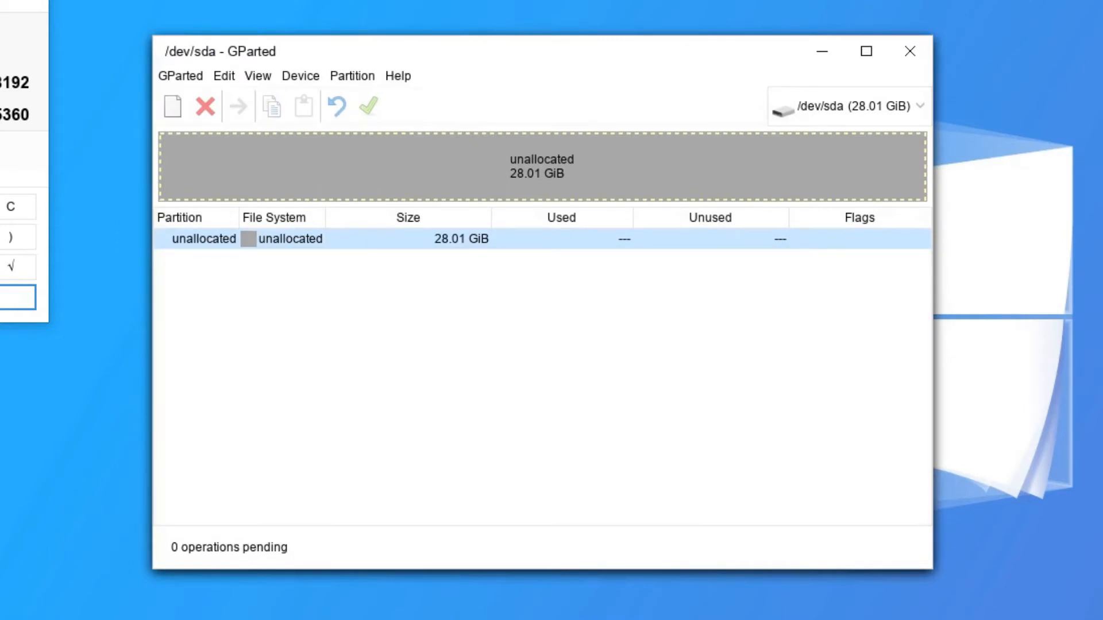
Queue a 4096 MiB linux-swap primary partition labelled Swap.
right_click(301, 242)
click(307, 253)
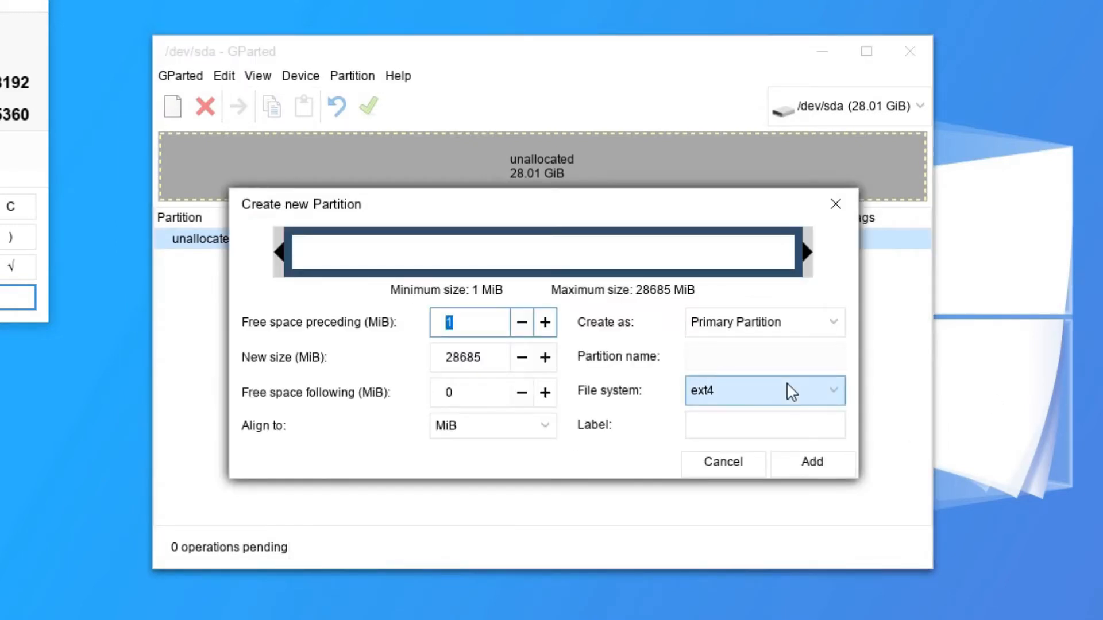
click(494, 353)
double_click(483, 357)
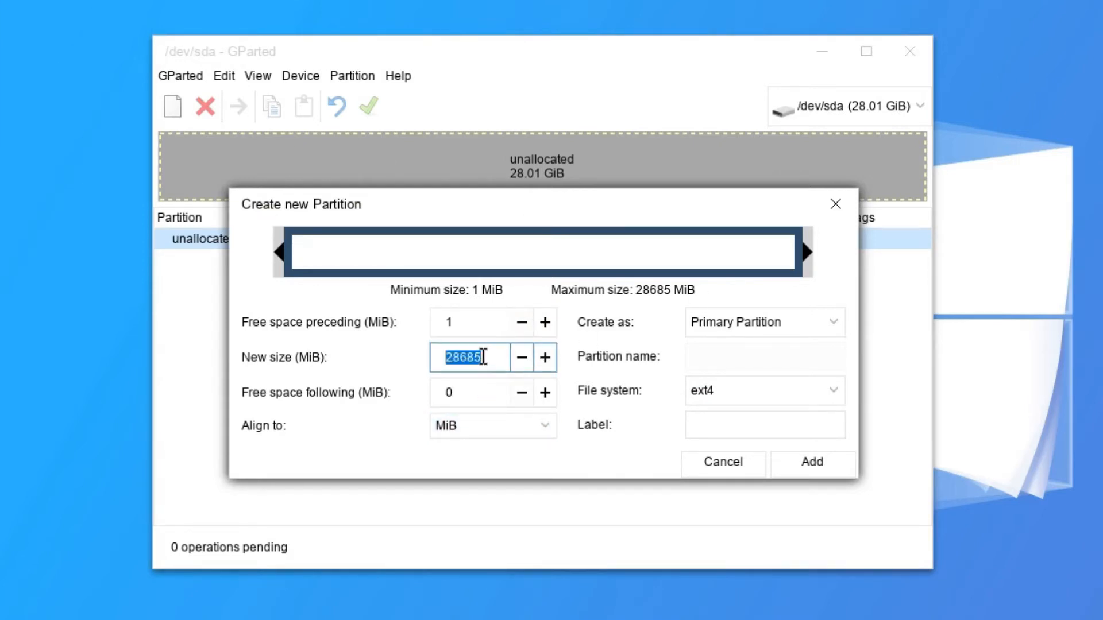
text(4096)
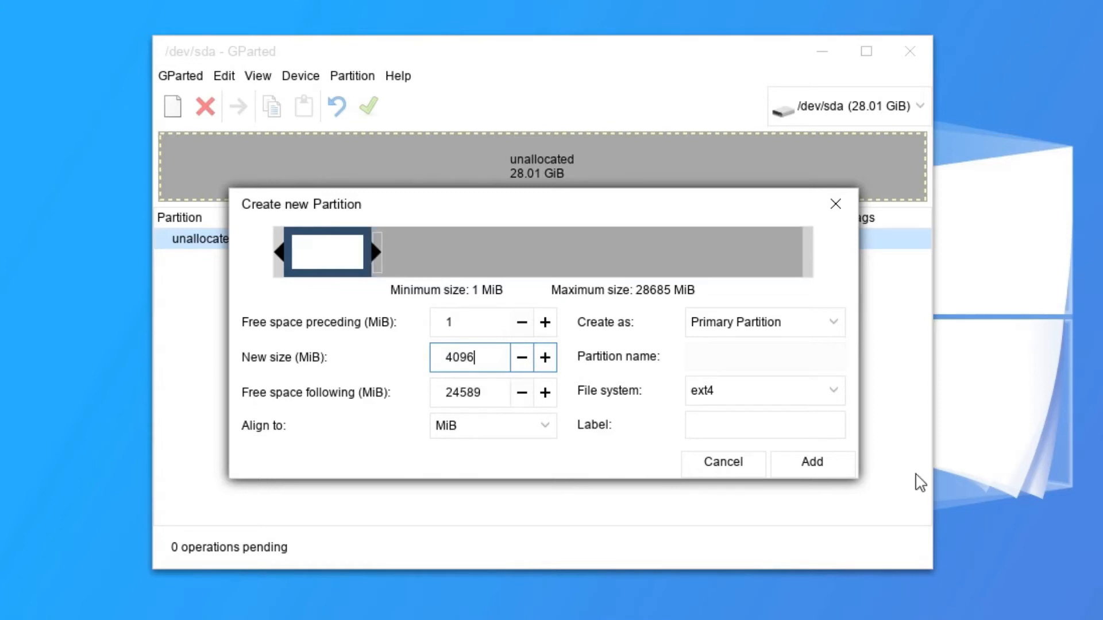
click(825, 397)
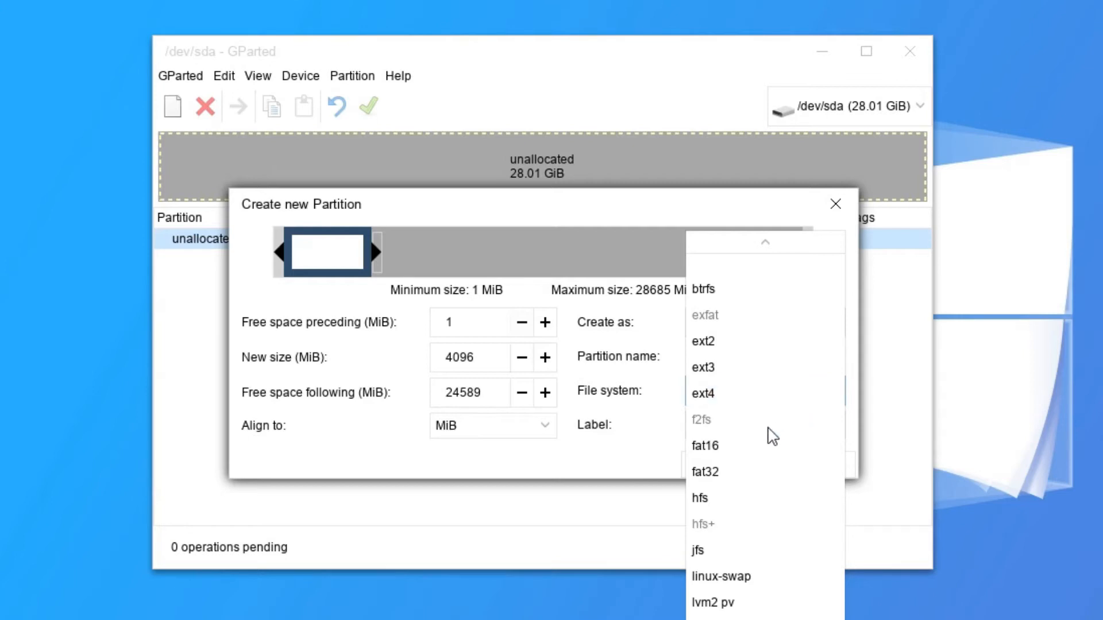
click(734, 585)
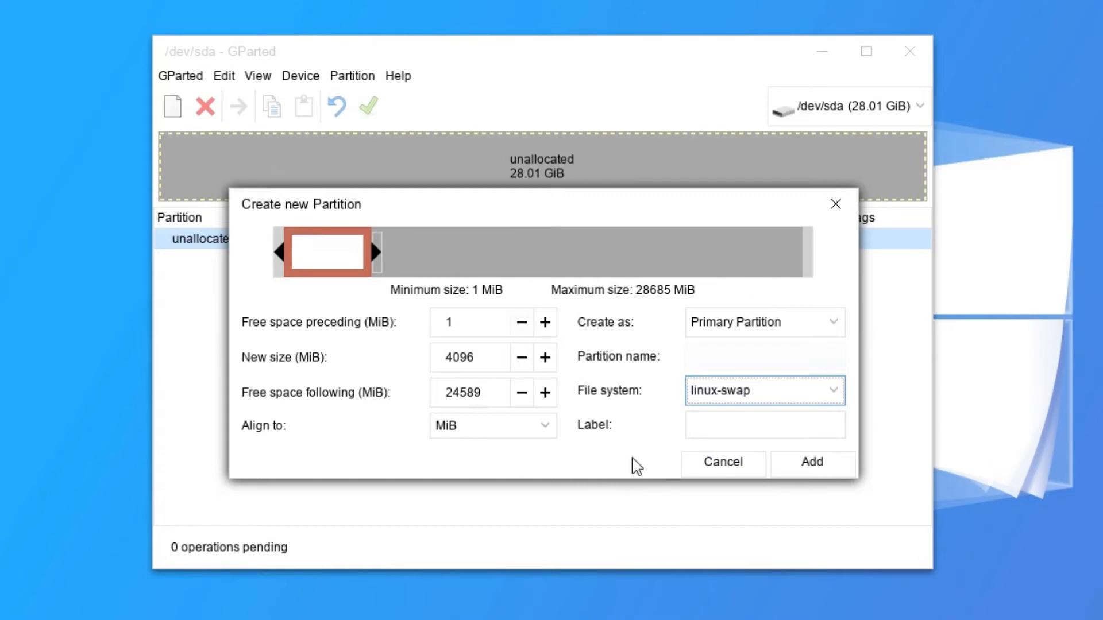
click(743, 421)
text(Swap)
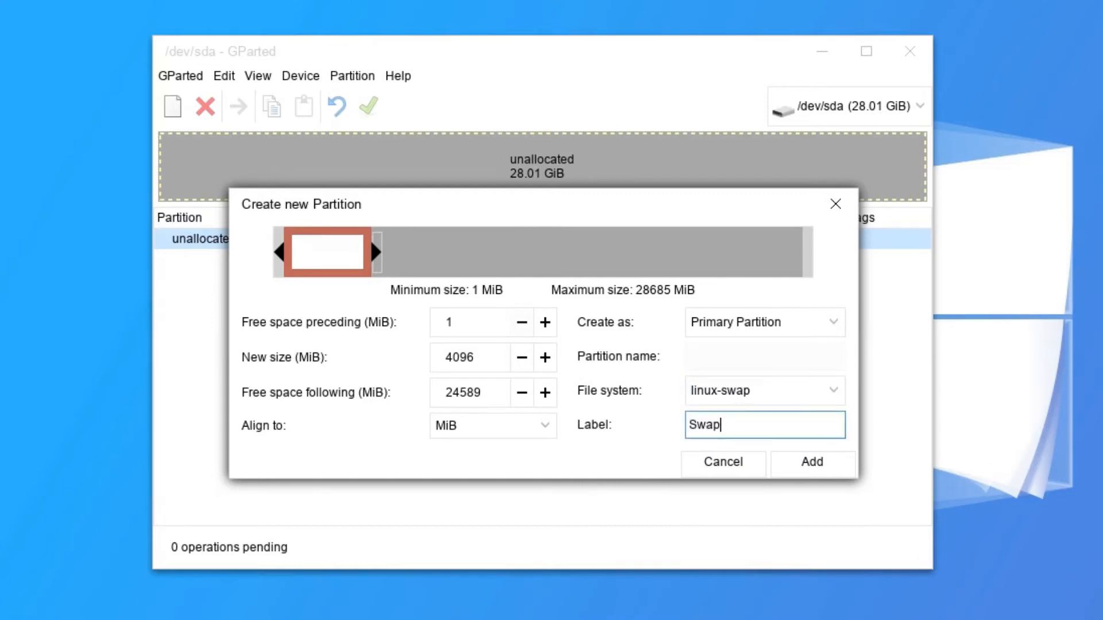
click(827, 472)
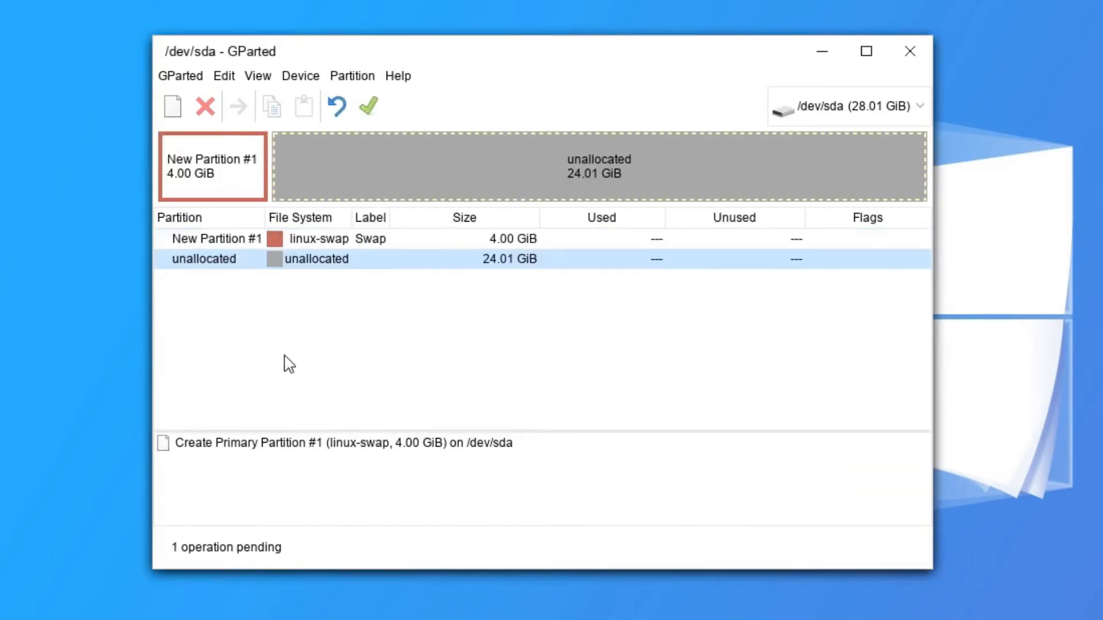
Queue a 4096 MiB ext4 partition labelled Root.
right_click(342, 263)
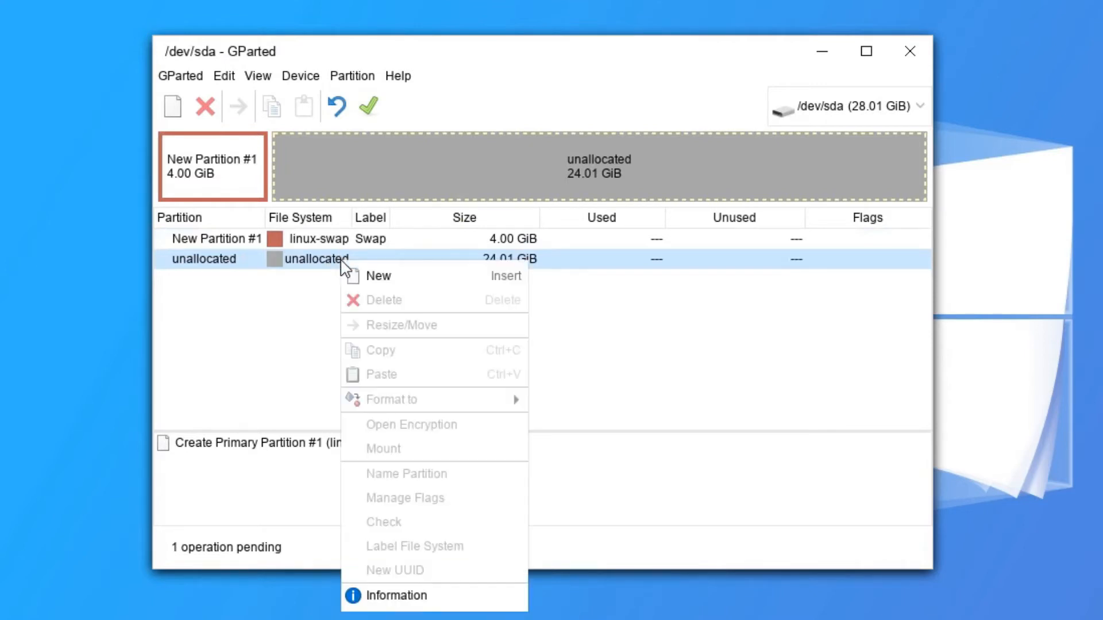
click(409, 281)
double_click(448, 356)
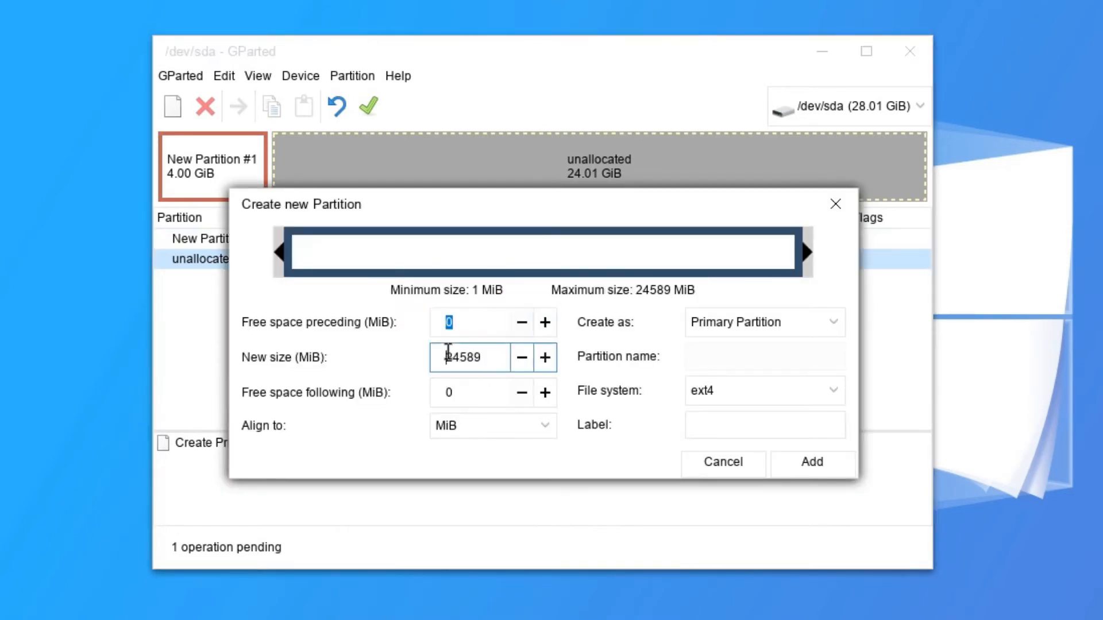
text(4096)
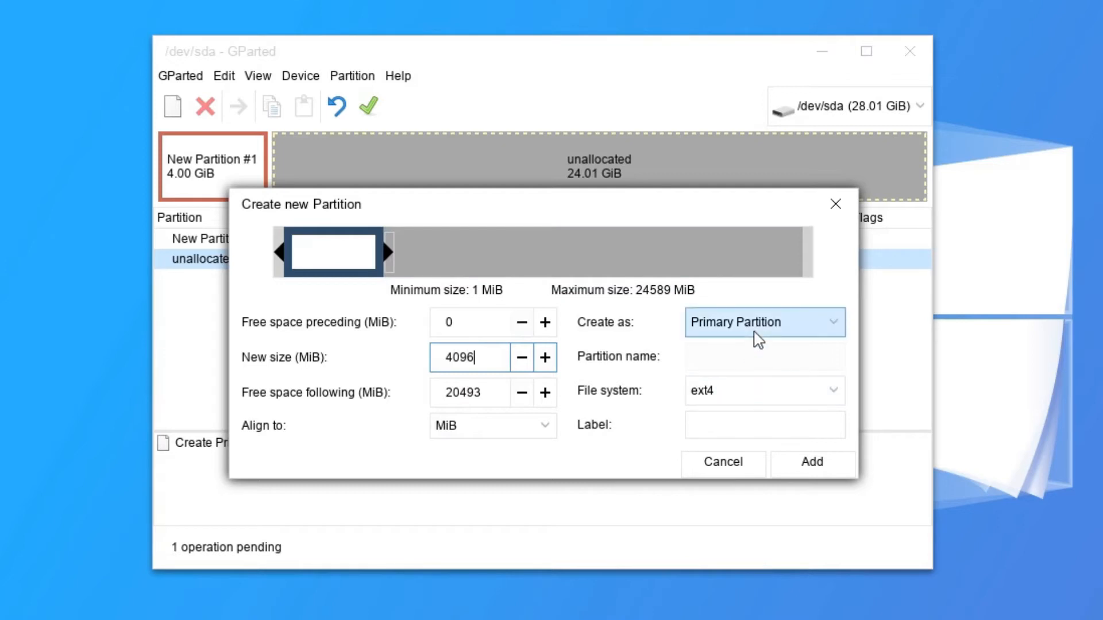
click(752, 422)
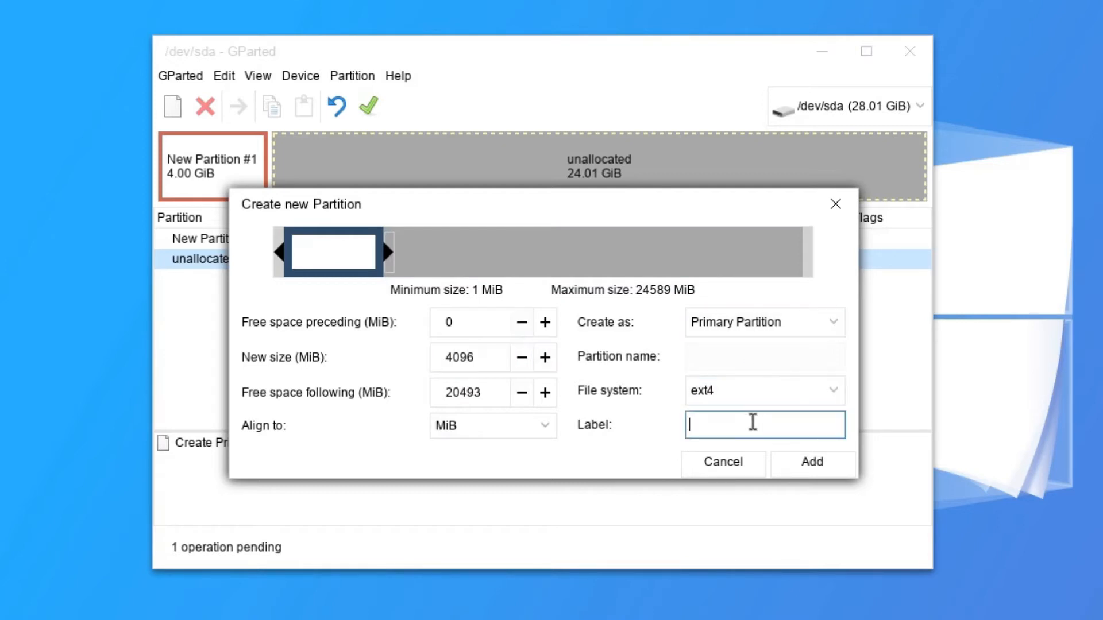
text(Root)
click(829, 467)
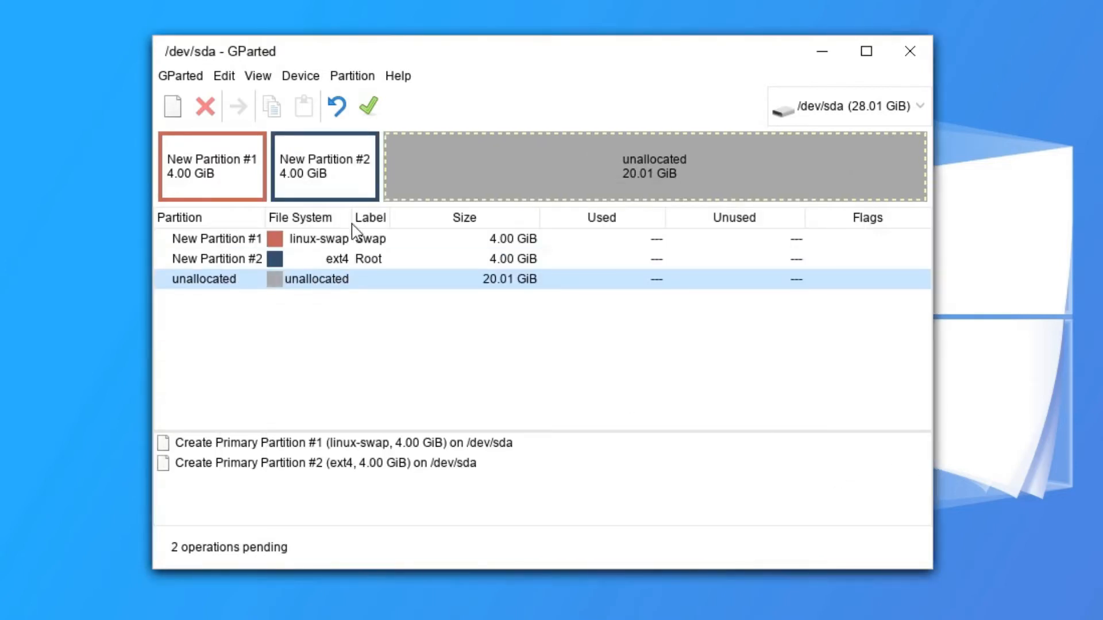
Queue a second 4096 MiB ext4 partition labelled Root2.
right_click(318, 283)
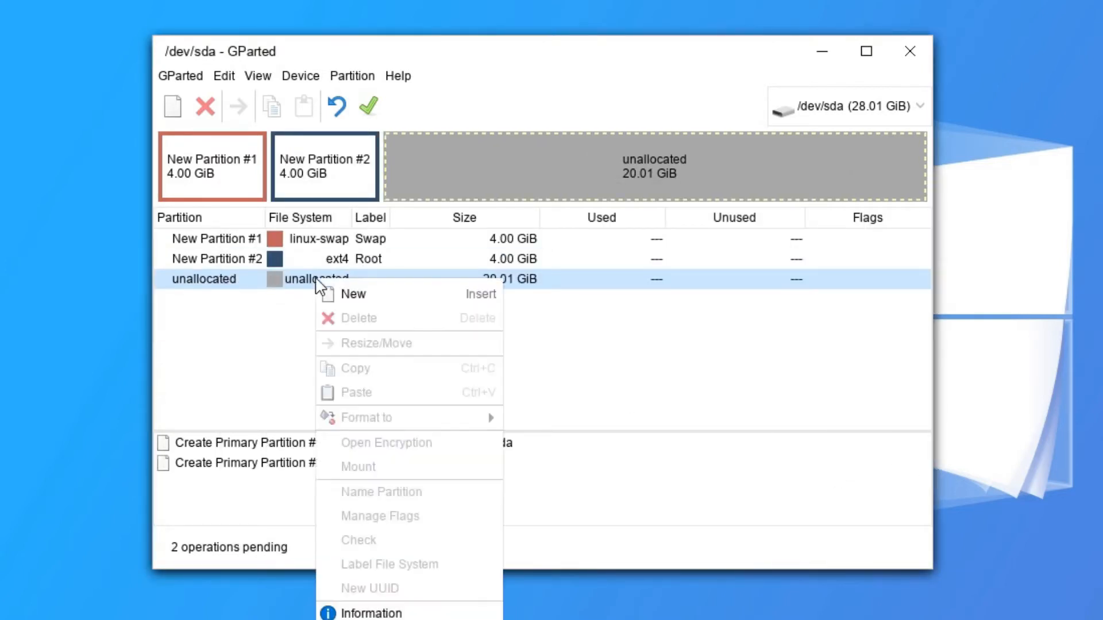
click(327, 293)
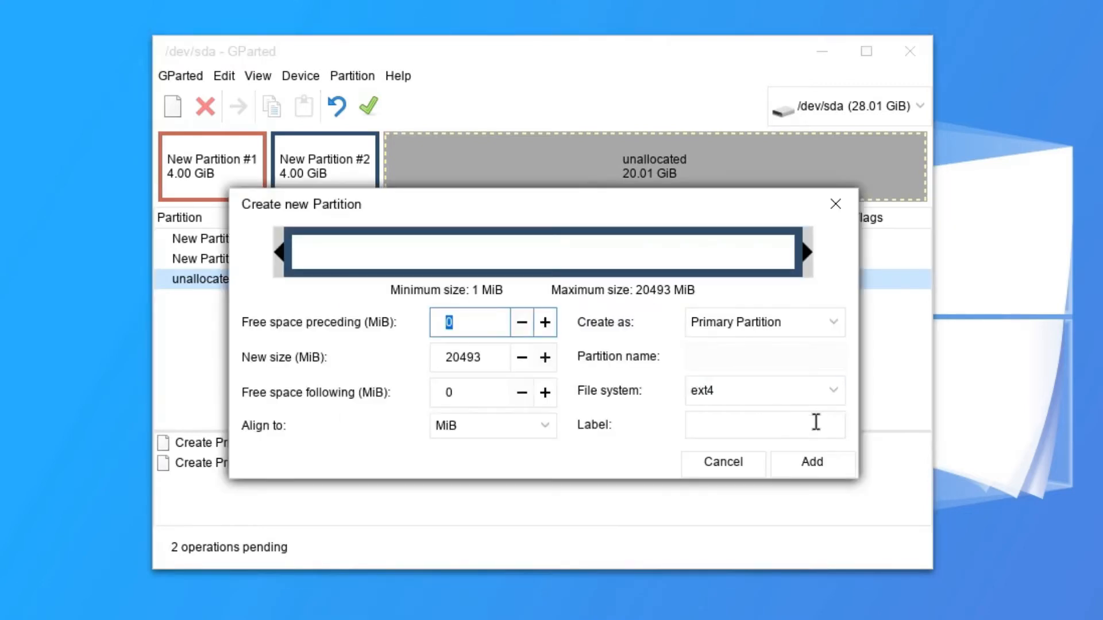
double_click(466, 357)
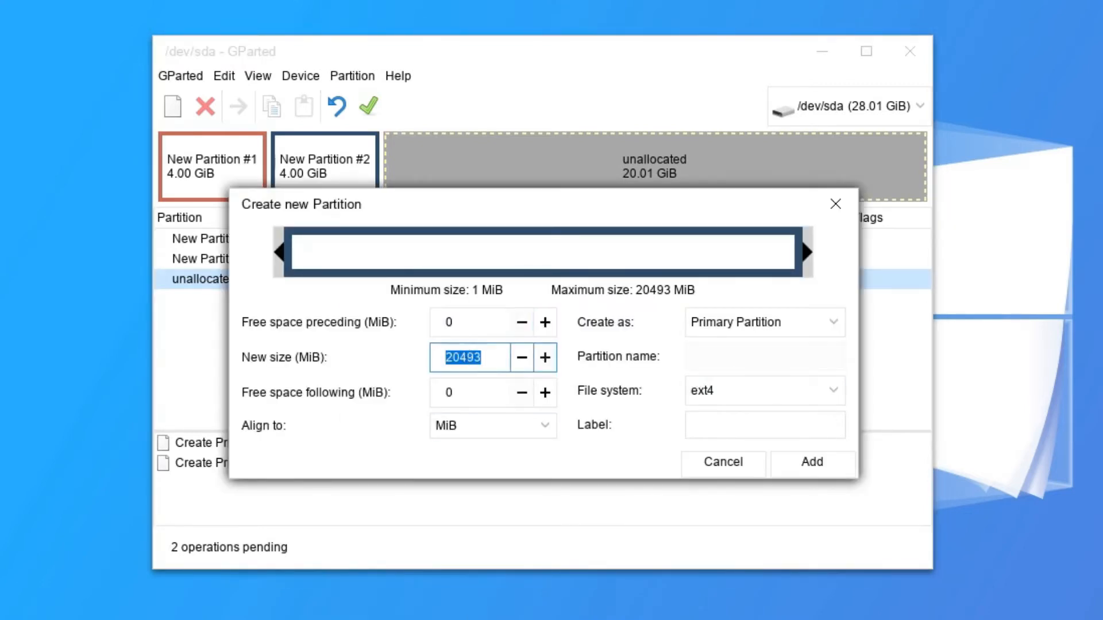
text(4096)
key(Return)
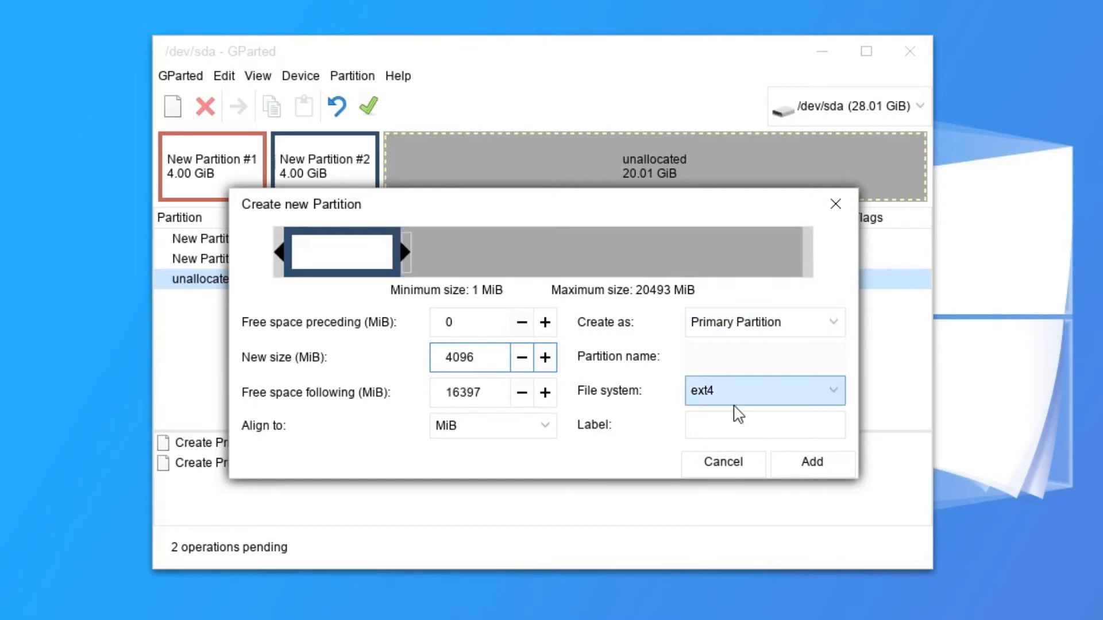
click(733, 424)
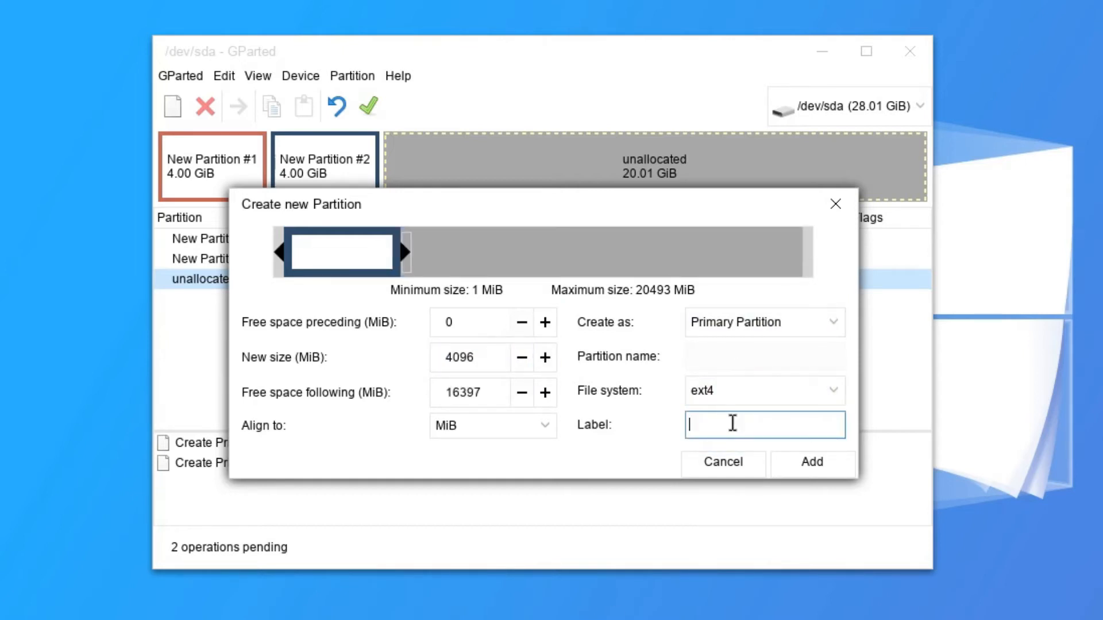
text(Root2)
click(817, 460)
Queue a third 4096 MiB ext4 partition labelled Root3, leaving 12.01 GiB free.
right_click(312, 300)
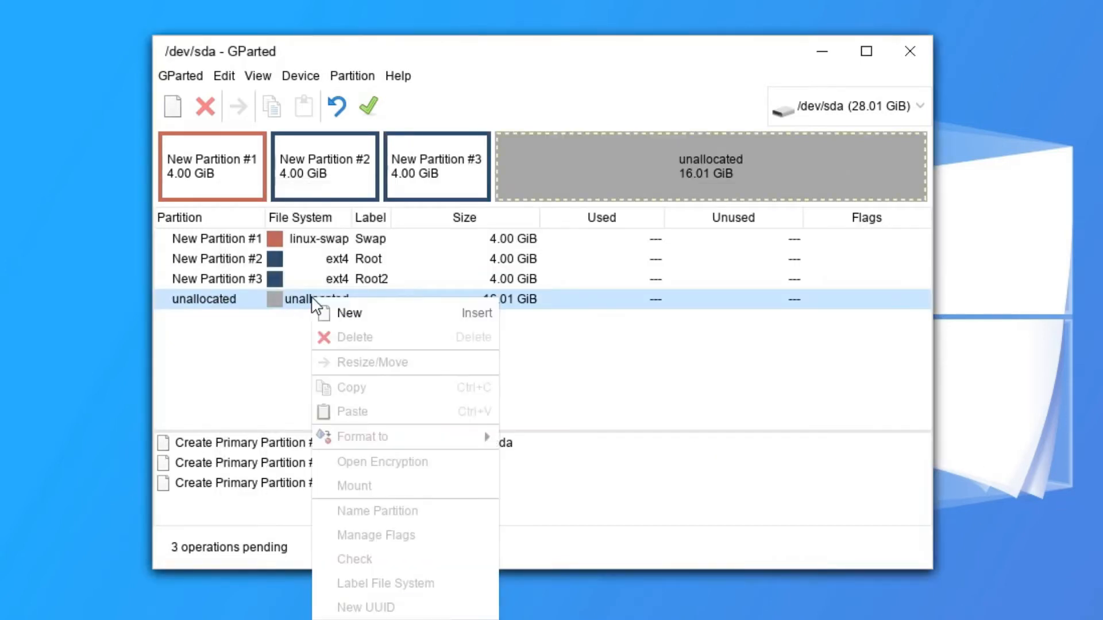
click(367, 313)
double_click(457, 356)
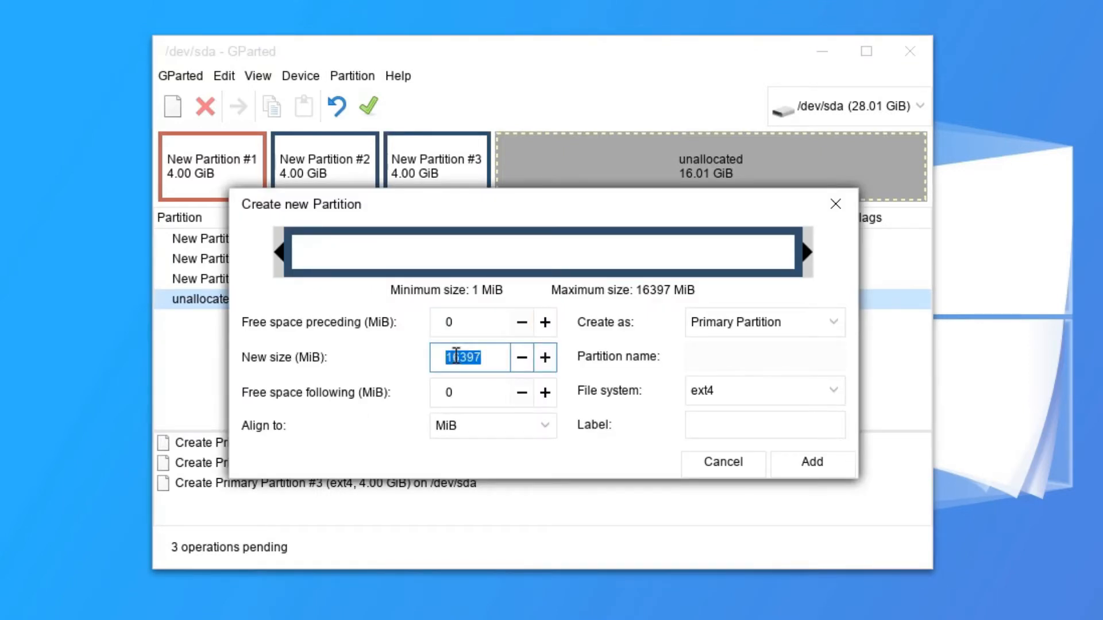
text(4096)
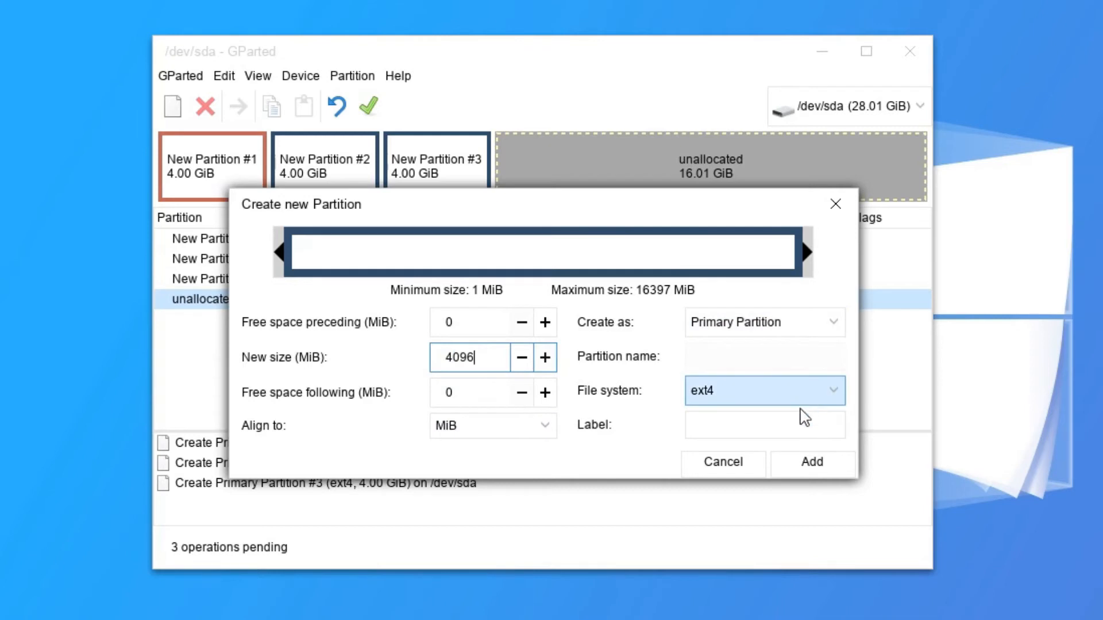
click(738, 420)
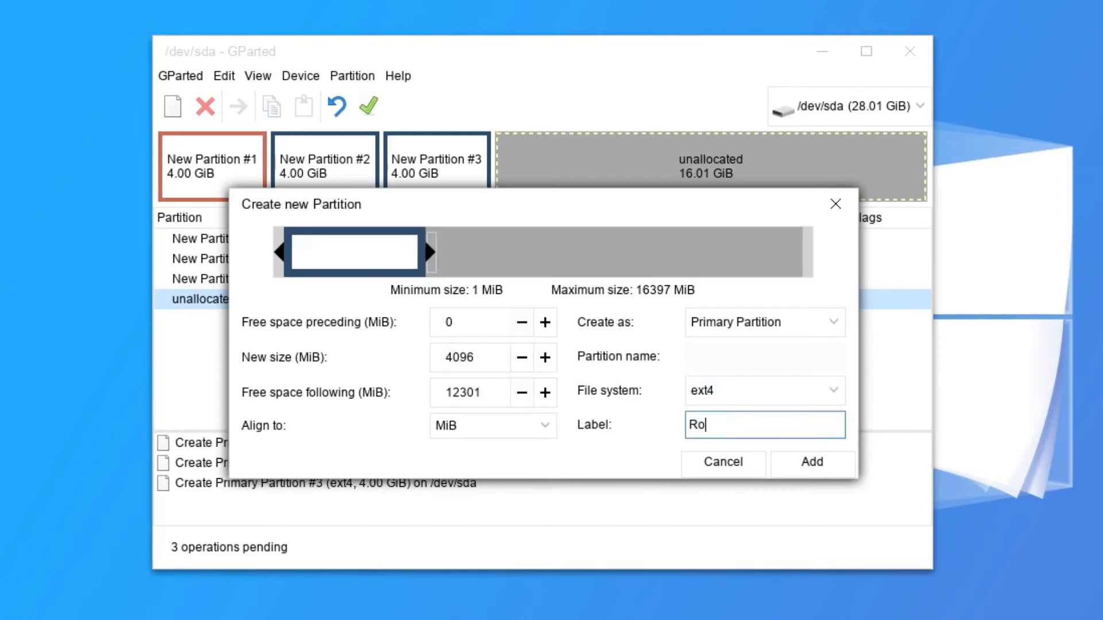
click(806, 463)
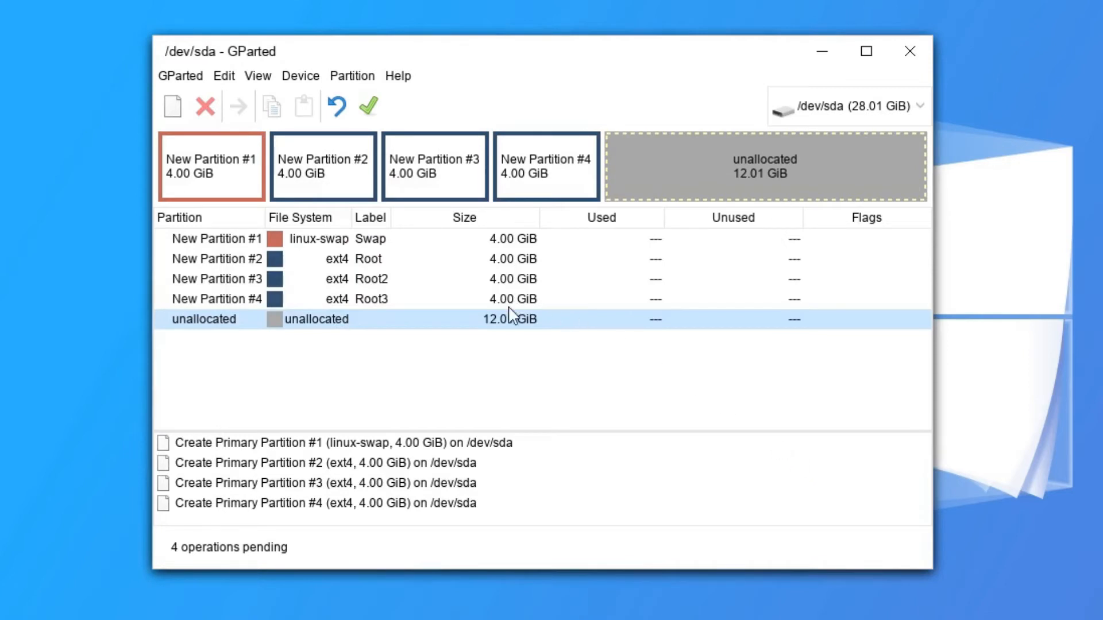
right_click(339, 325)
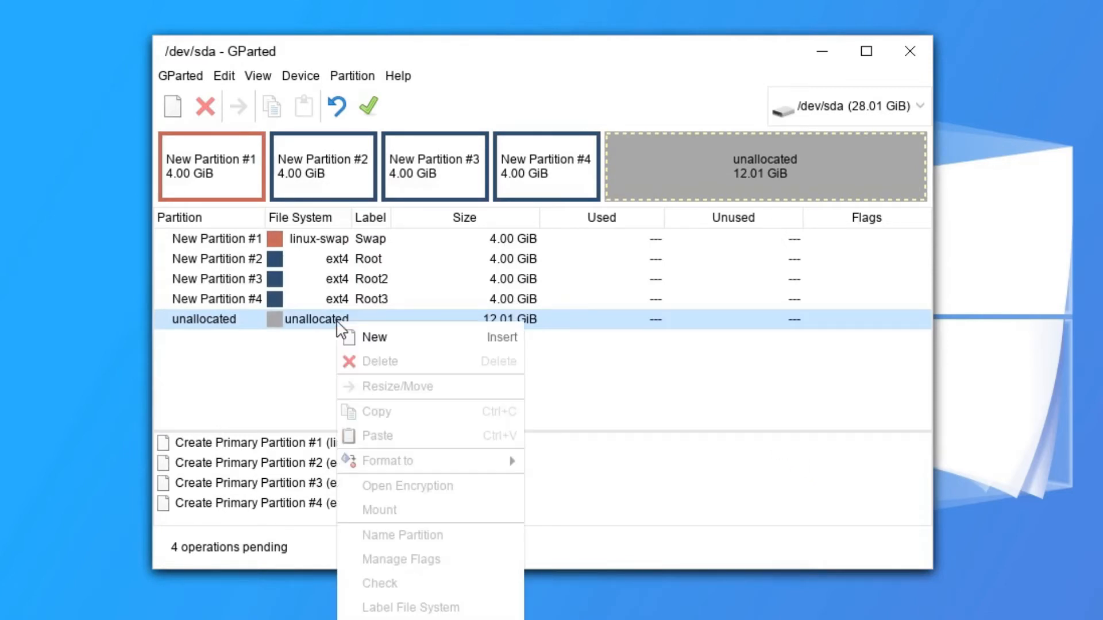
click(370, 337)
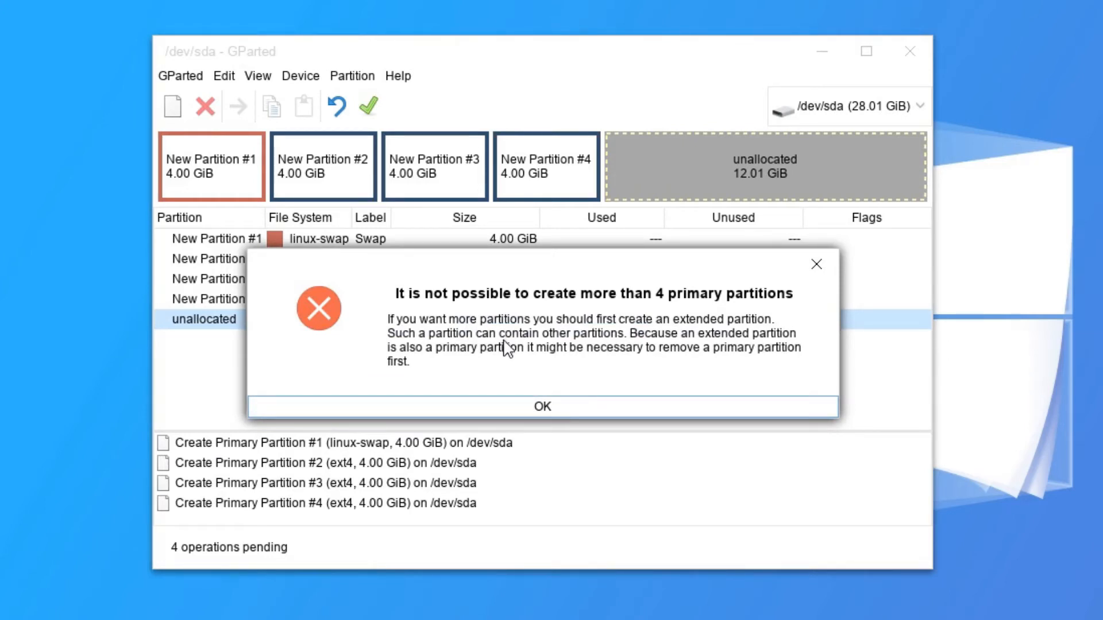
click(568, 408)
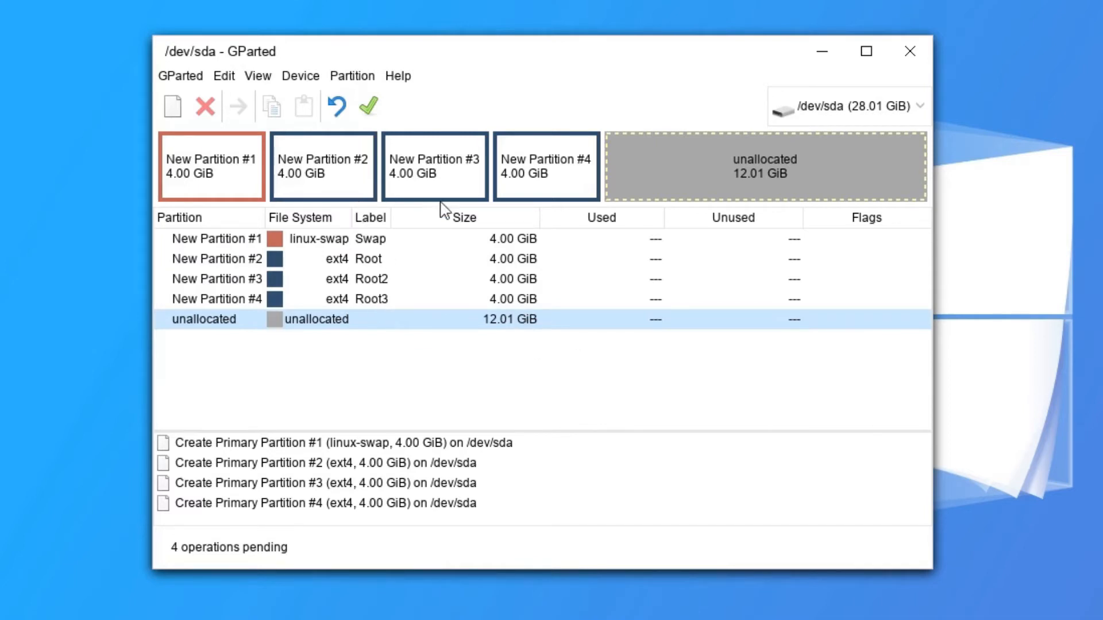
Delete the queued New Partition #1 and New Partition #2.
right_click(339, 239)
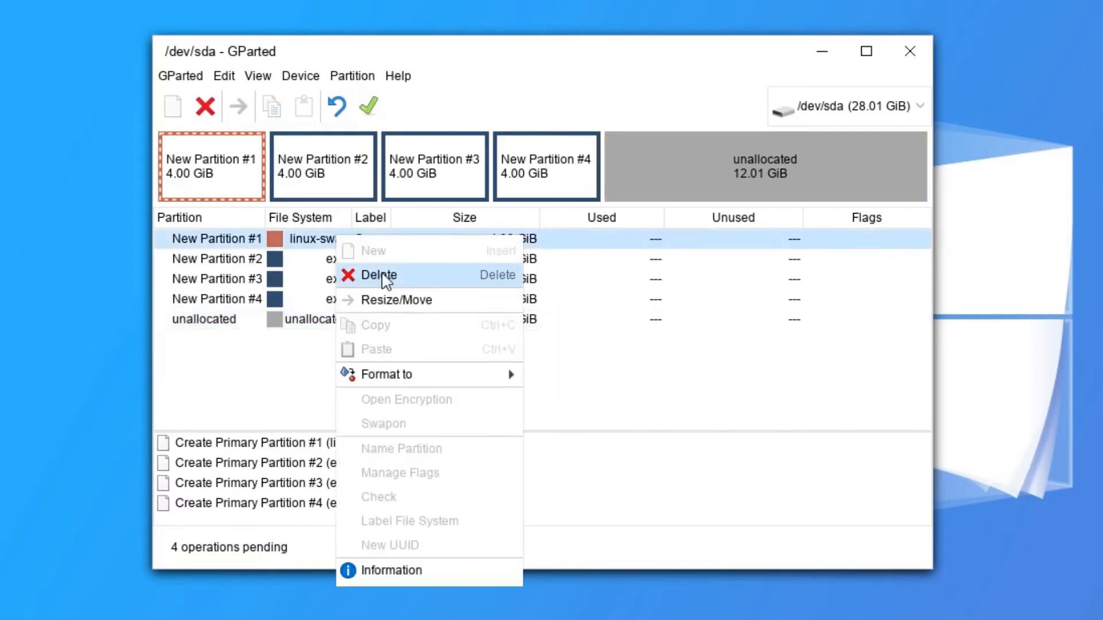
click(368, 273)
right_click(325, 262)
click(367, 301)
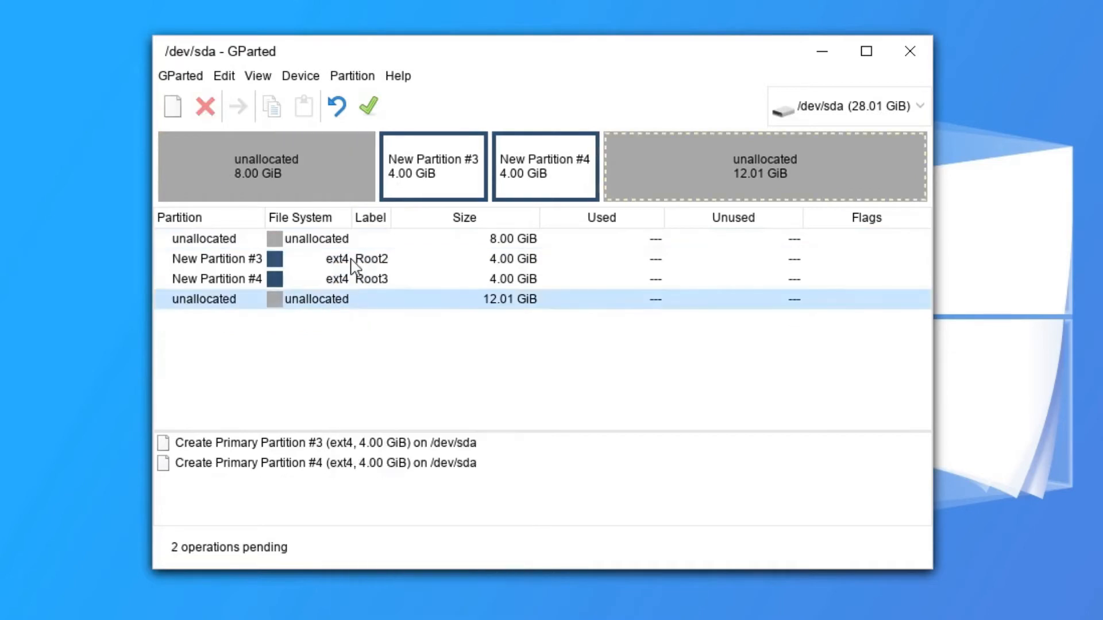
right_click(351, 265)
click(672, 366)
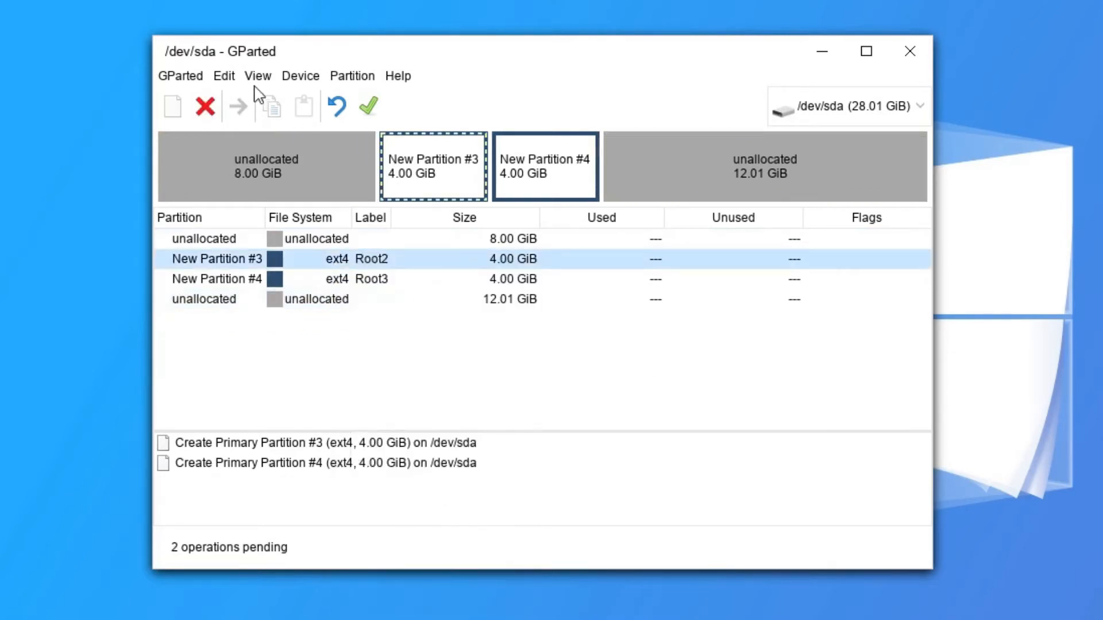
Undo the queued Root3 and Root2 partitions, leaving 28.01 GiB unallocated.
click(229, 79)
click(242, 101)
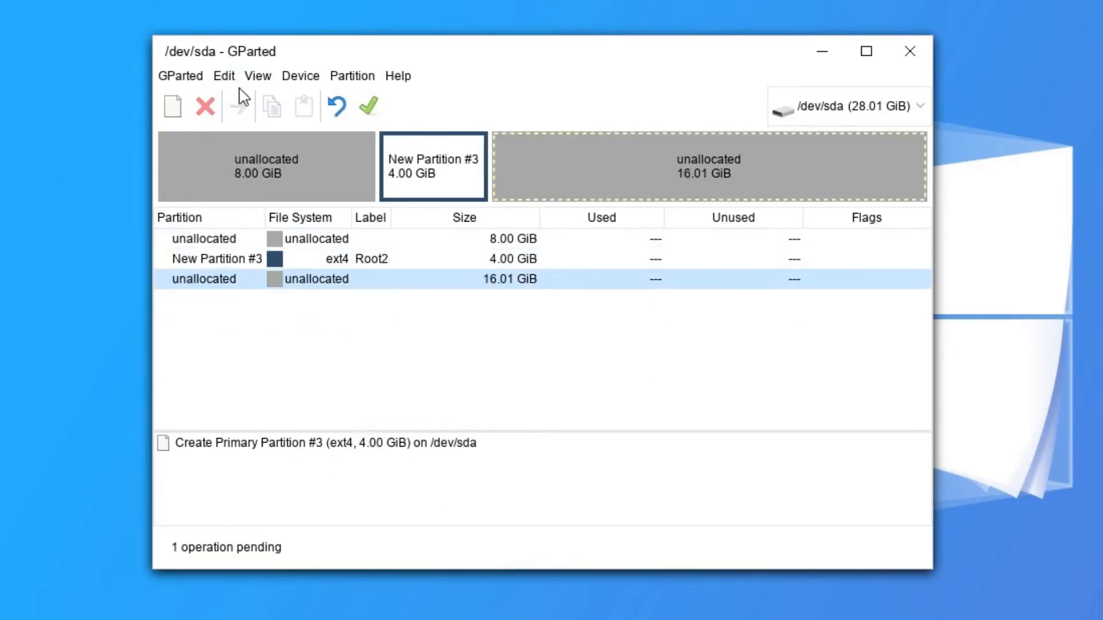
click(237, 81)
click(229, 102)
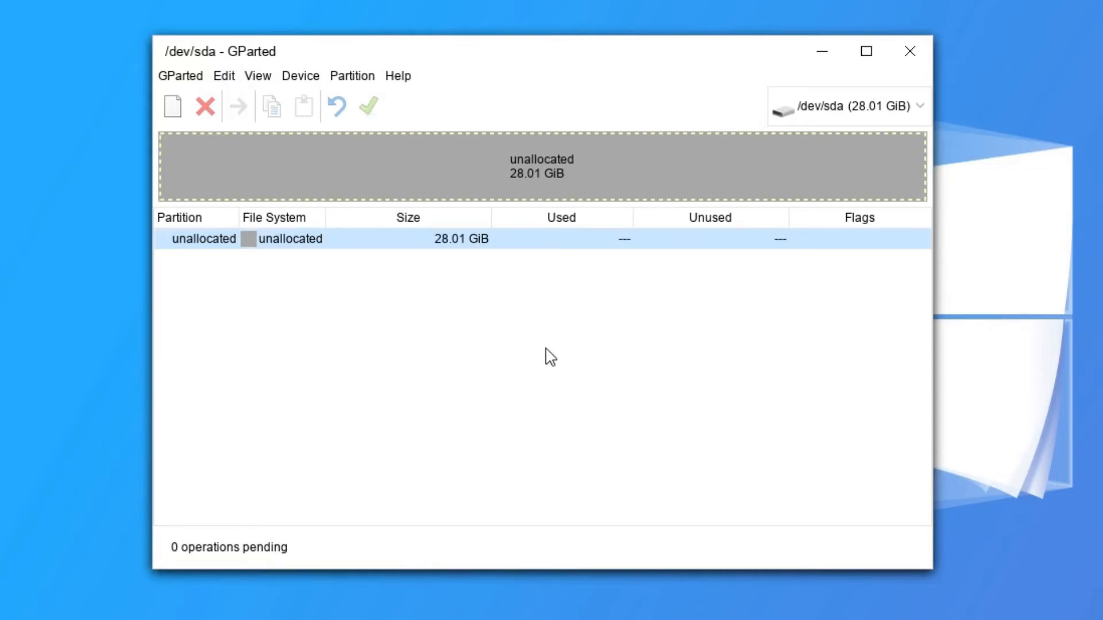
right_click(411, 241)
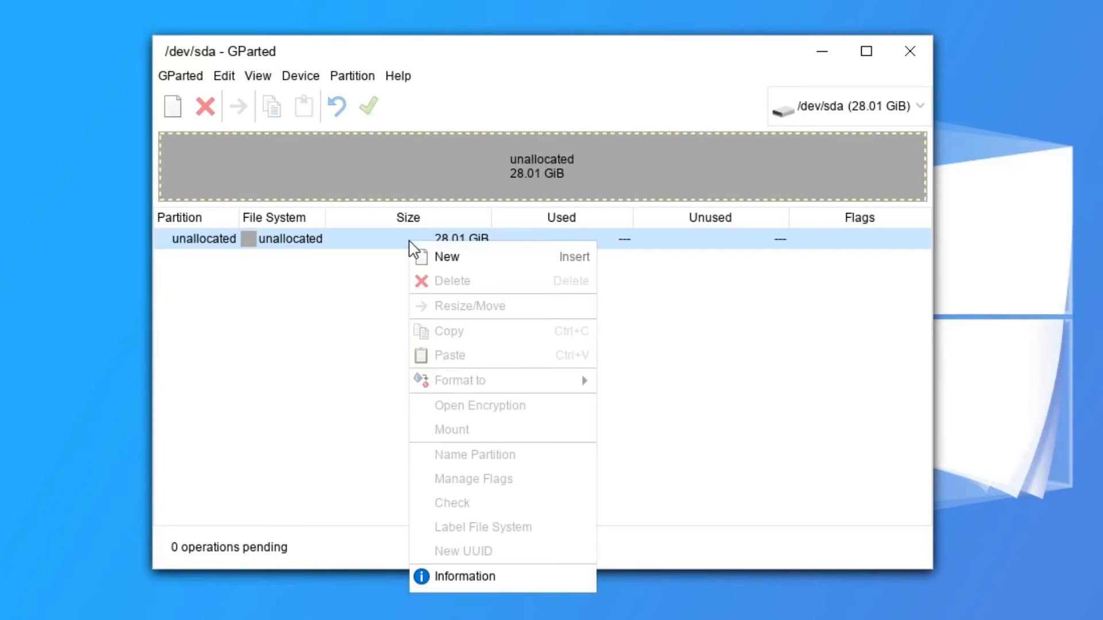
Start a new partition in the unallocated space, then cancel without adding it.
click(445, 258)
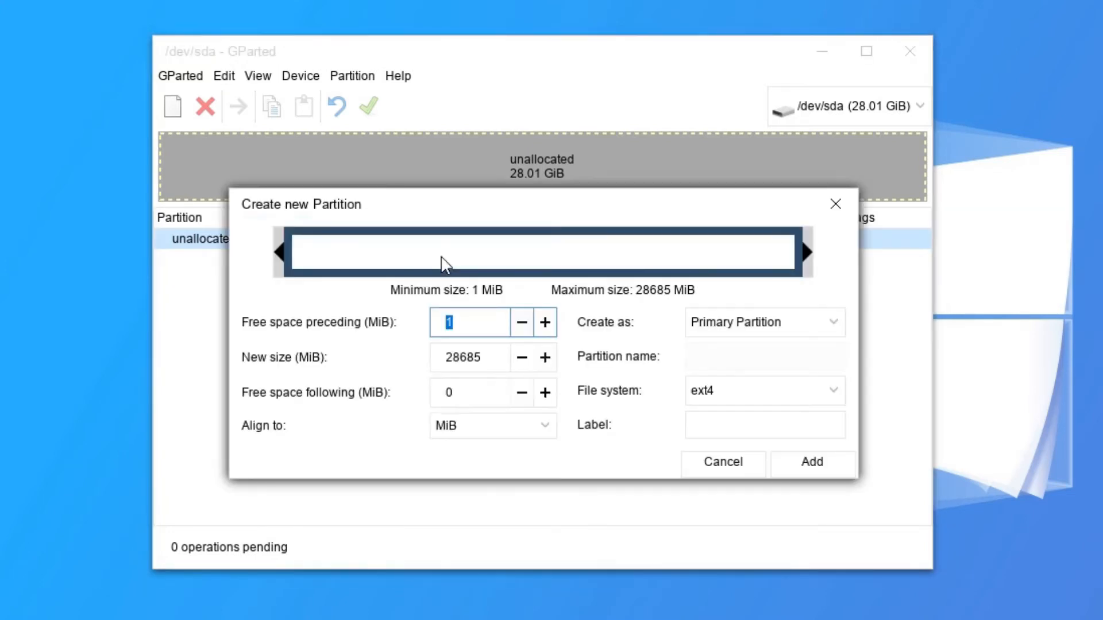
click(469, 356)
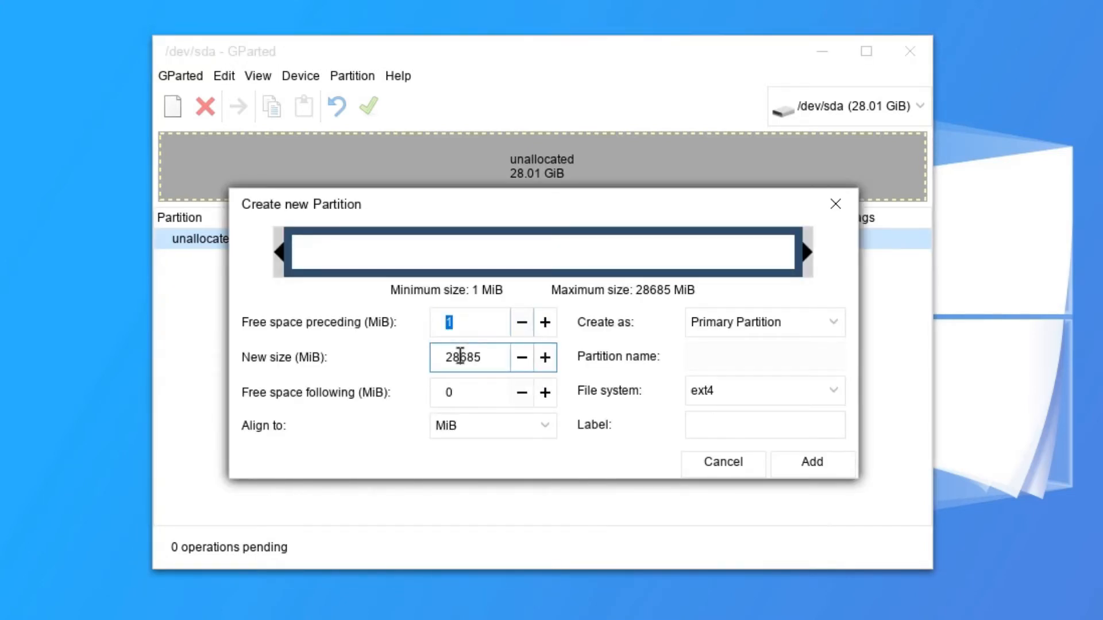
text(4096)
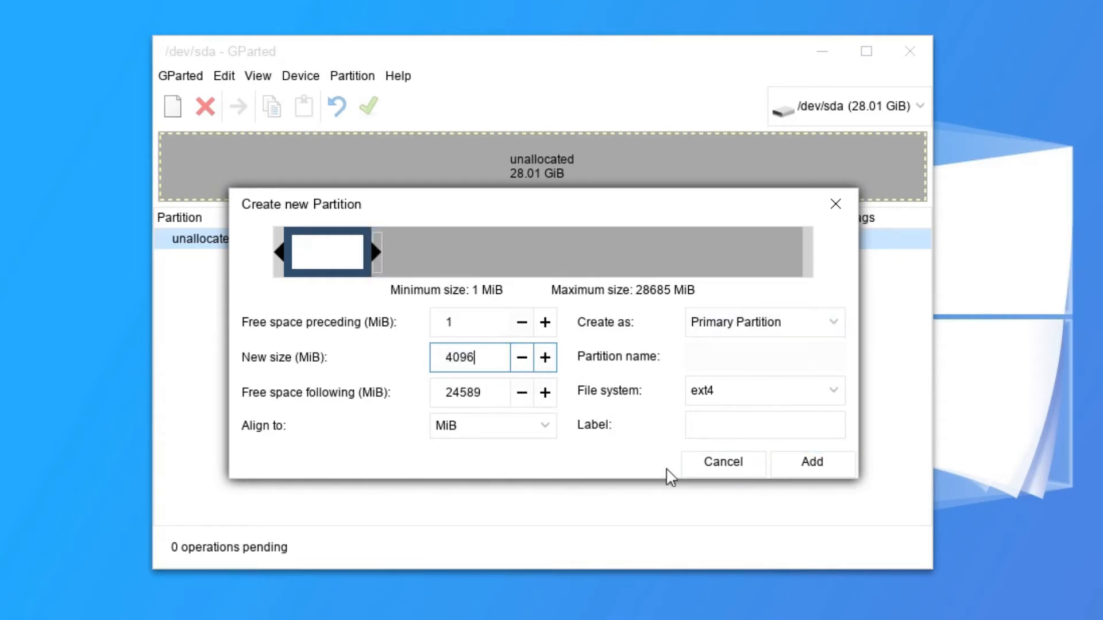
click(721, 462)
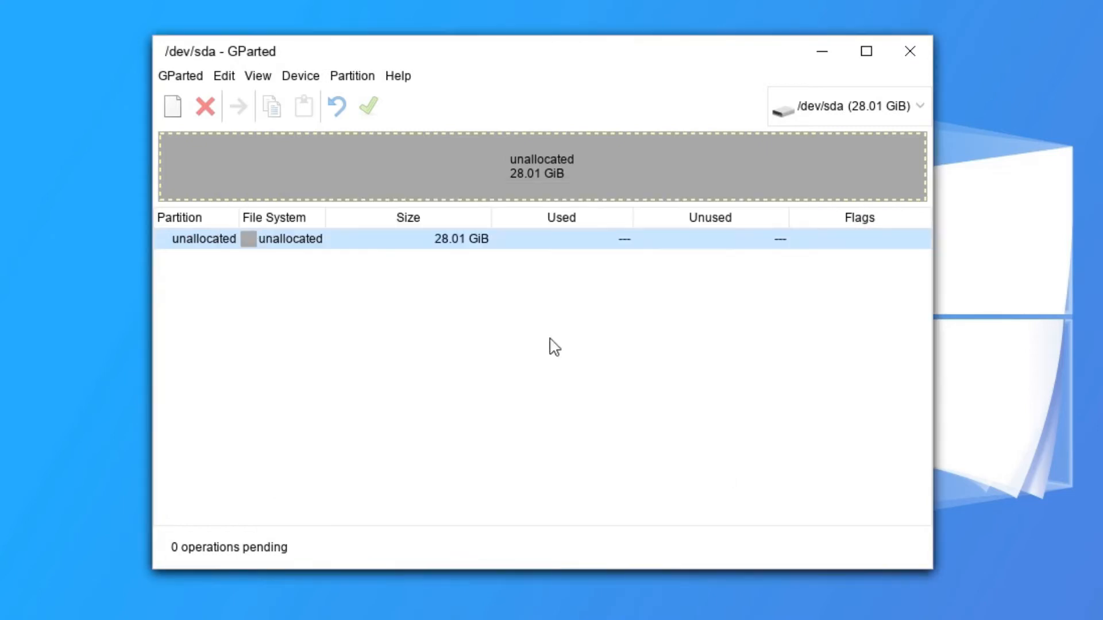
Write a fresh gpt partition table to /dev/sda.
click(348, 77)
mouse_move(291, 76)
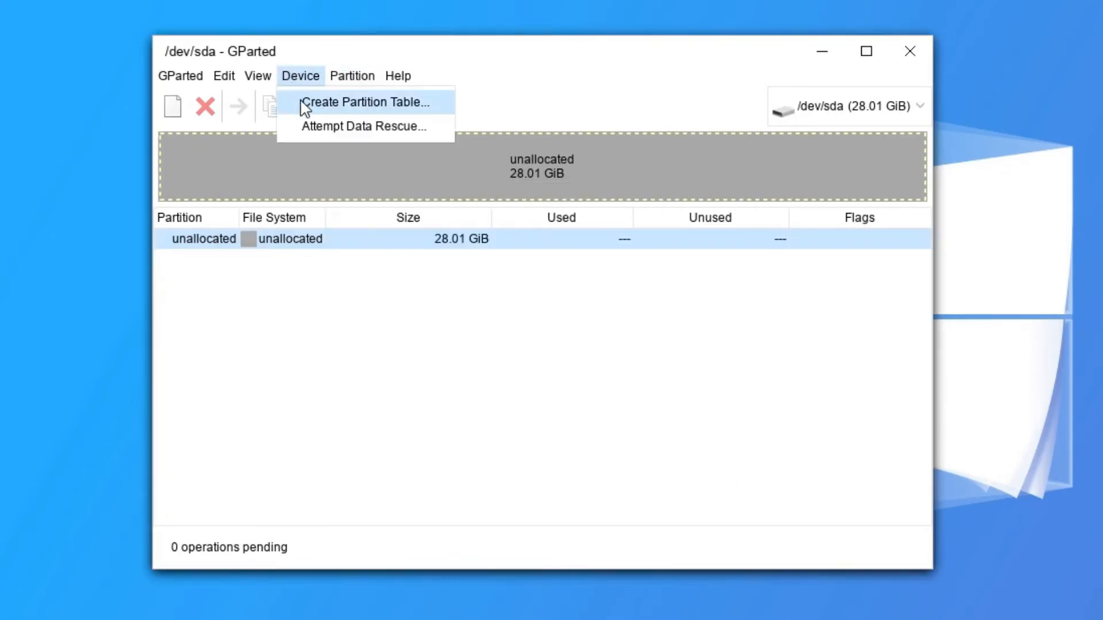
click(302, 102)
click(580, 352)
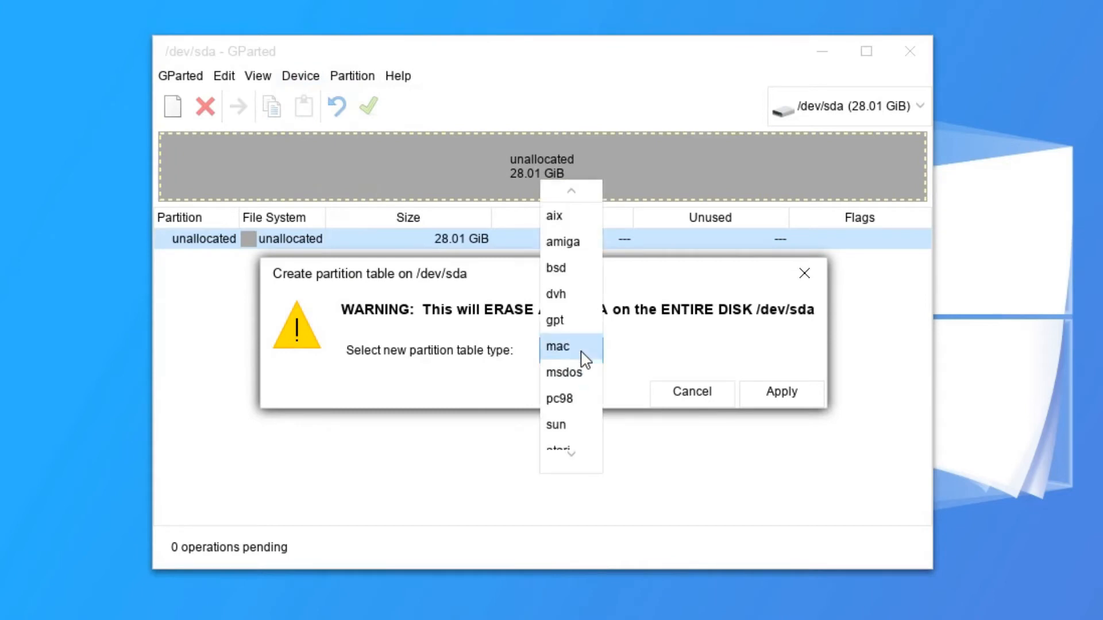
click(569, 323)
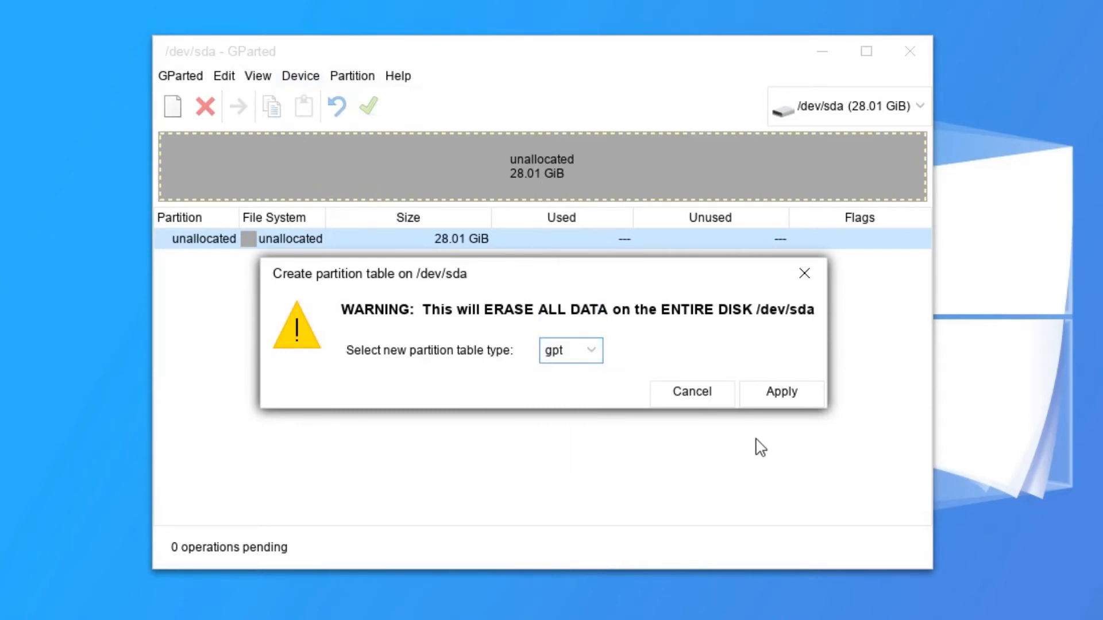
click(789, 393)
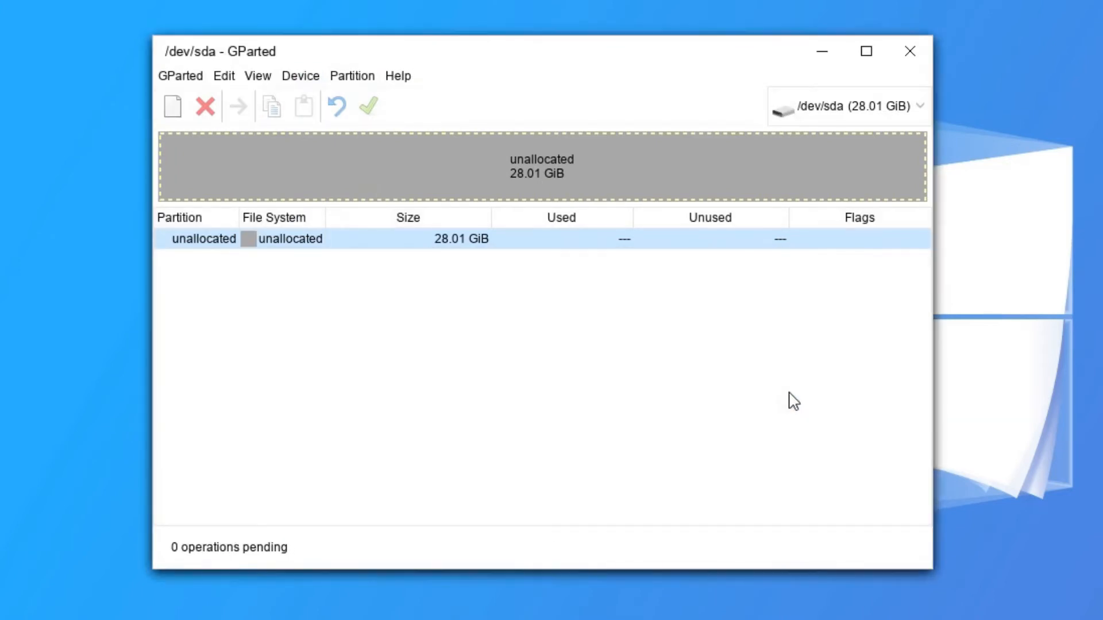
Begin a new fat32 partition sized 409 in the unallocated space, then abandon it.
right_click(305, 240)
click(333, 255)
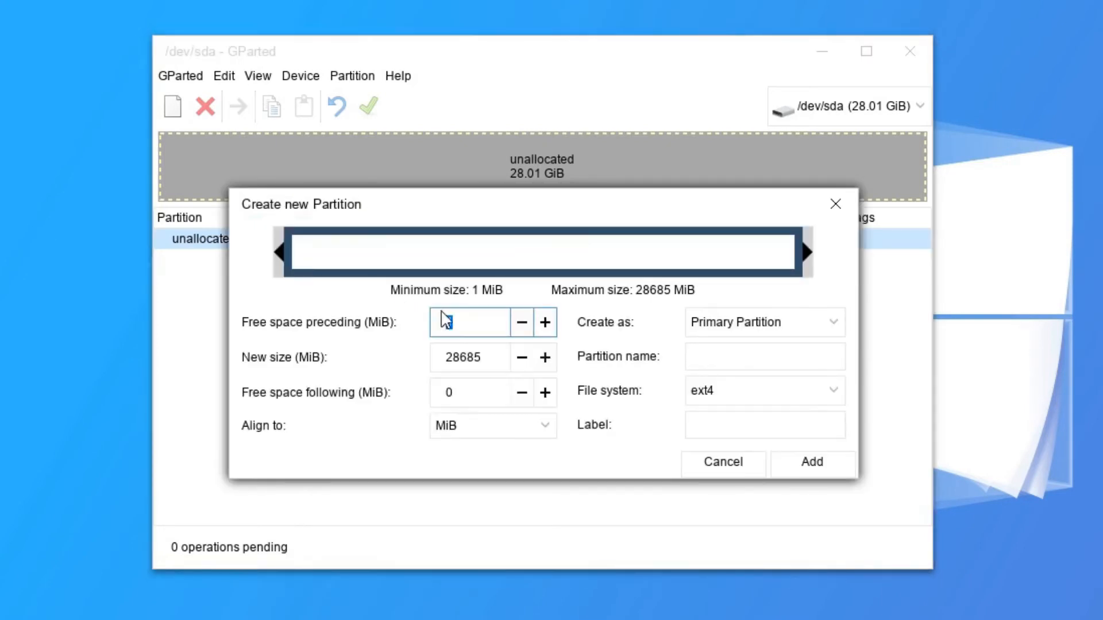
double_click(460, 355)
text(4096)
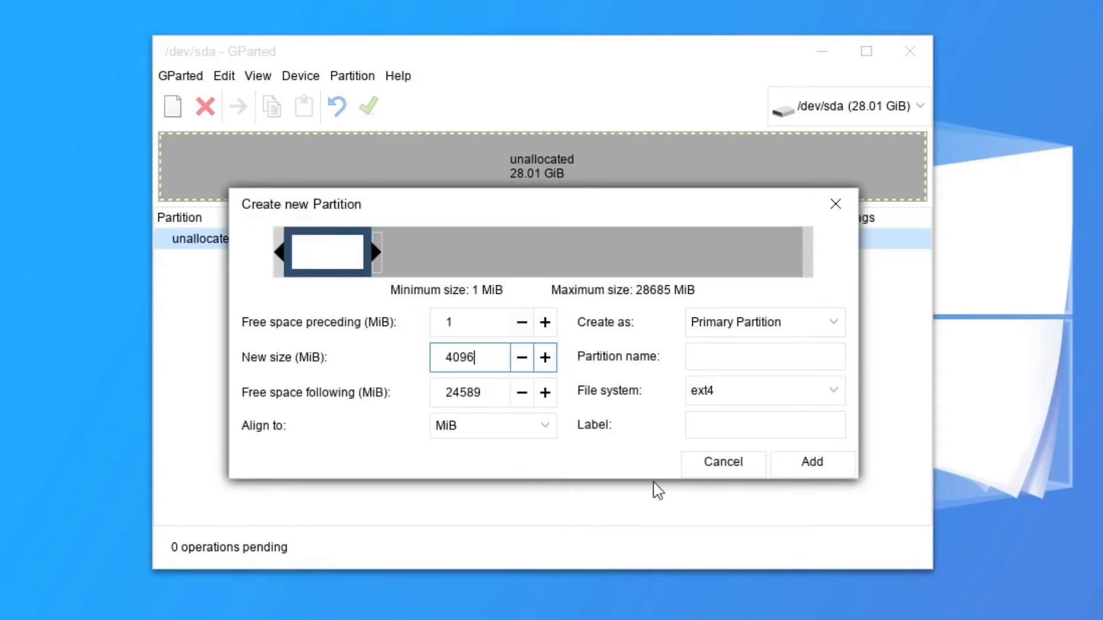
click(785, 398)
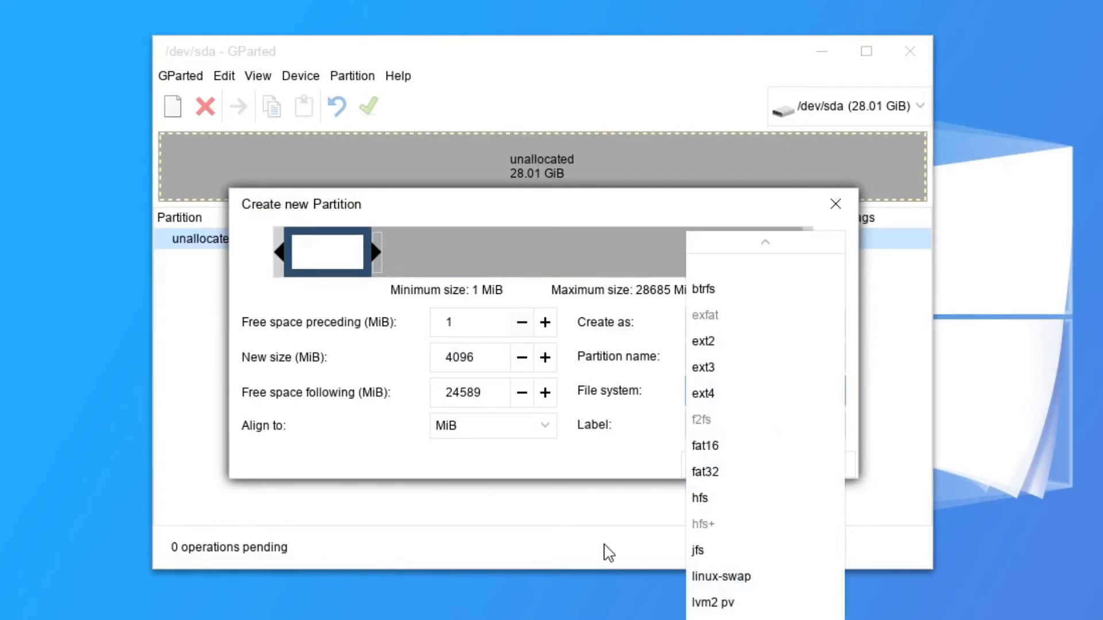
click(723, 472)
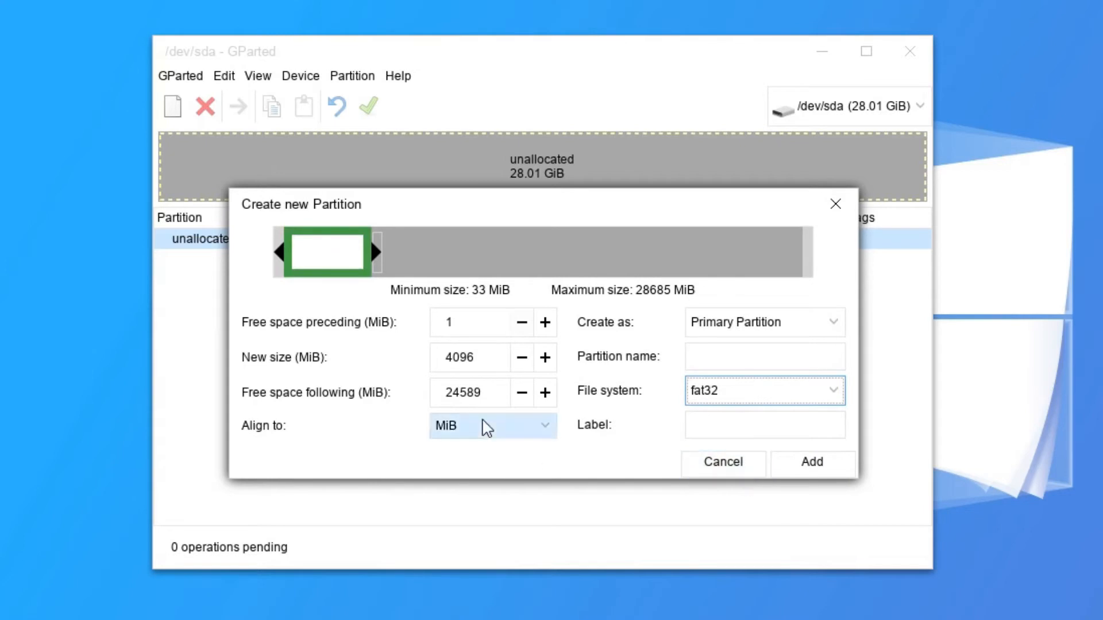
click(718, 474)
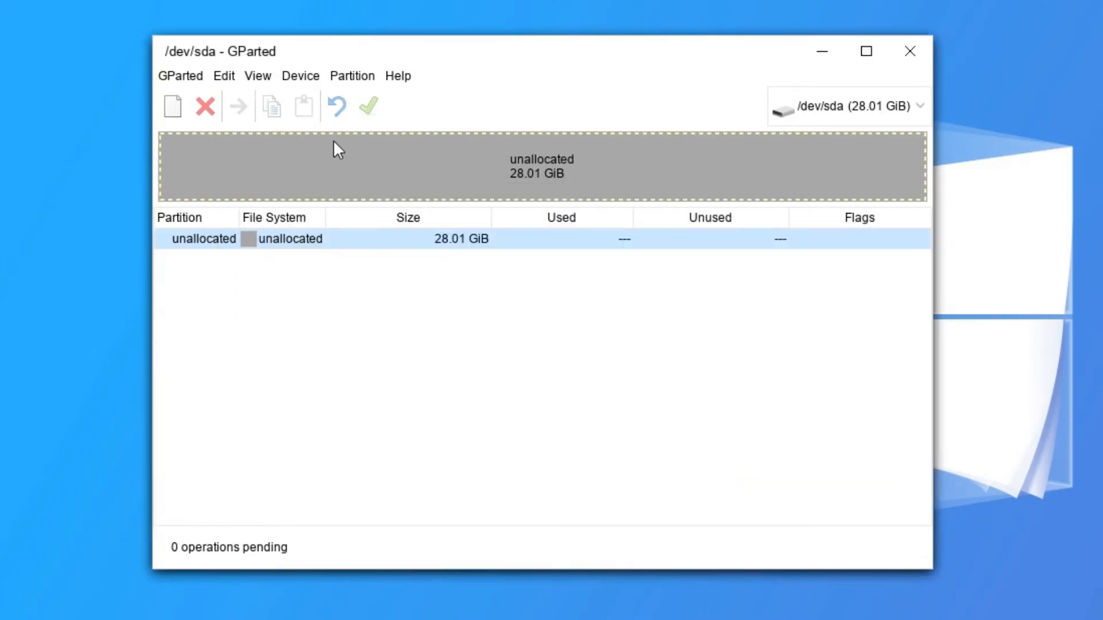
Queue a 512 MiB fat32 partition labelled EFI Boot at the start of /dev/sda.
right_click(319, 244)
click(374, 260)
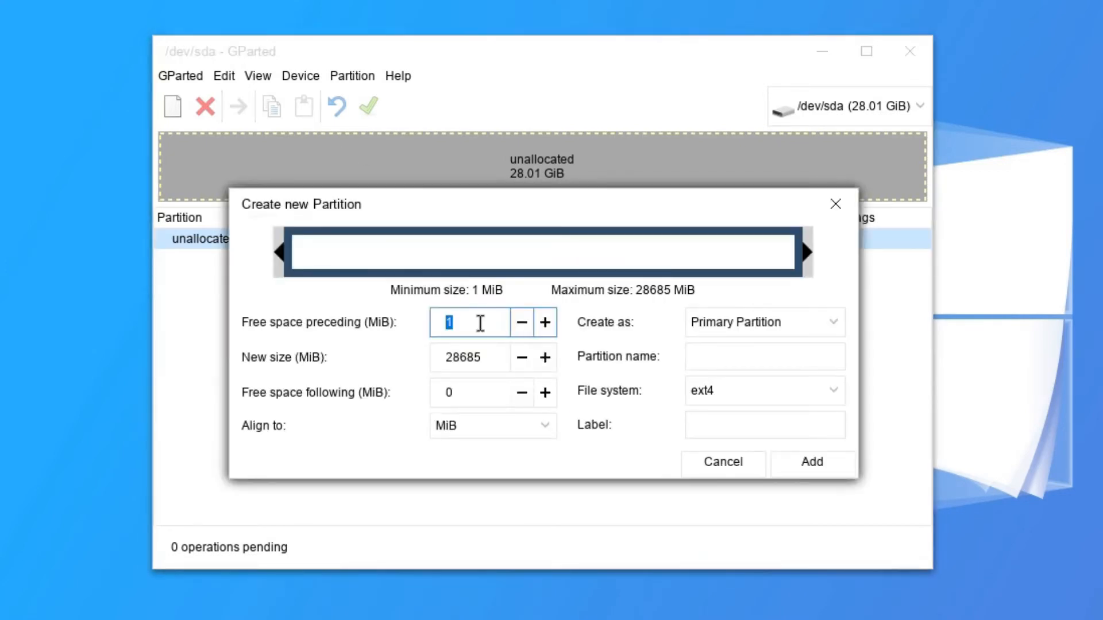
double_click(476, 354)
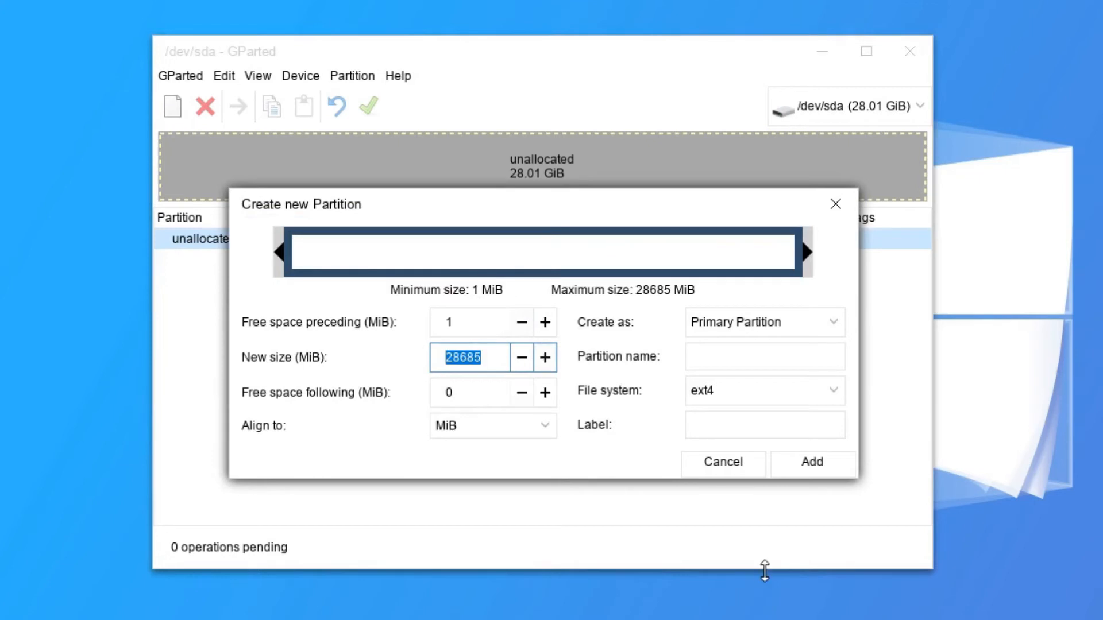
text(512)
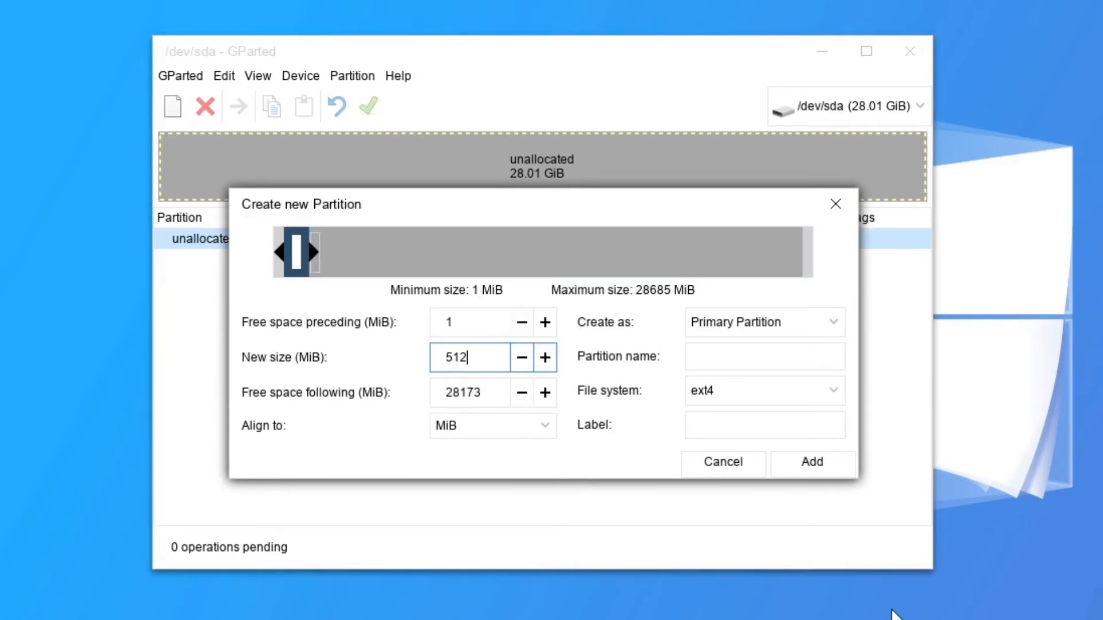
click(810, 395)
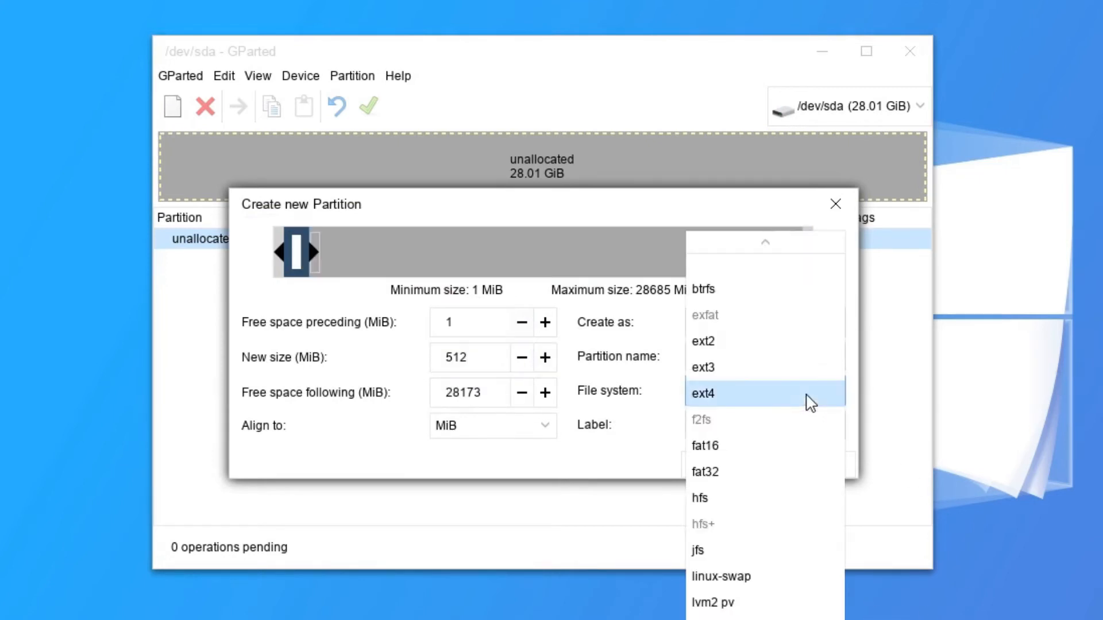
click(714, 469)
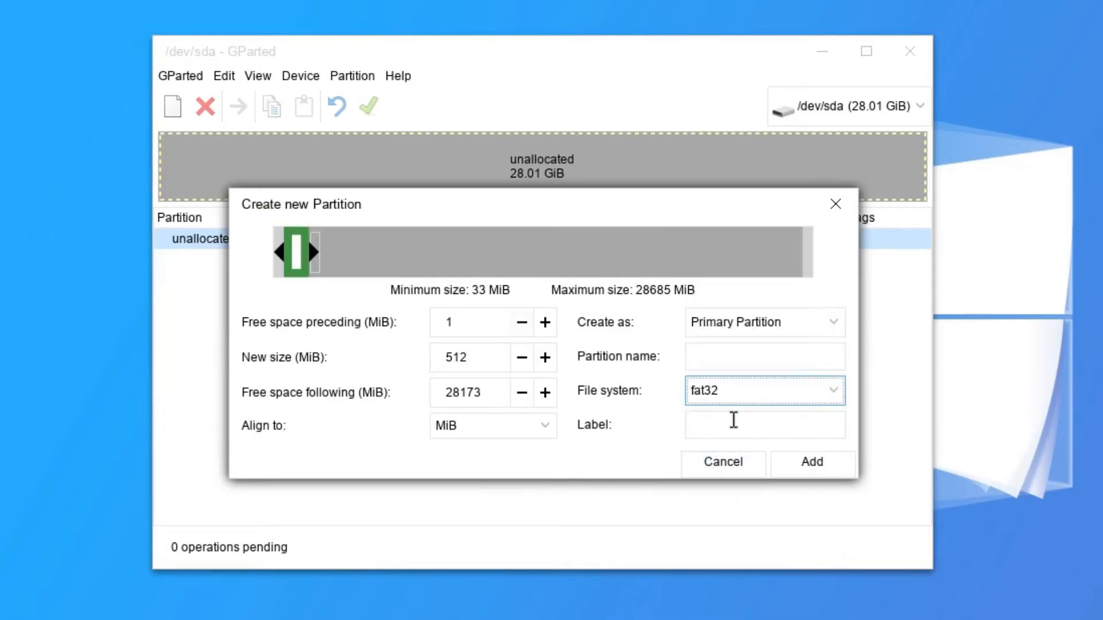
click(734, 420)
text(EFI Boot)
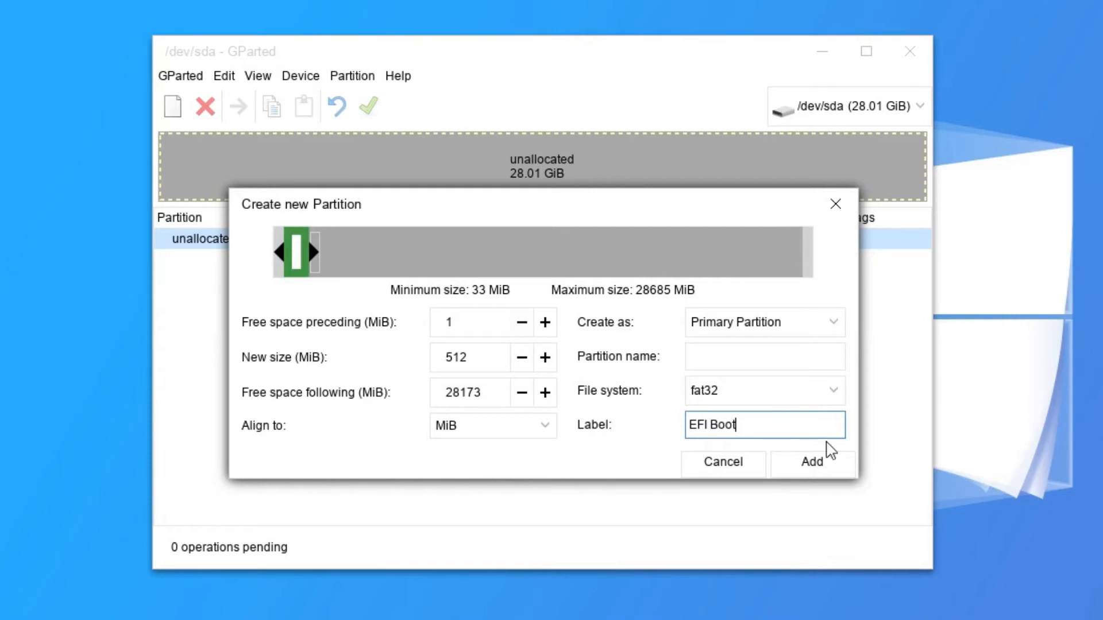
click(816, 464)
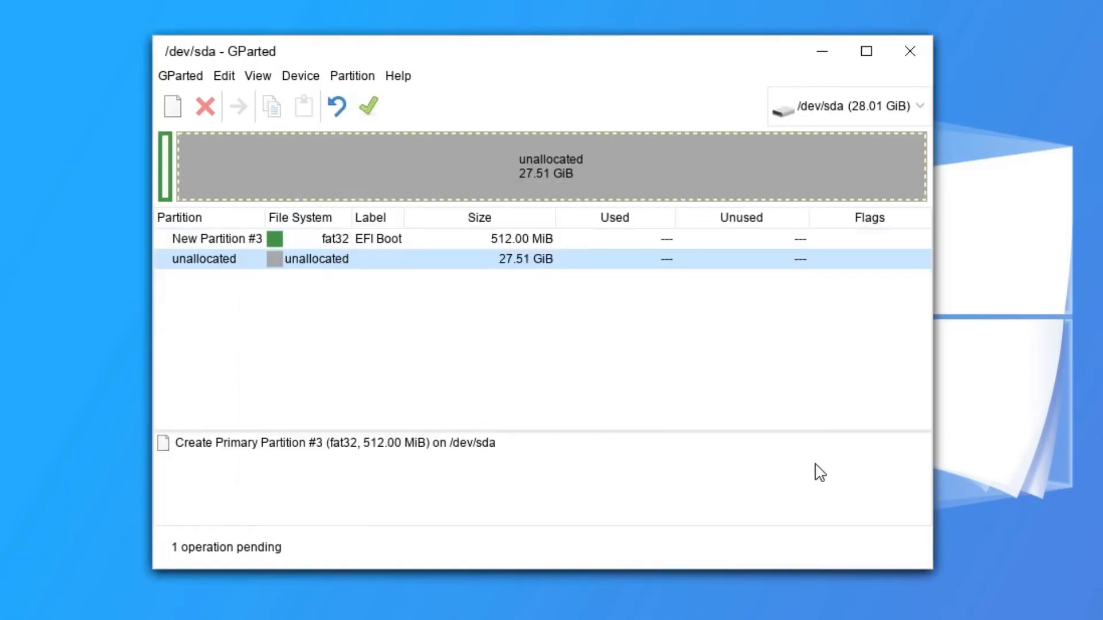
Queue a 4096 MiB linux-swap partition labelled Swap after EFI Boot.
right_click(339, 268)
click(363, 274)
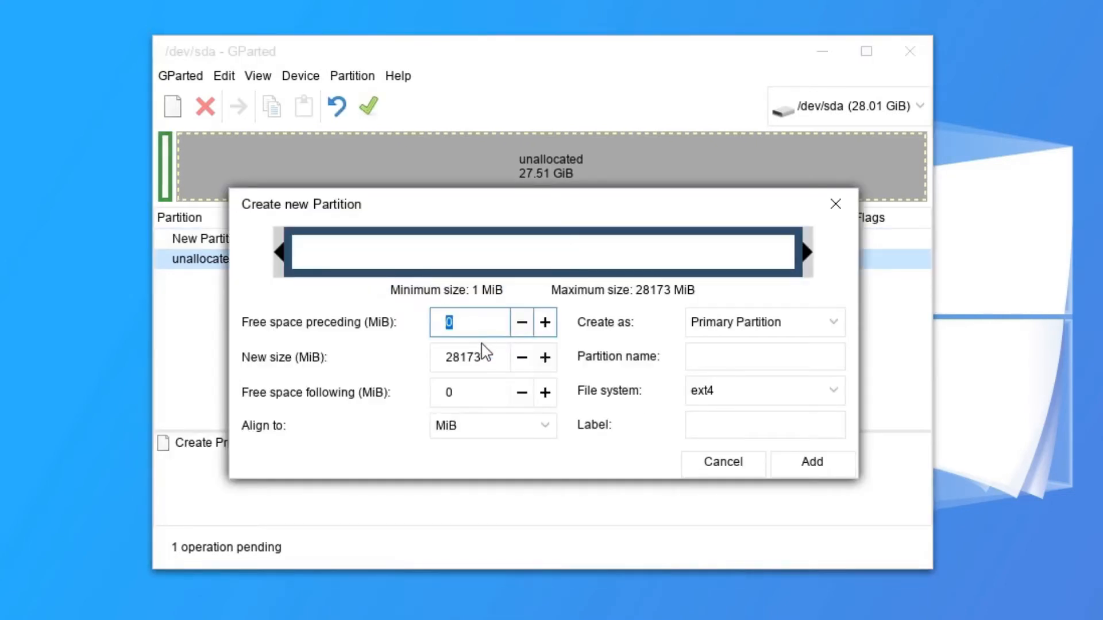
click(455, 357)
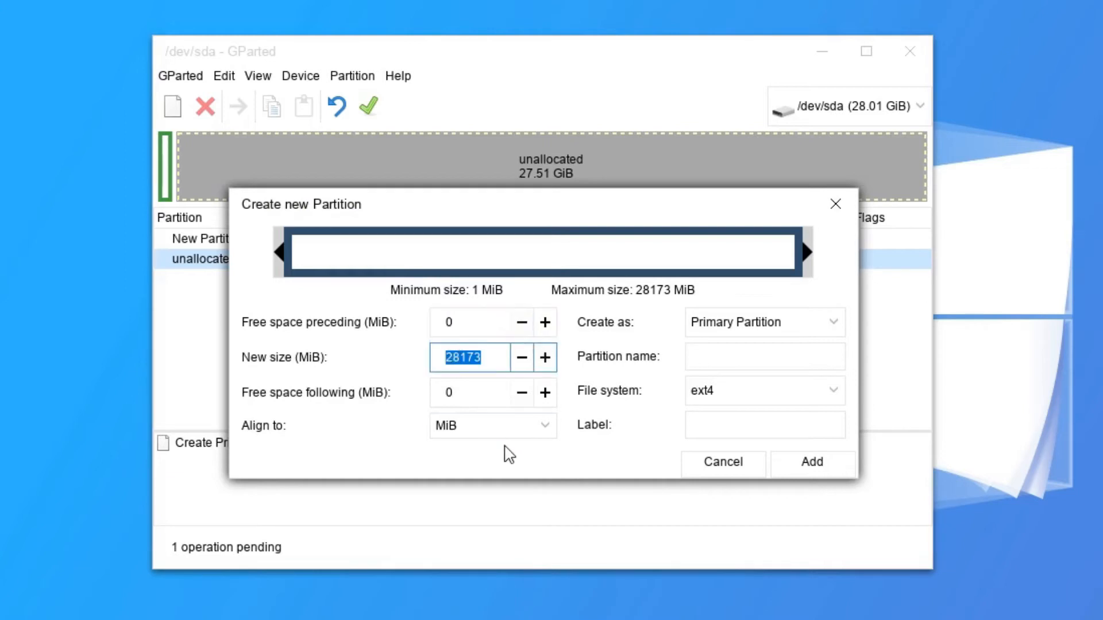
text(4096)
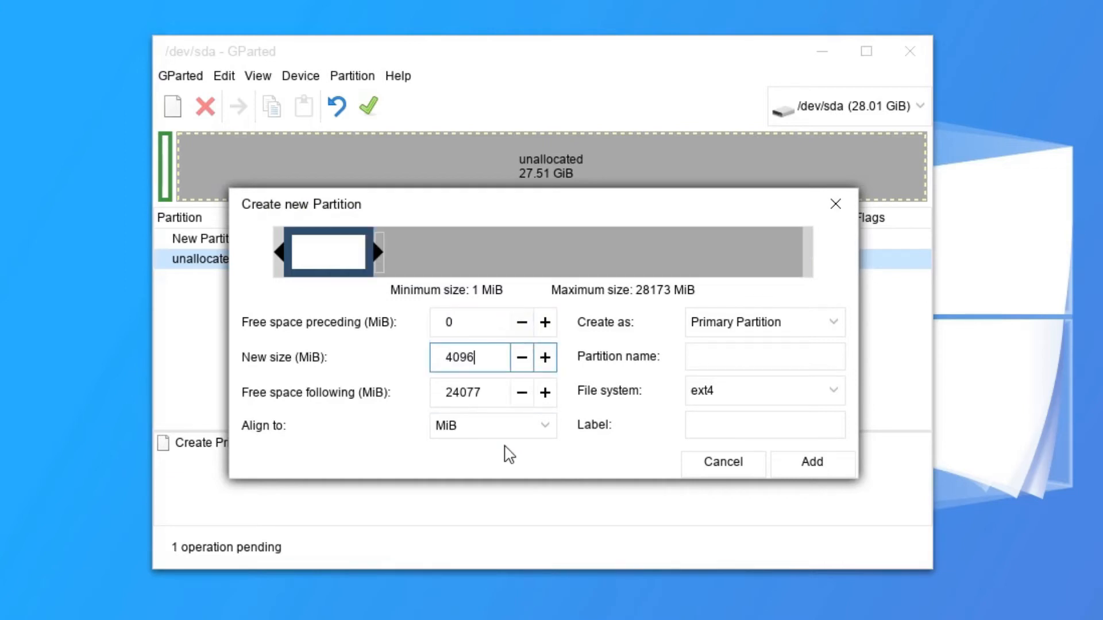
click(784, 403)
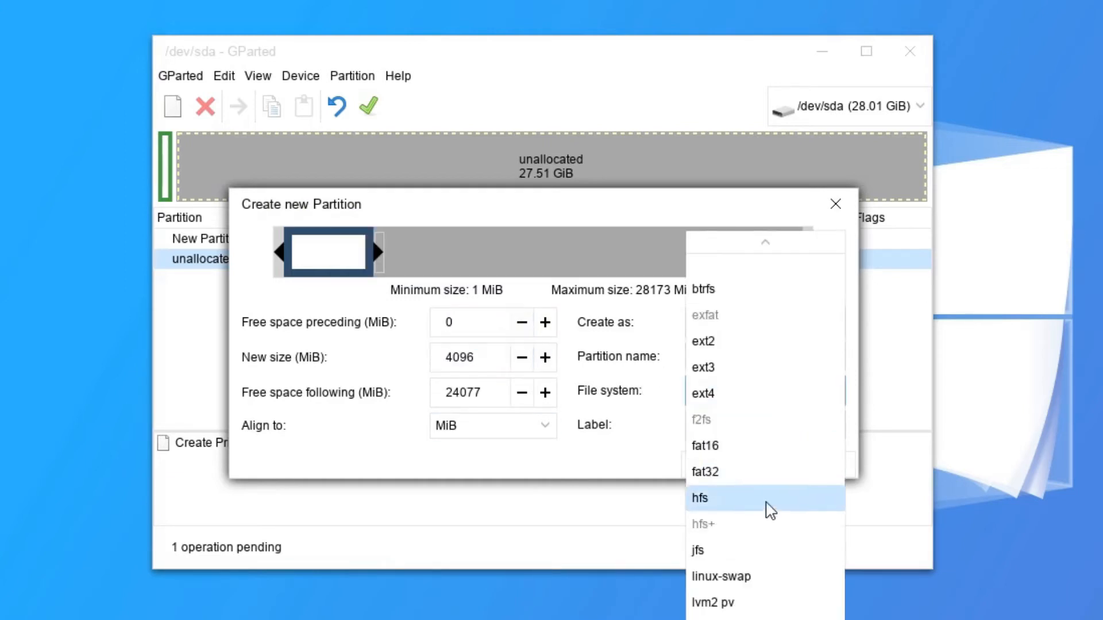
click(744, 576)
click(737, 422)
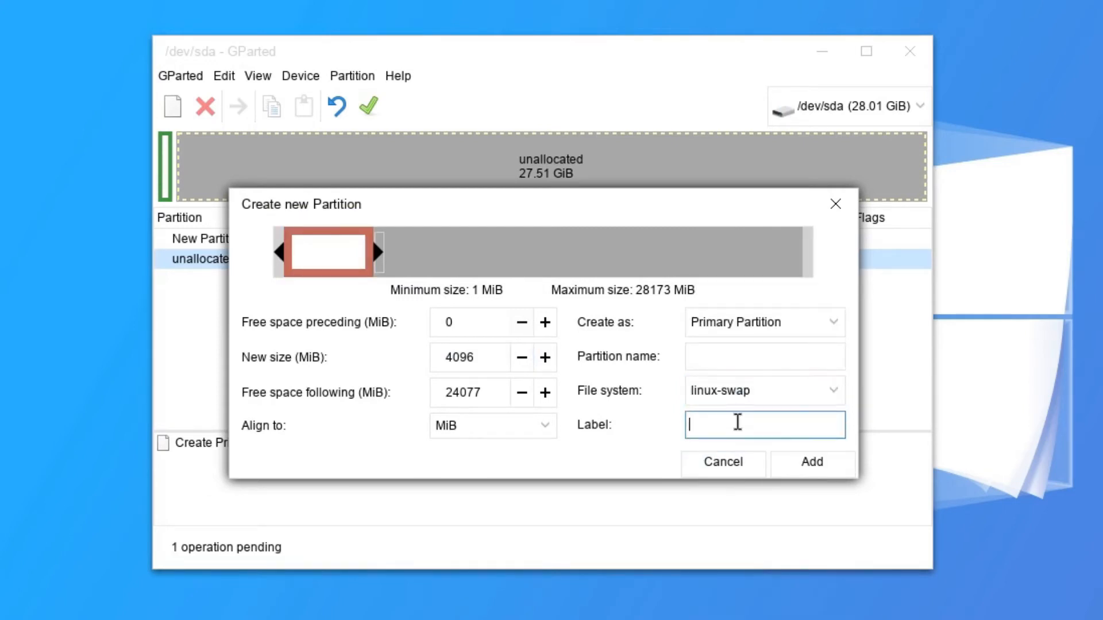
text(Swap)
click(811, 465)
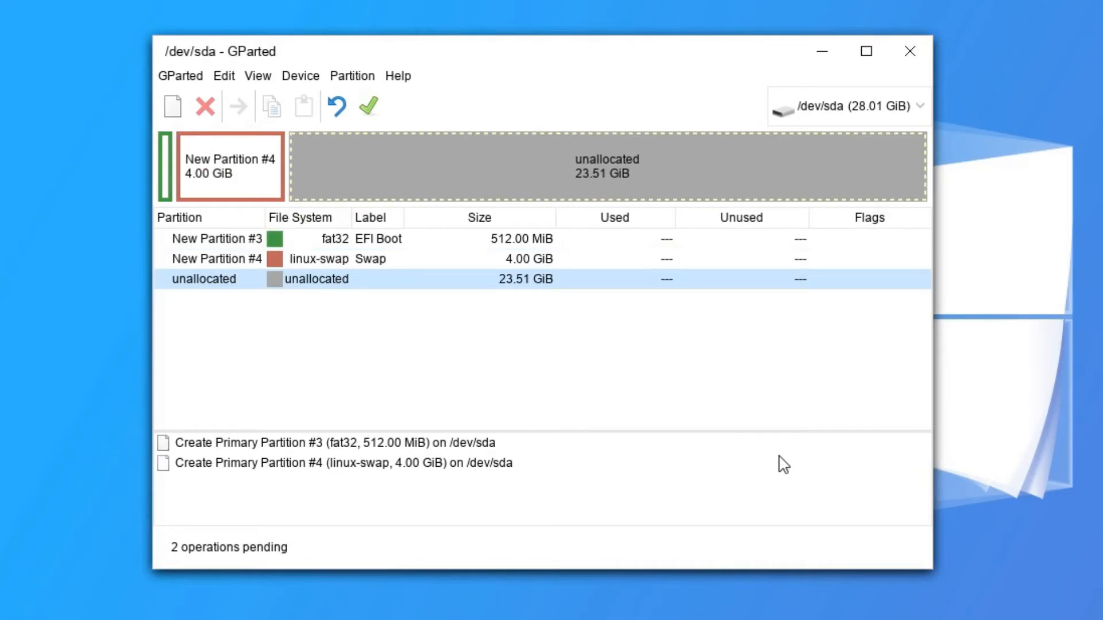
Queue an 8192 MiB ext4 partition labelled Root after Swap.
right_click(312, 283)
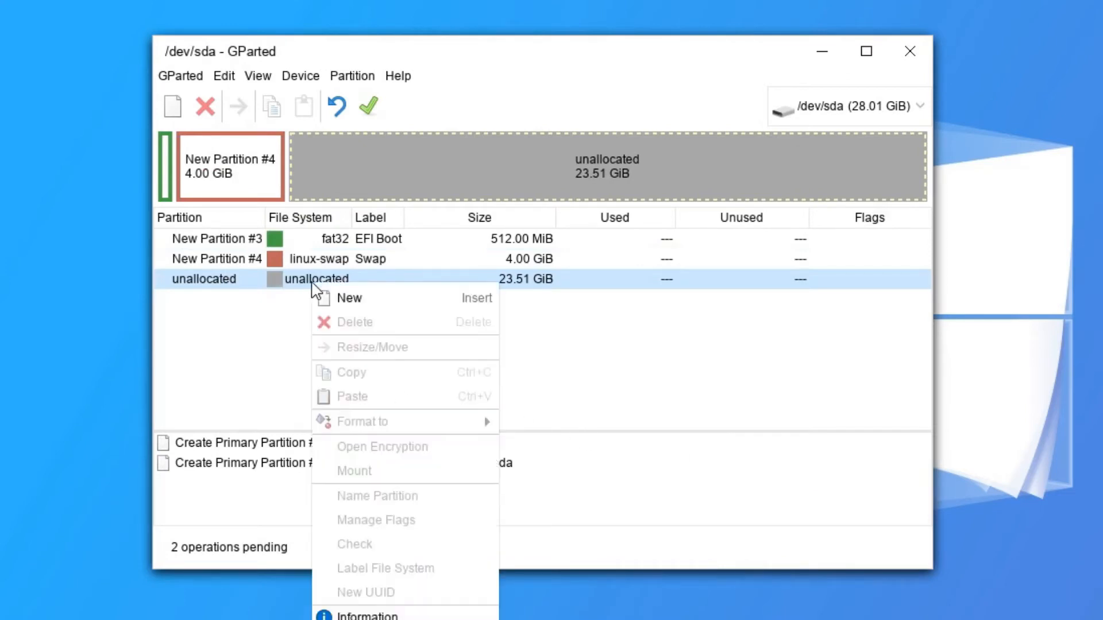
click(357, 297)
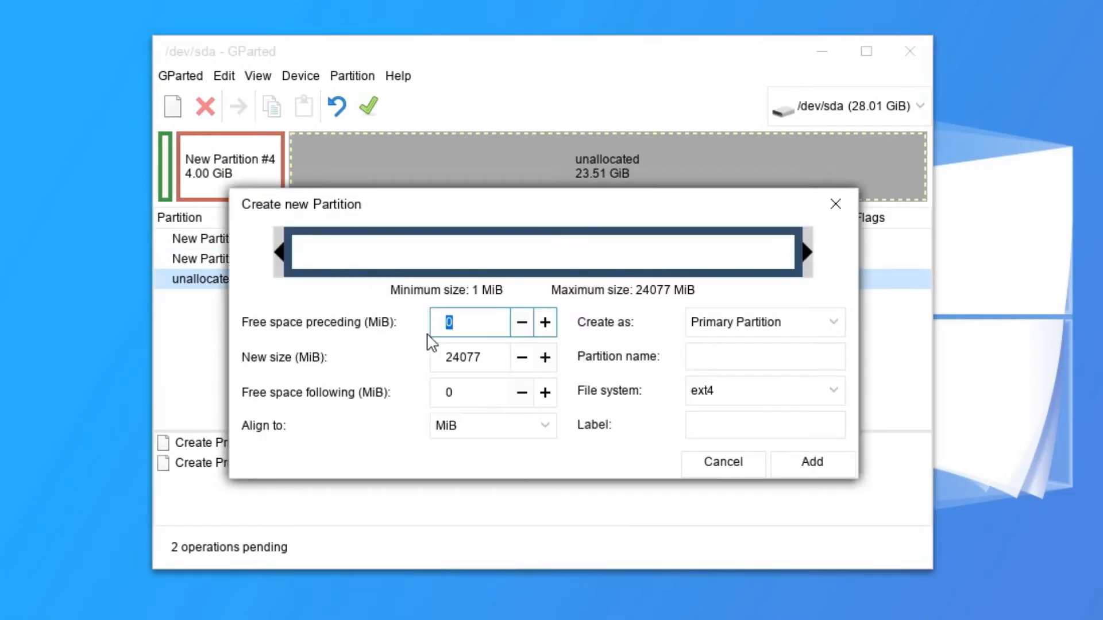
double_click(455, 359)
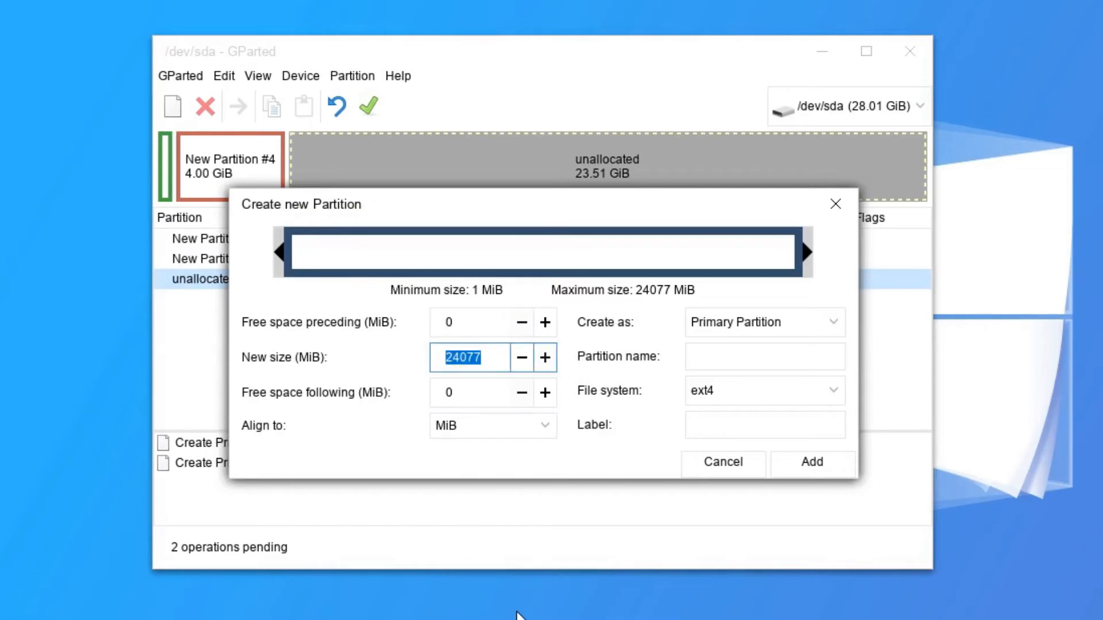
text(8192)
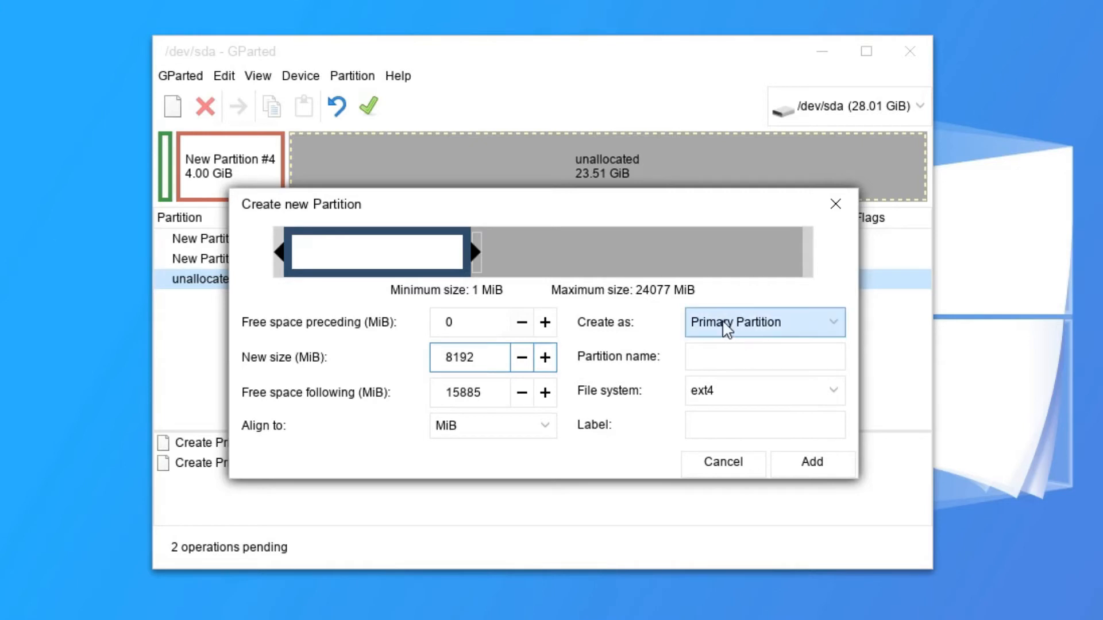
click(738, 425)
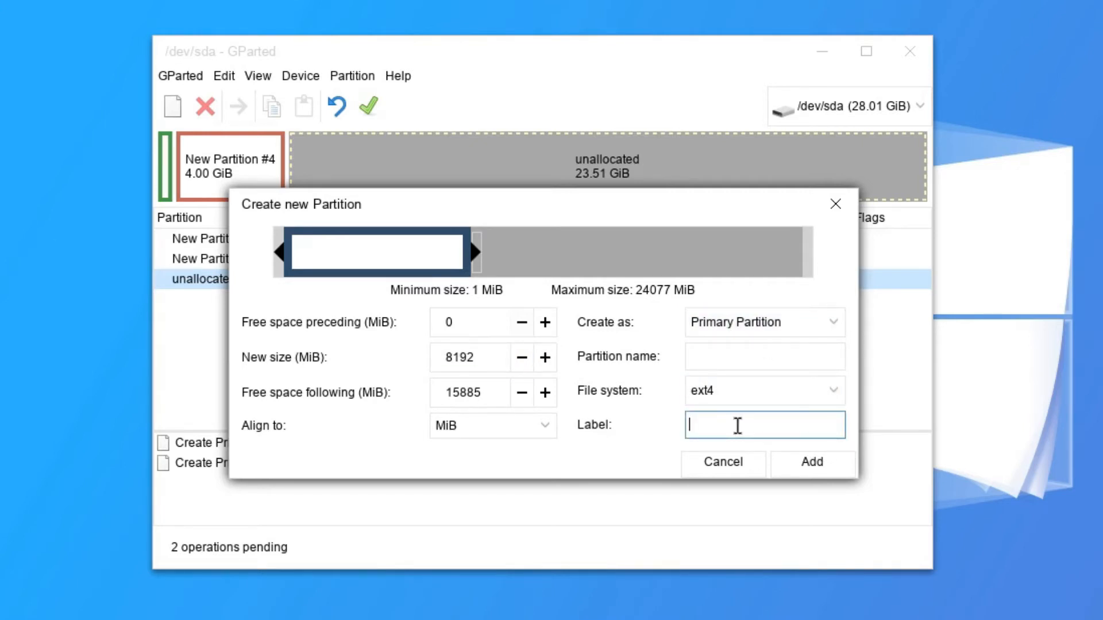
text(Root)
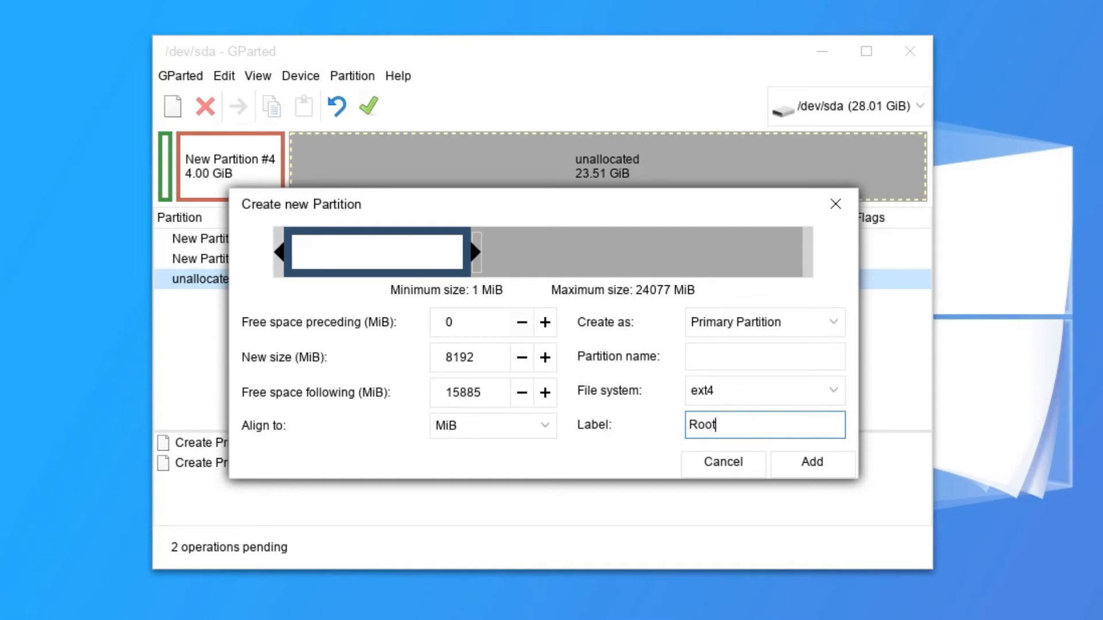
click(812, 462)
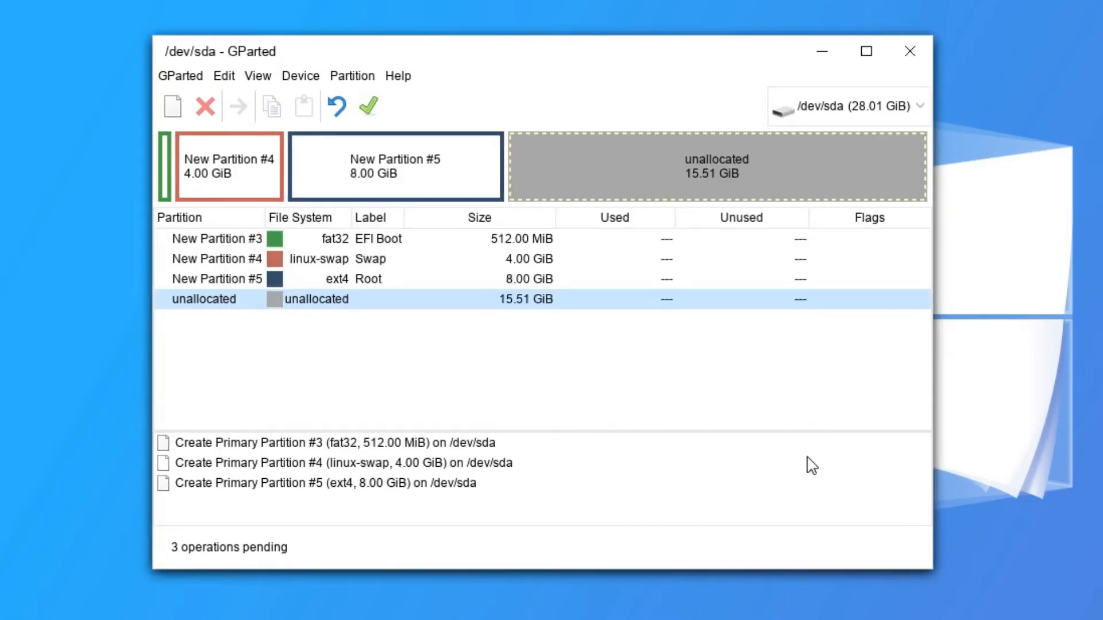
Queue a second 8192 MiB ext4 partition labelled Root2, leaving 7.51 GiB unallocated.
right_click(309, 303)
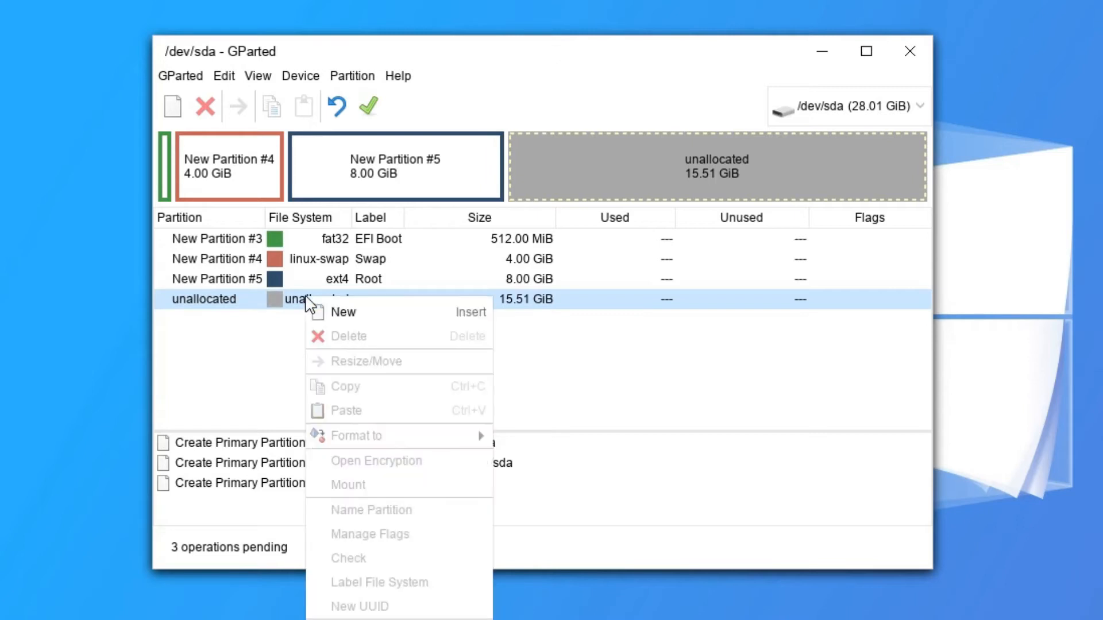
click(336, 311)
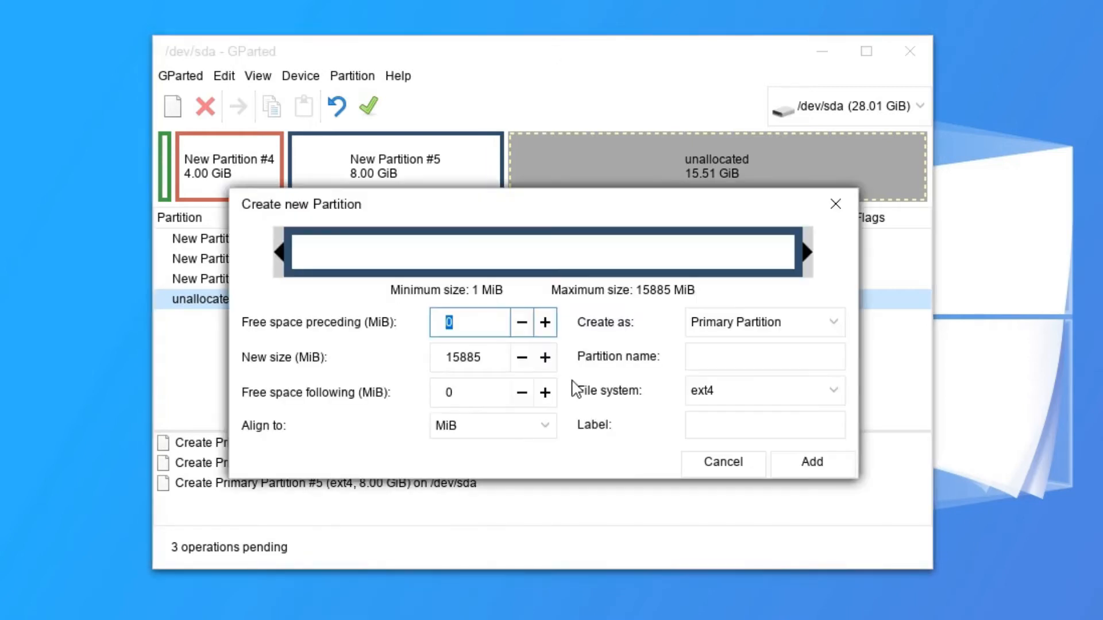
double_click(454, 357)
text(8192)
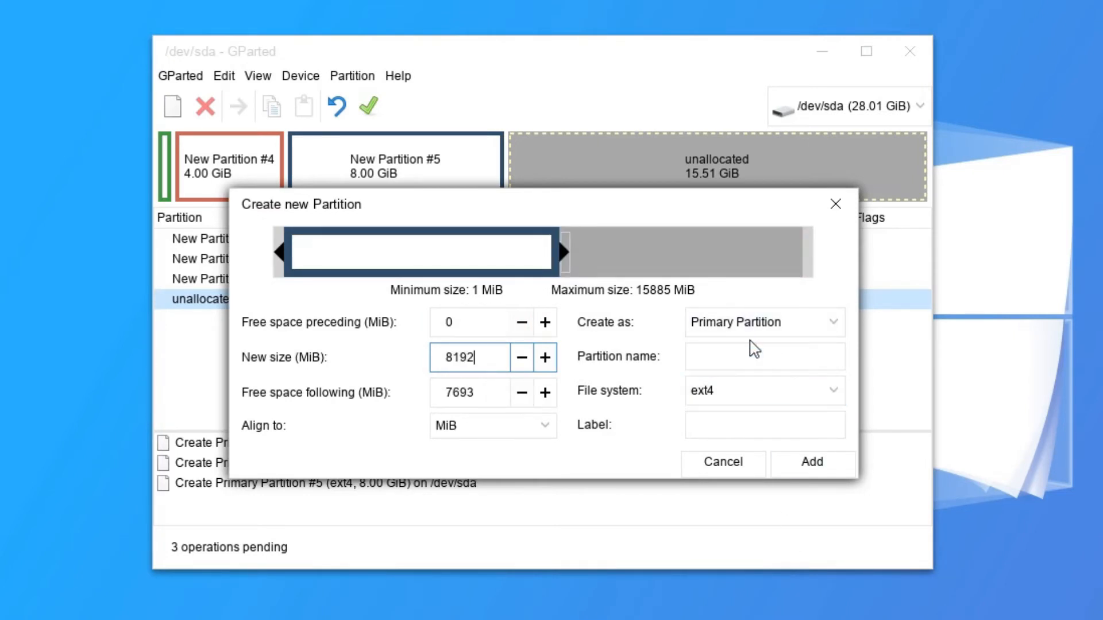
click(730, 429)
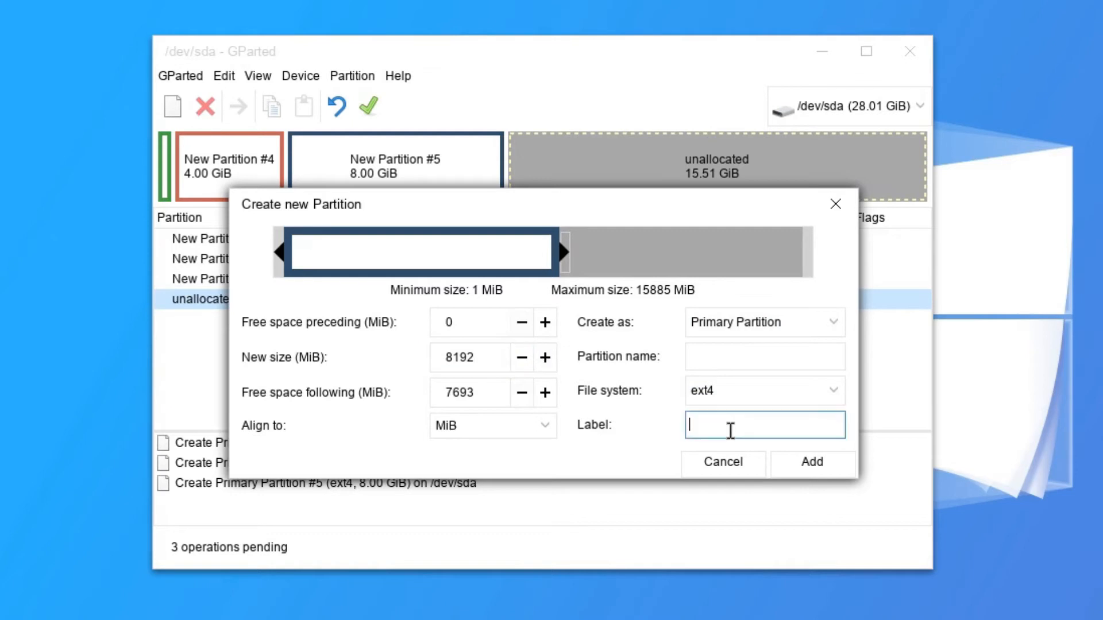
text(Root2)
click(807, 459)
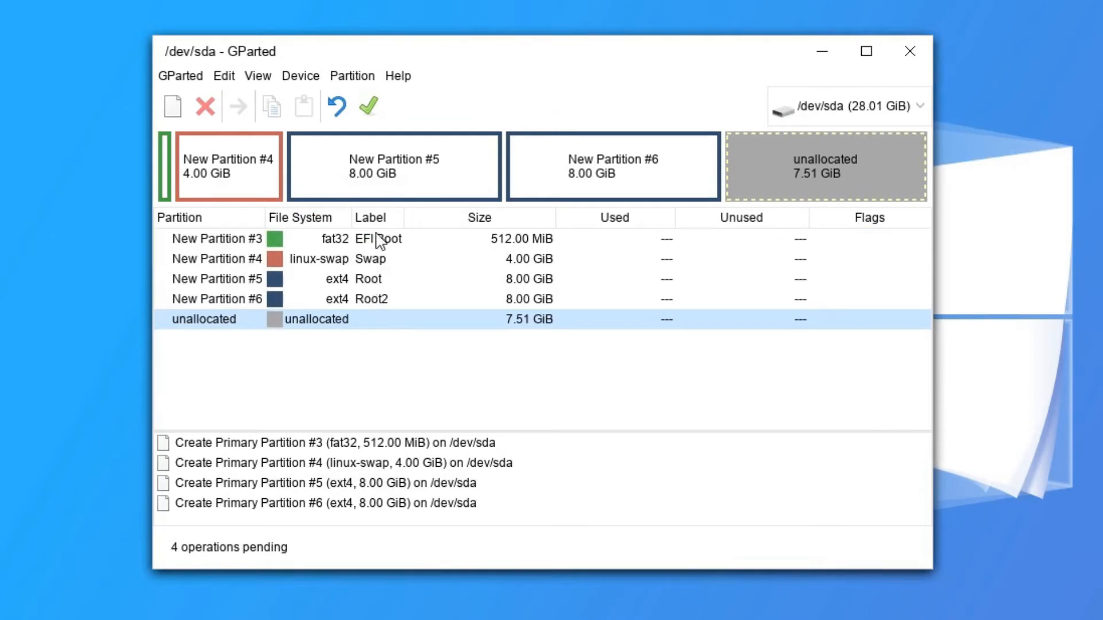
Queue an ntfs partition labelled Data filling the last 7.51 GiB.
right_click(322, 325)
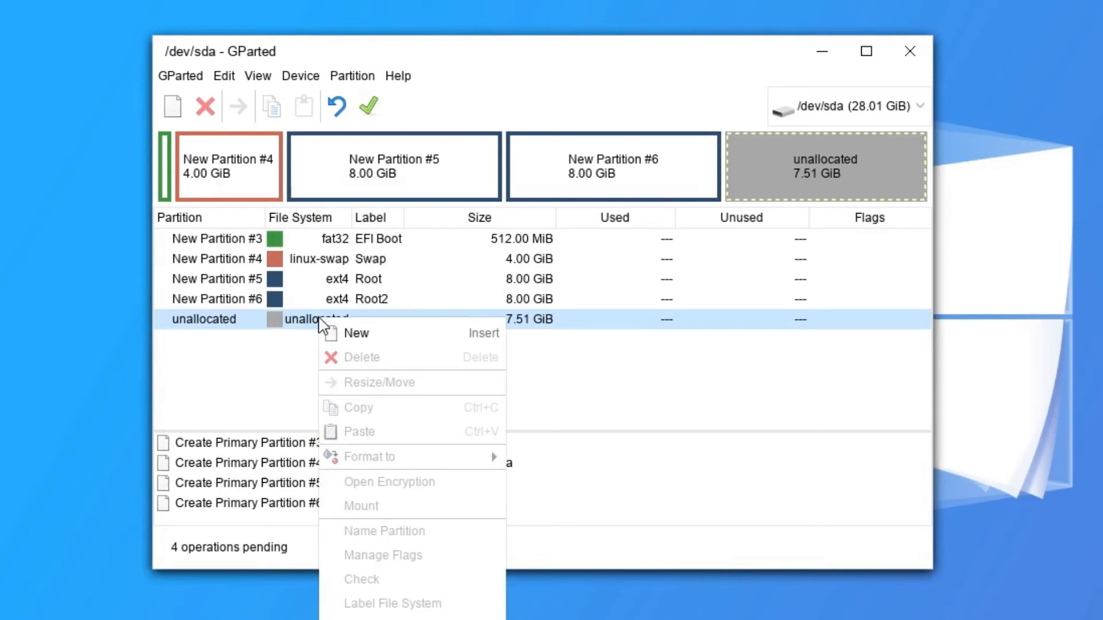
click(387, 338)
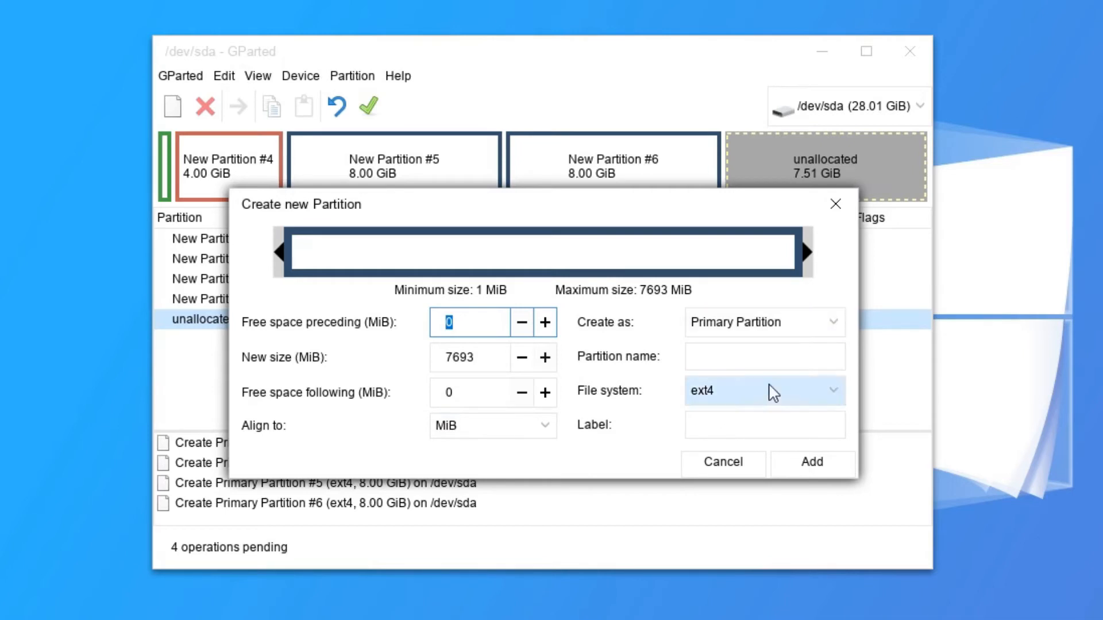
click(729, 423)
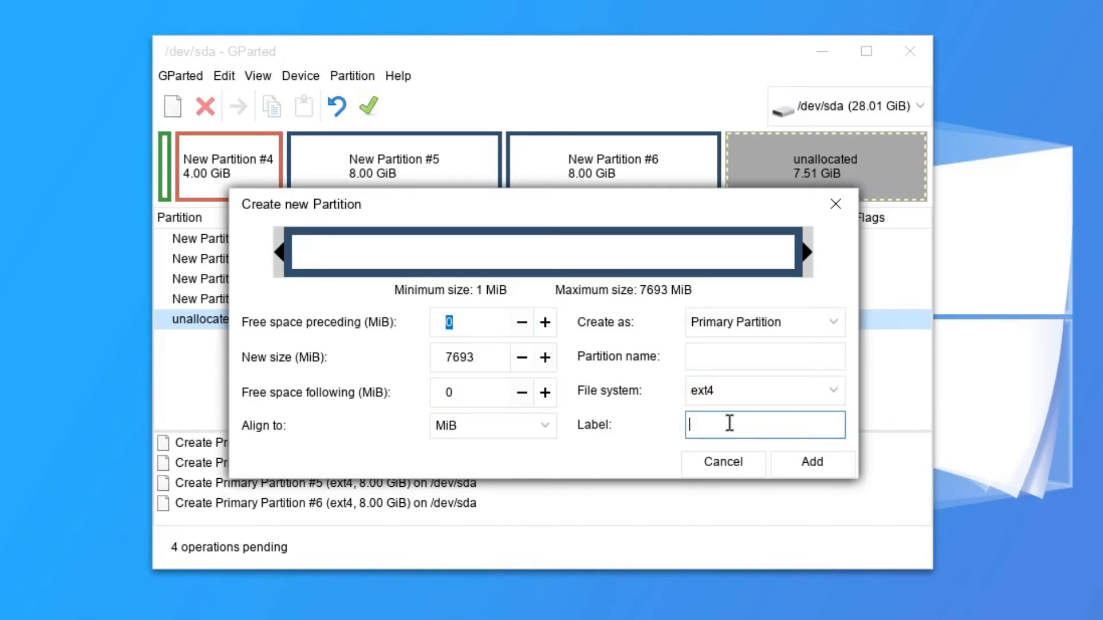
click(836, 393)
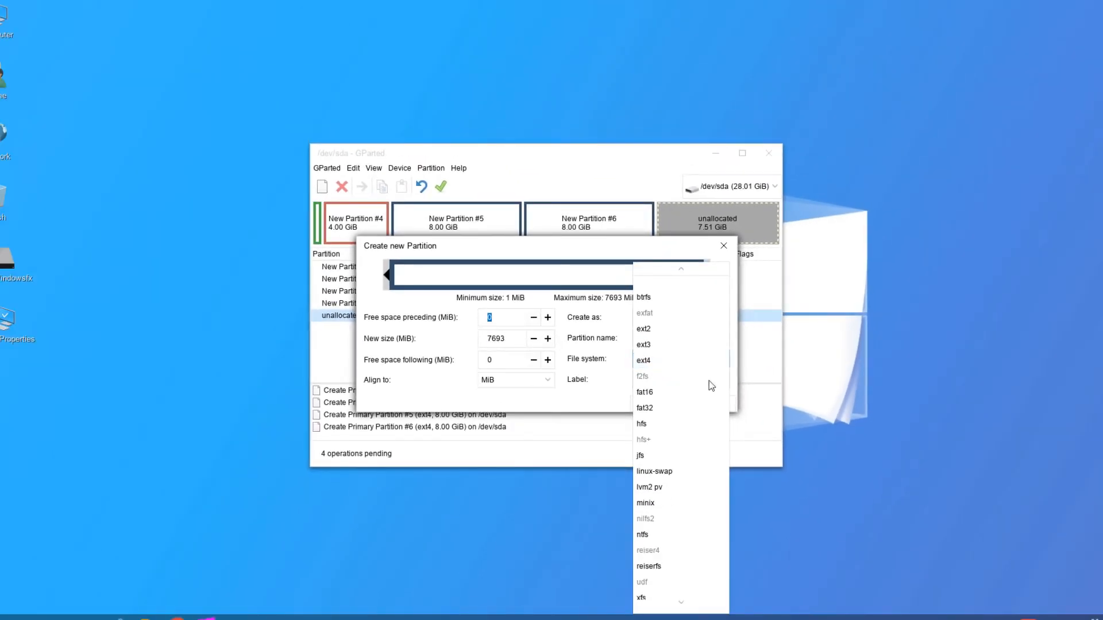
click(645, 535)
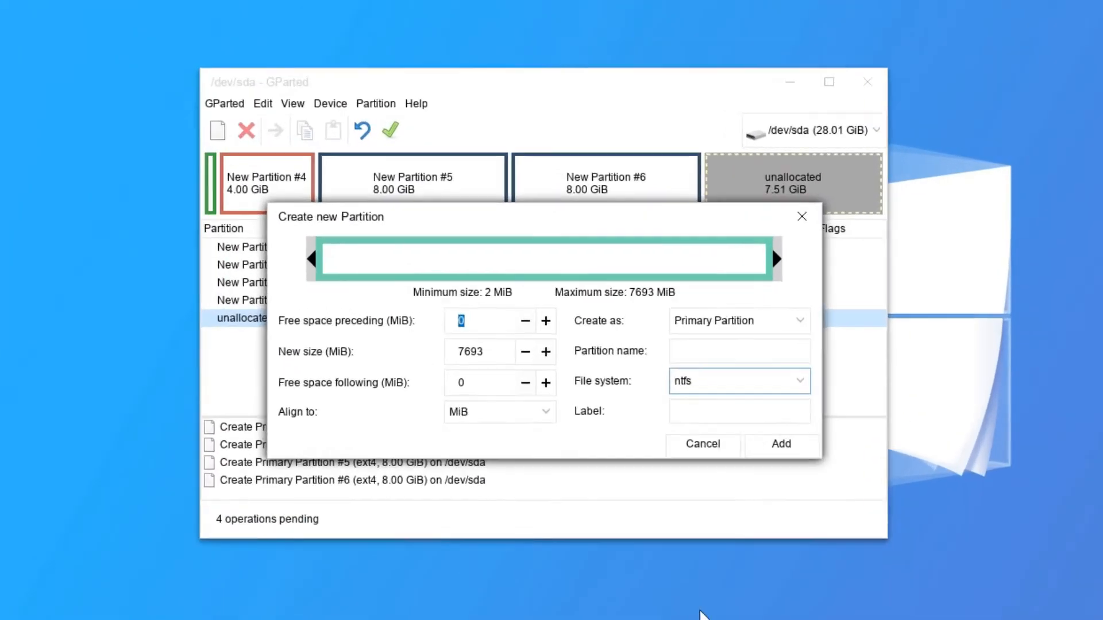
click(663, 383)
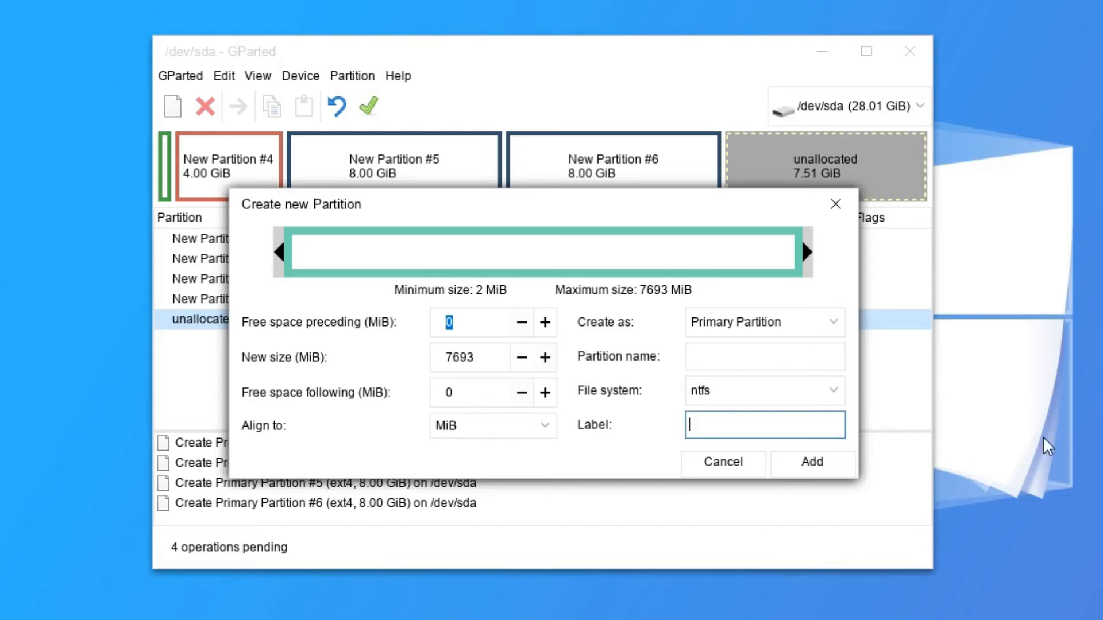
text(Data)
click(827, 464)
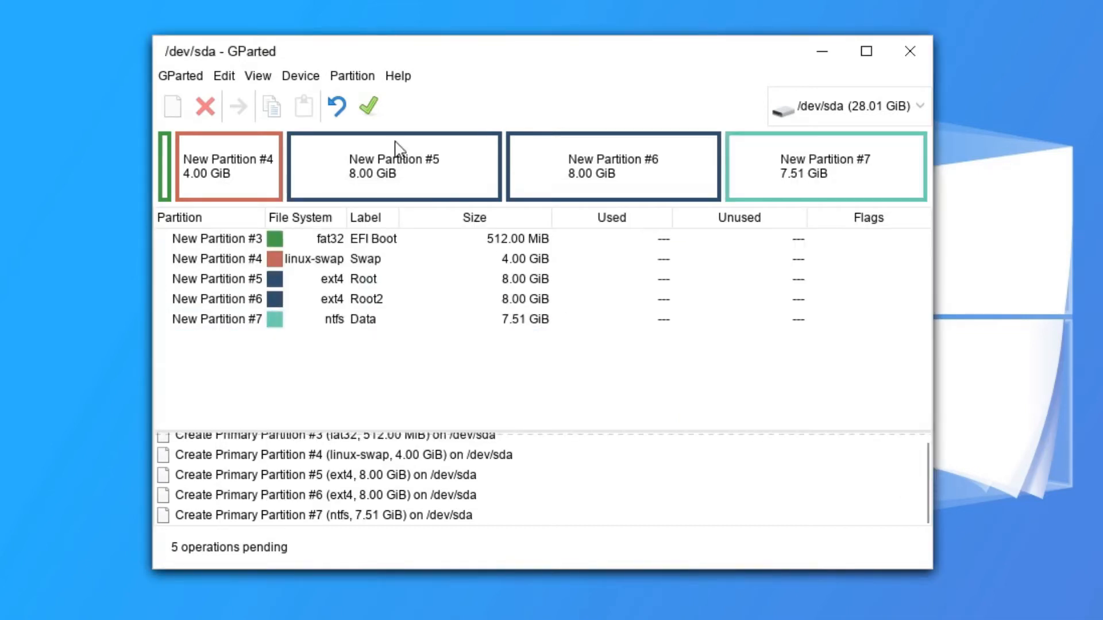
Write the five queued partitions sda1–sda5 to /dev/sda and close the summary.
click(368, 106)
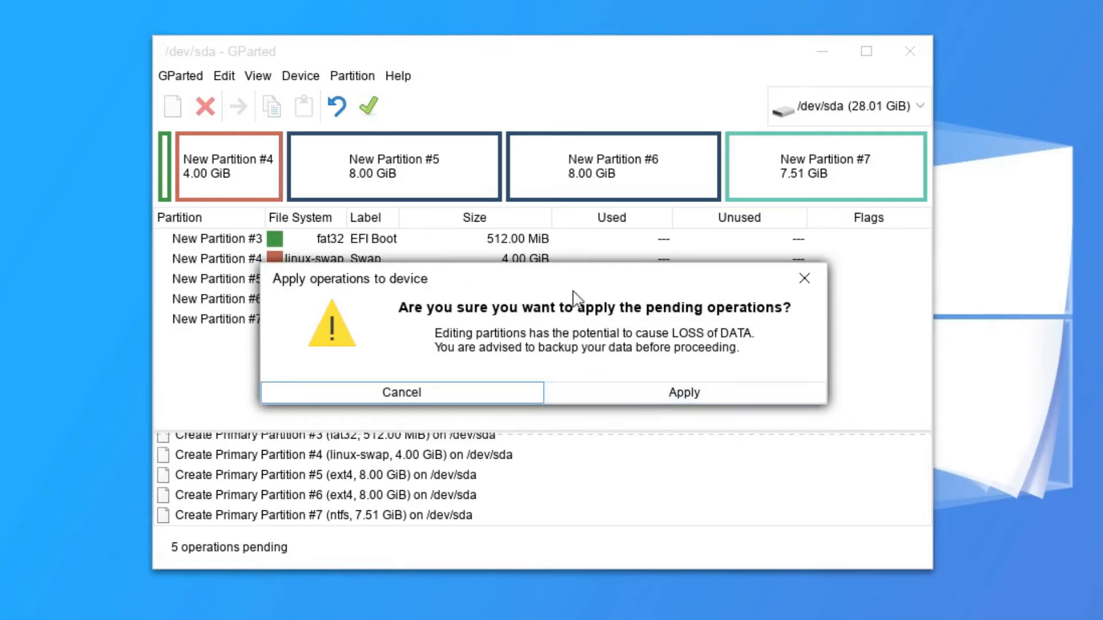
drag(573, 276, 484, 349)
click(562, 474)
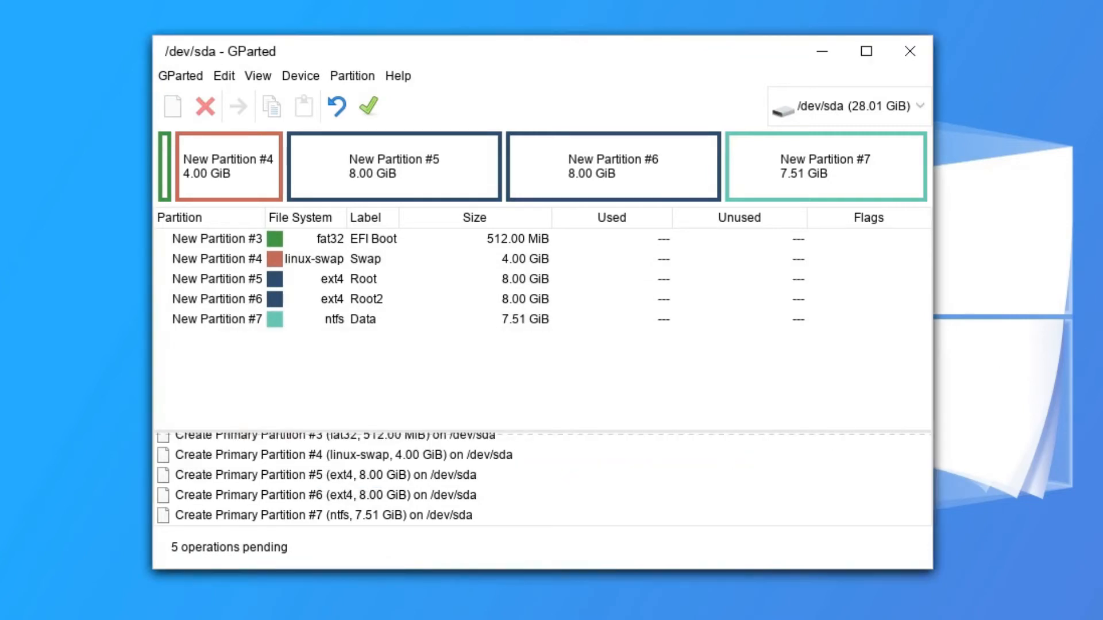
click(856, 601)
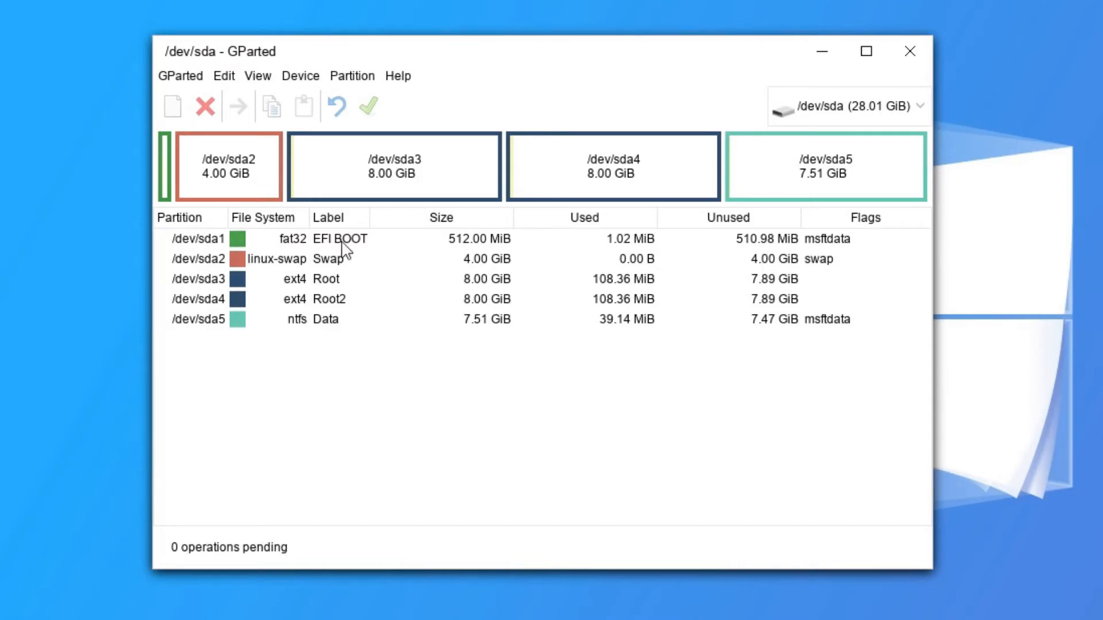
Set the boot and esp flags on /dev/sda1, replacing msftdata.
right_click(315, 244)
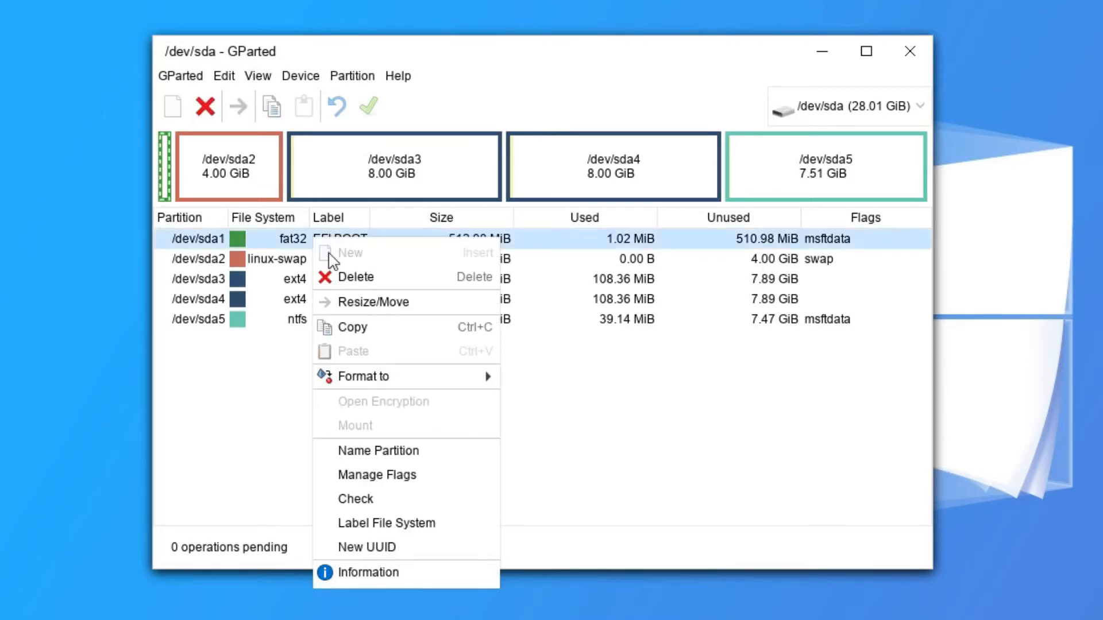
click(380, 472)
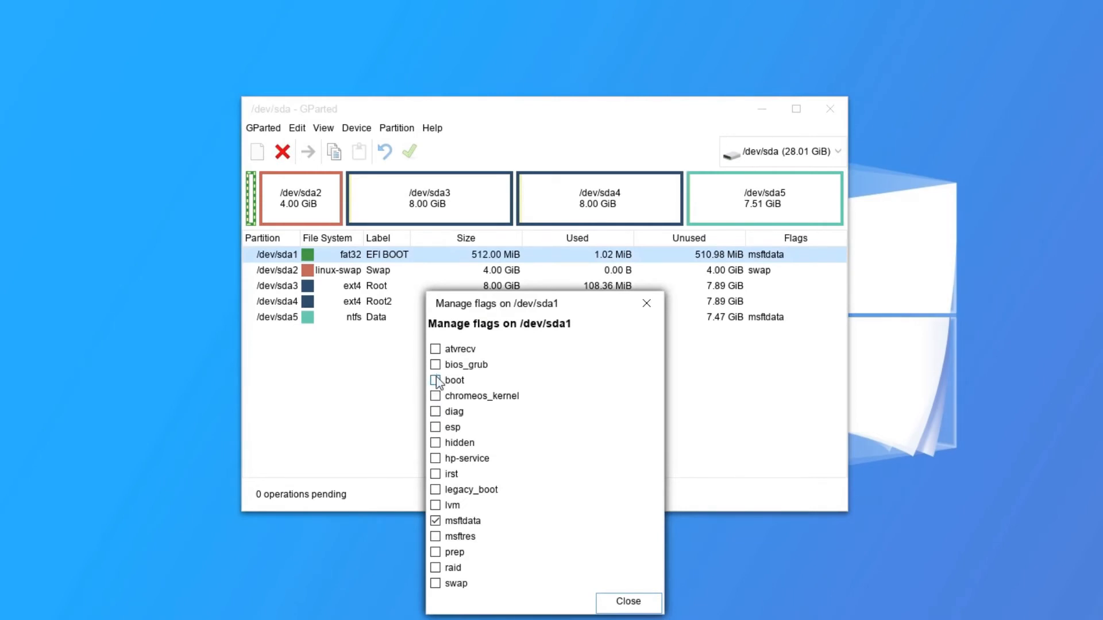
click(435, 381)
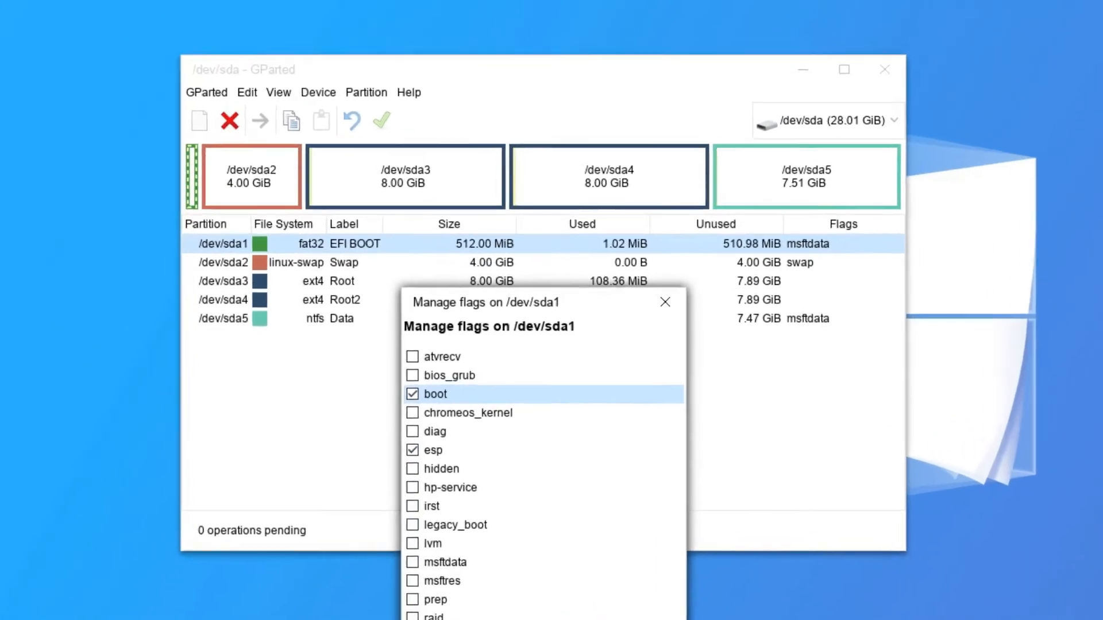
click(629, 603)
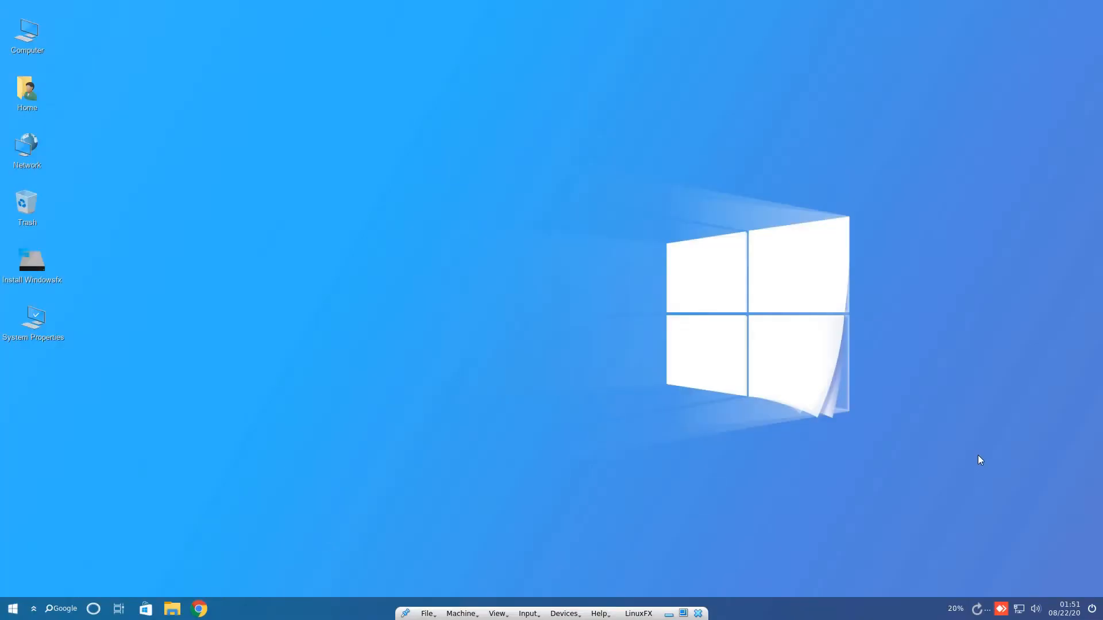
Shut down the LinuxFX guest and select the Windows 10 Dual Boot VM.
click(1092, 609)
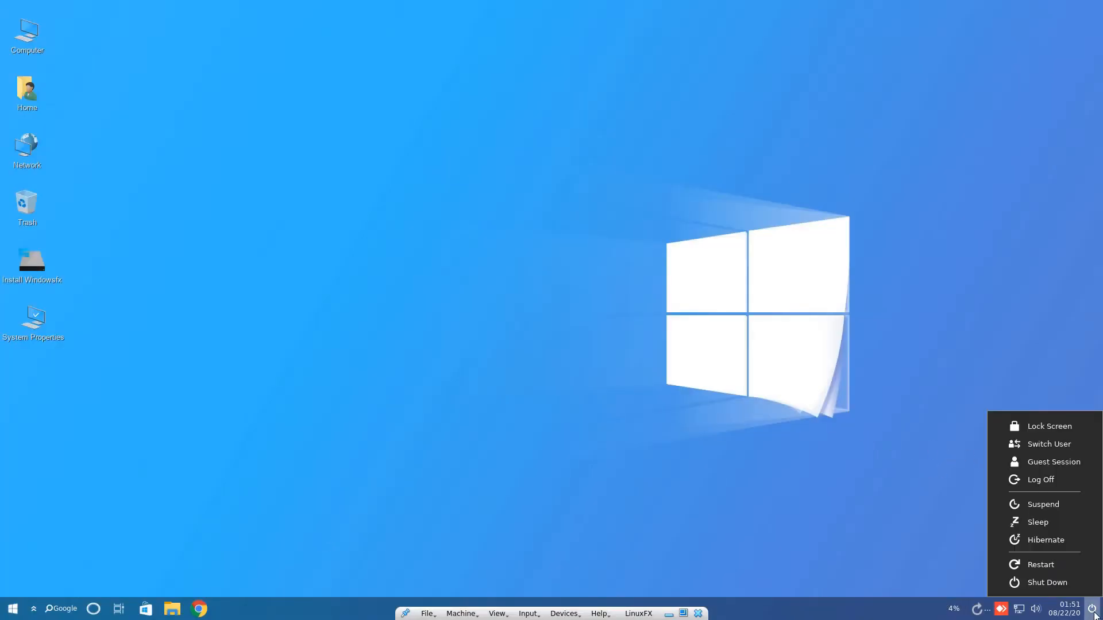
click(1060, 585)
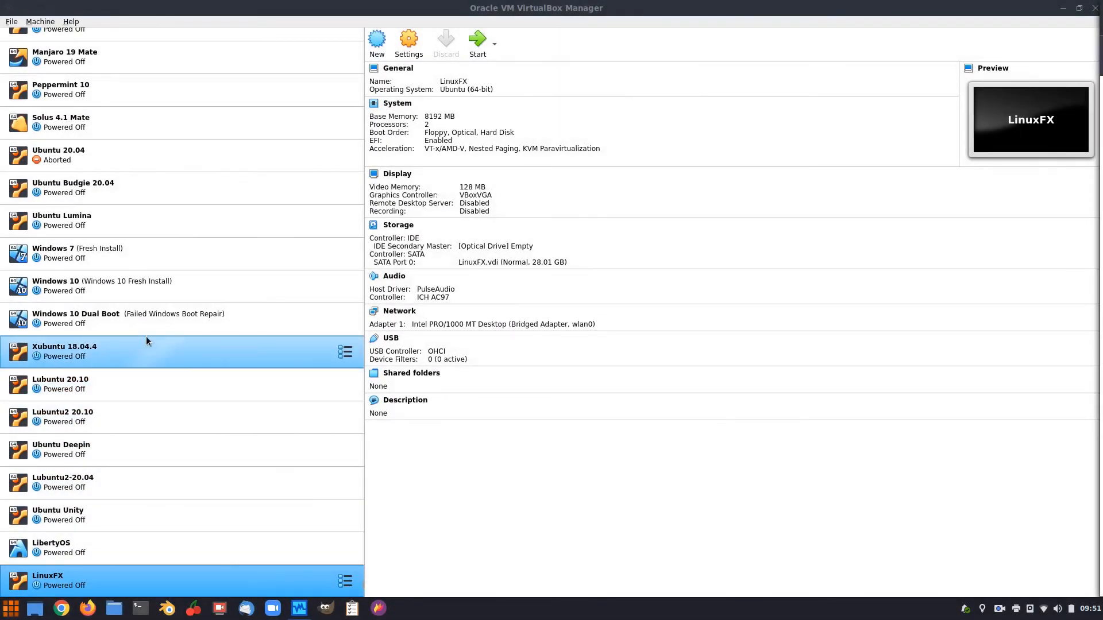
click(115, 320)
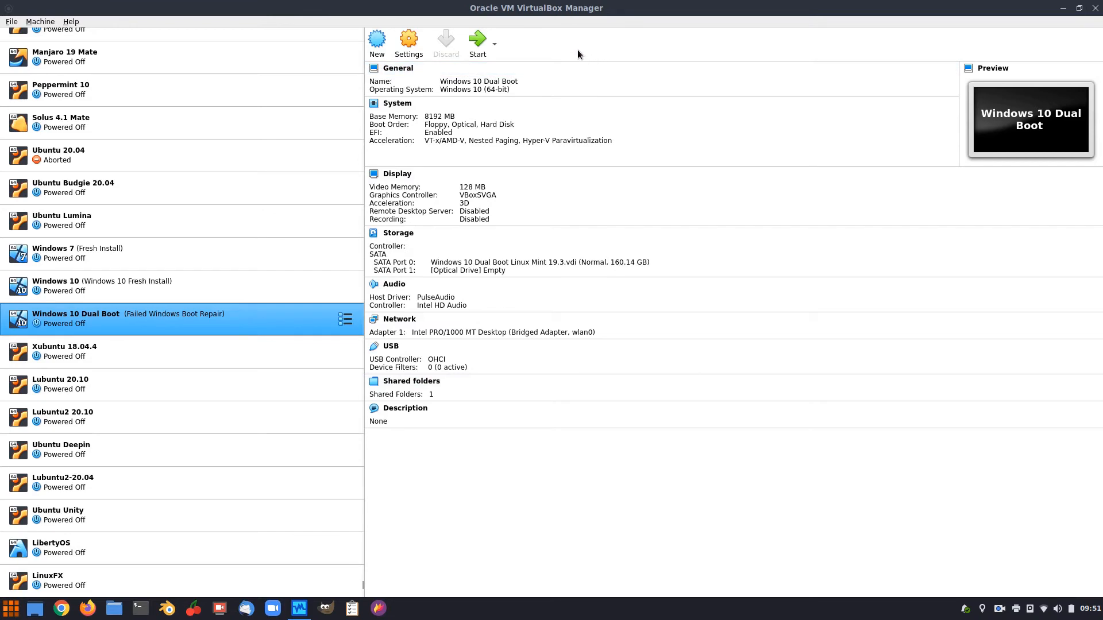
Insert ubuntu-20.04.1-desktop-amd64.iso into the VM's optical drive and start the VM.
click(409, 43)
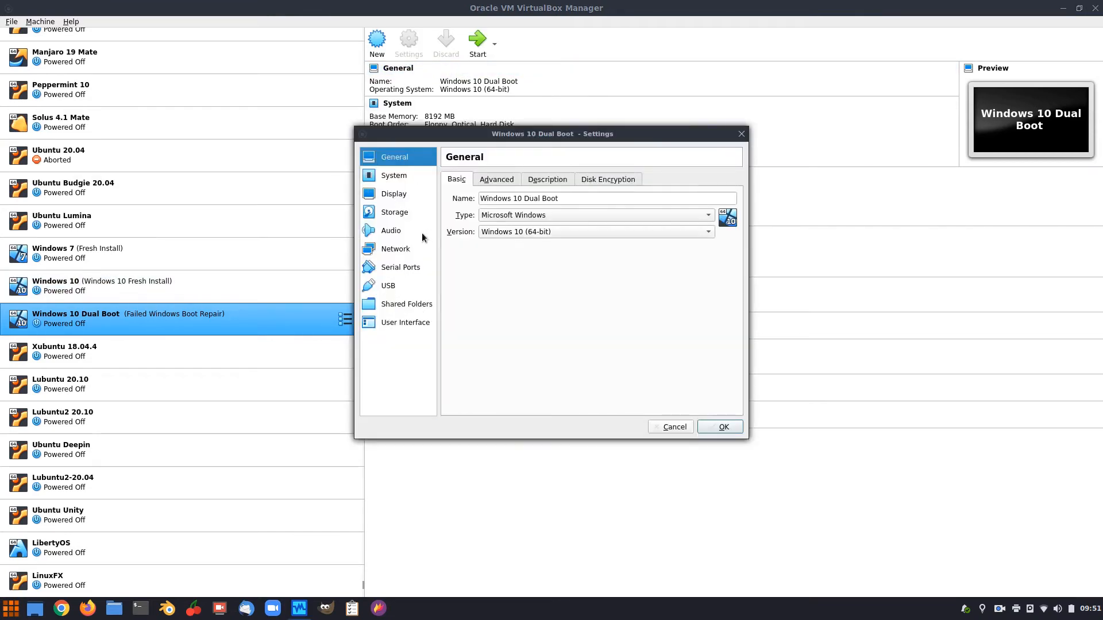
click(397, 213)
click(736, 191)
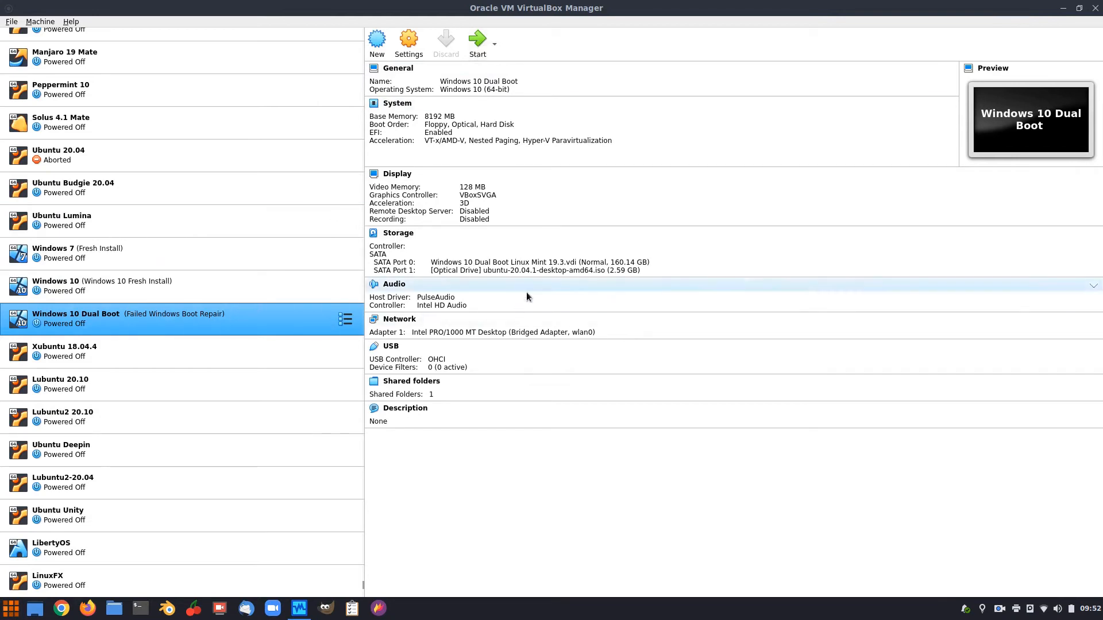
click(477, 48)
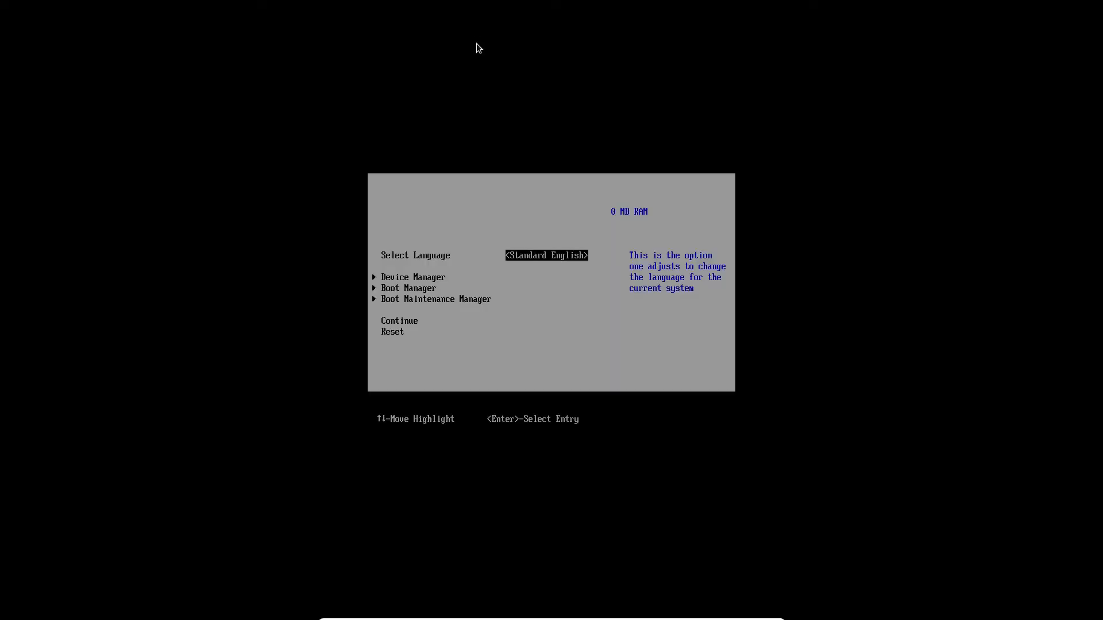
Boot from the UEFI VBOX CD-ROM through the firmware Boot Manager.
key(Down)
key(Down)
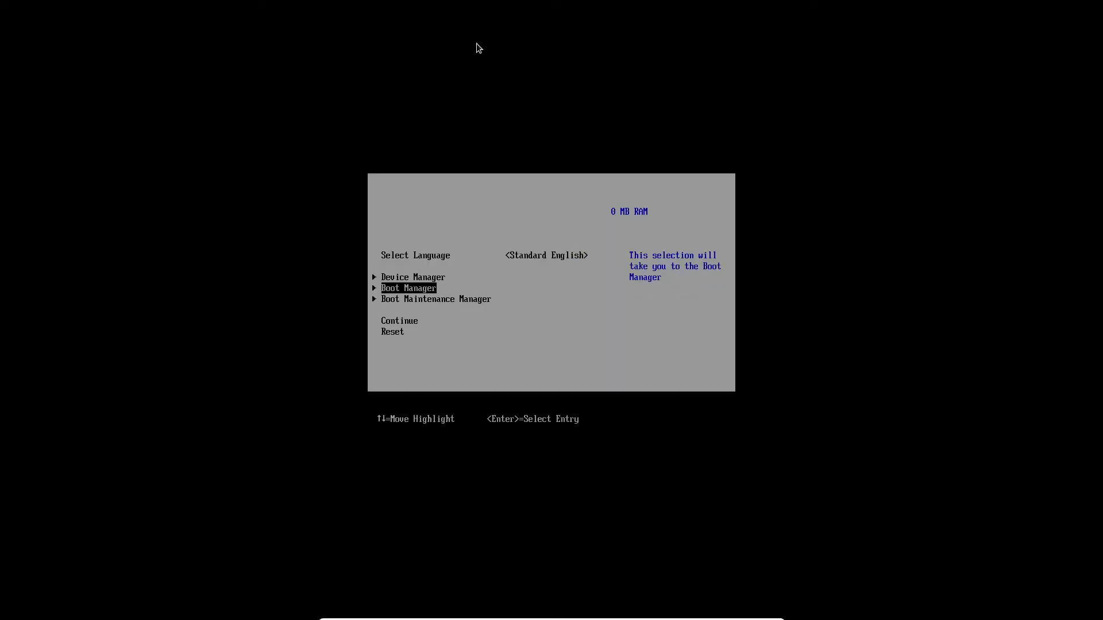
key(Return)
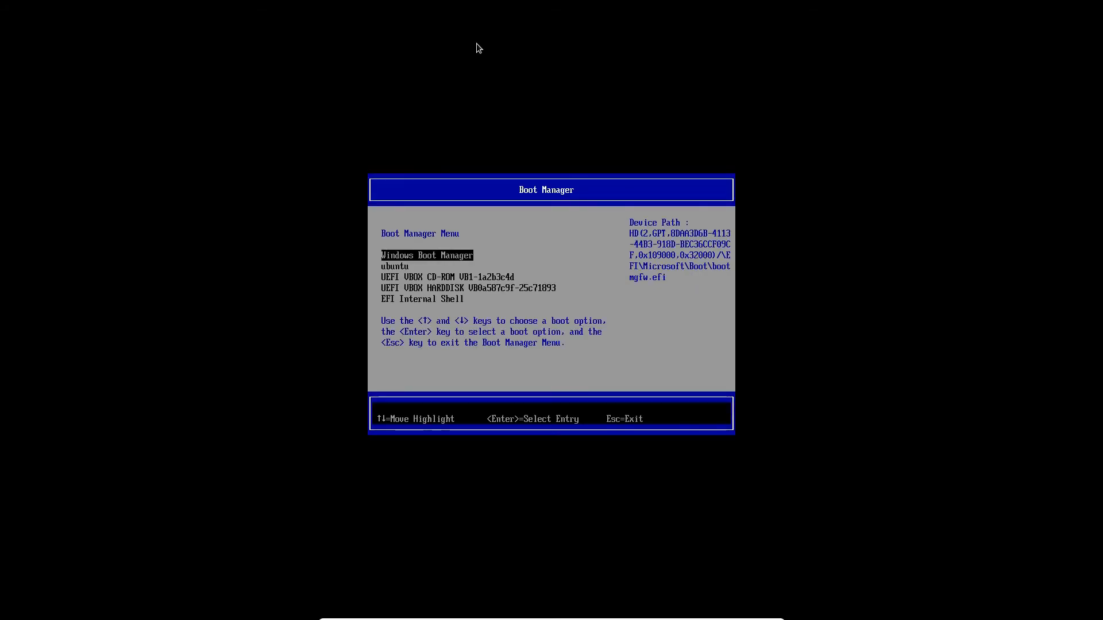
key(Down)
key(Down)
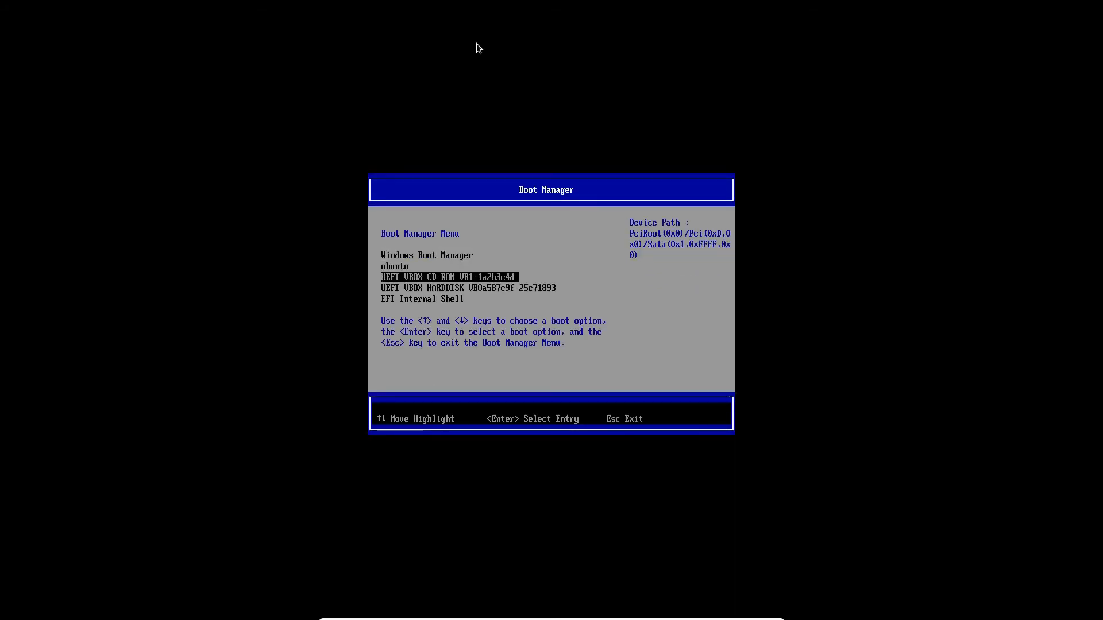
key(Return)
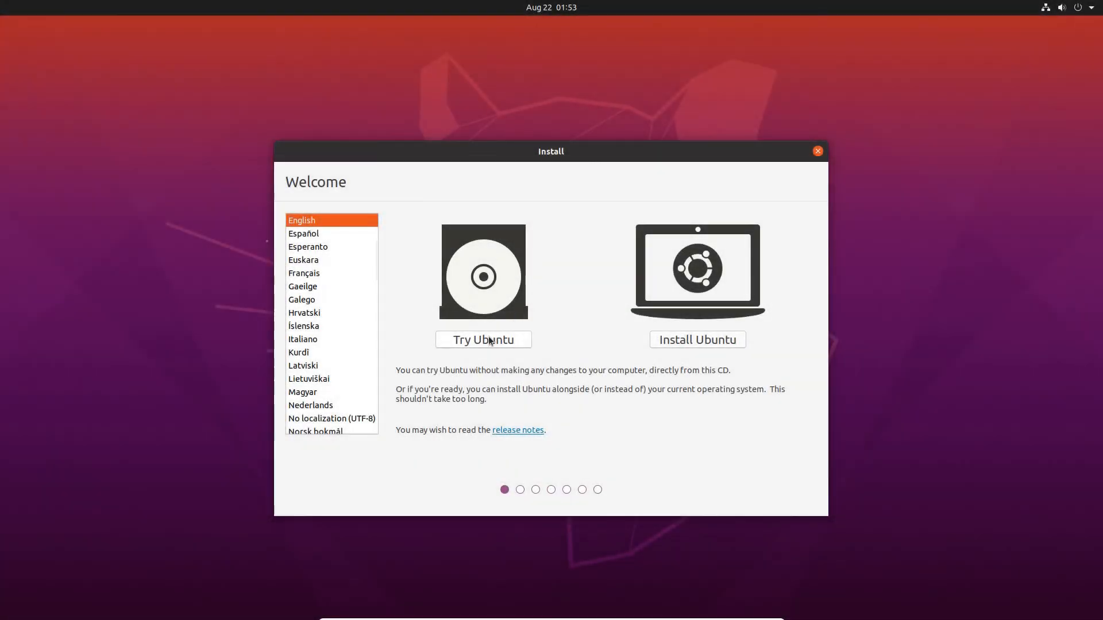
Start the Try Ubuntu live session and launch GParted from the applications search.
click(490, 340)
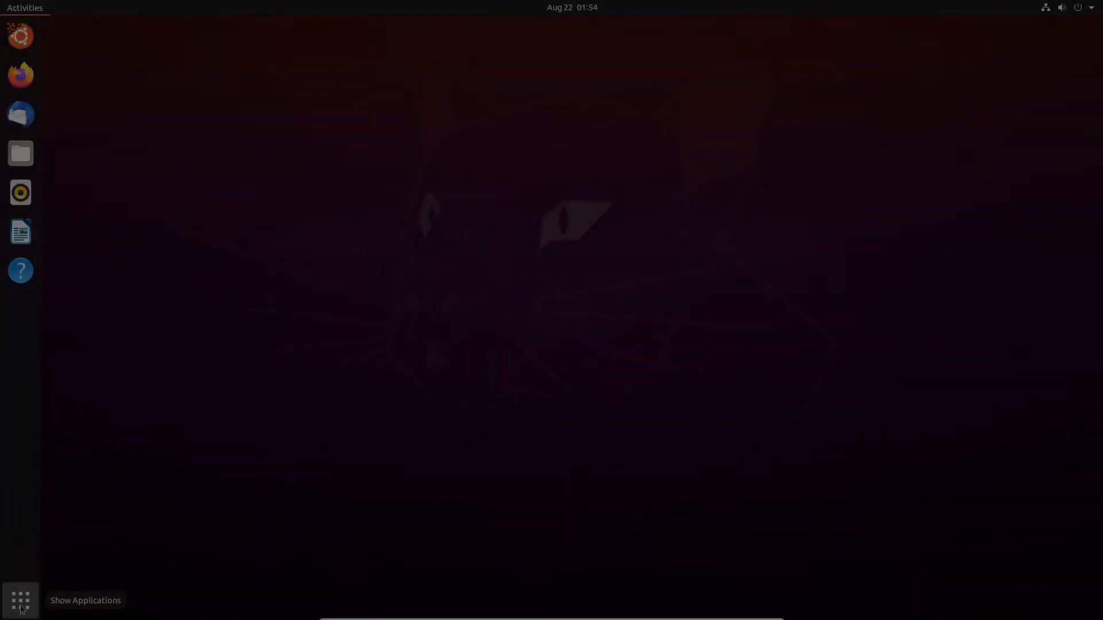
click(20, 603)
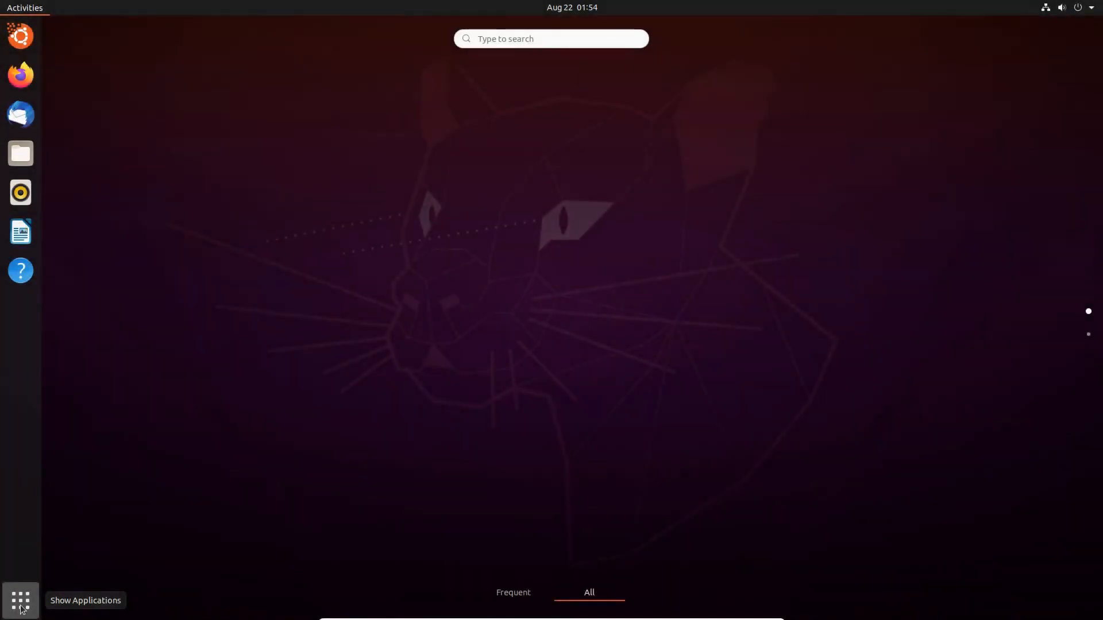
text(gpal)
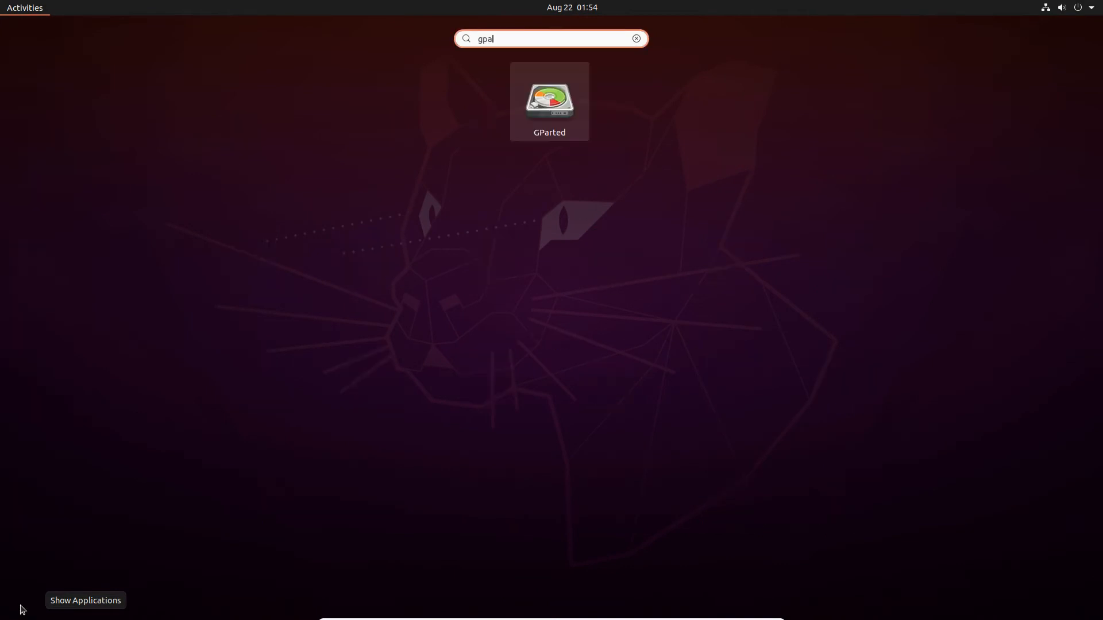
key(Return)
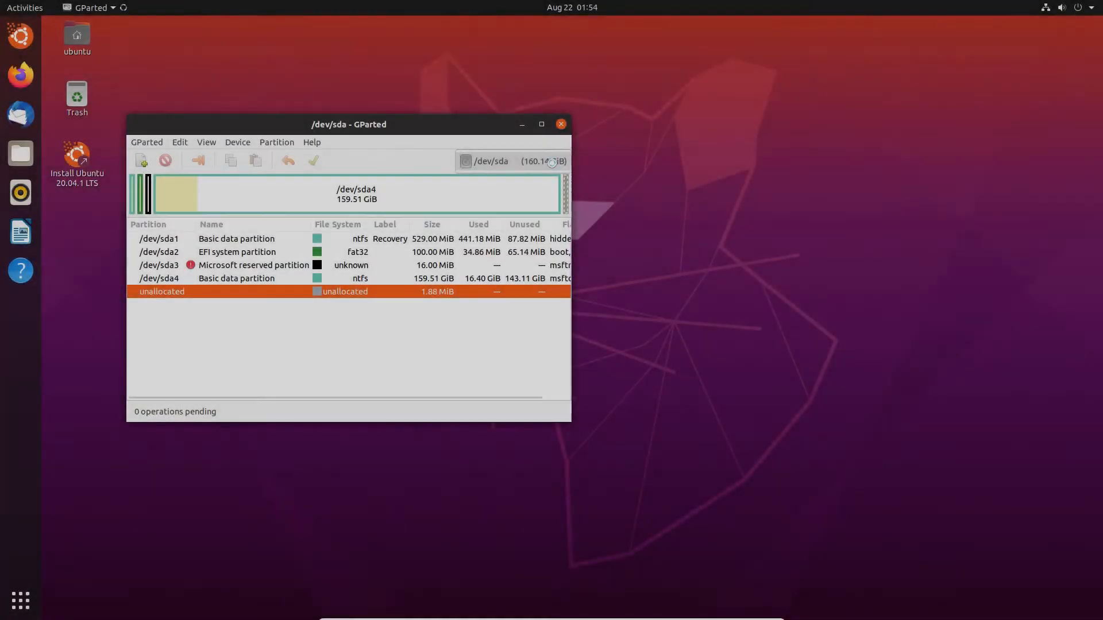
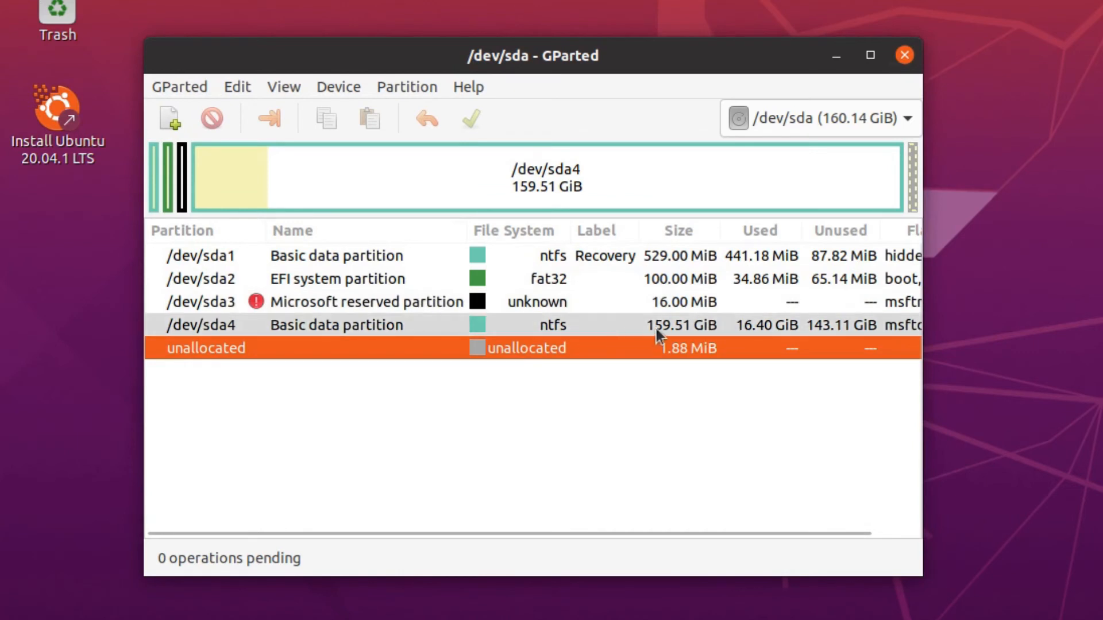
Inspect the disk layout: recovery, EFI, reserved and /dev/sda4 partitions, plus the small unallocated gap.
click(681, 326)
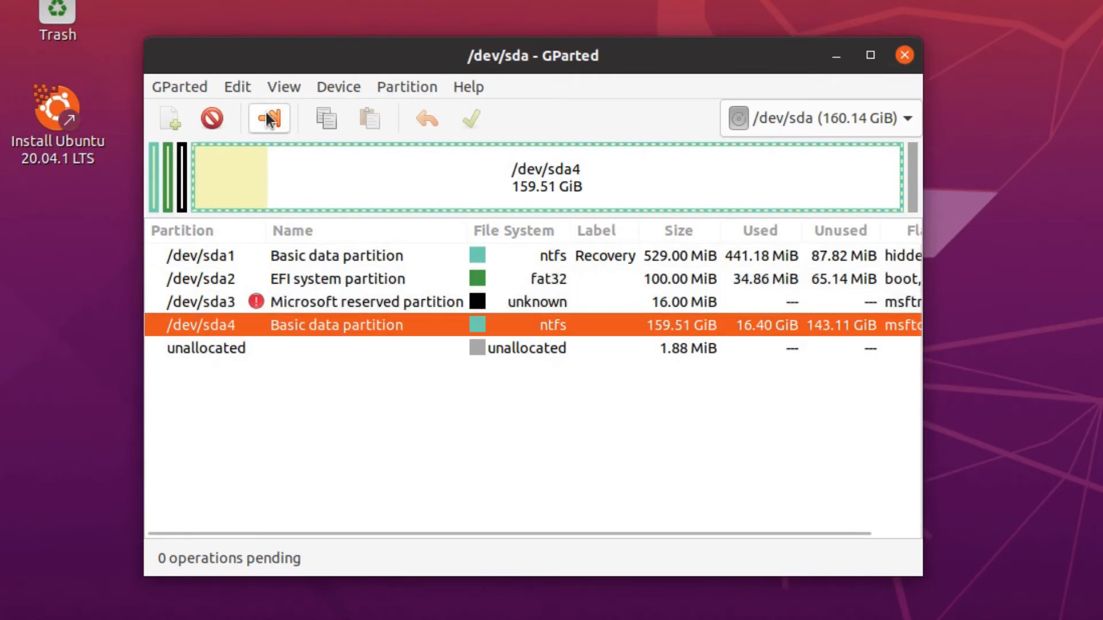
click(319, 301)
click(322, 278)
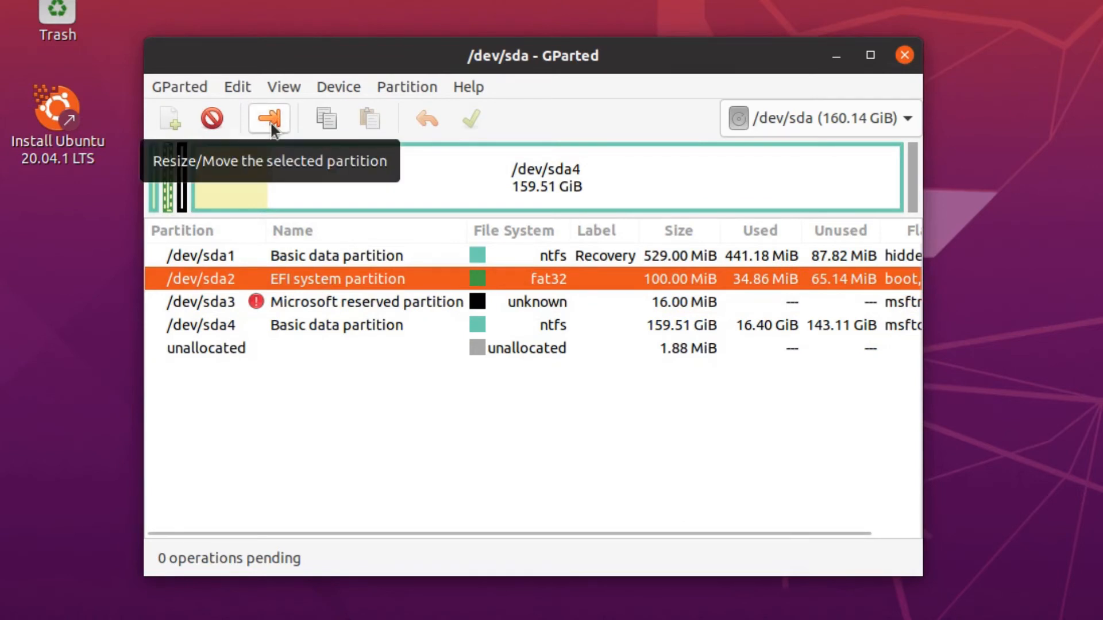
click(309, 253)
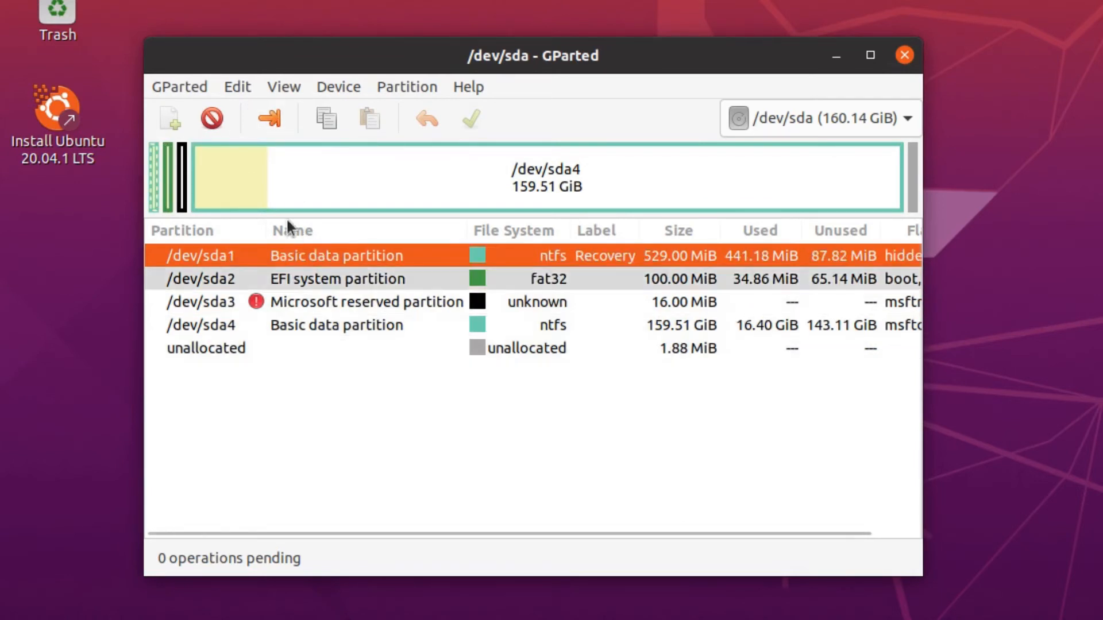
click(332, 351)
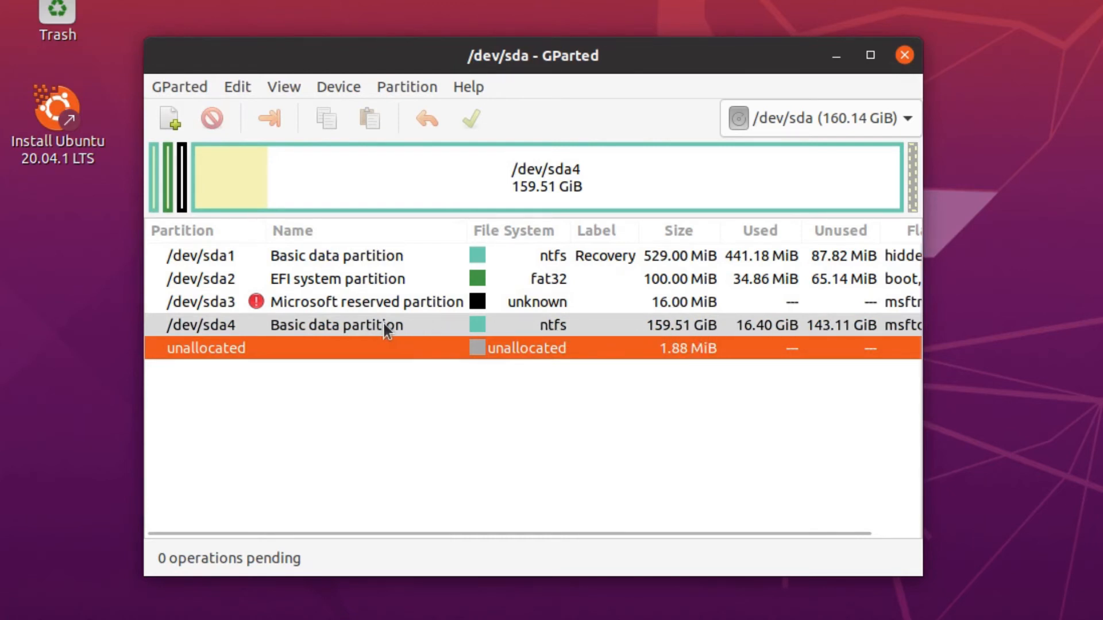
click(305, 325)
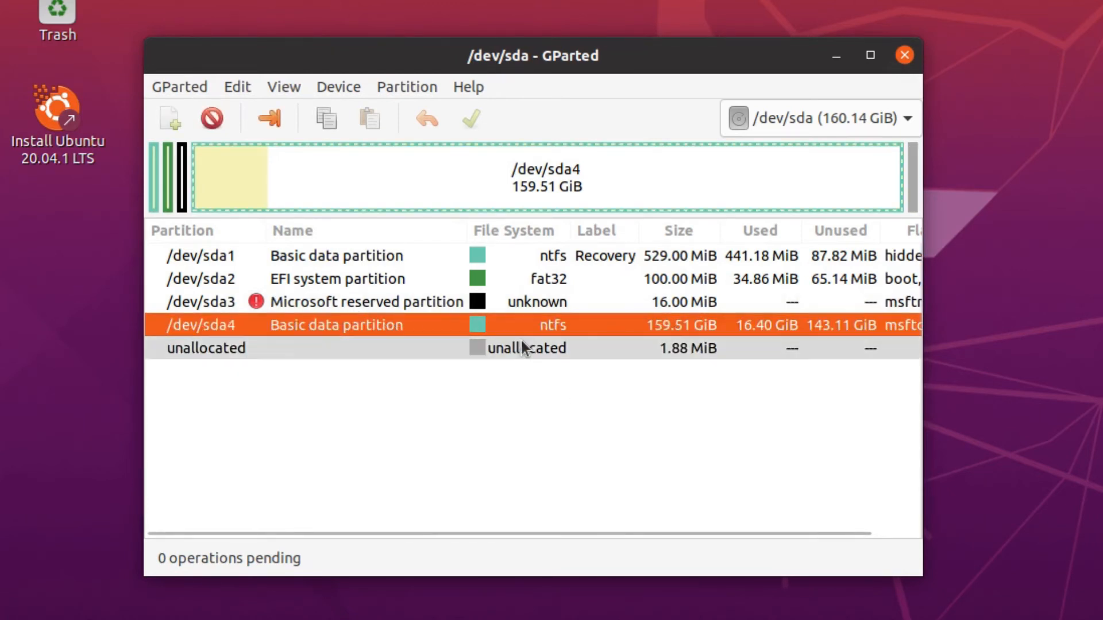
Shrink /dev/sda4 from 159.51 GiB to 94.11 GiB in the Resize/Move dialog.
click(271, 120)
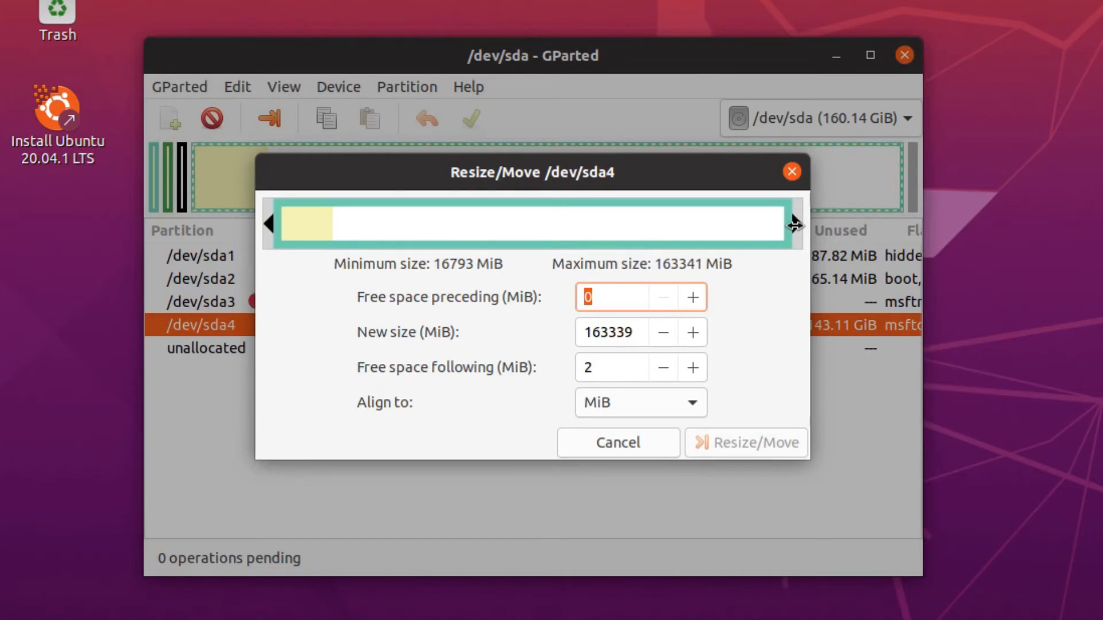
drag(795, 225, 856, 233)
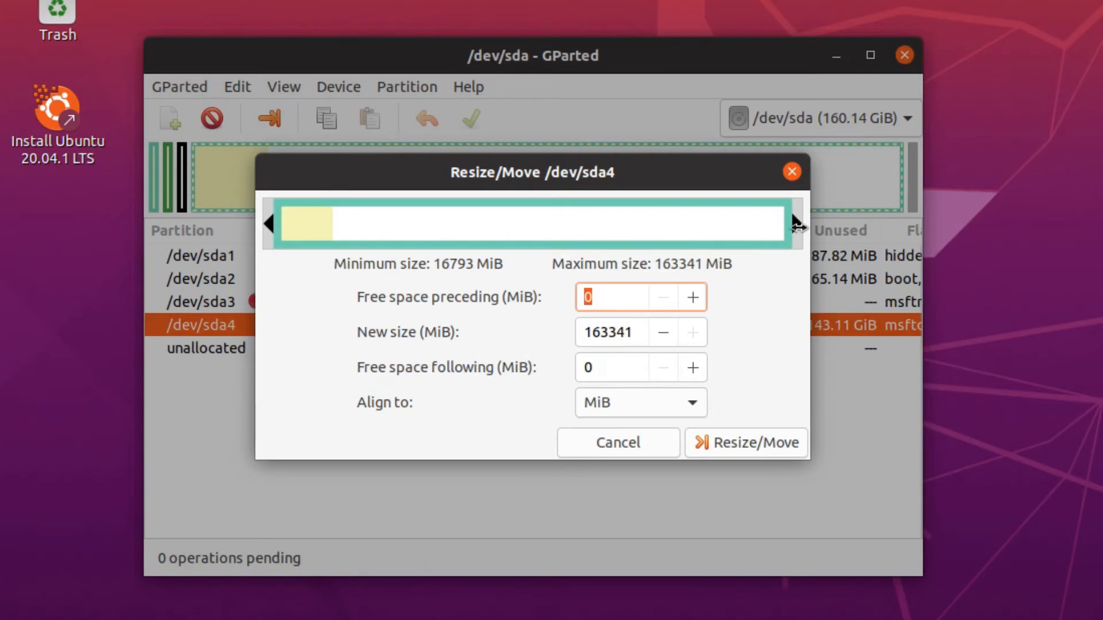
drag(796, 224, 585, 241)
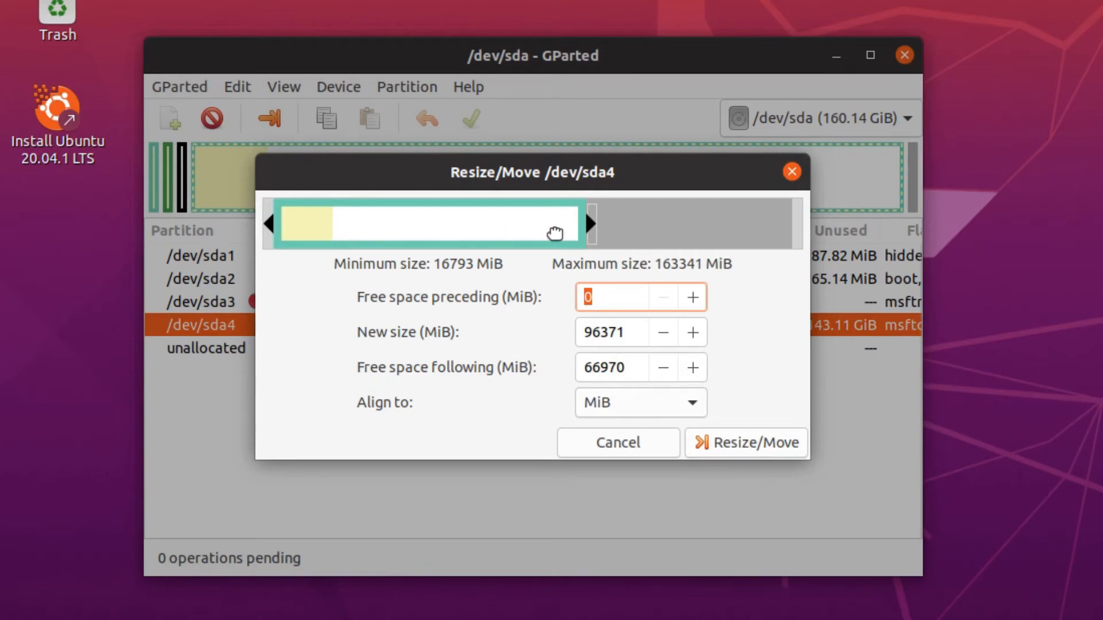
click(732, 453)
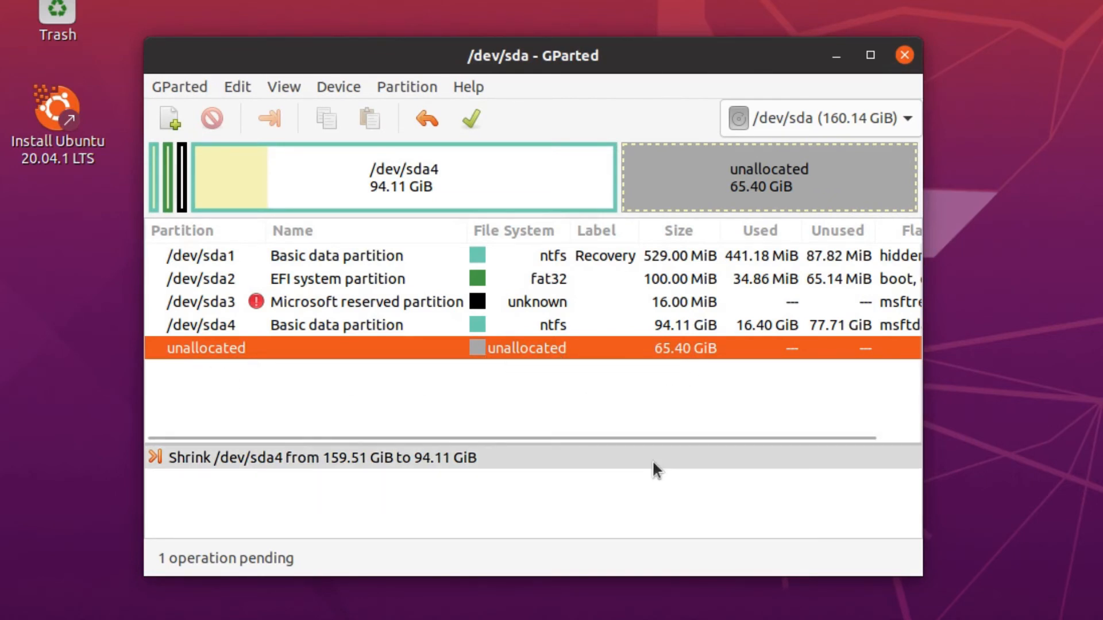
Apply the pending shrink to the disk, leaving 65.40 GiB unallocated.
click(471, 121)
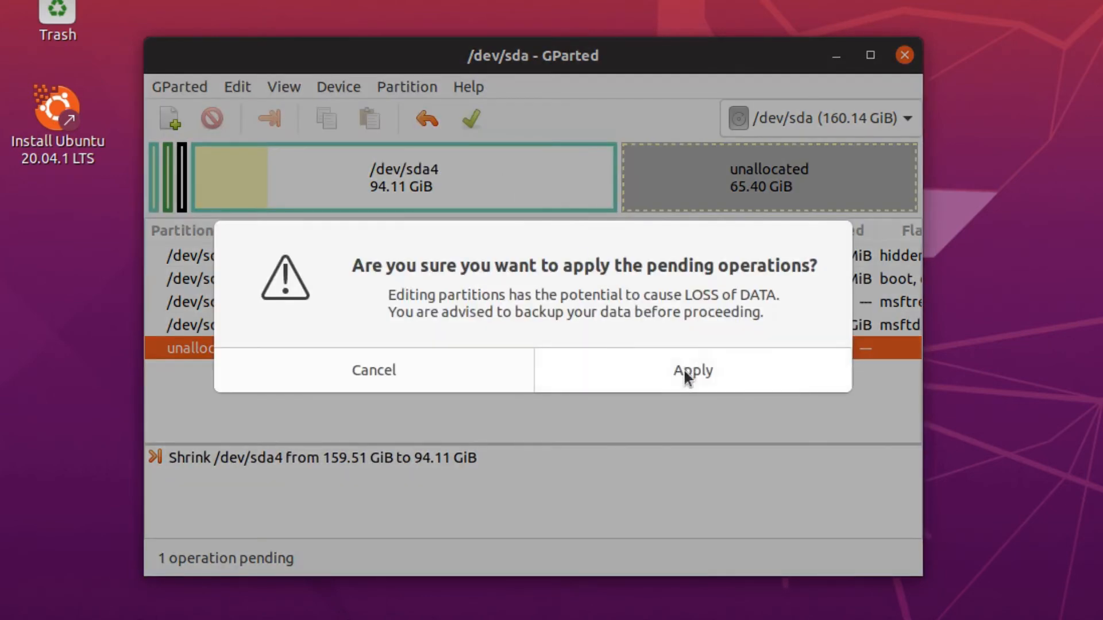
click(686, 372)
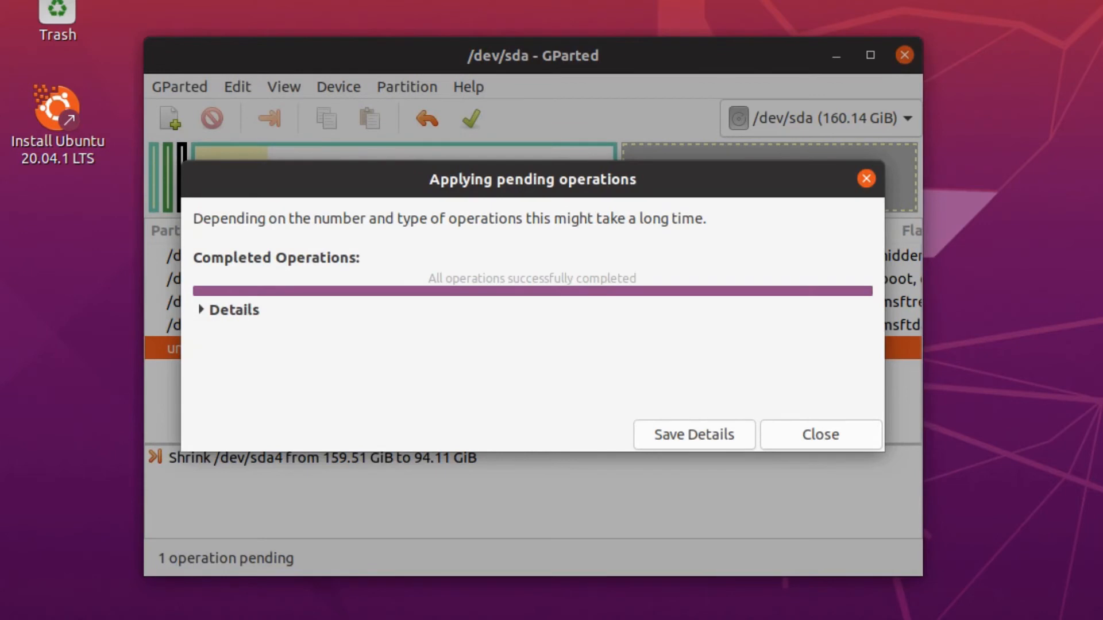
click(825, 440)
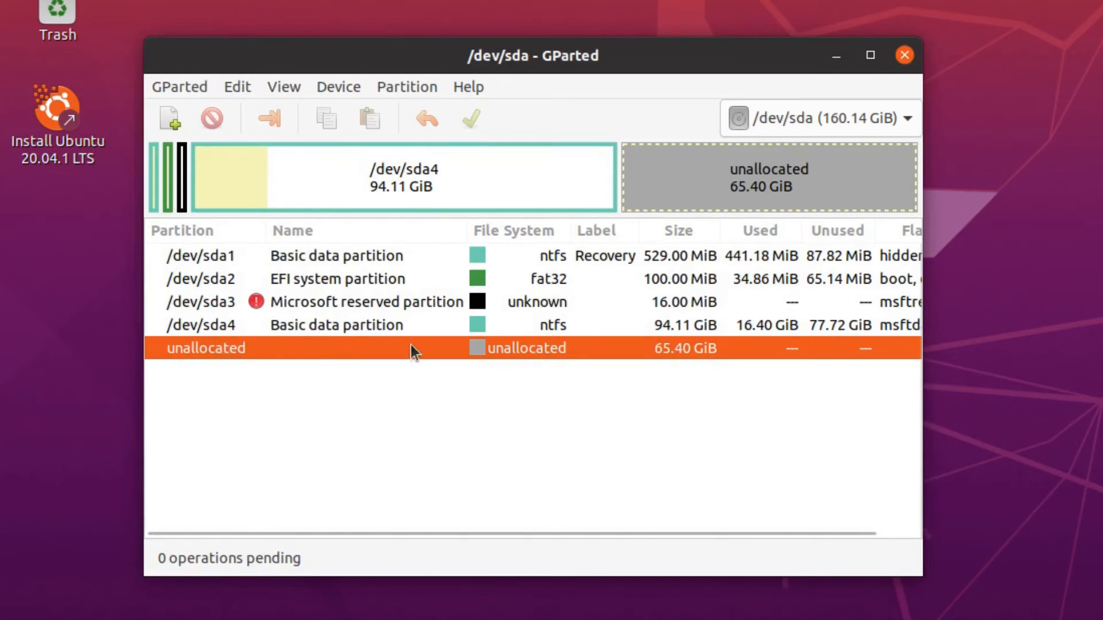
Begin a new partition in the 65.40 GiB free space, then bring up the VirtualBox VM settings.
right_click(334, 346)
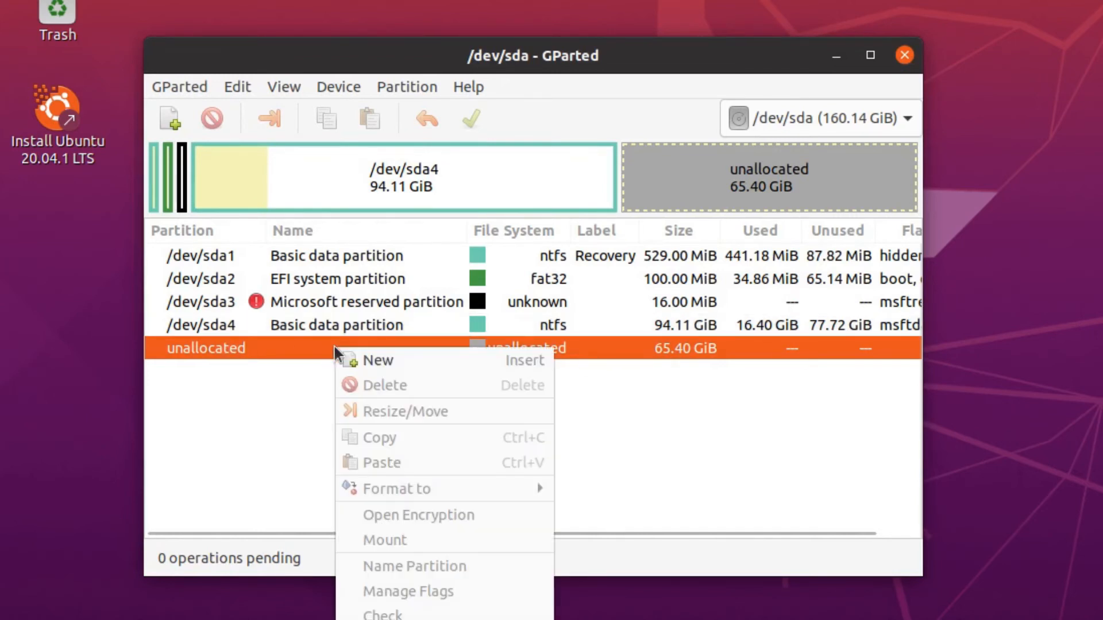
click(388, 360)
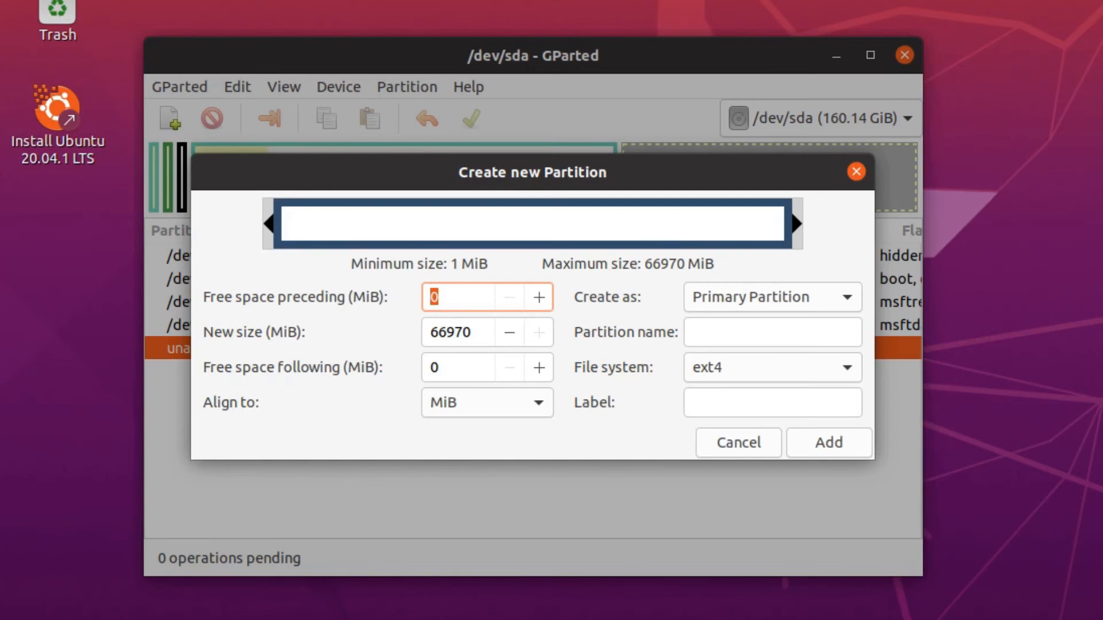
key(ctrl+s)
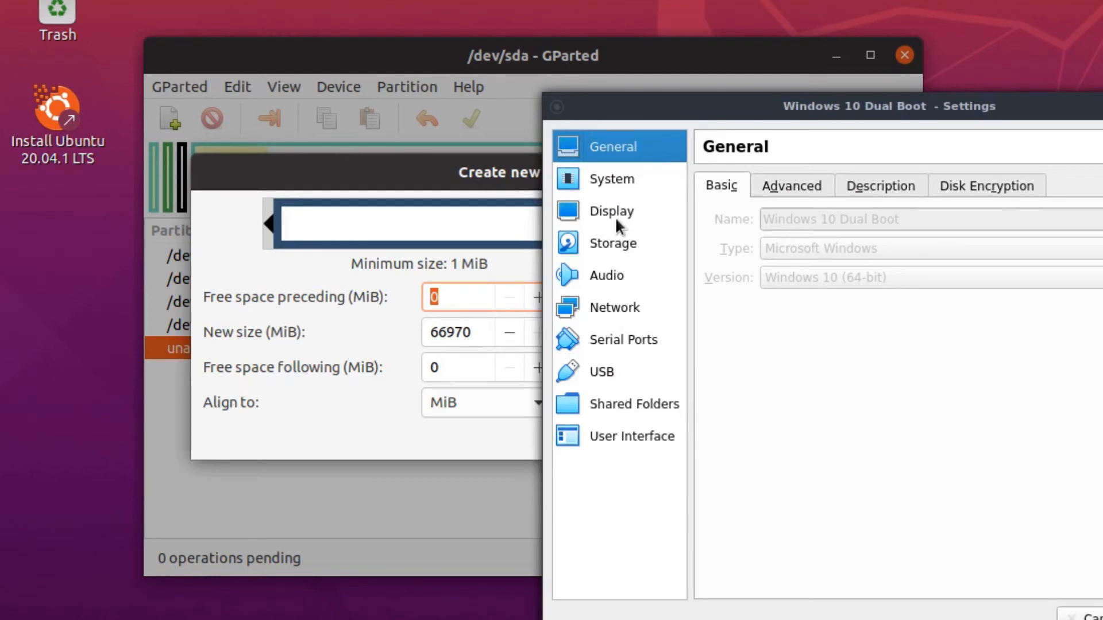
Verify EFI is enabled under System > Motherboard, then cancel out of the VM settings.
click(604, 182)
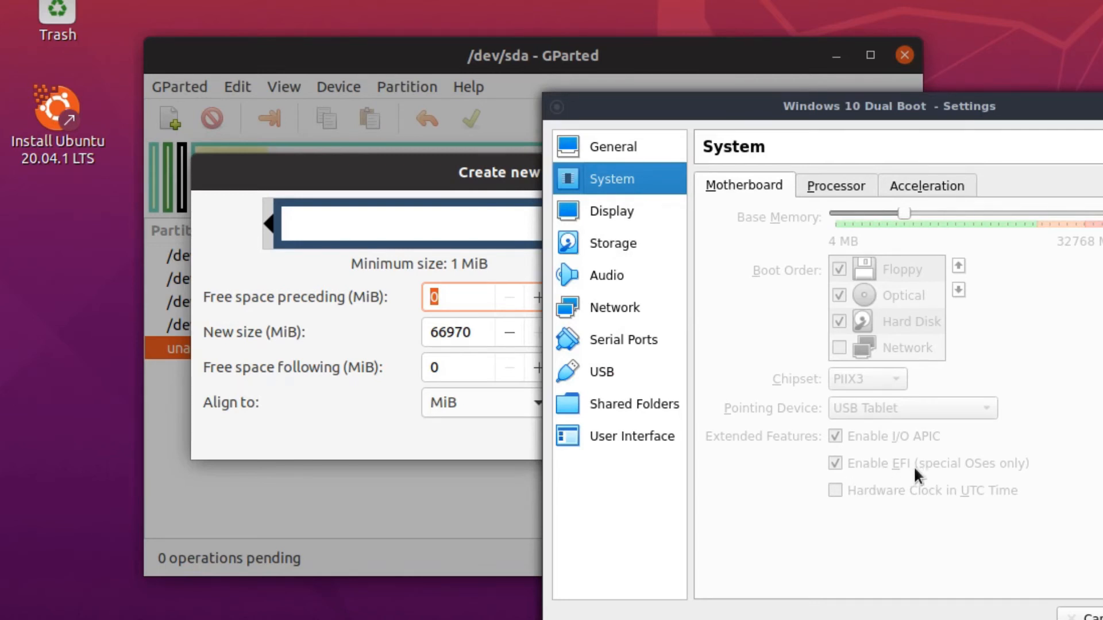
click(1081, 614)
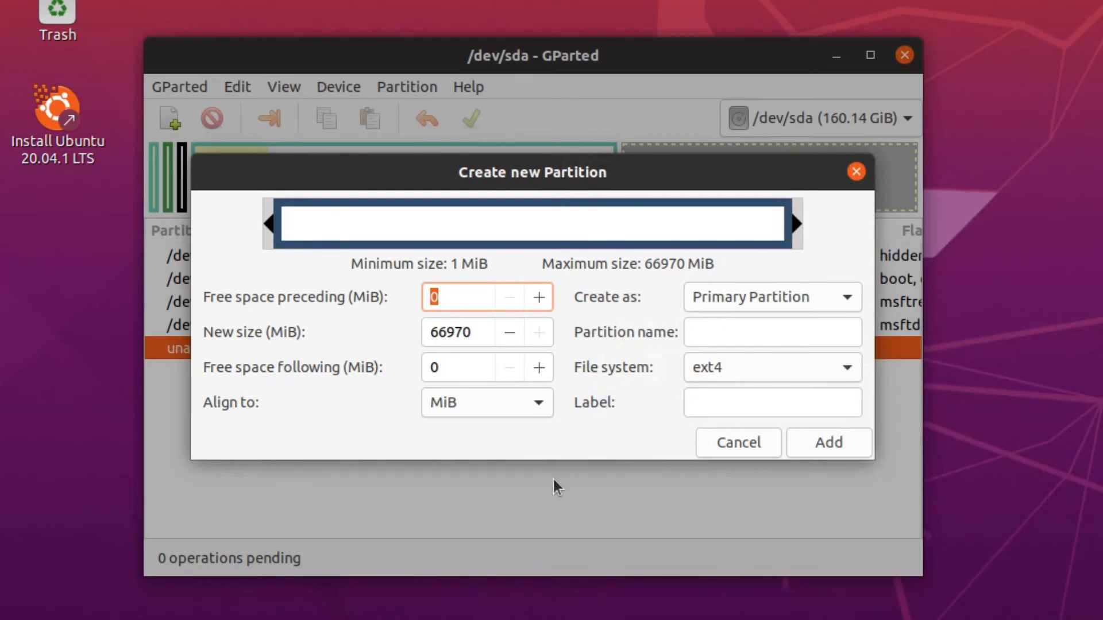
Set the new partition's size to 512 MiB.
double_click(449, 332)
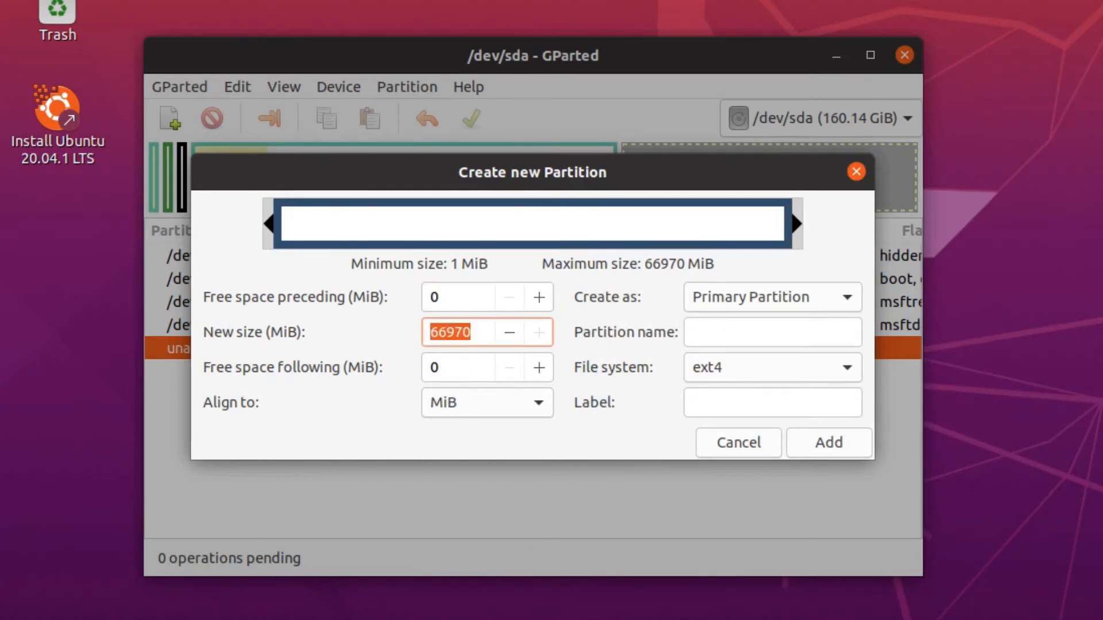
key(Right)
key(Down)
key(ctrl+a)
key(Right)
key(BackSpace)
key(BackSpace)
key(BackSpace)
key(BackSpace)
key(BackSpace)
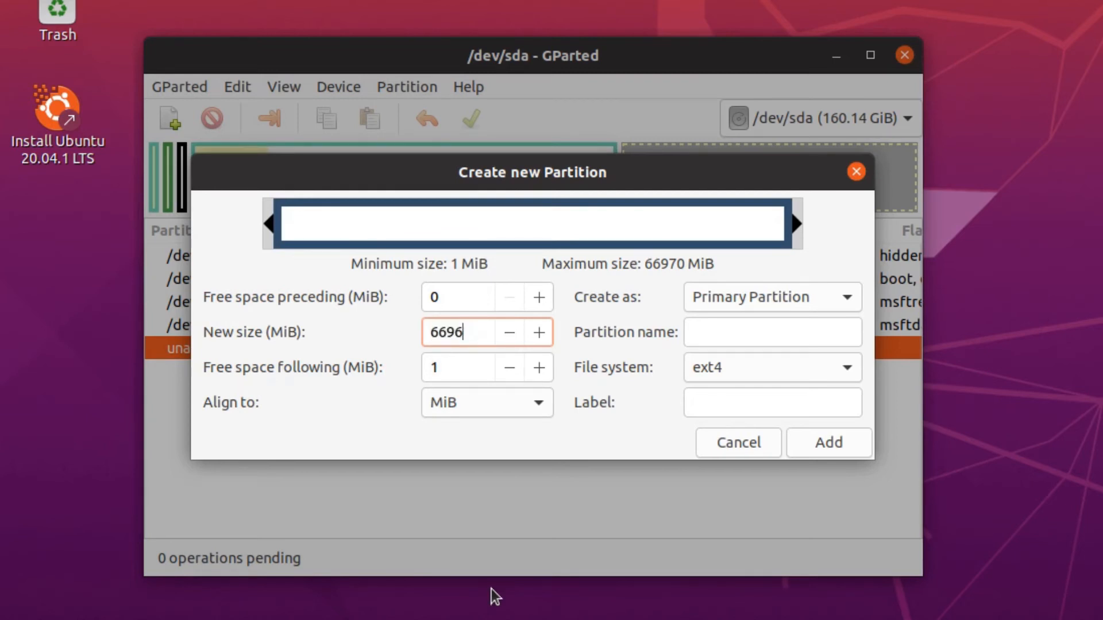
text(512)
key(Return)
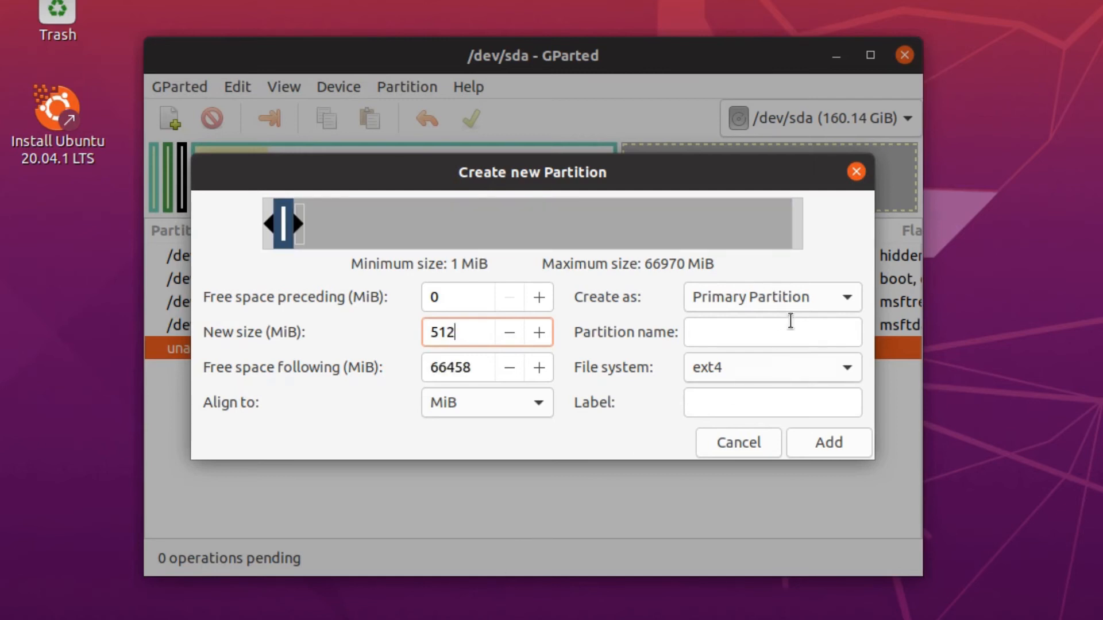
Make it fat32 with the label 'EFI Boot' and add it to the queue.
click(795, 364)
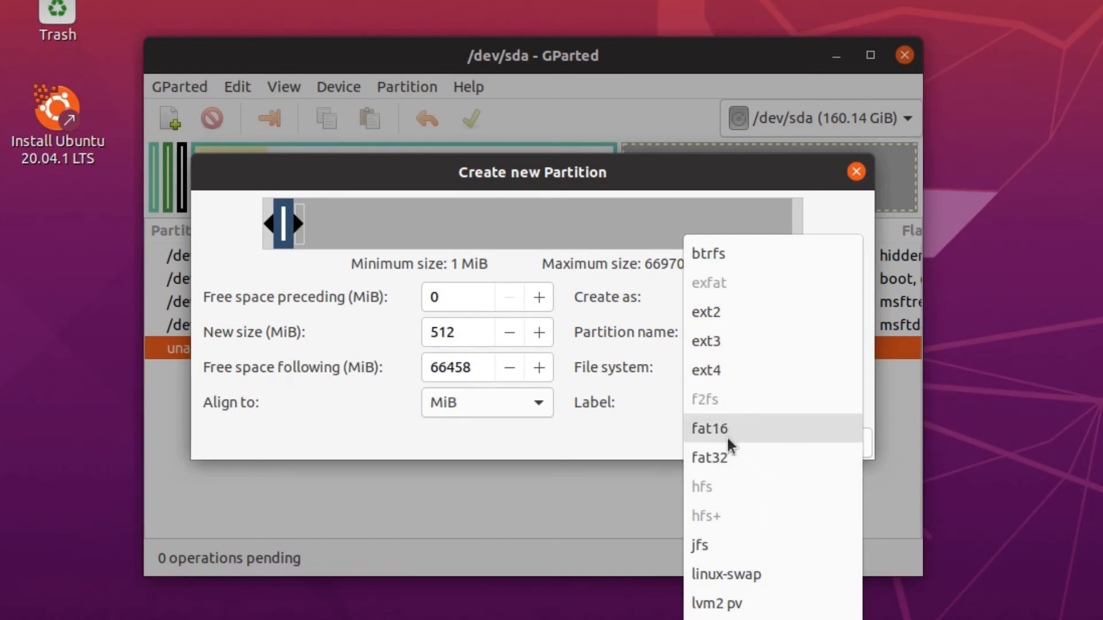
click(728, 456)
click(712, 406)
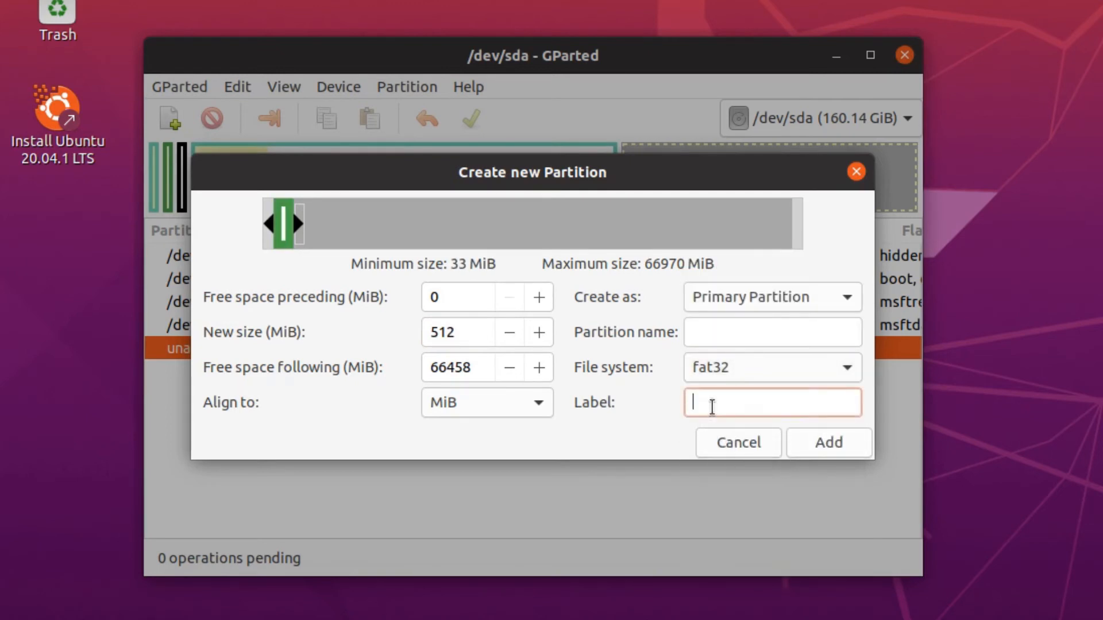
text(EFI Boot)
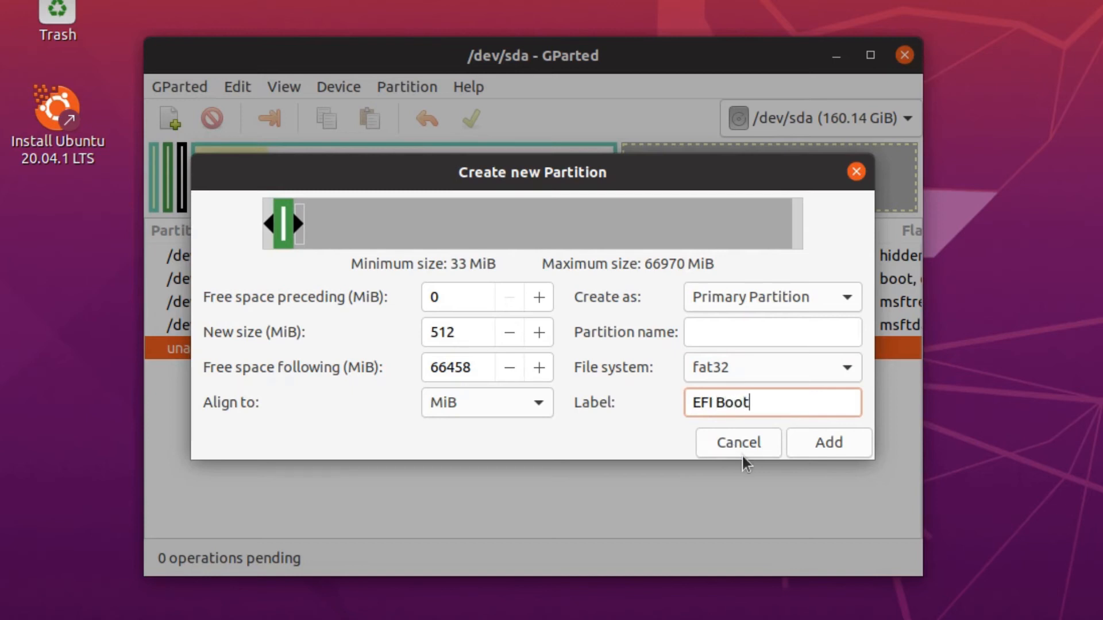
click(811, 445)
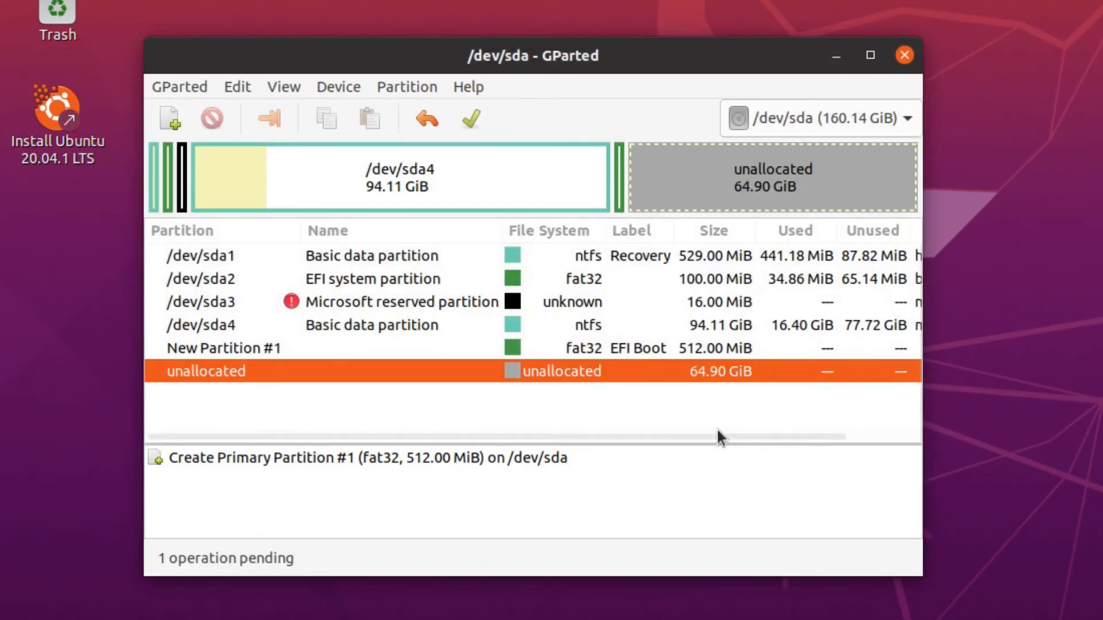
Start another partition in the free space and set its size to 4096 MiB.
right_click(332, 368)
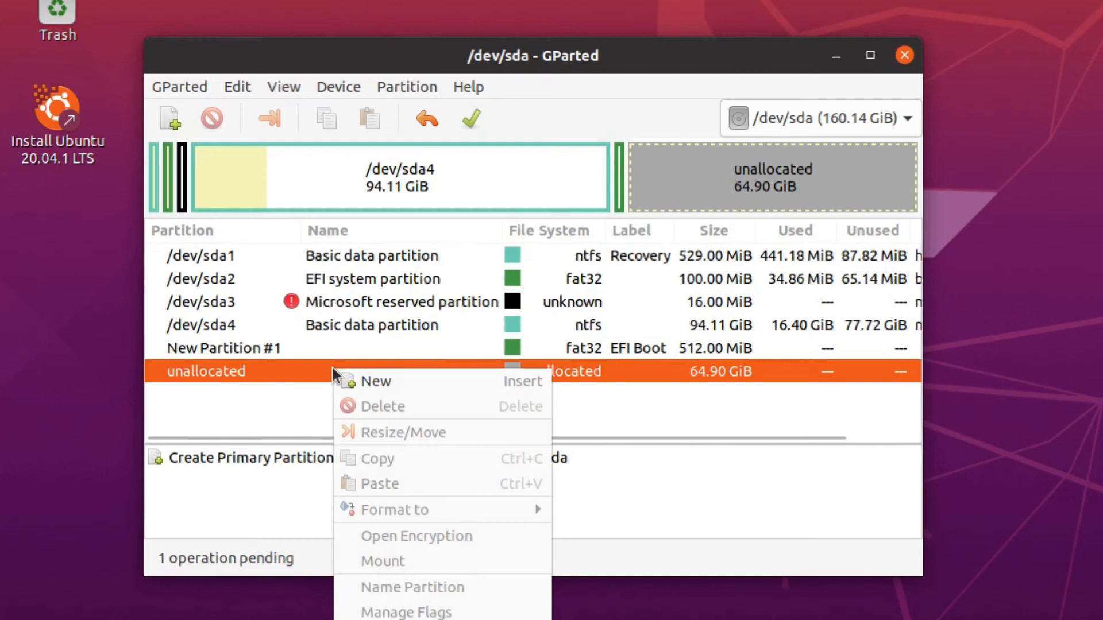
click(399, 381)
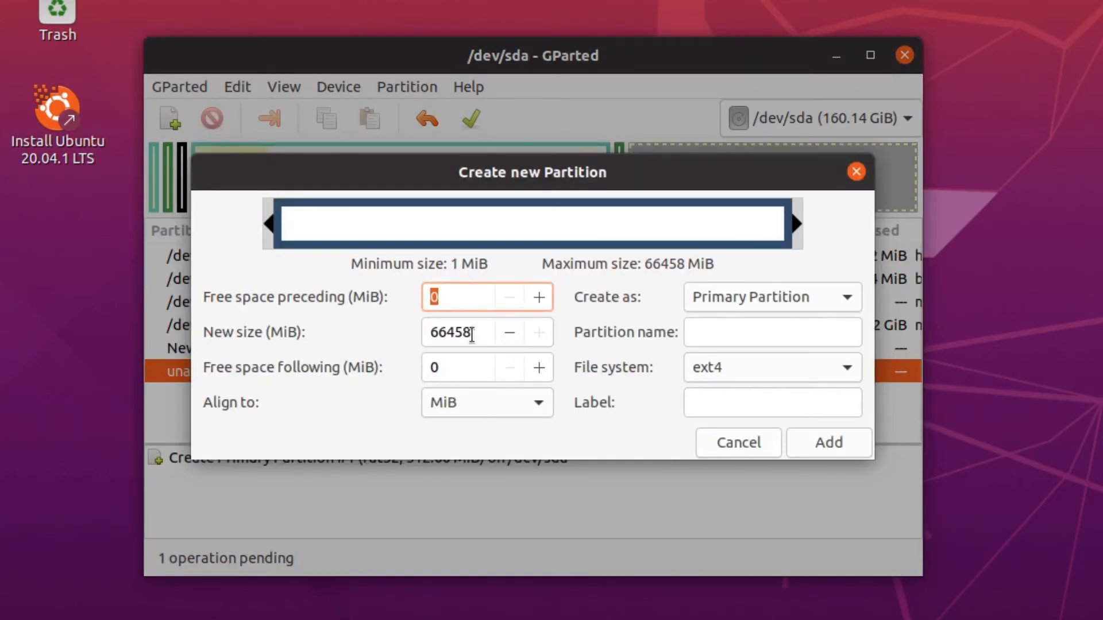
key(Tab)
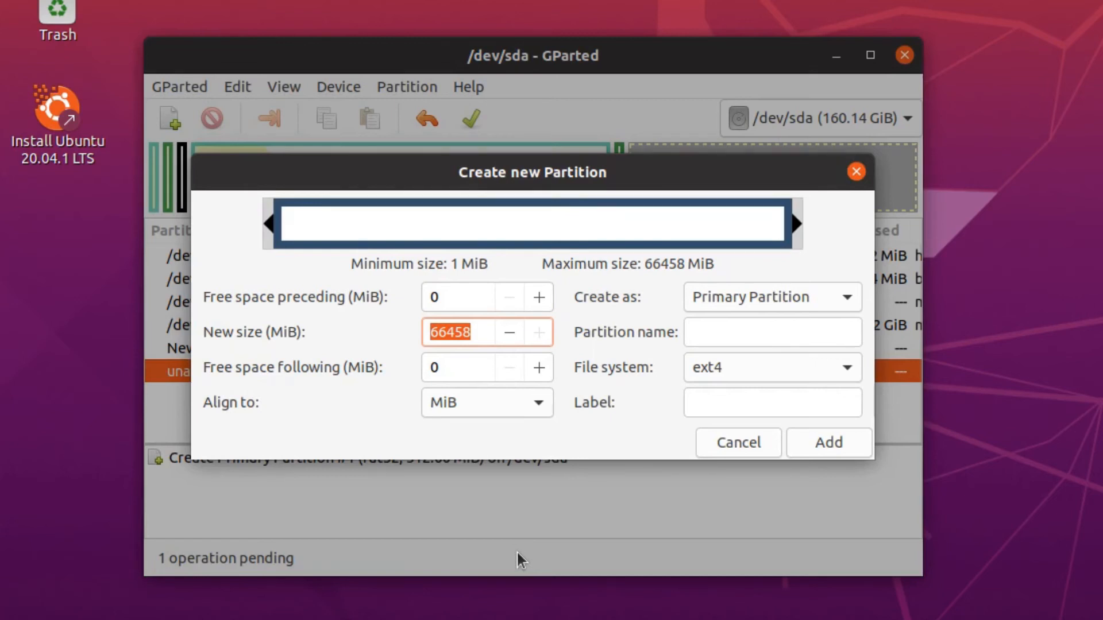
key(Home)
key(Insert)
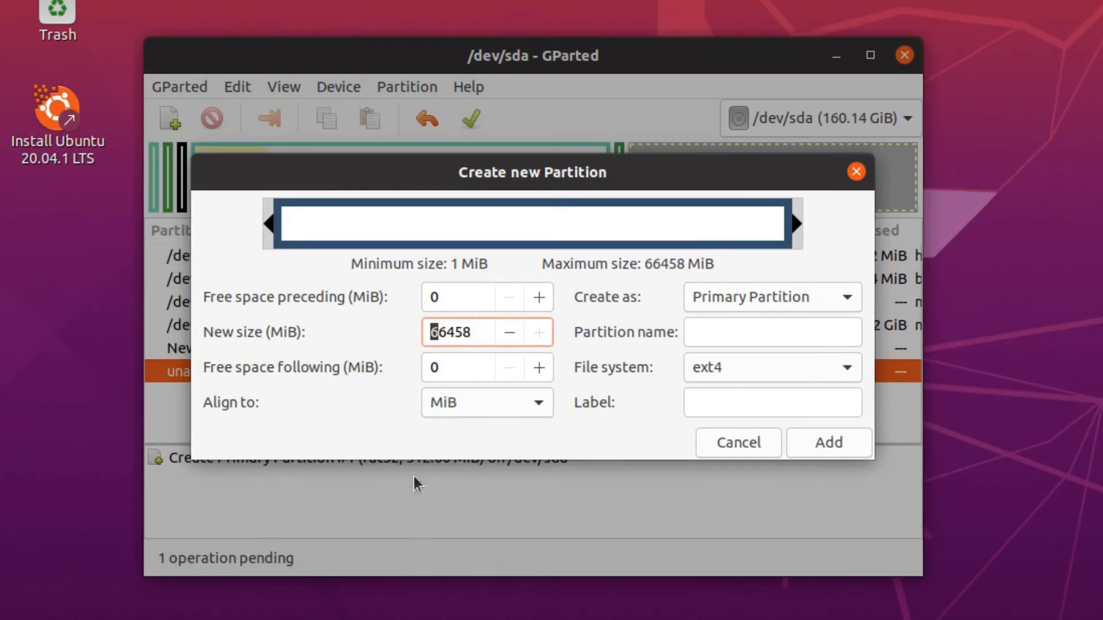
double_click(454, 335)
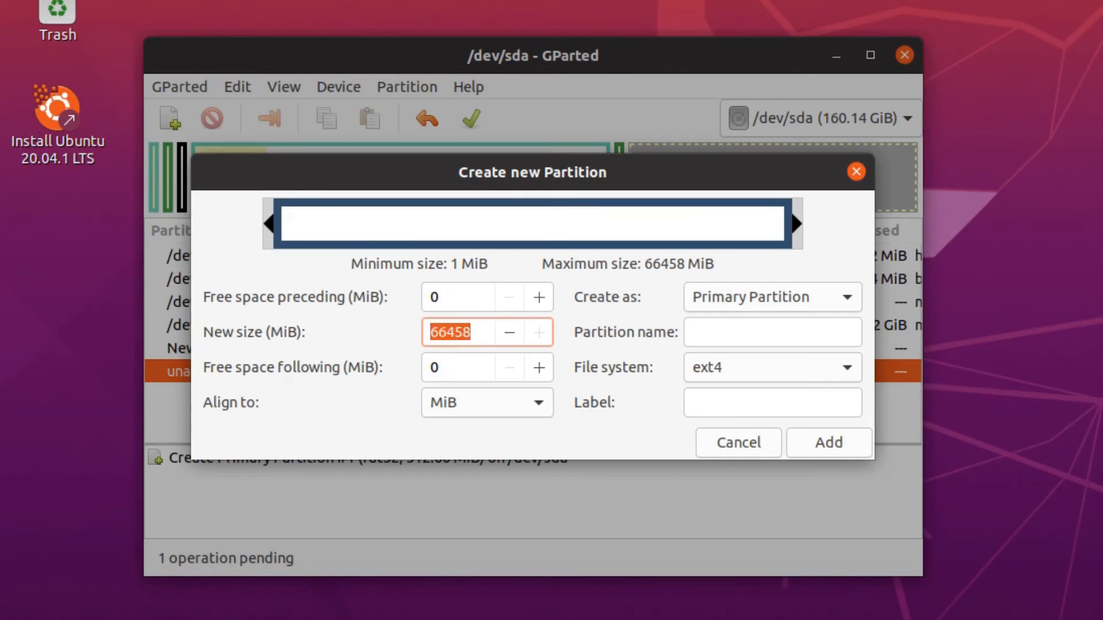
text(4096)
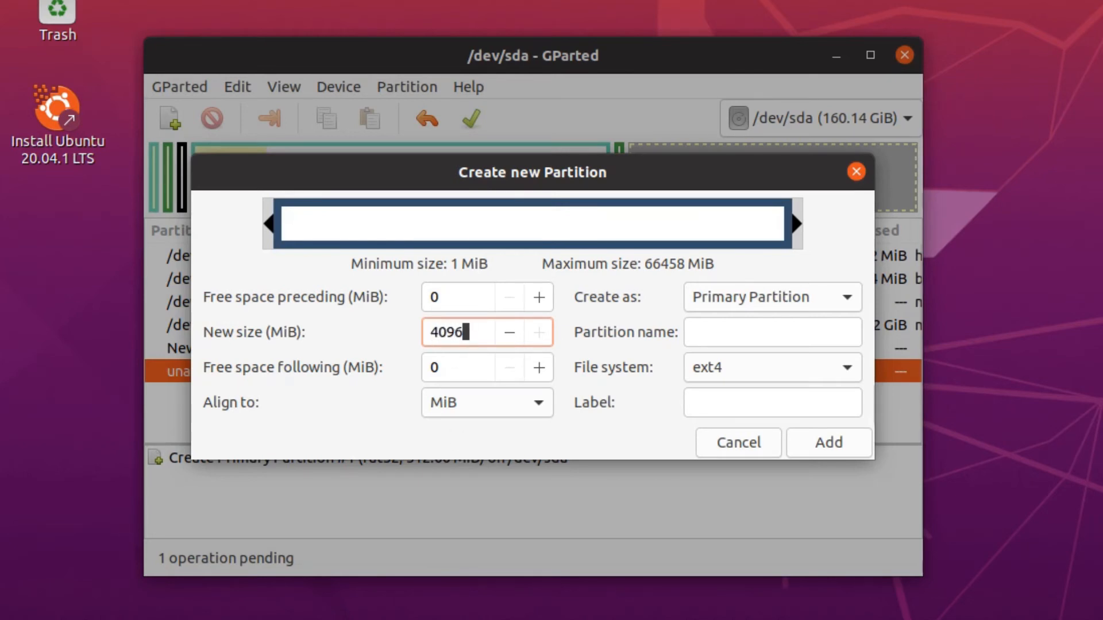
key(Return)
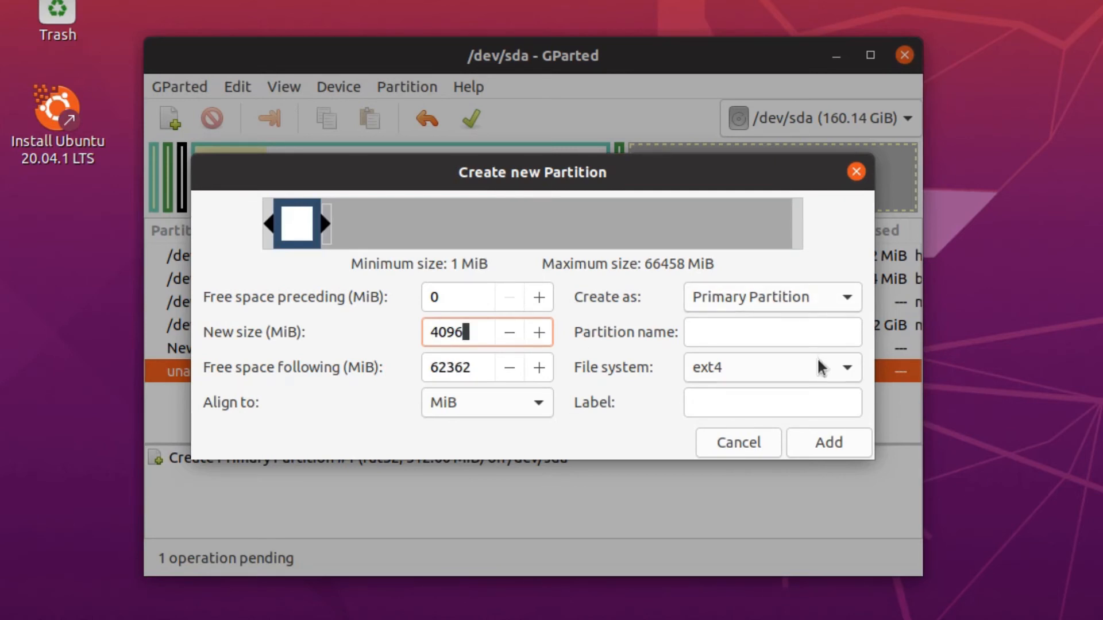
Make it linux-swap labelled 'Swap' and add it to the queue.
click(845, 371)
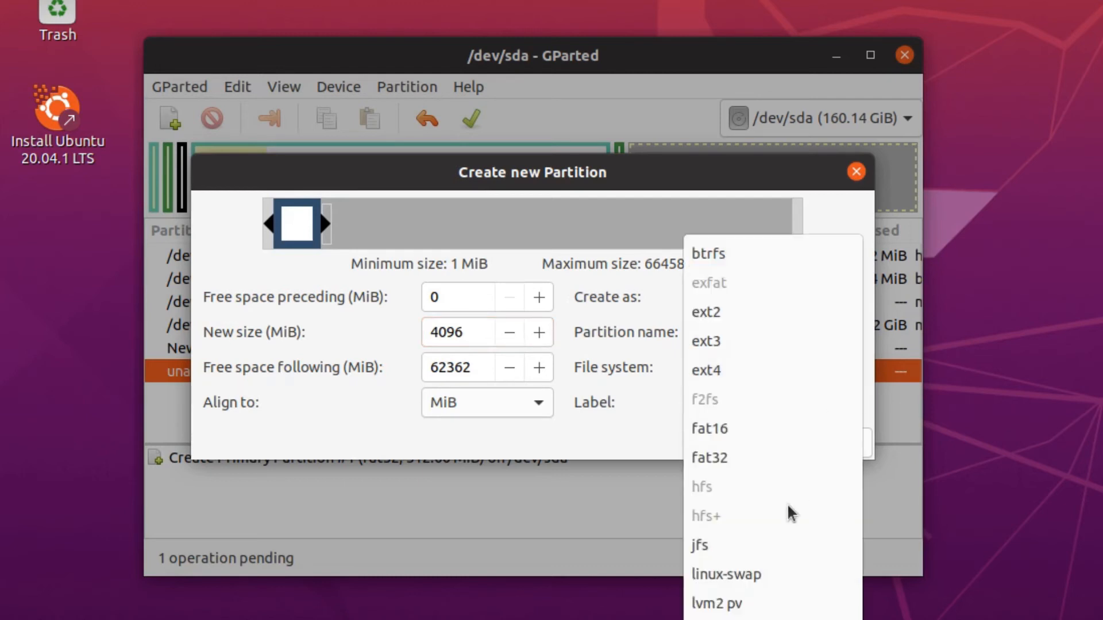
click(758, 574)
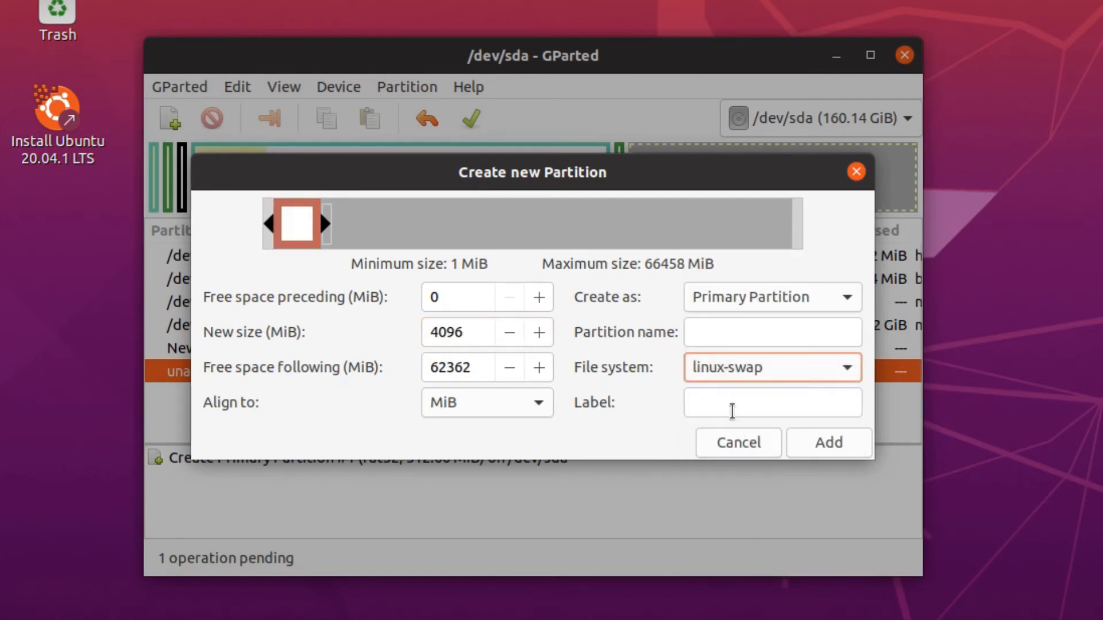
click(731, 404)
text(Swap)
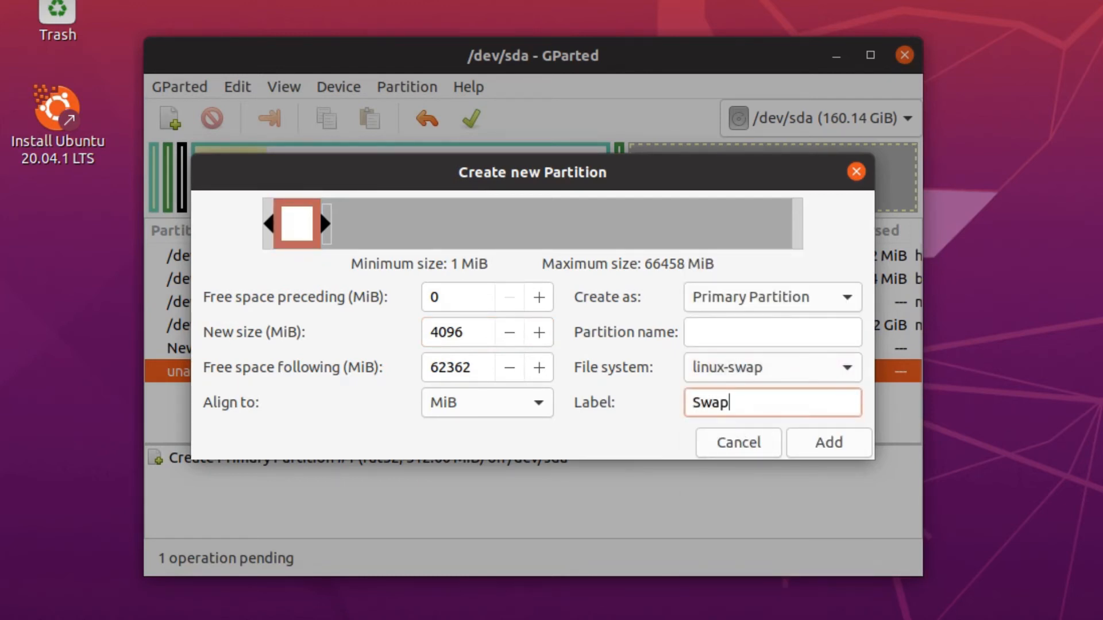
click(836, 444)
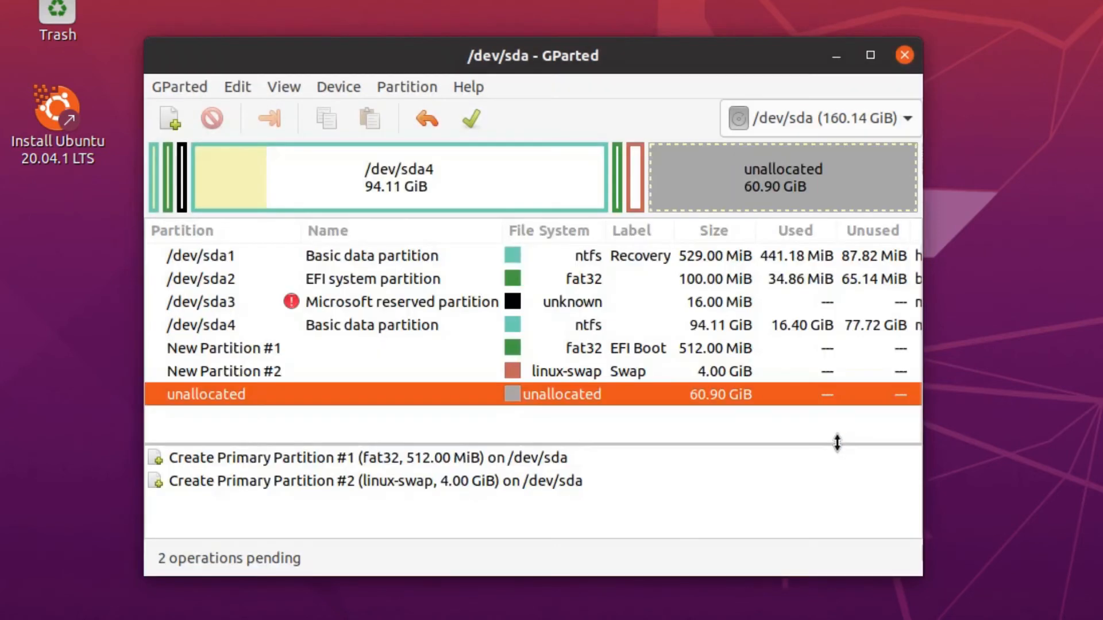
Queue a 51200 MiB ext4 partition labelled 'Root' in the free space.
right_click(344, 396)
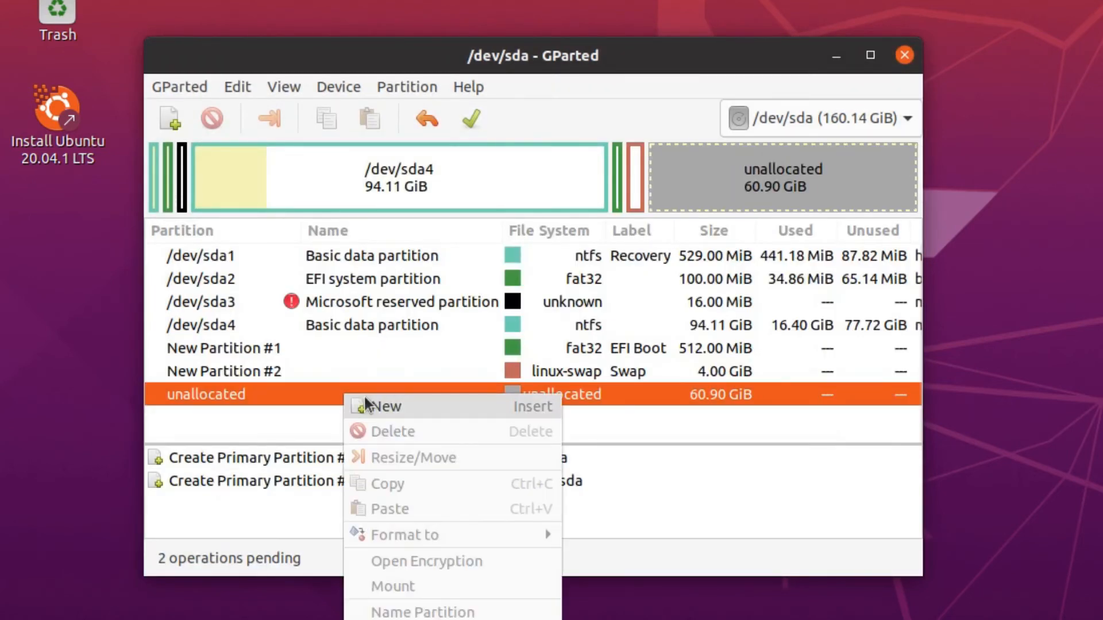
click(382, 414)
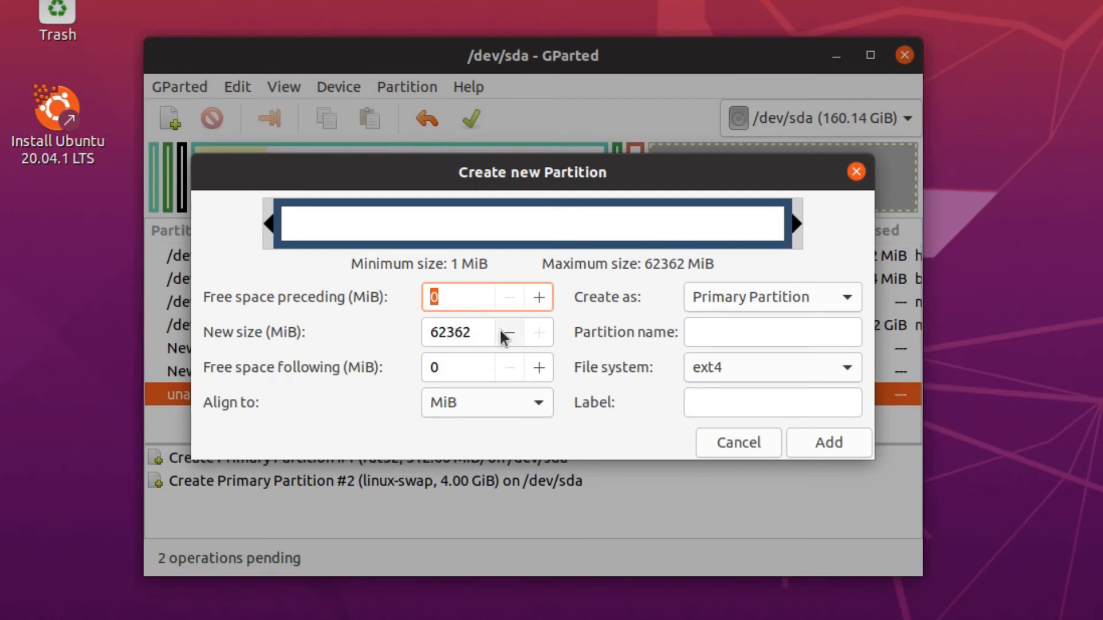
double_click(444, 332)
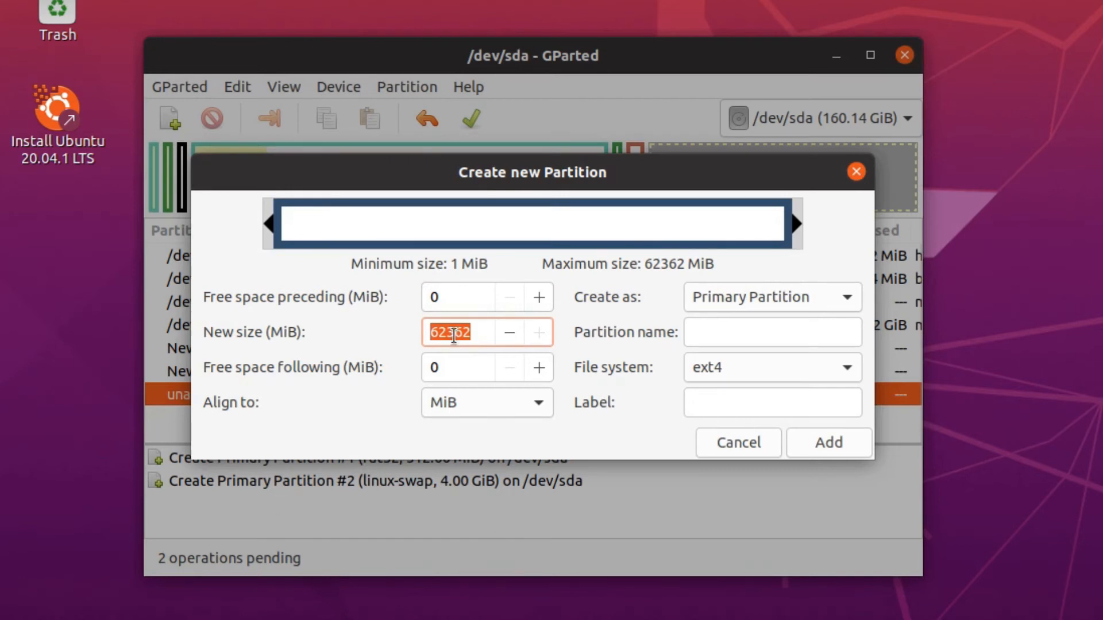
text(51200)
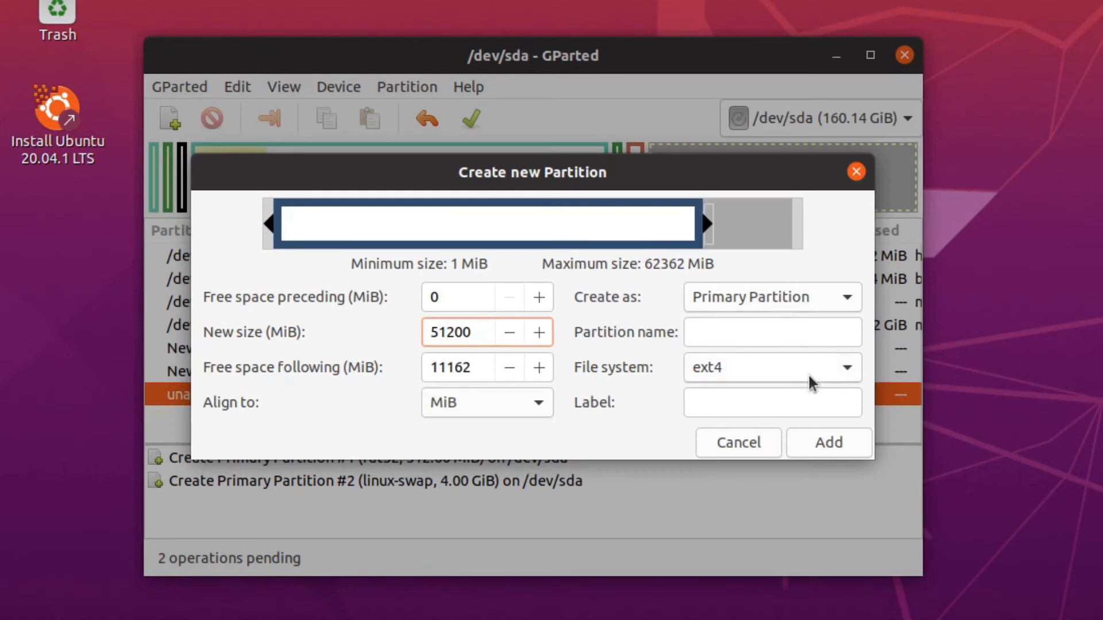
click(744, 404)
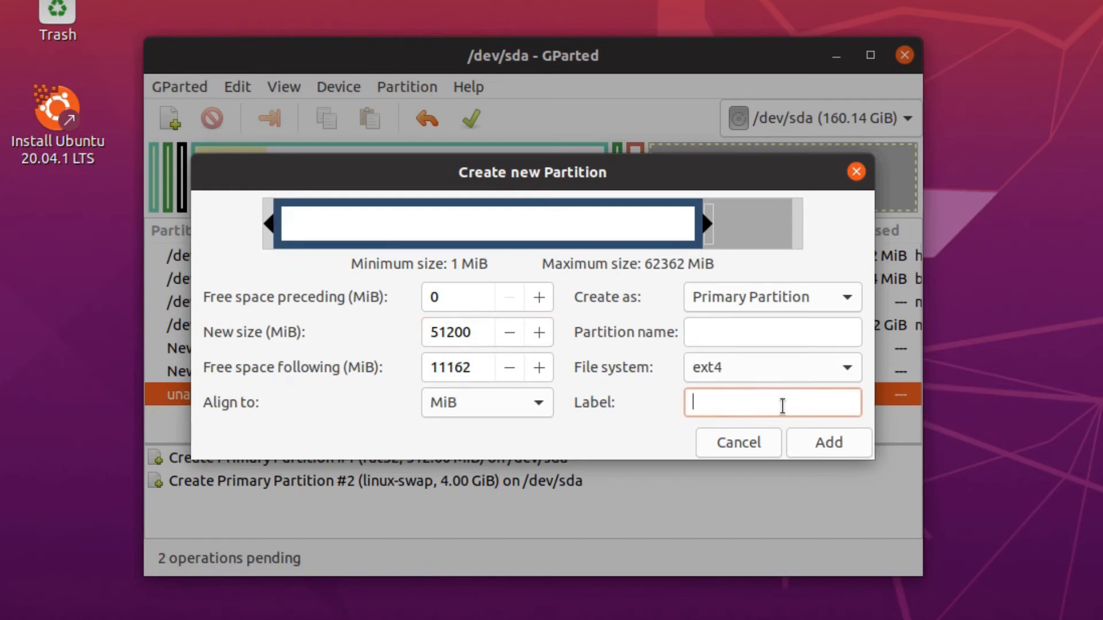
text(Root)
click(835, 441)
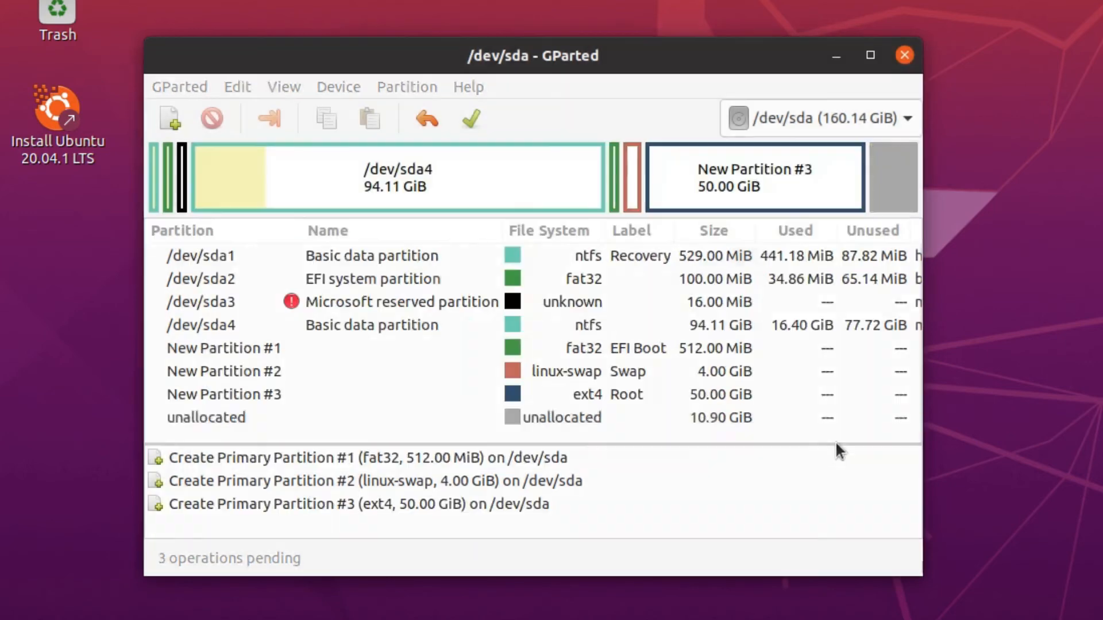
Queue an ntfs partition labelled 'Data' using the remaining 11162 MiB.
right_click(284, 418)
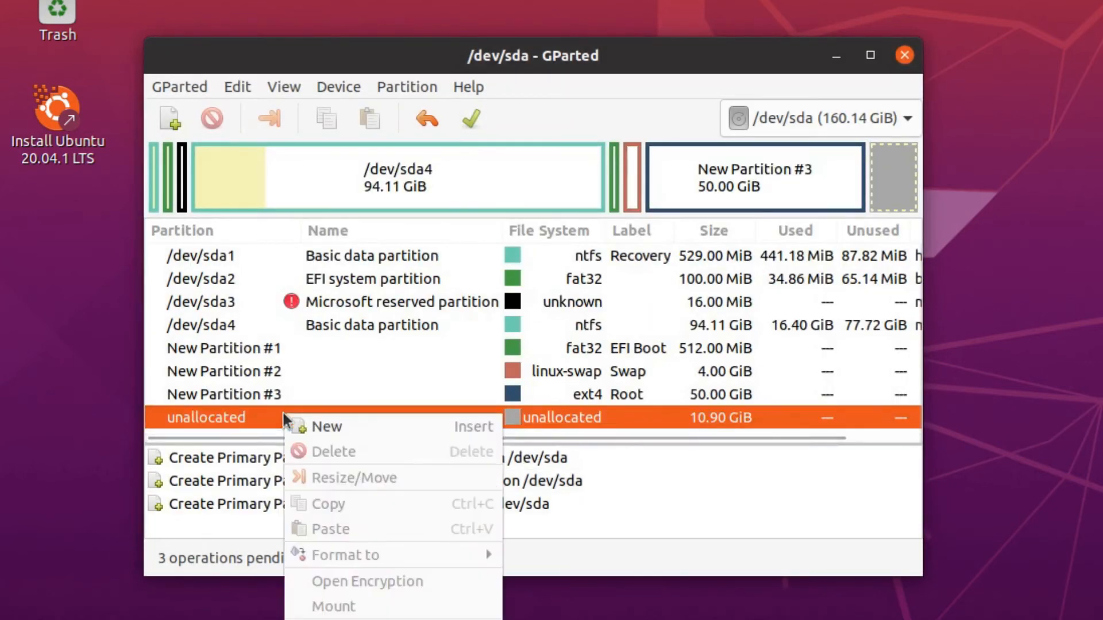
click(328, 428)
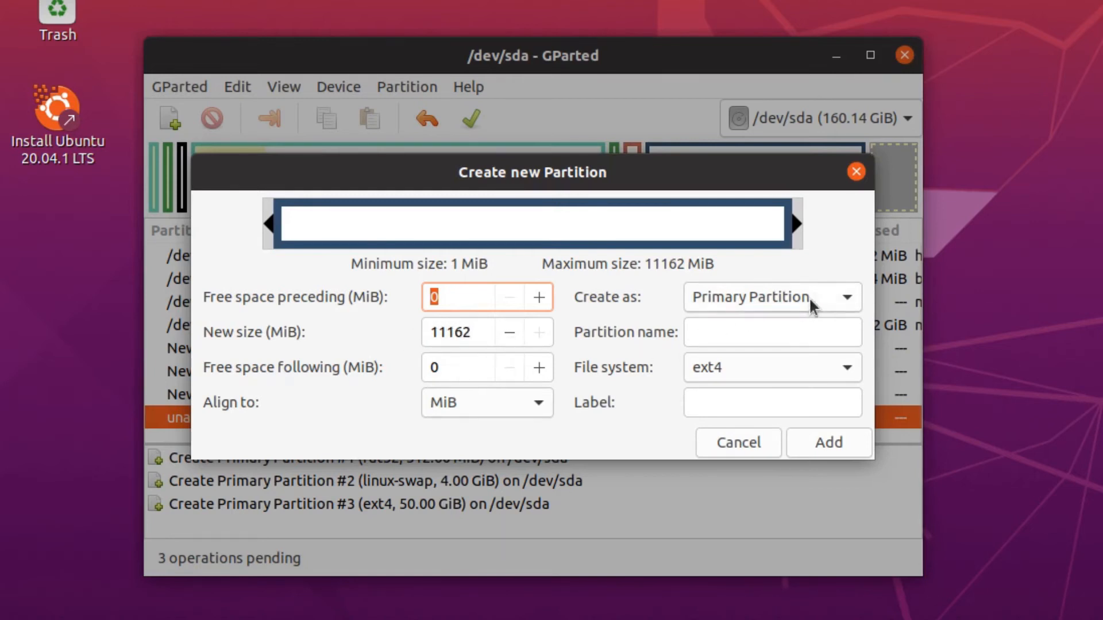
click(777, 368)
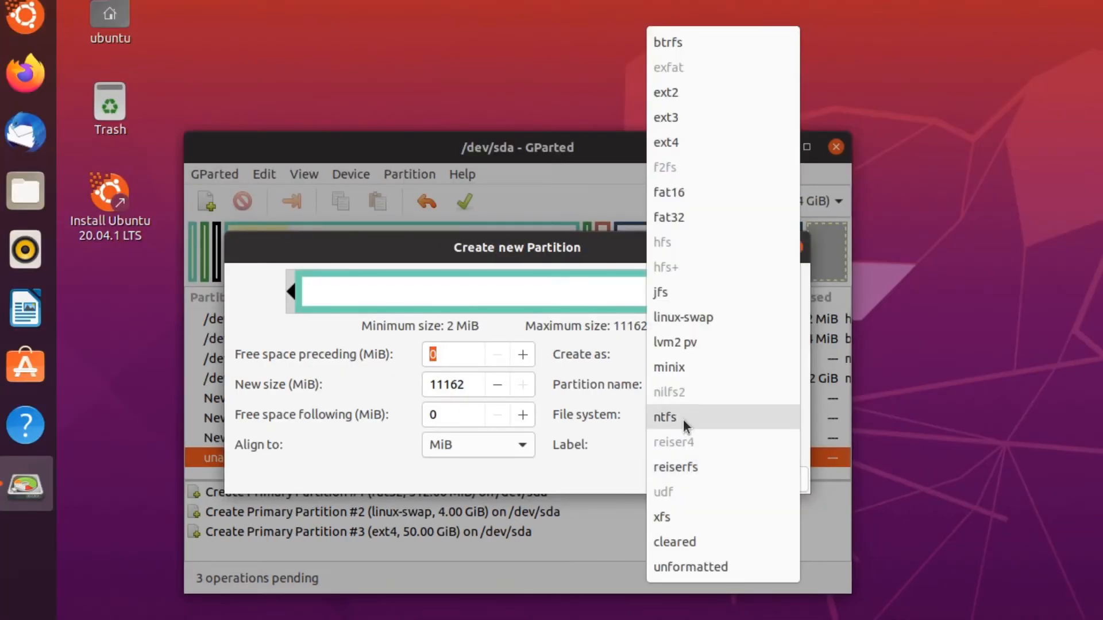
click(684, 419)
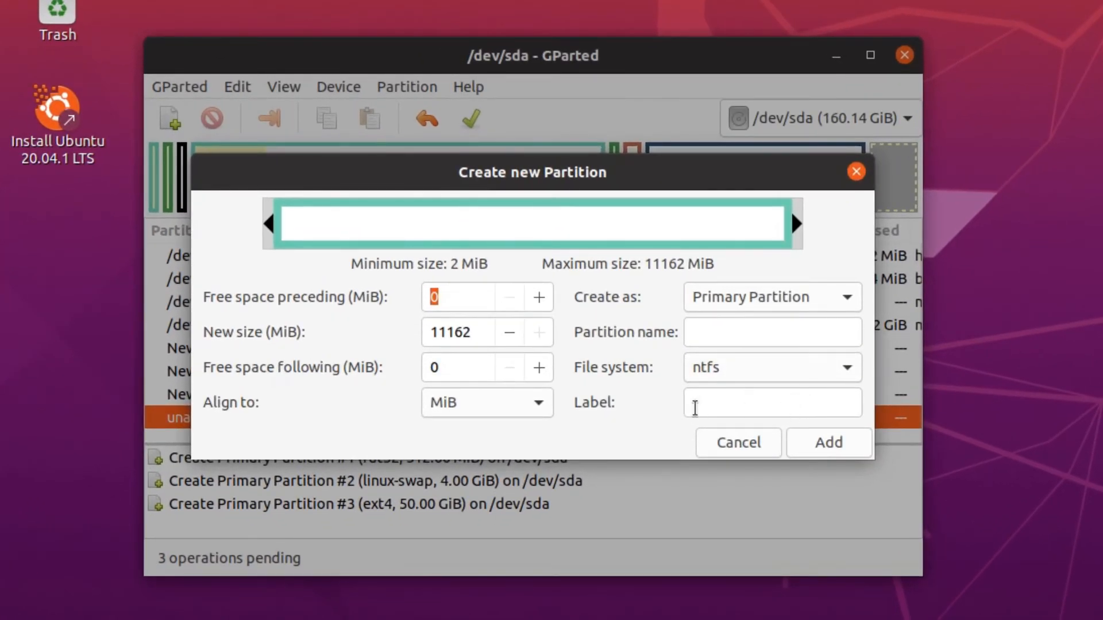
click(774, 408)
text(Data)
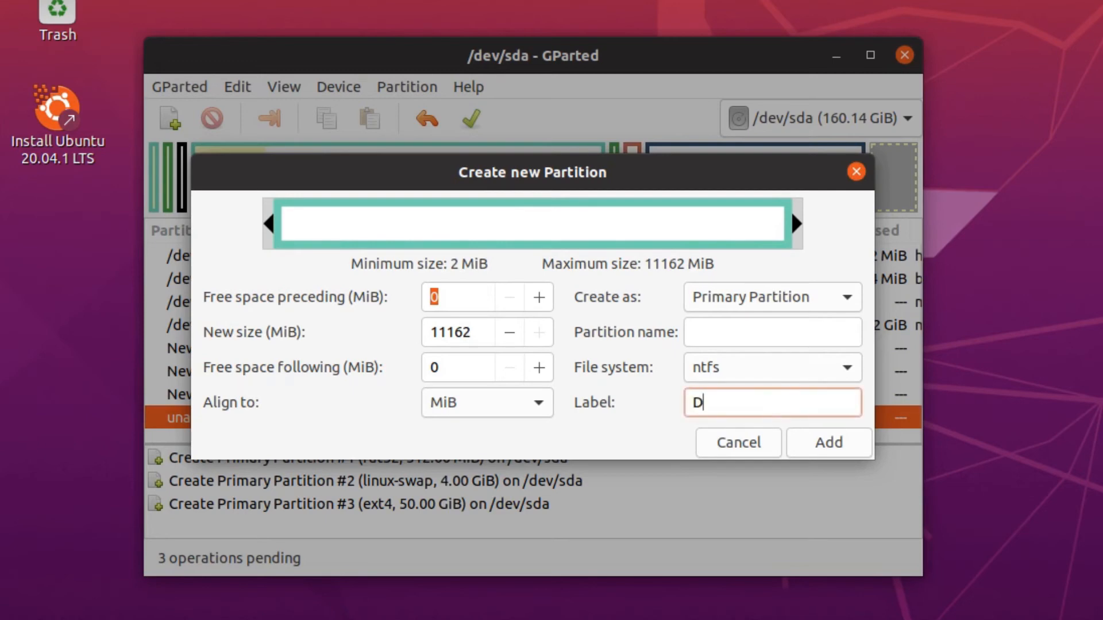
click(827, 445)
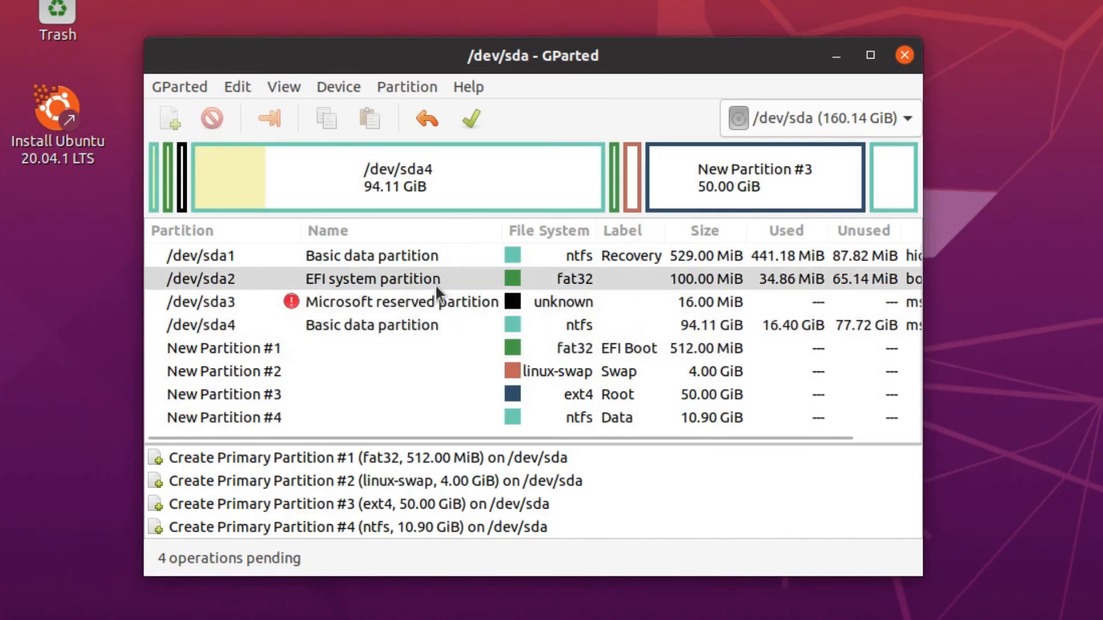
Apply the four queued partitions to /dev/sda, creating sda5 through sda8.
click(468, 118)
click(693, 365)
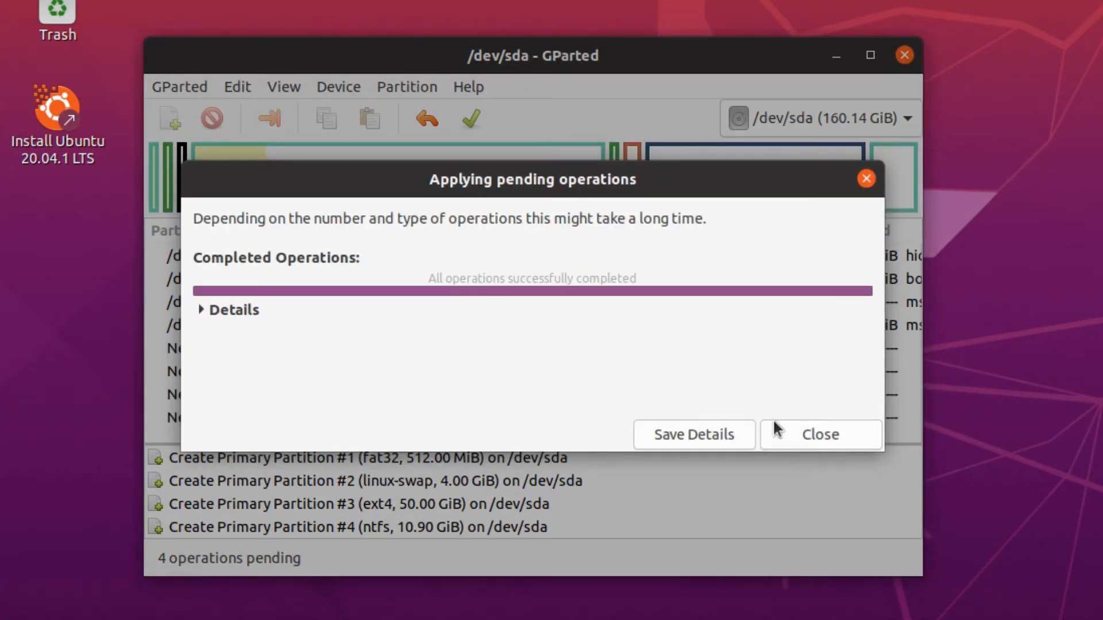
click(809, 434)
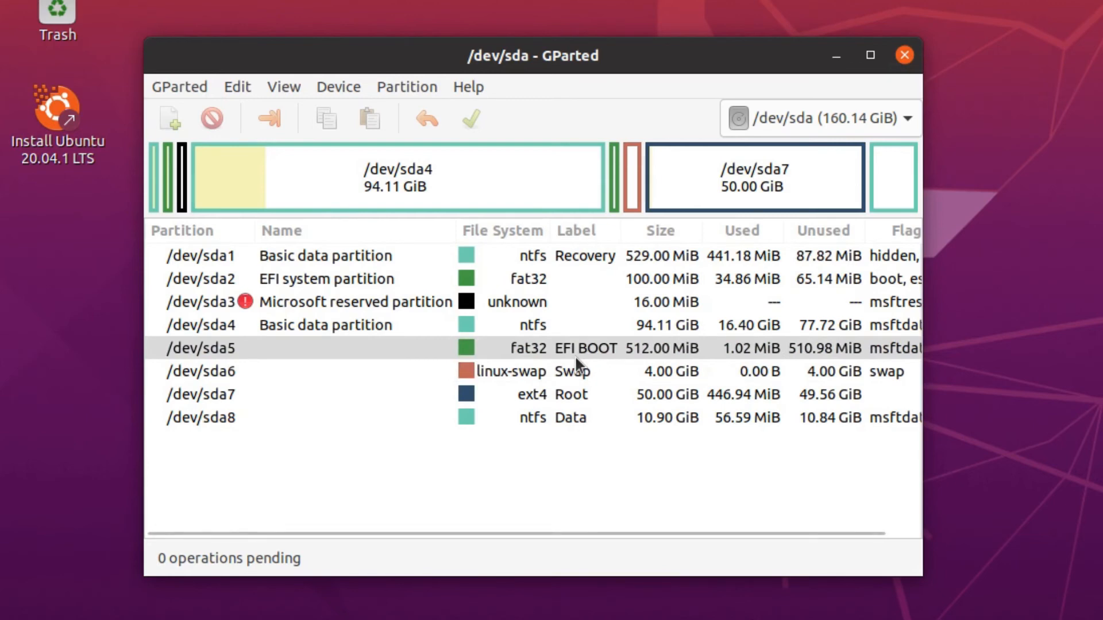
Turn on the boot flag for the 512 MiB fat32 partition /dev/sda5 via Manage Flags.
right_click(559, 349)
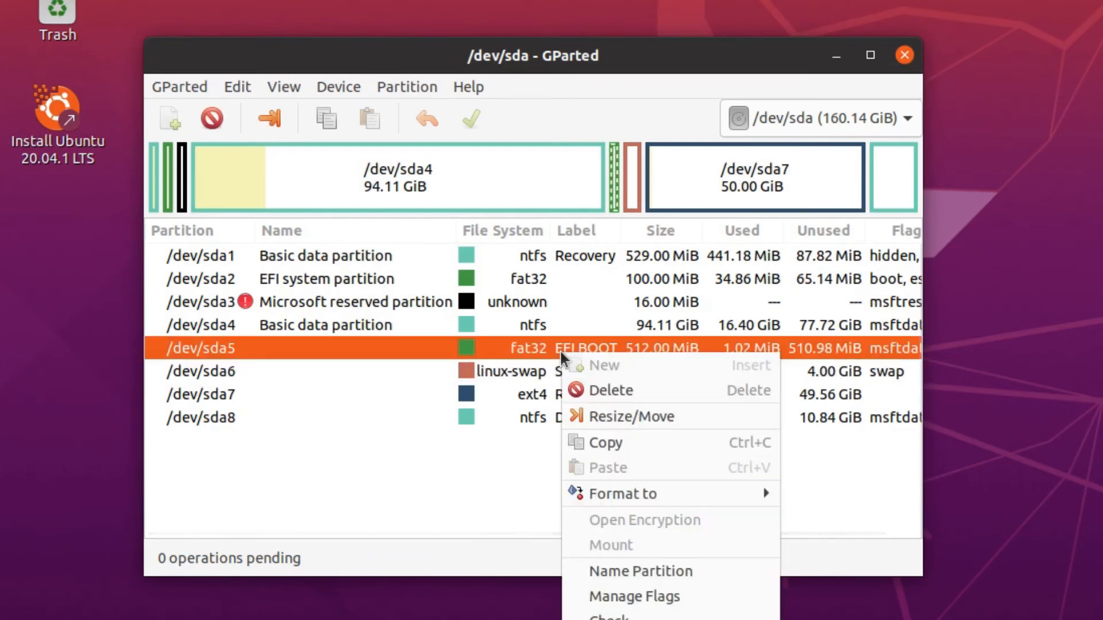
click(626, 597)
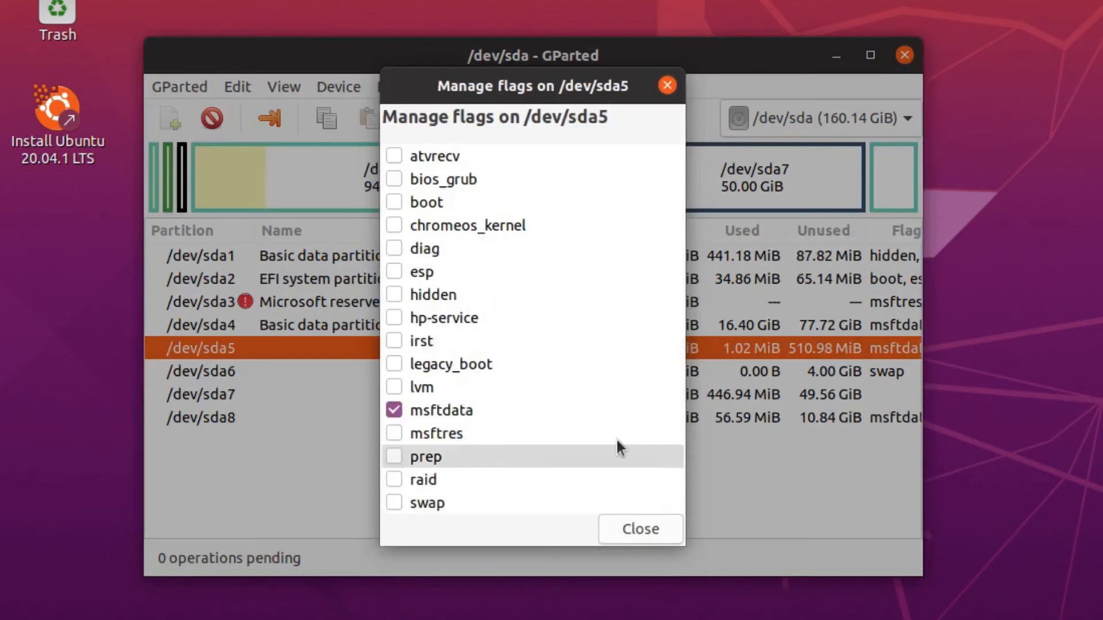
click(399, 200)
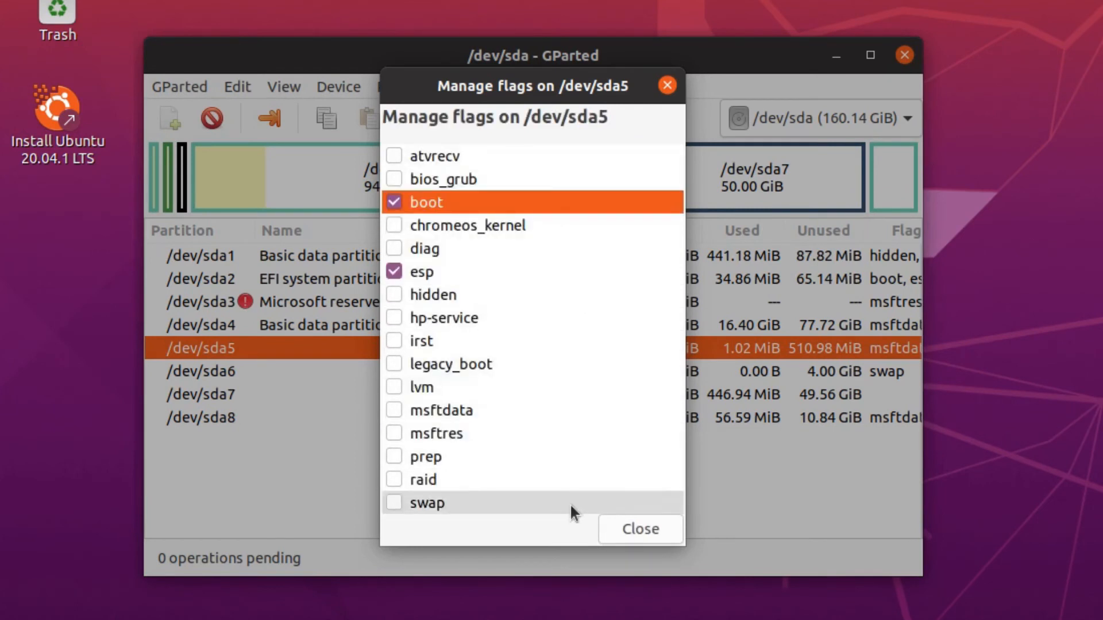
click(624, 524)
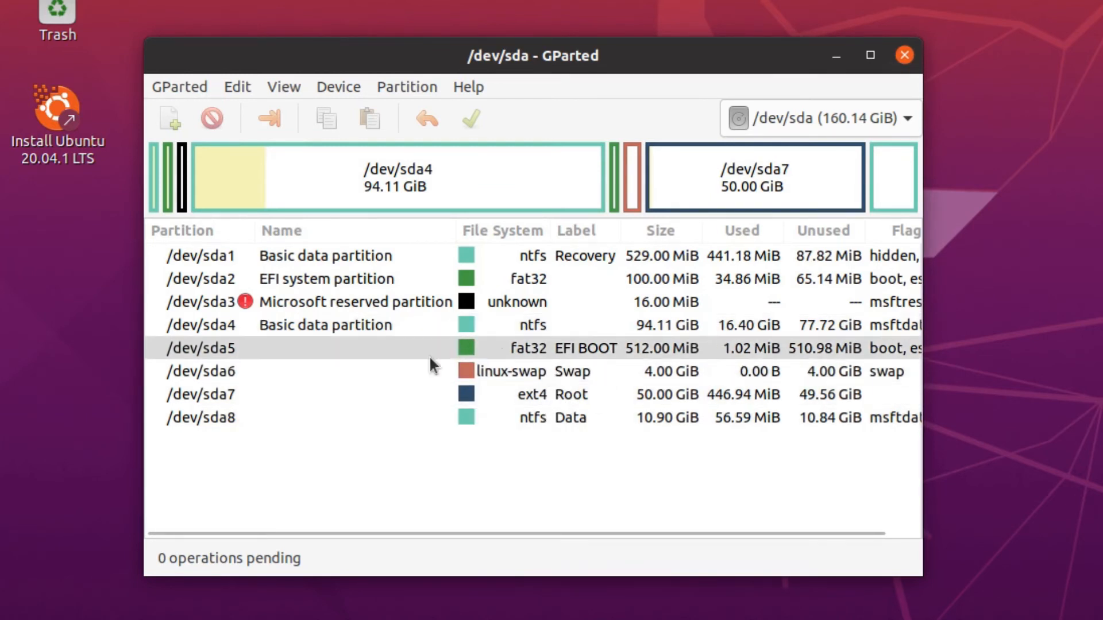
Close GParted, run the Ubuntu installer with third-party software, and choose Something else.
click(904, 54)
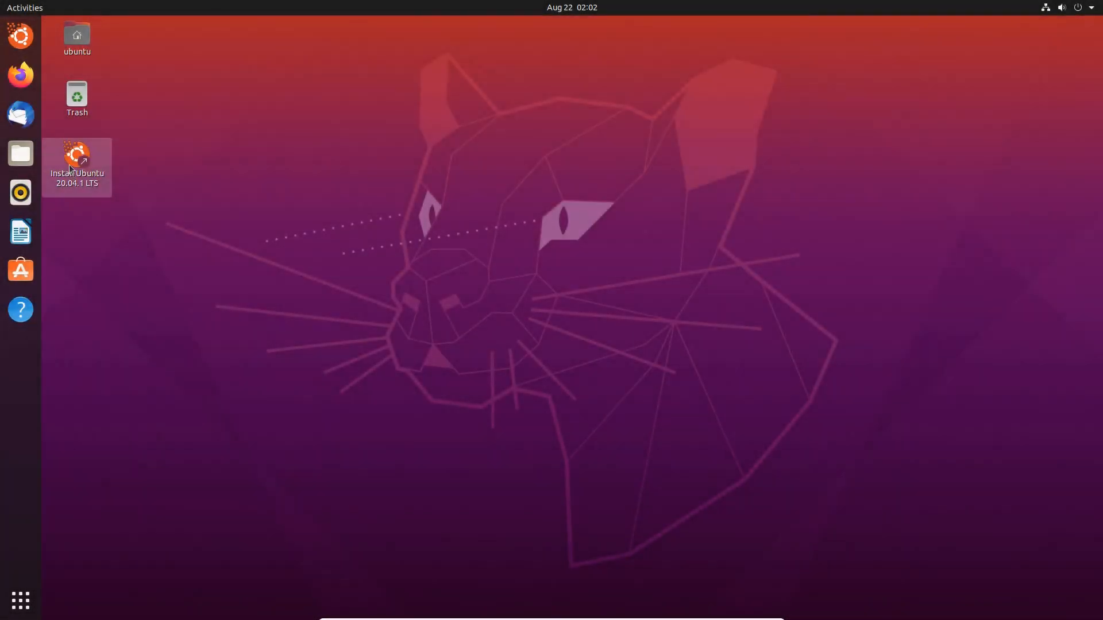
click(69, 168)
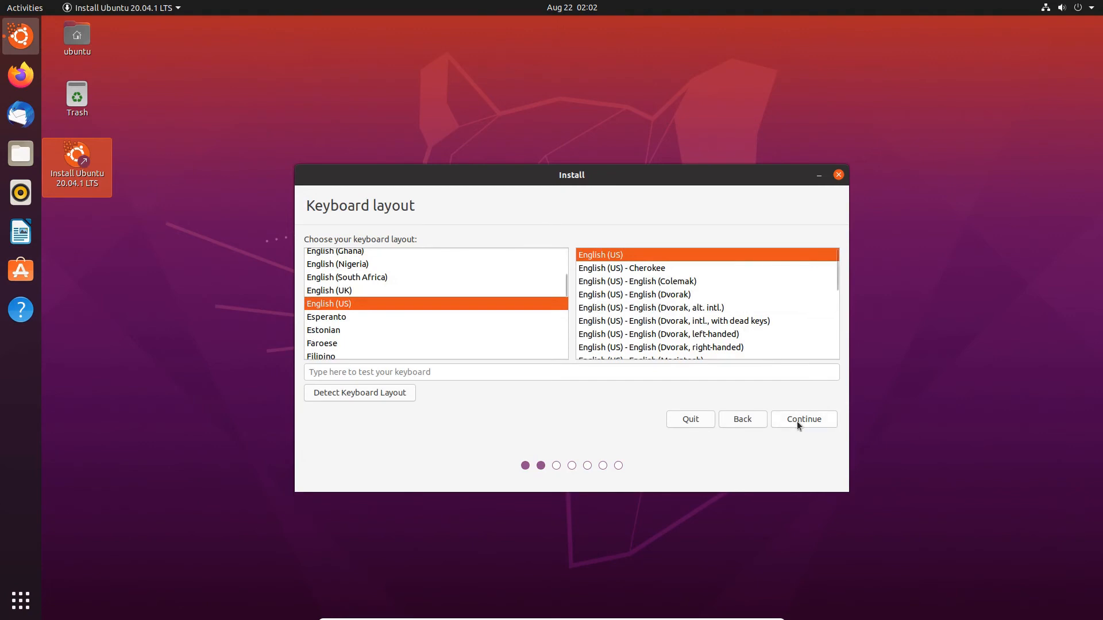
click(799, 424)
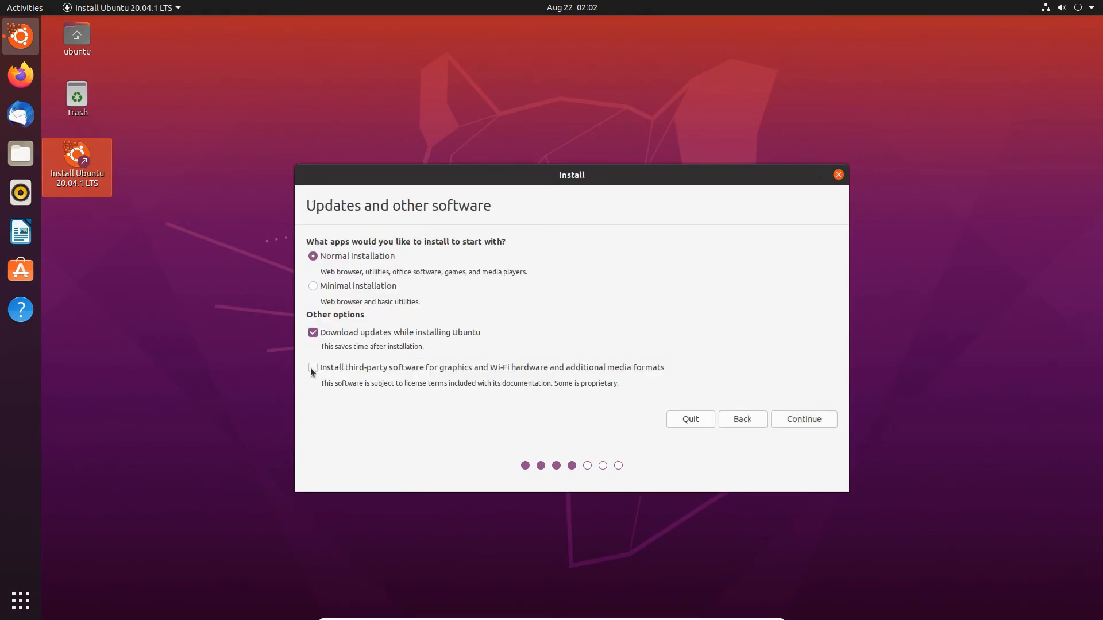
click(312, 368)
click(806, 419)
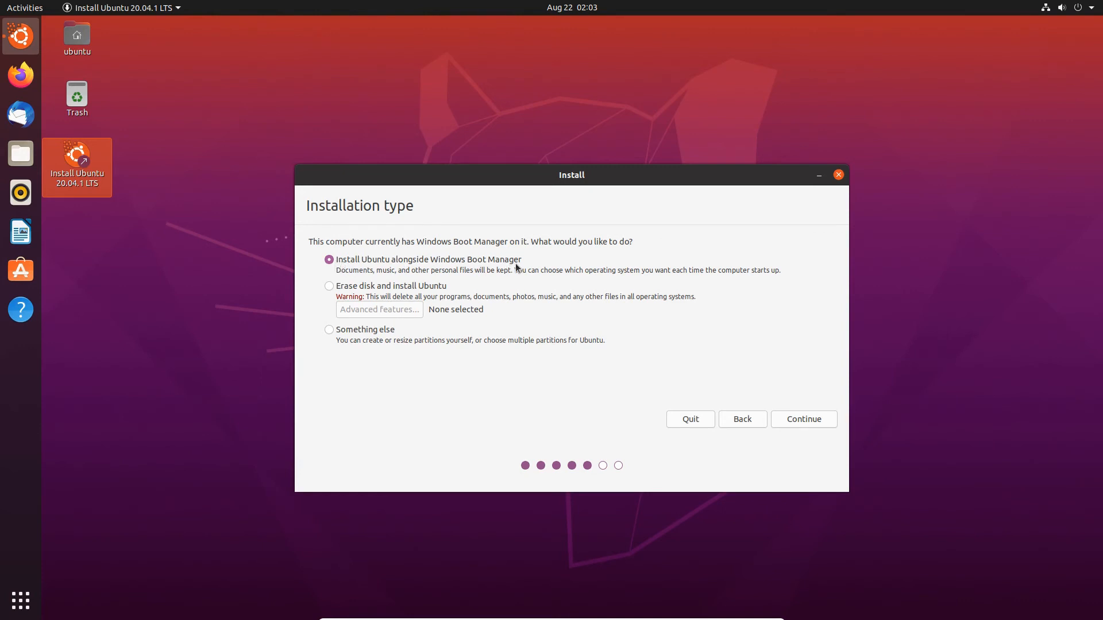
click(329, 330)
click(791, 420)
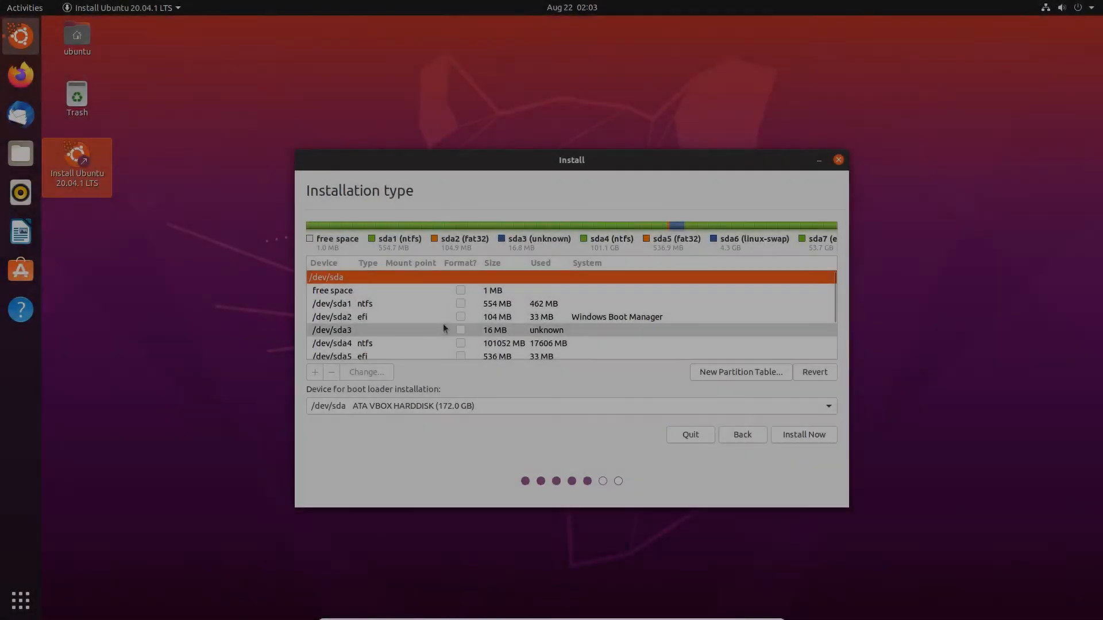
scroll(415, 329, down, 1)
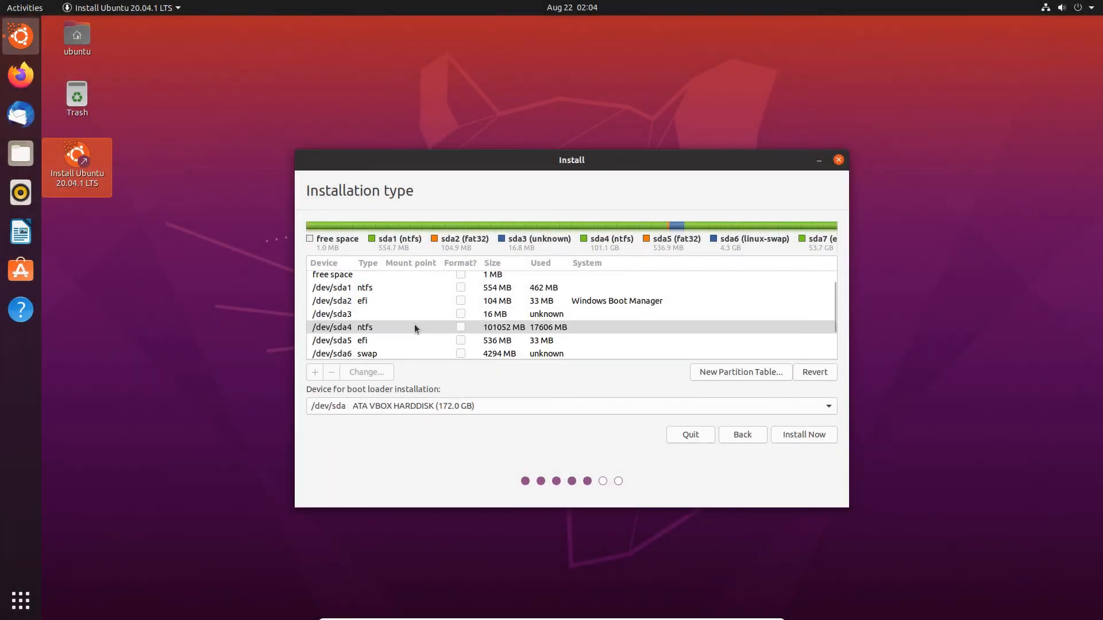
scroll(415, 327, down, 1)
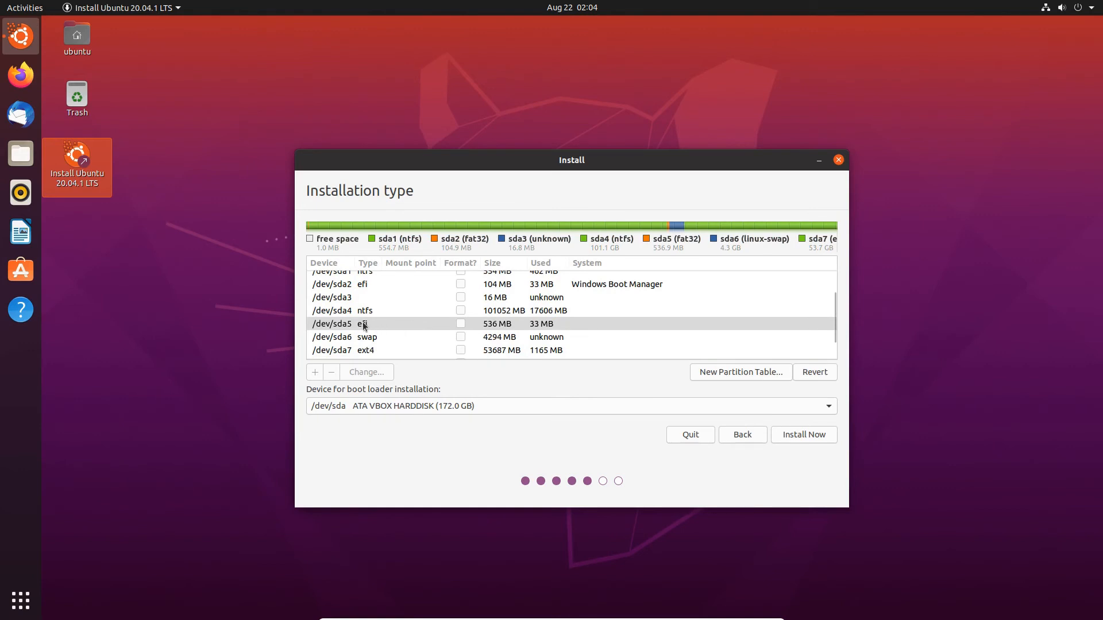
scroll(408, 324, down, 2)
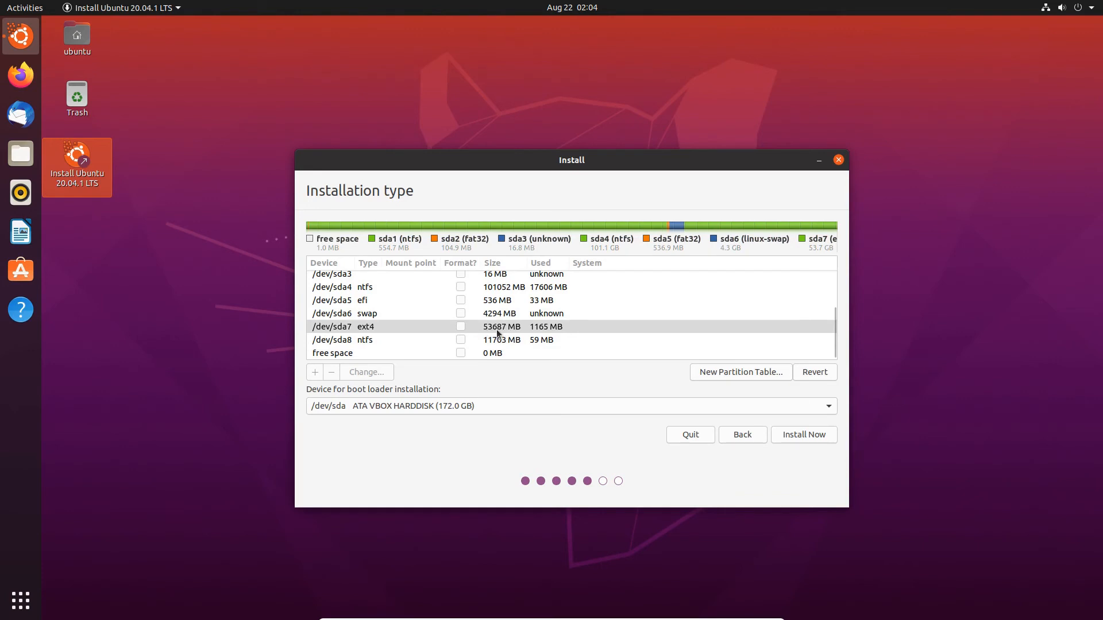
Set /dev/sda7 to Ext4 journaling, marked for formatting, mounted at /, and continue with the changes.
double_click(363, 327)
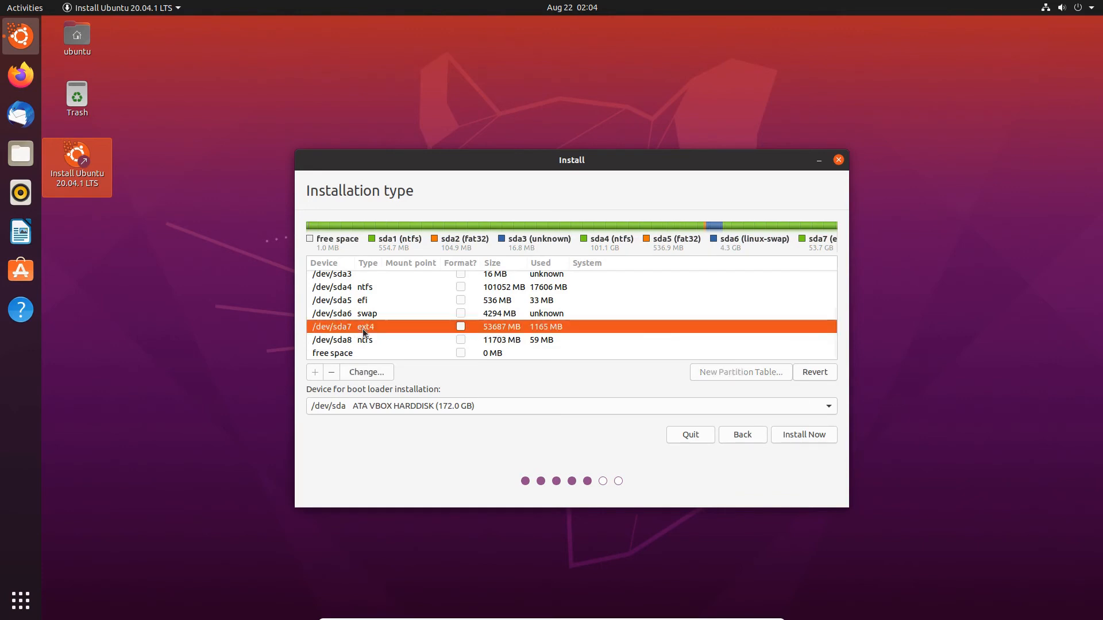
click(597, 321)
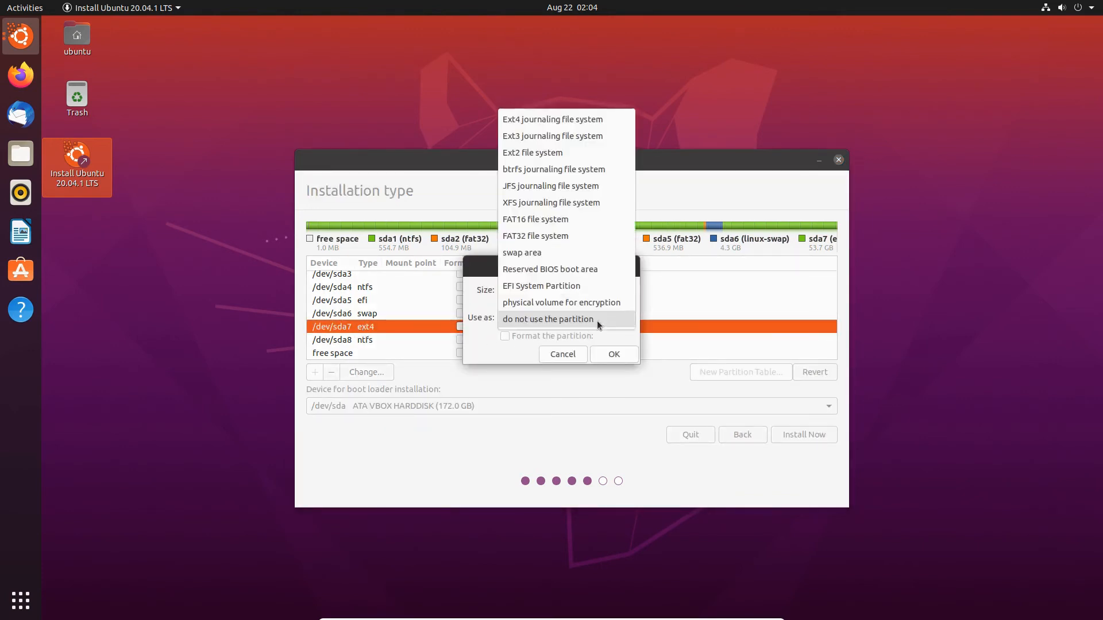
click(543, 120)
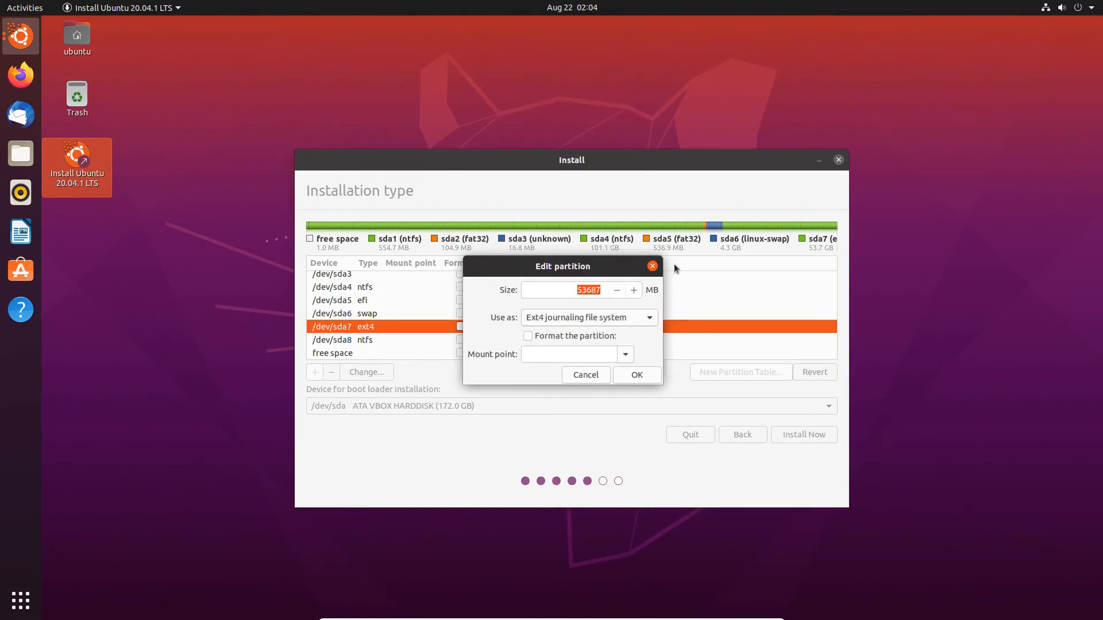
click(529, 337)
click(625, 355)
click(543, 374)
click(636, 374)
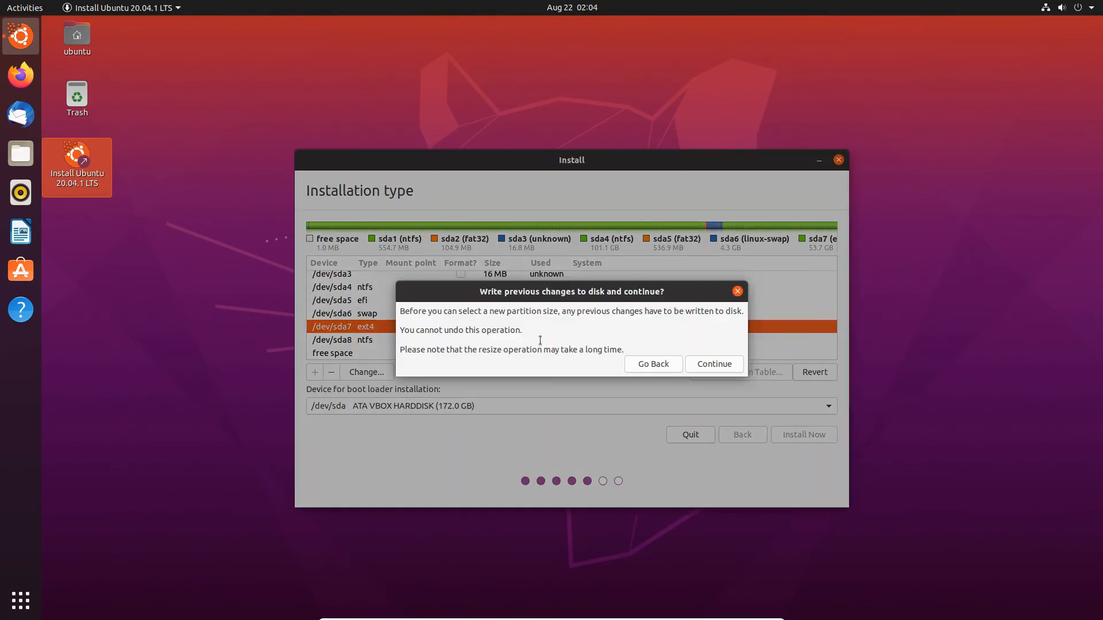
click(718, 366)
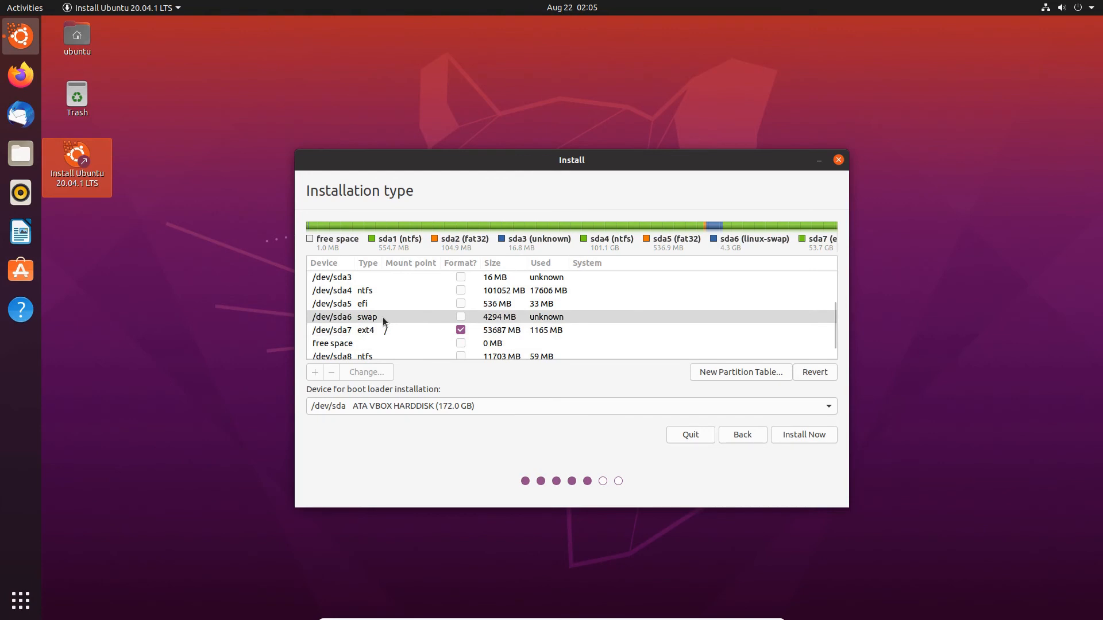
Choose /dev/sda5 as the device for boot loader installation.
scroll(380, 315, up, 4)
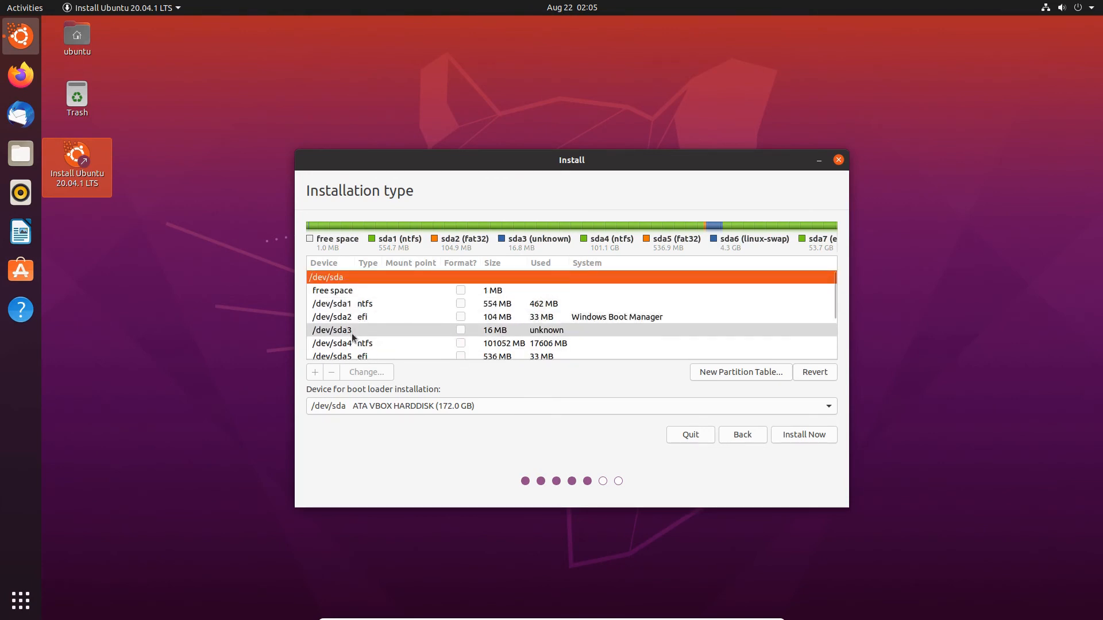
scroll(354, 306, down, 3)
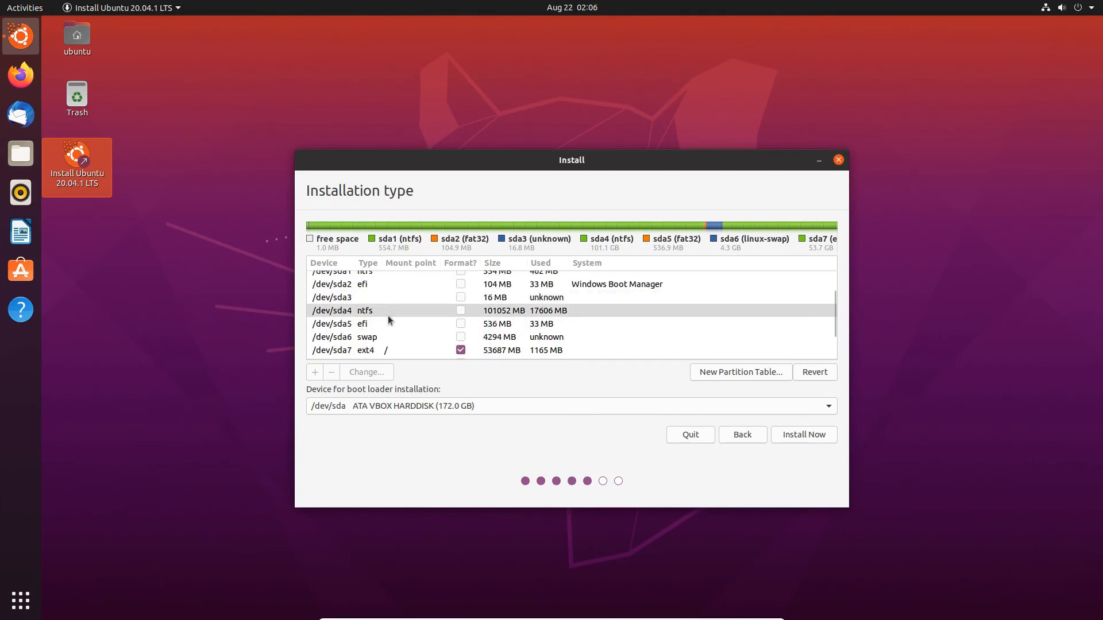
scroll(388, 316, down, 3)
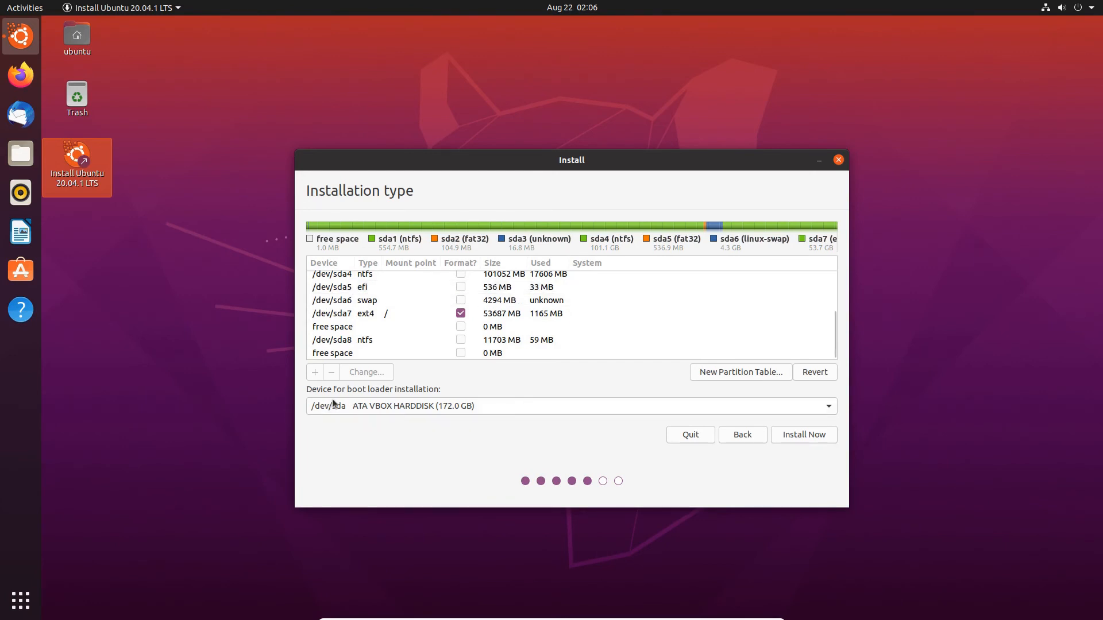
click(405, 404)
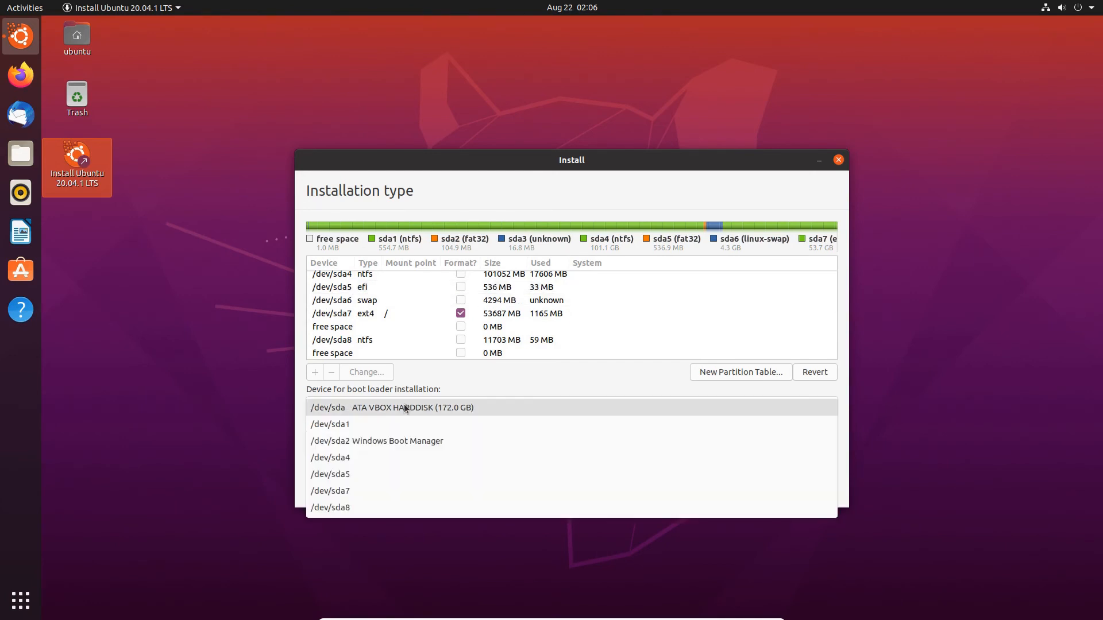
click(353, 474)
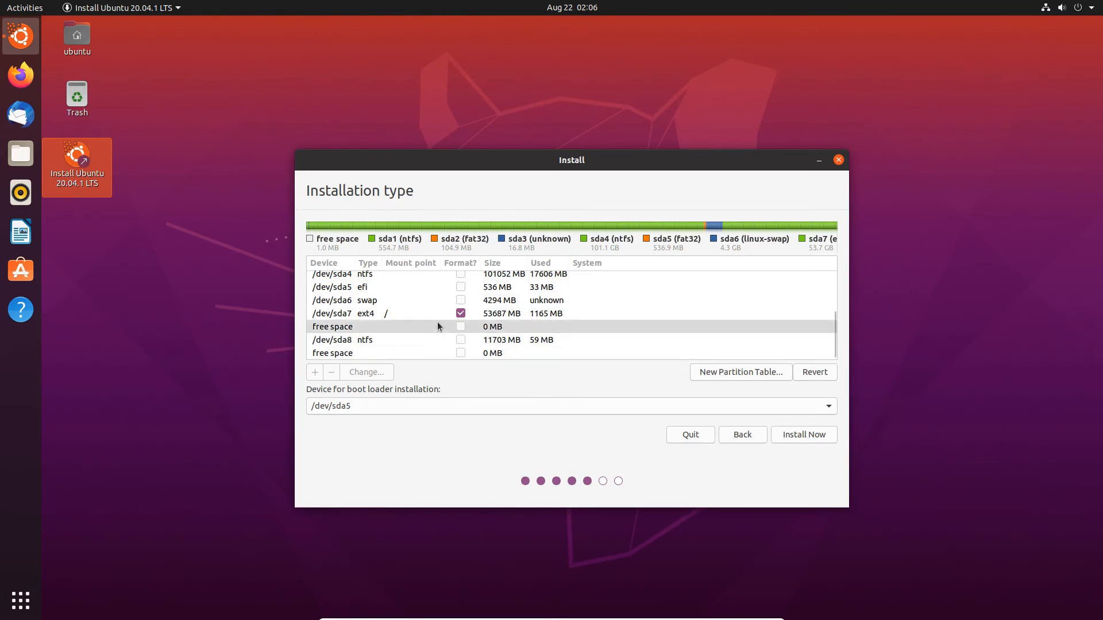
Start Install Now, accept the location and the account details to begin installing.
click(802, 435)
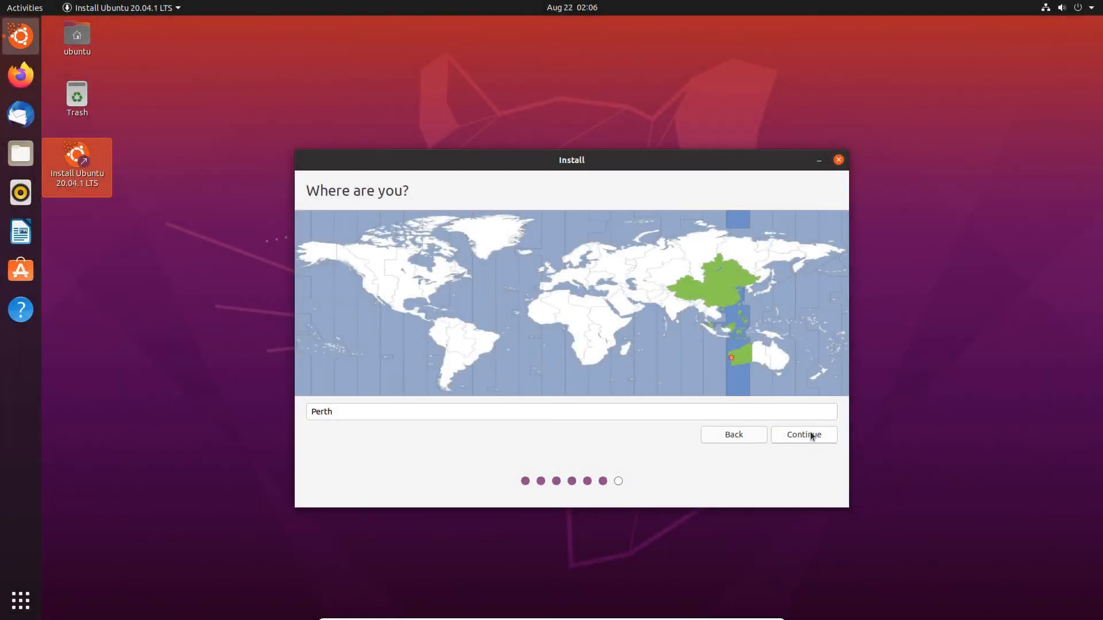
click(805, 435)
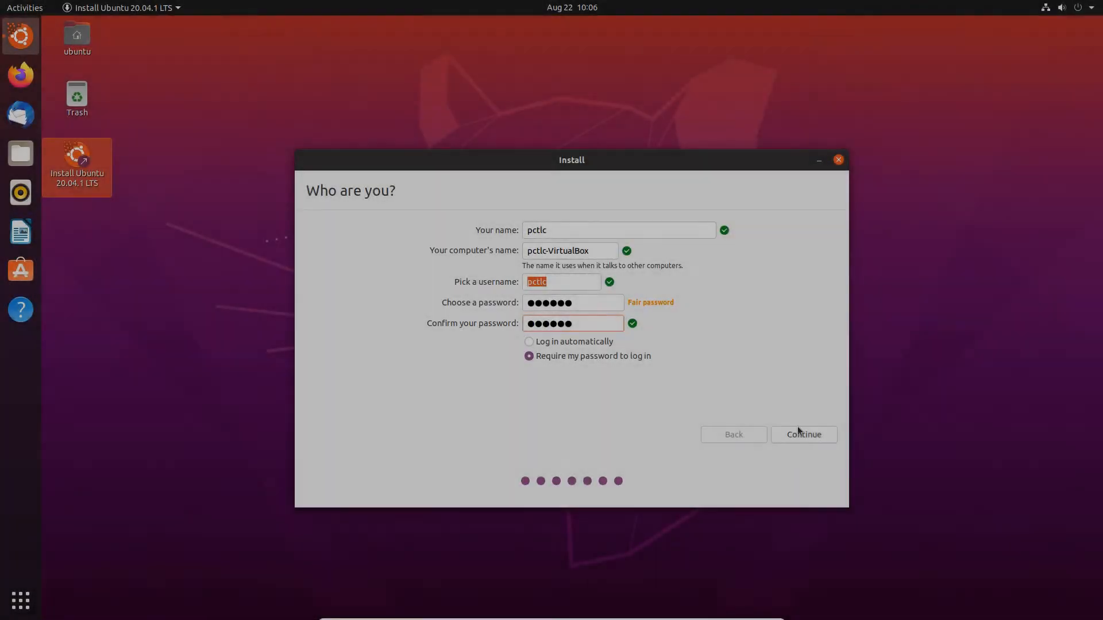
click(802, 435)
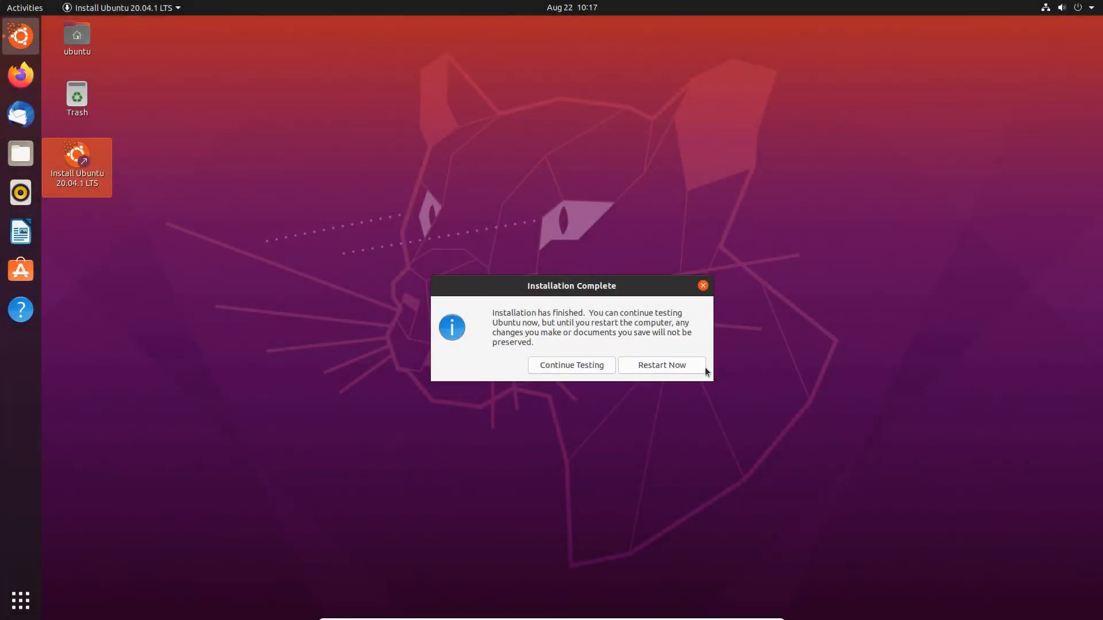
Restart, browse the GRUB entries through Windows Boot Manager, boot Ubuntu and pick the user account.
click(664, 368)
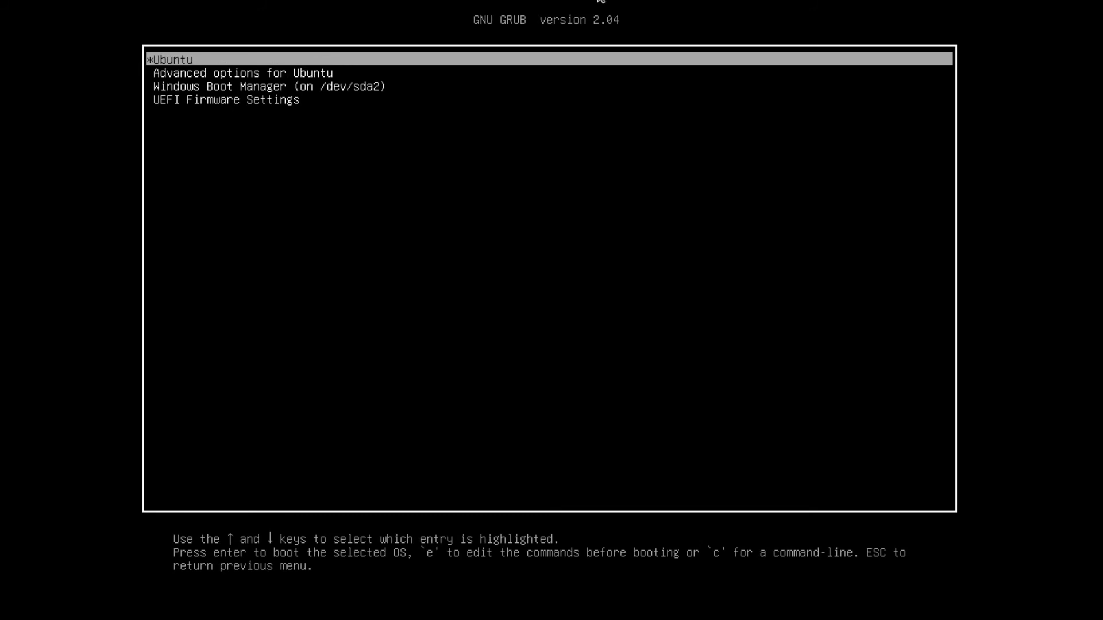
key(Down)
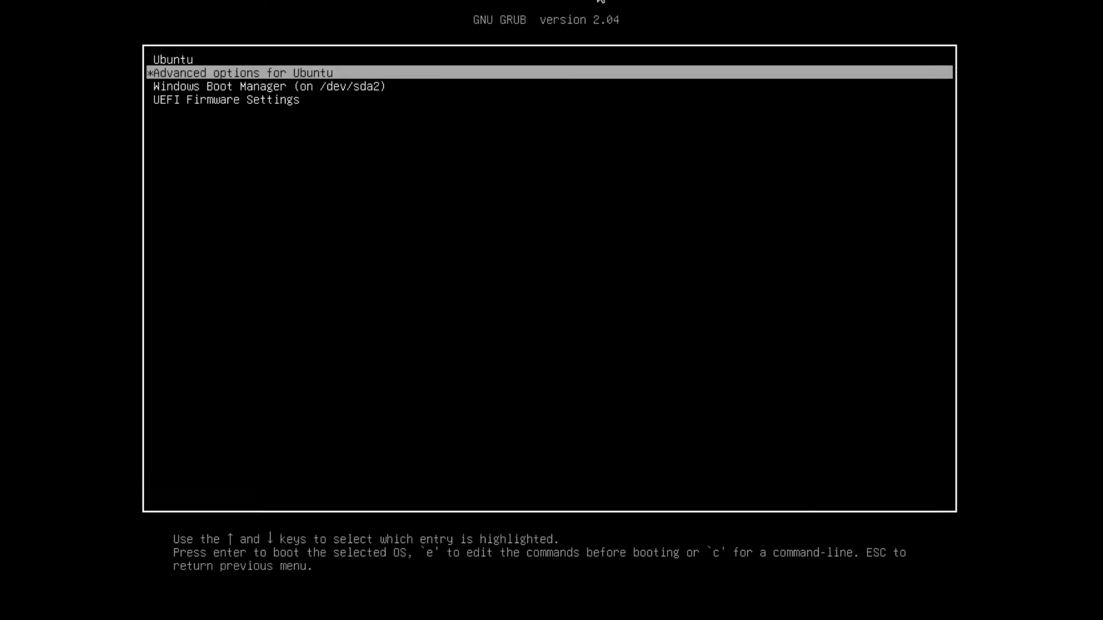
key(Down)
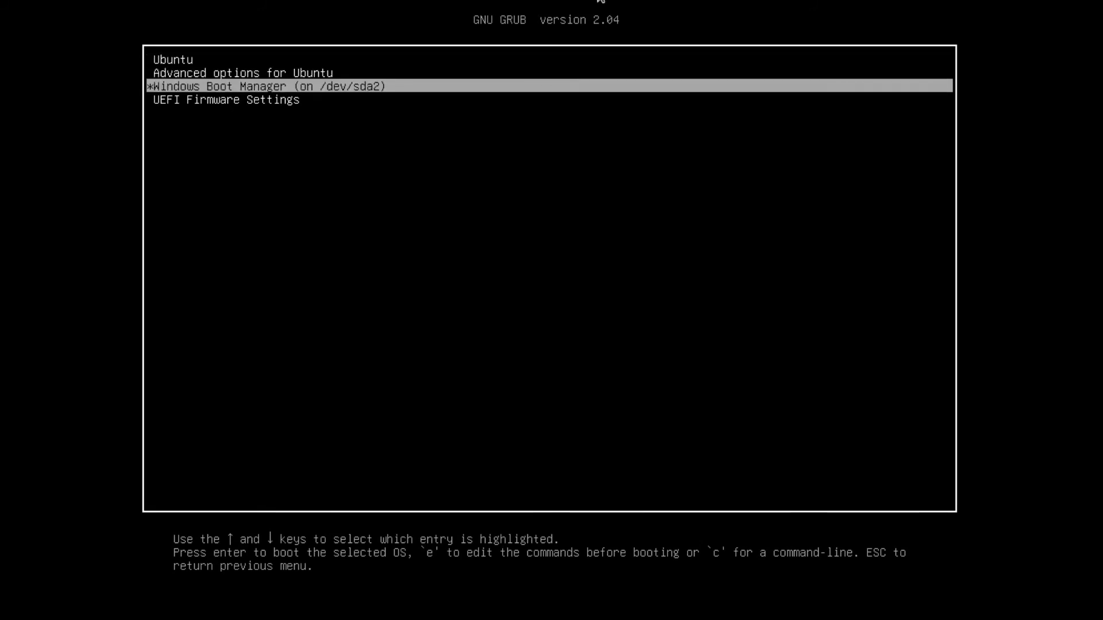
key(Down)
key(Up)
key(Up)
key(Up)
key(Return)
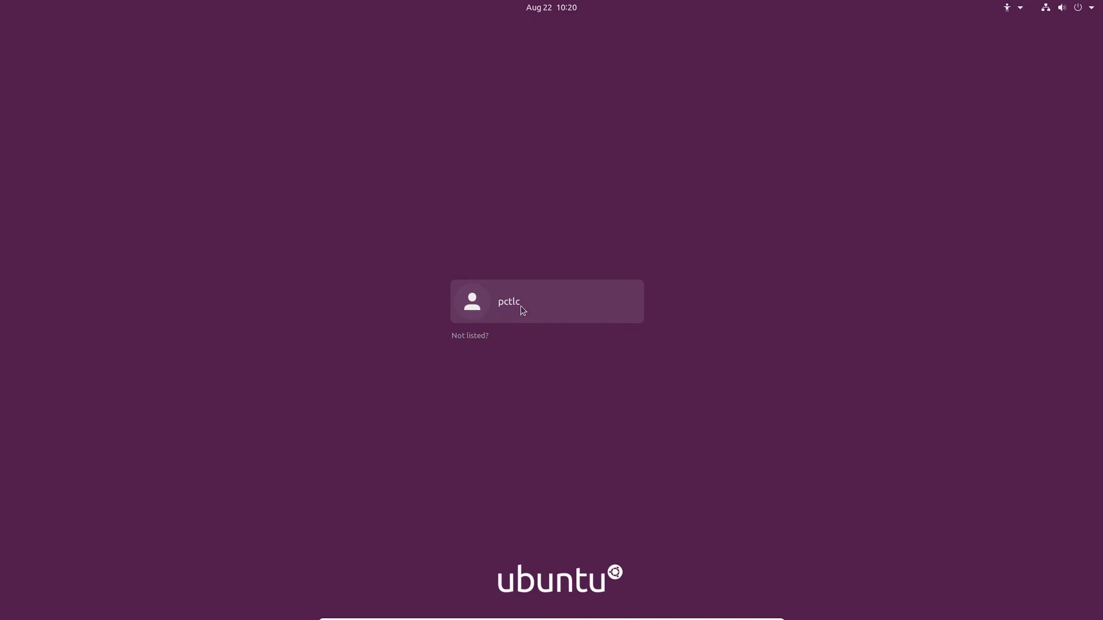
click(522, 307)
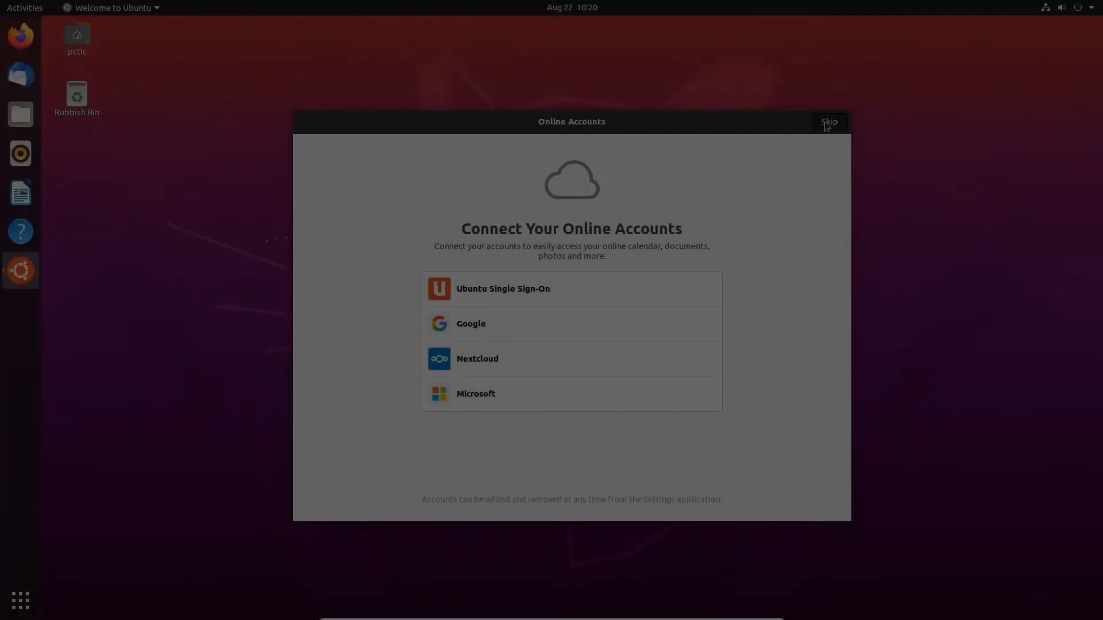
Open the Data drive under Other Locations and create a folder named Documents there.
click(829, 121)
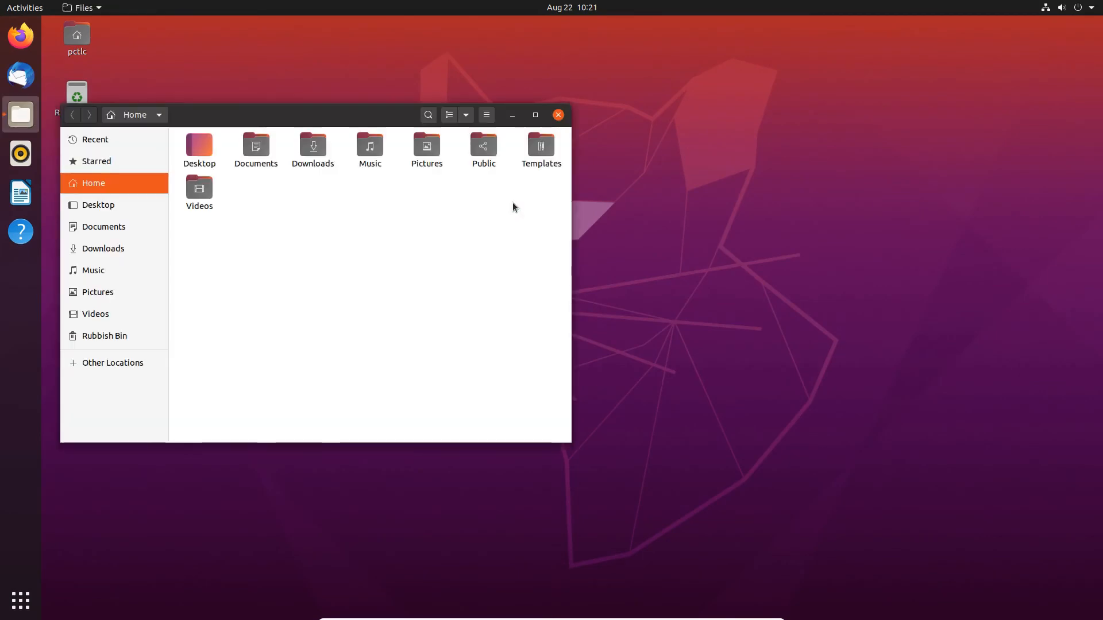
click(86, 364)
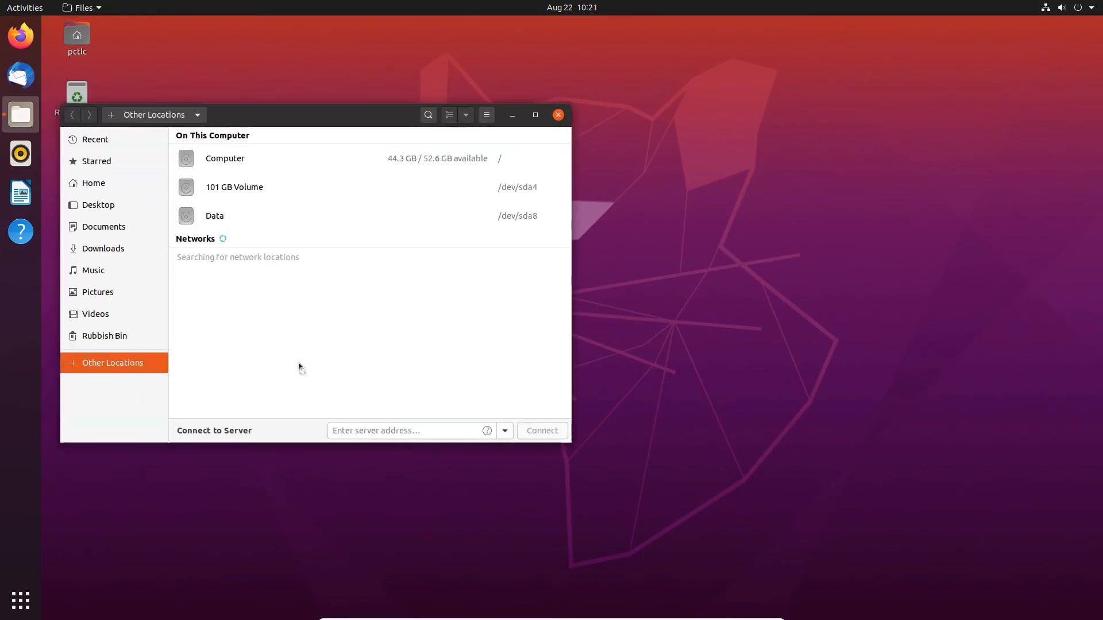
click(231, 221)
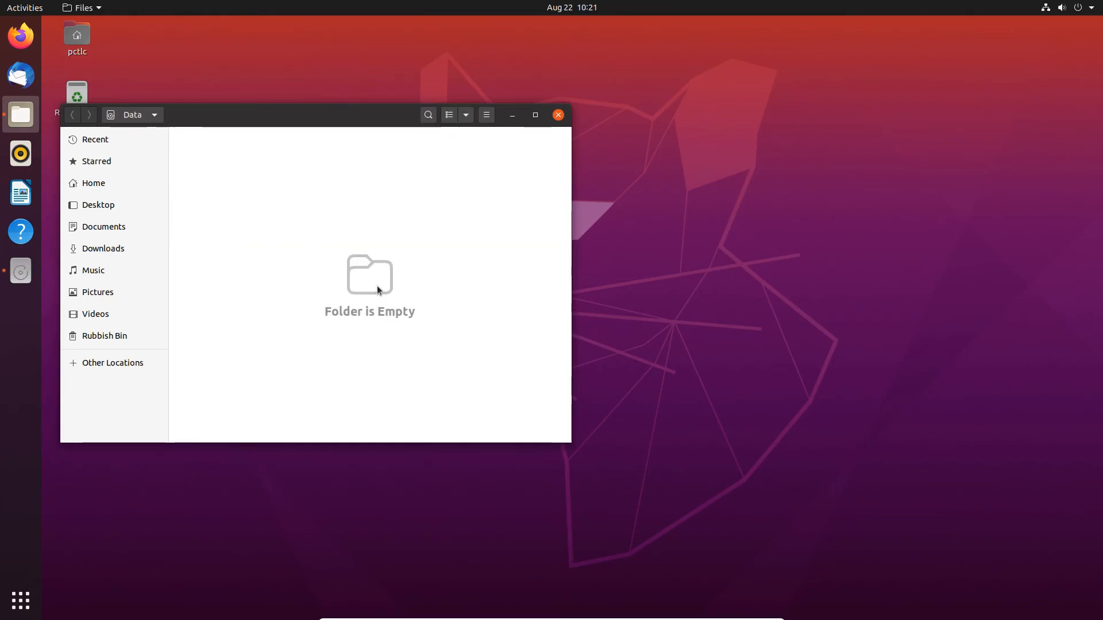
right_click(319, 209)
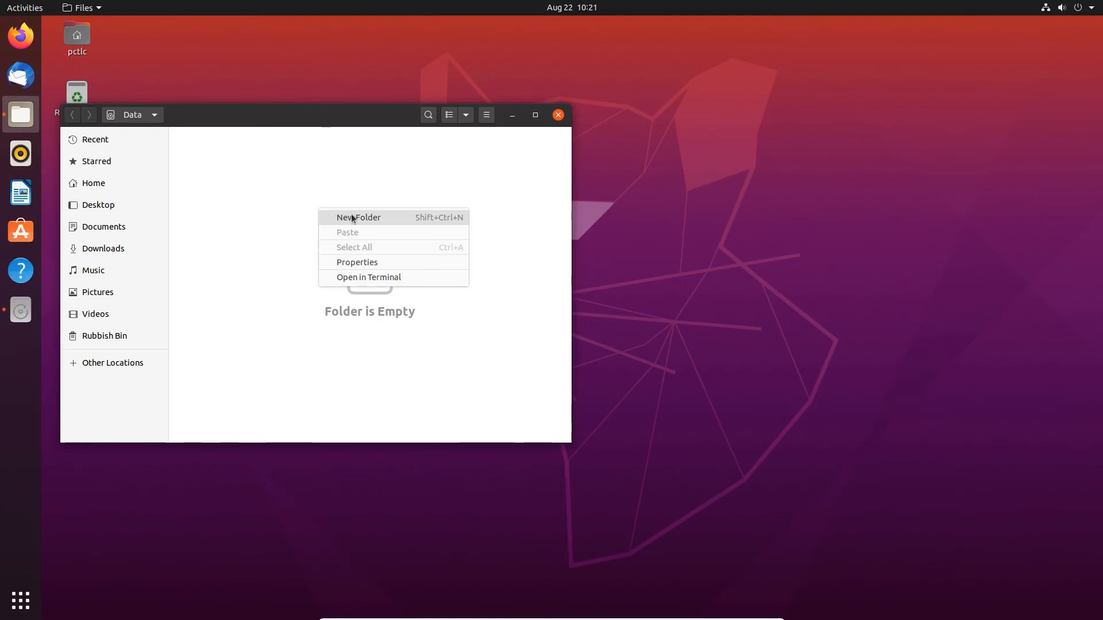
click(491, 246)
text(Do)
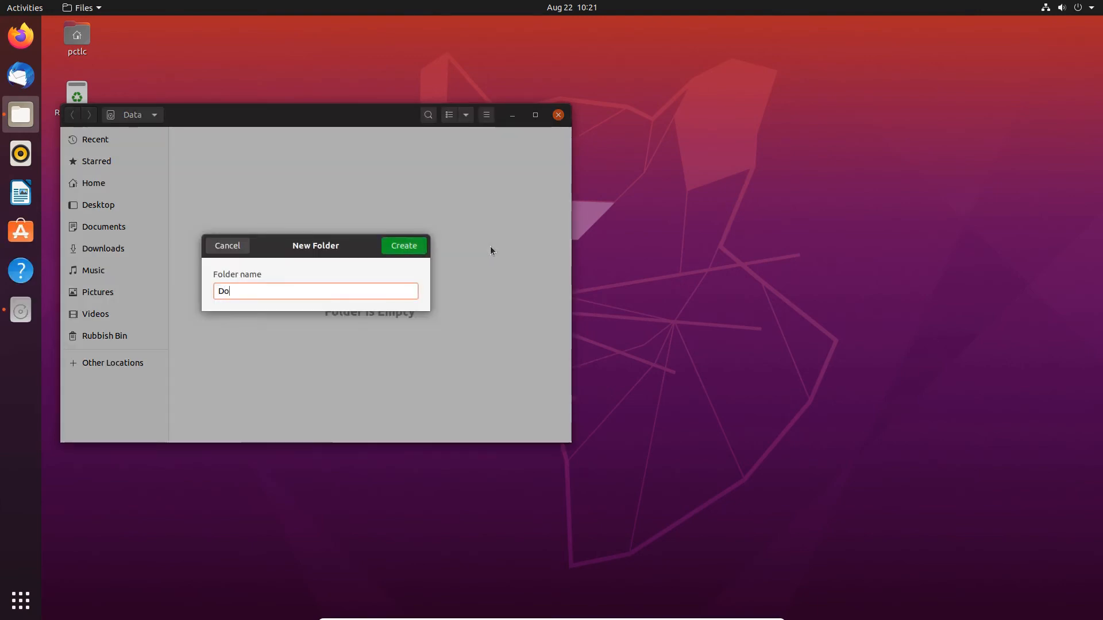
text(cuments)
key(Return)
Open the Documents folder, then close the file manager window.
double_click(217, 149)
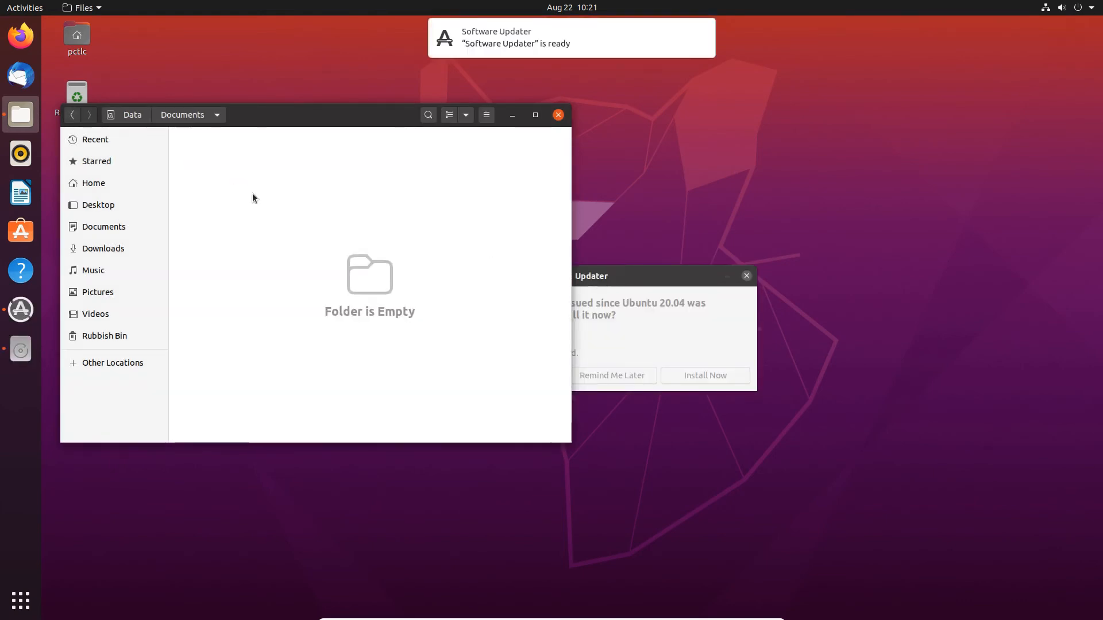
right_click(252, 192)
click(245, 185)
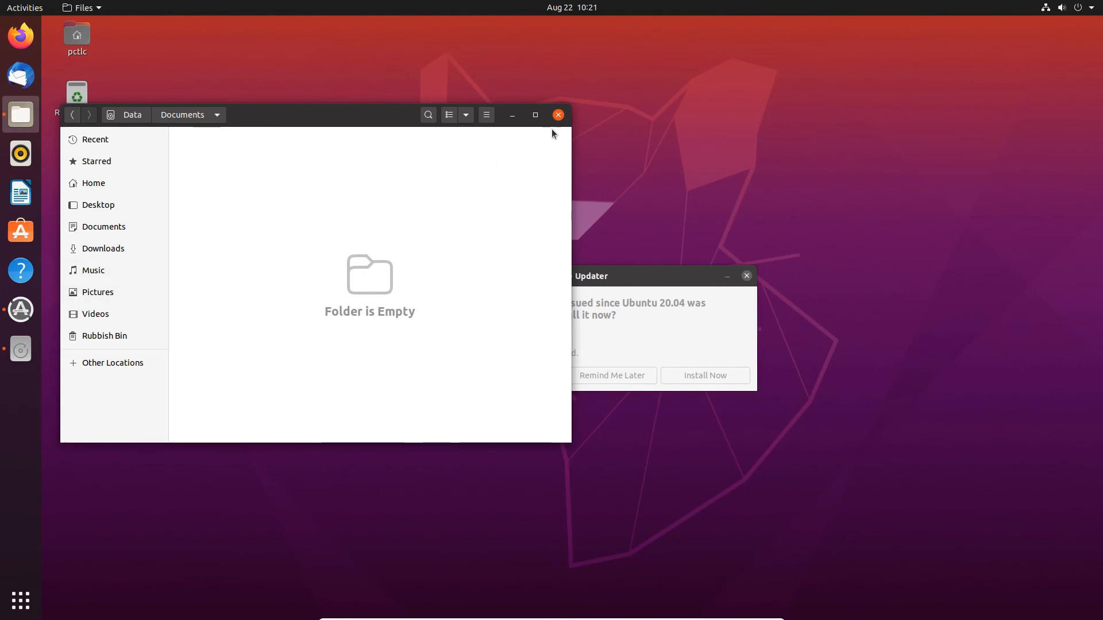
click(557, 115)
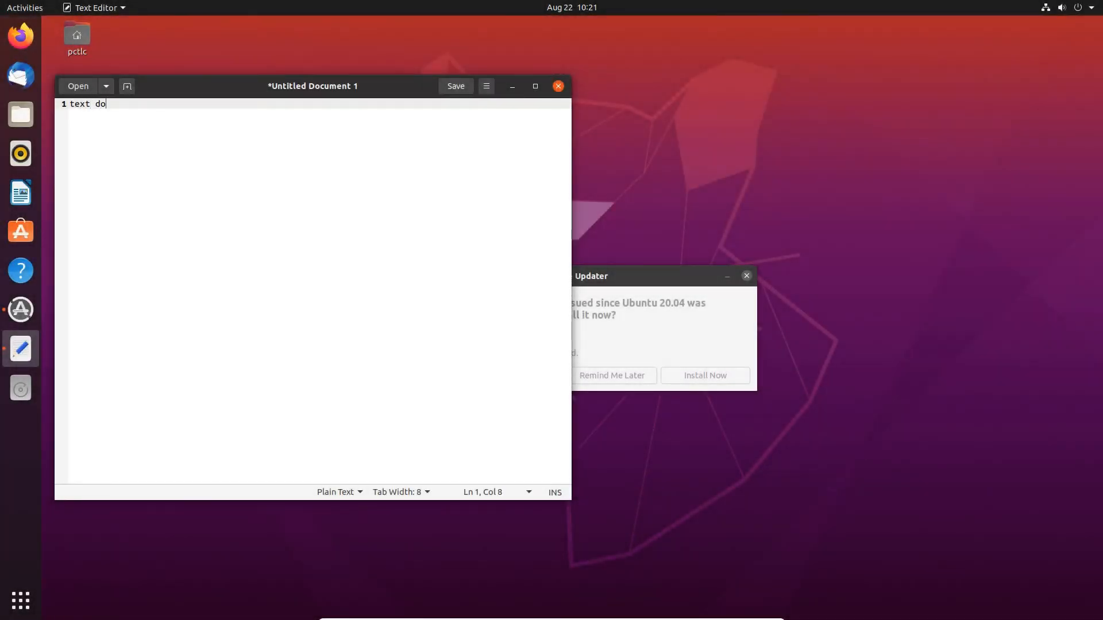
Finish typing 'text document created in ubuntu', fixing the uppercase ending, and bring up Save.
text(cument created in UBUNTU)
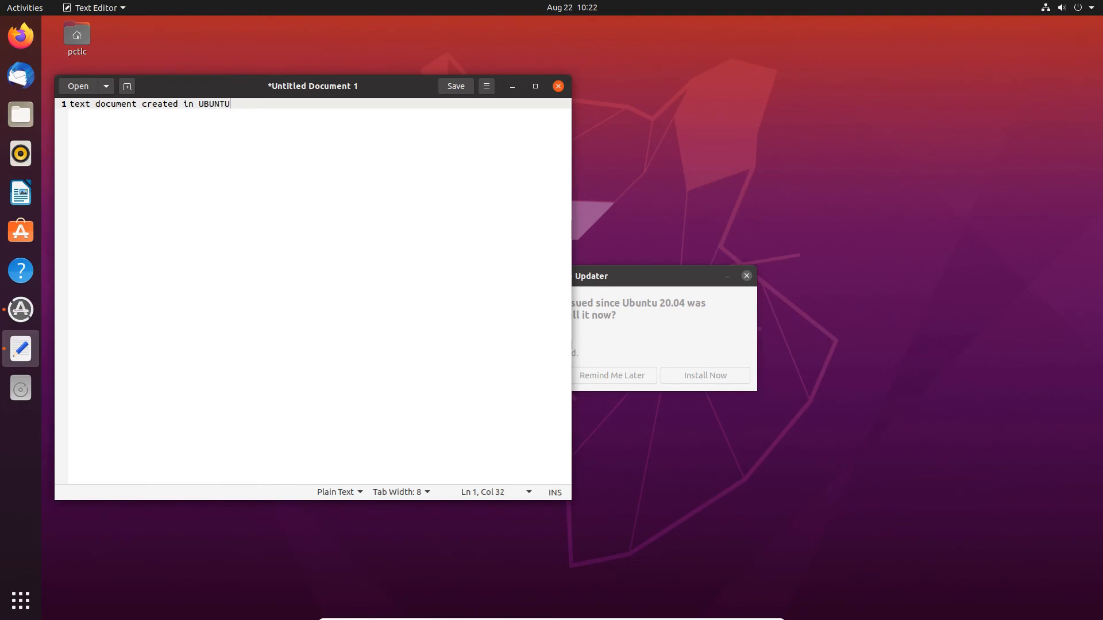
key(BackSpace)
key(BackSpace)
key(BackSpace)
key(BackSpace)
text(untu)
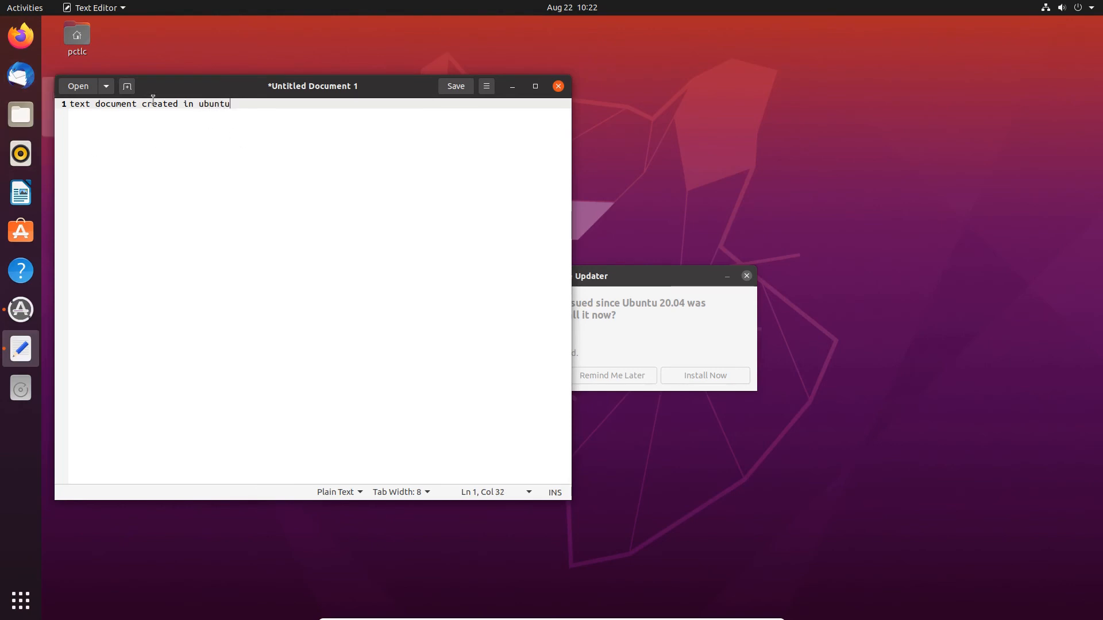
click(463, 88)
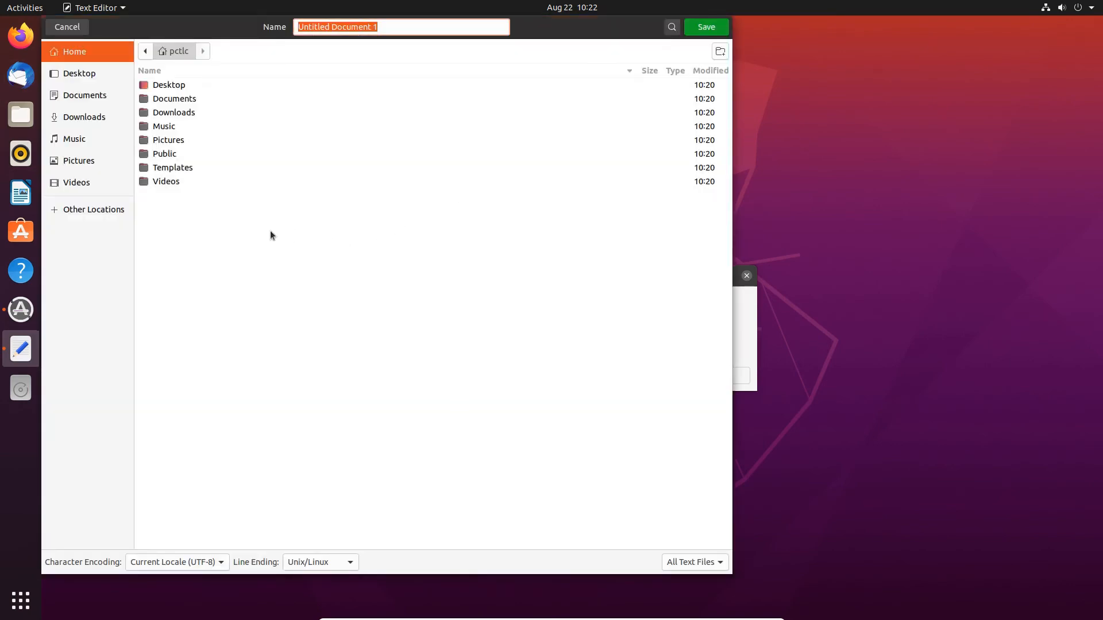
Save the file as Ubuntu-text-doc in Data's Documents folder and close Text Editor.
click(107, 209)
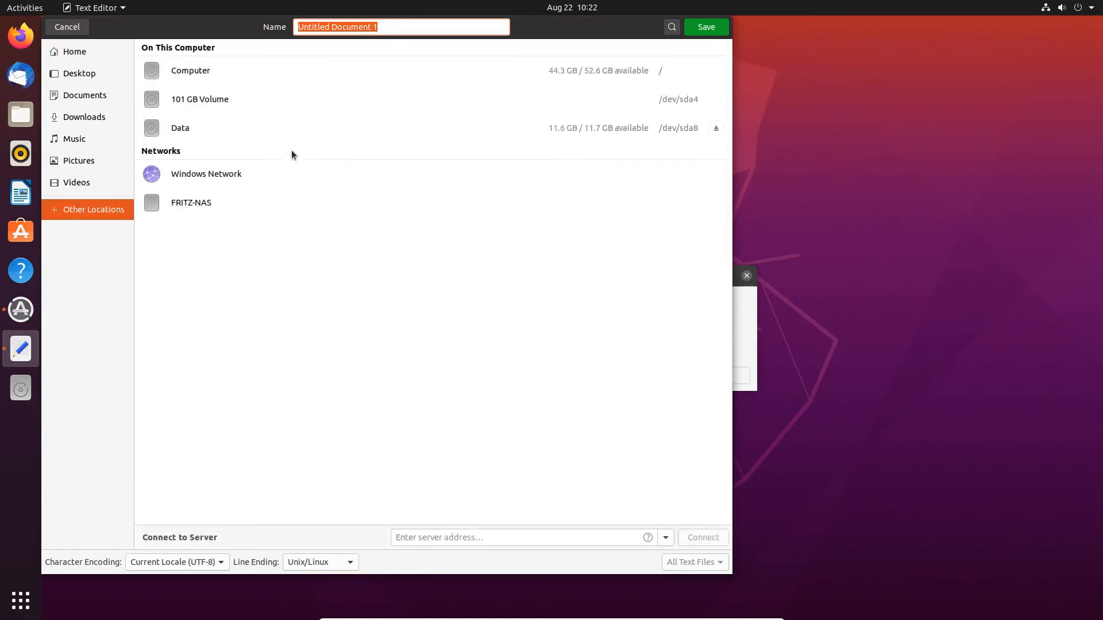
click(198, 129)
click(170, 90)
double_click(171, 89)
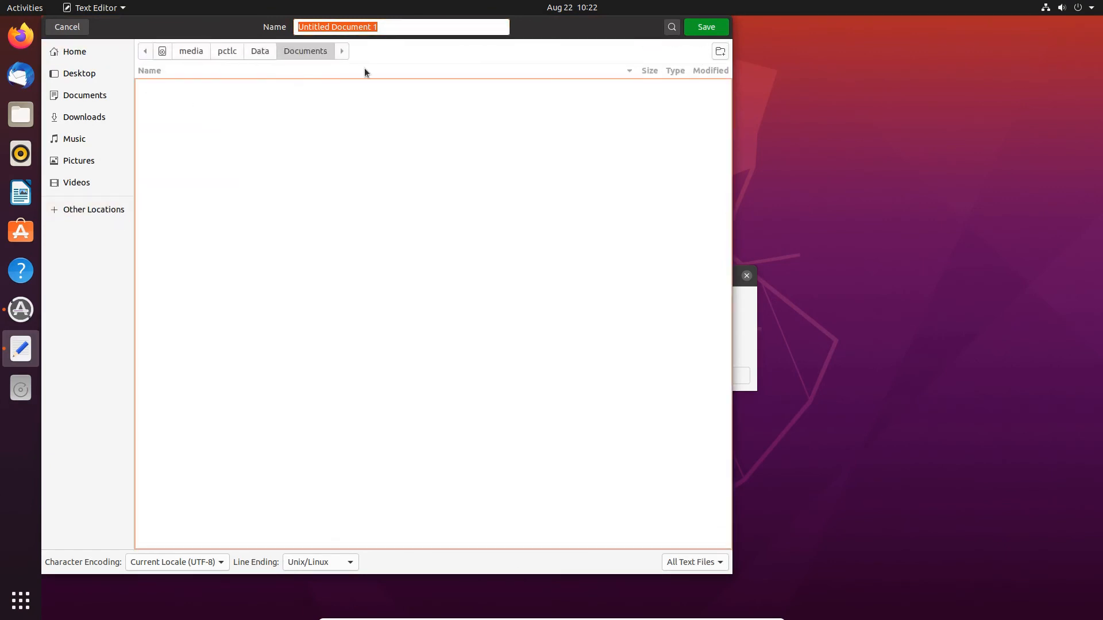
text(Ubuntu-text)
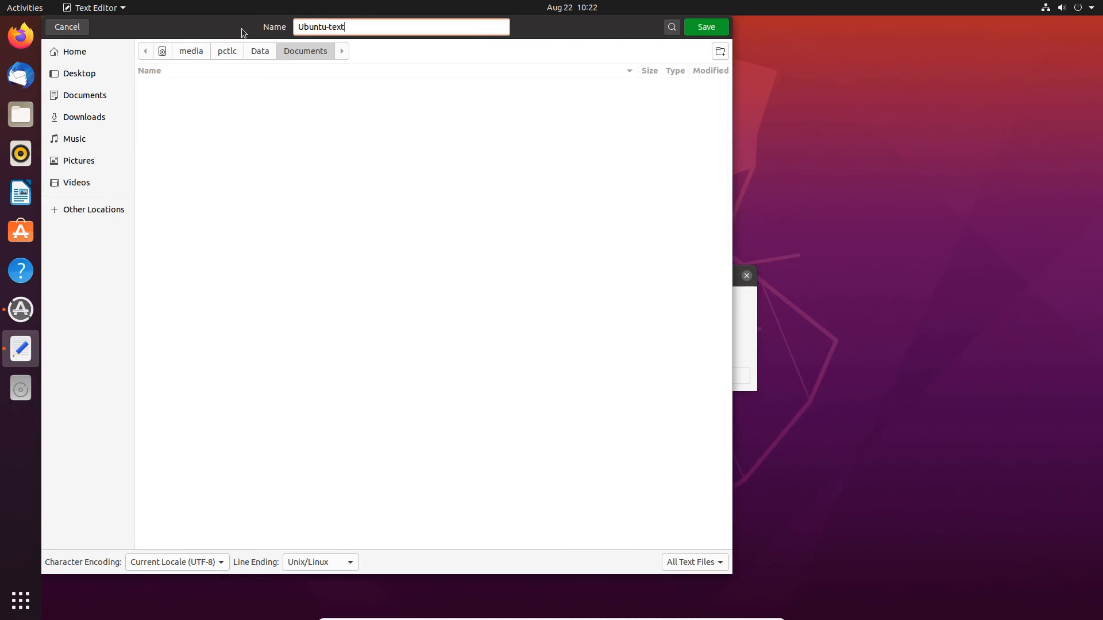
text(-doc)
key(Return)
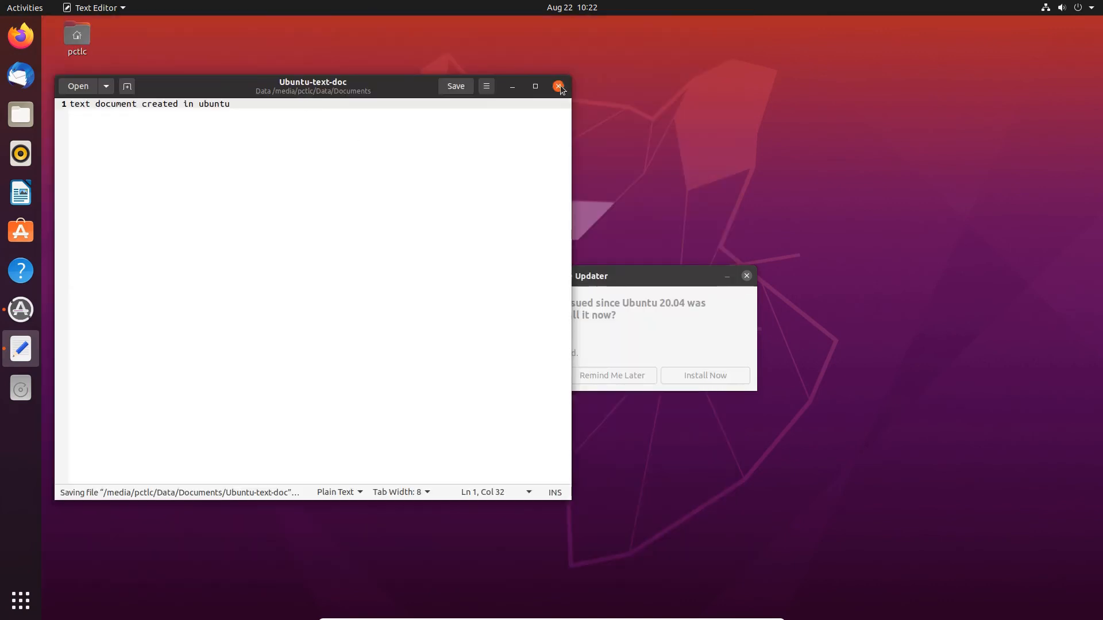
click(562, 89)
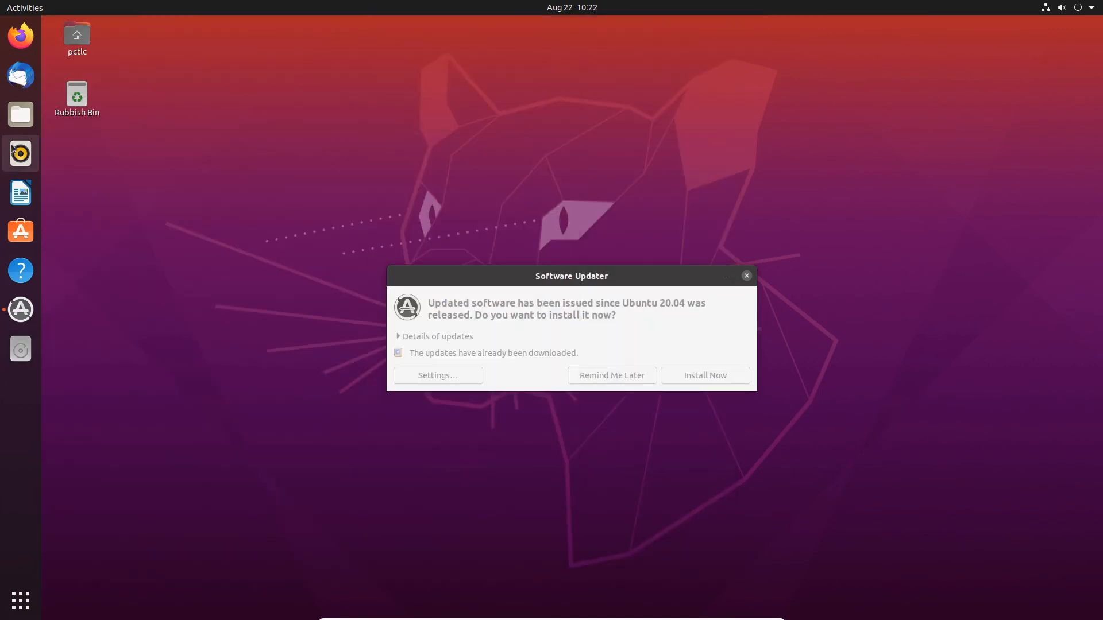
In Files, go to Data > Documents and open Ubuntu-text-doc.
click(21, 114)
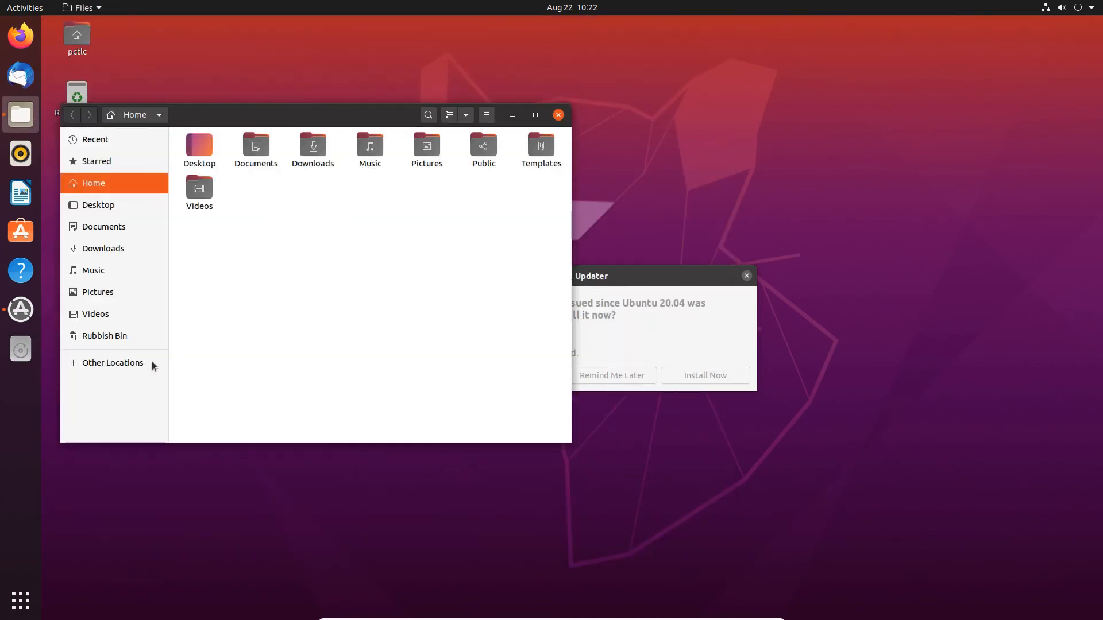
click(110, 362)
click(227, 217)
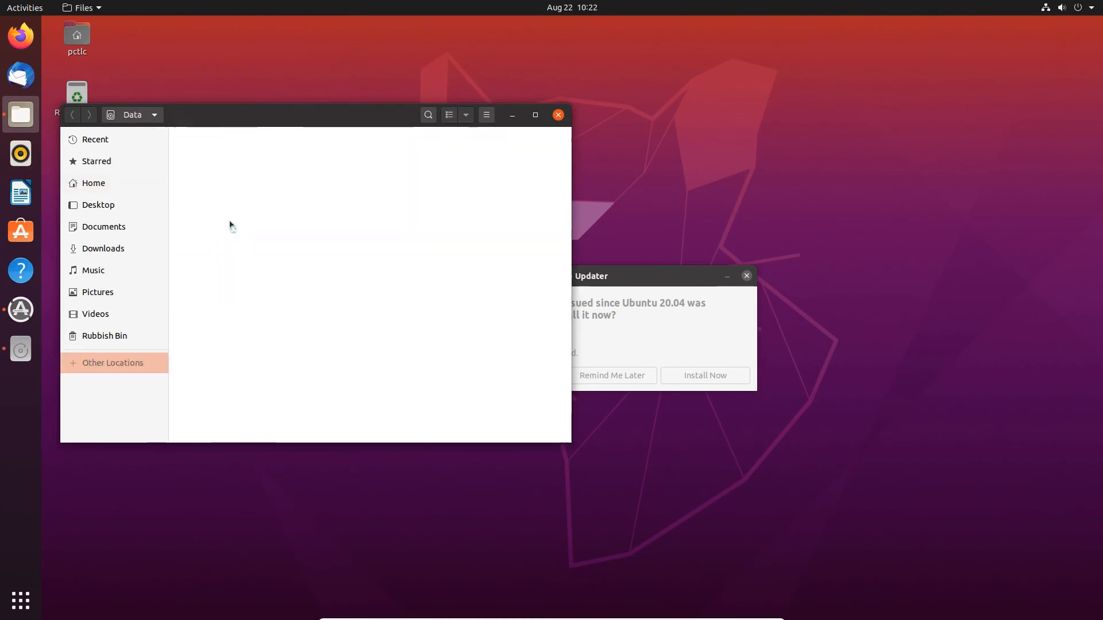
double_click(220, 151)
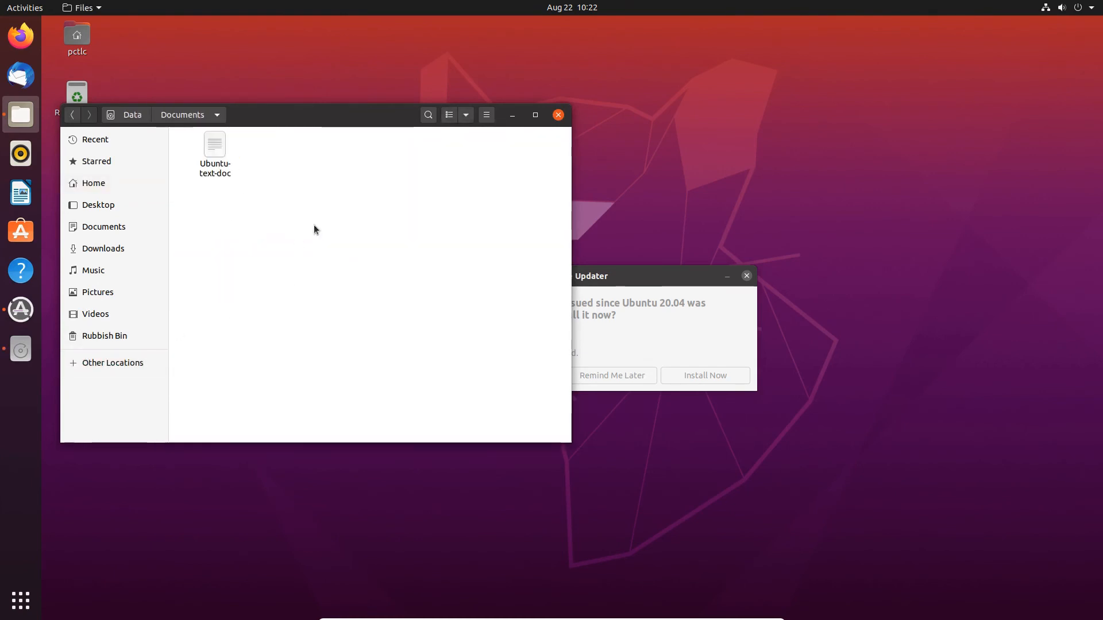
double_click(224, 170)
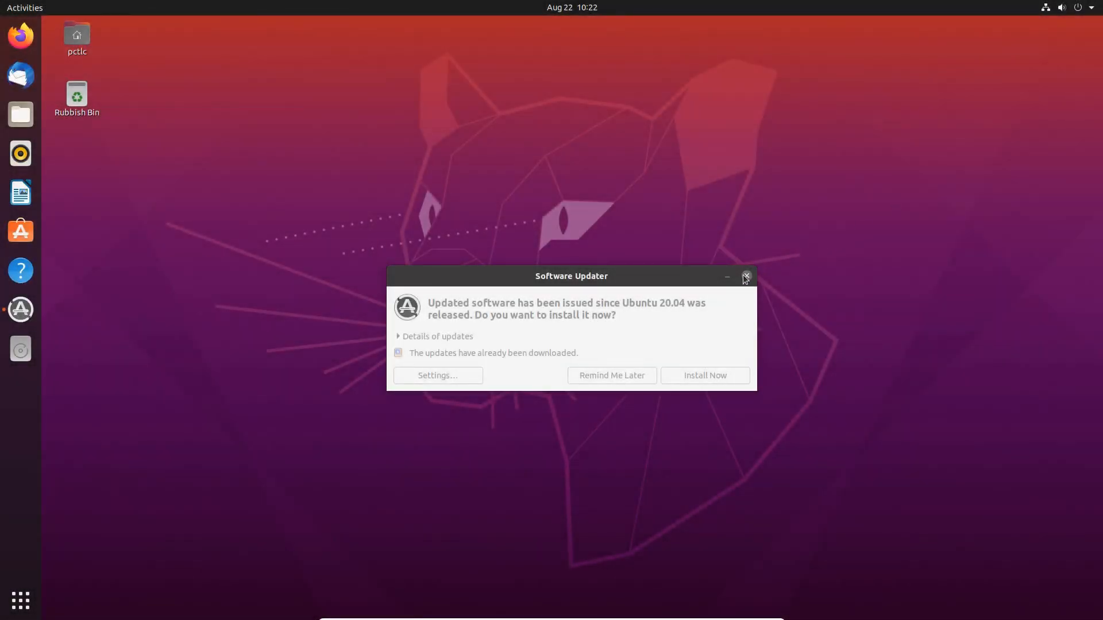
Dismiss Software Updater, restart from the system menu, and sign in to Windows with the account password.
click(746, 276)
click(1087, 8)
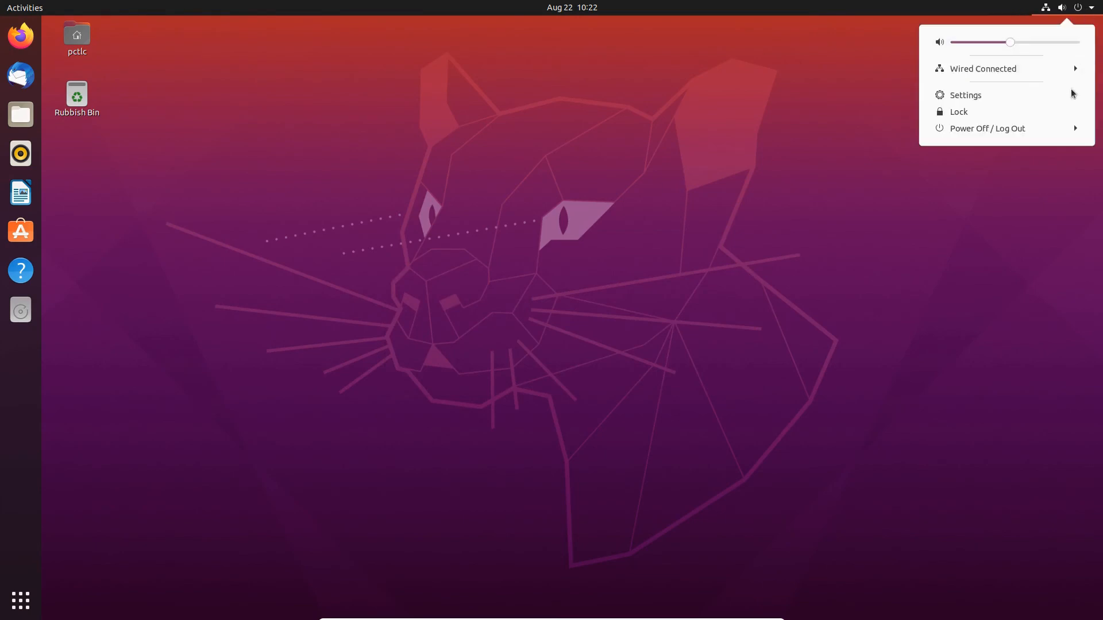
click(988, 129)
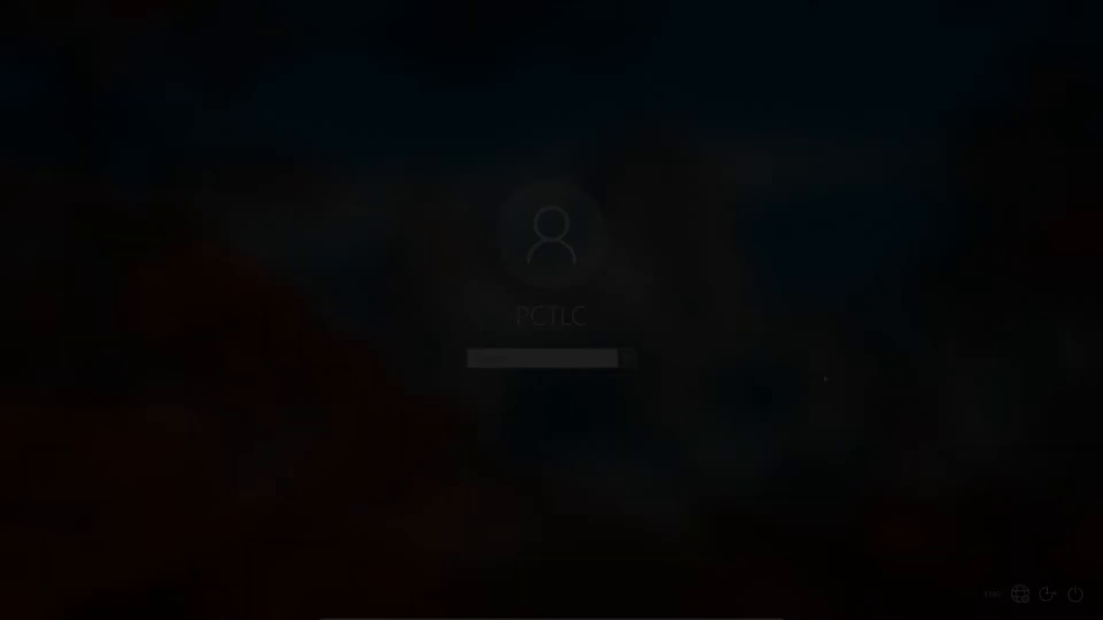
text(•)
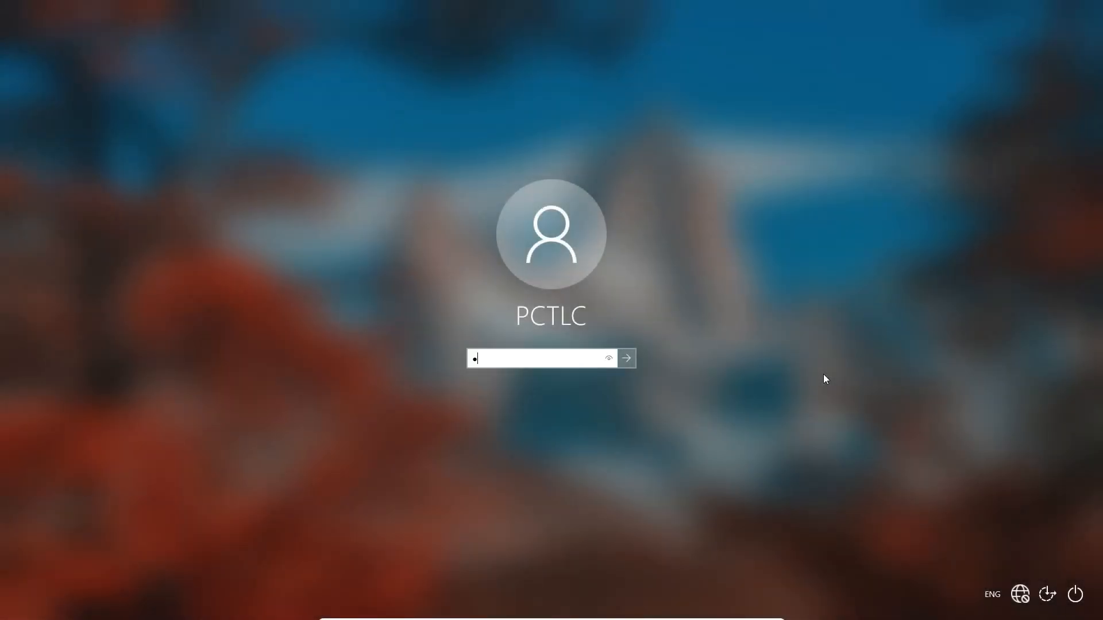
key(Return)
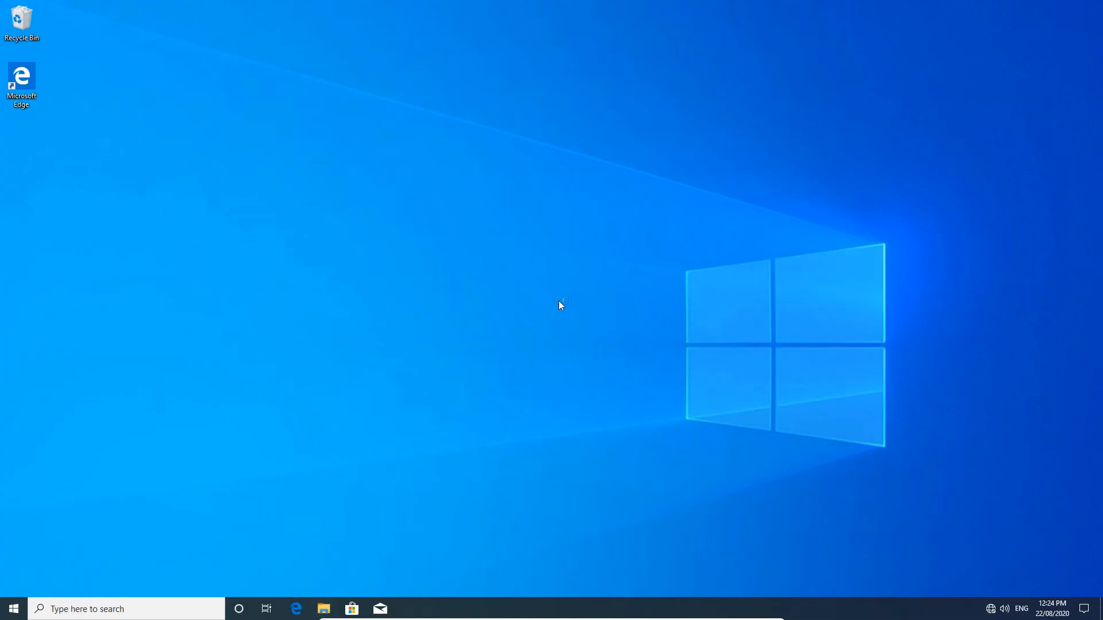
Open File Explorer and browse to the Documents folder on Data (E:).
key(super+e)
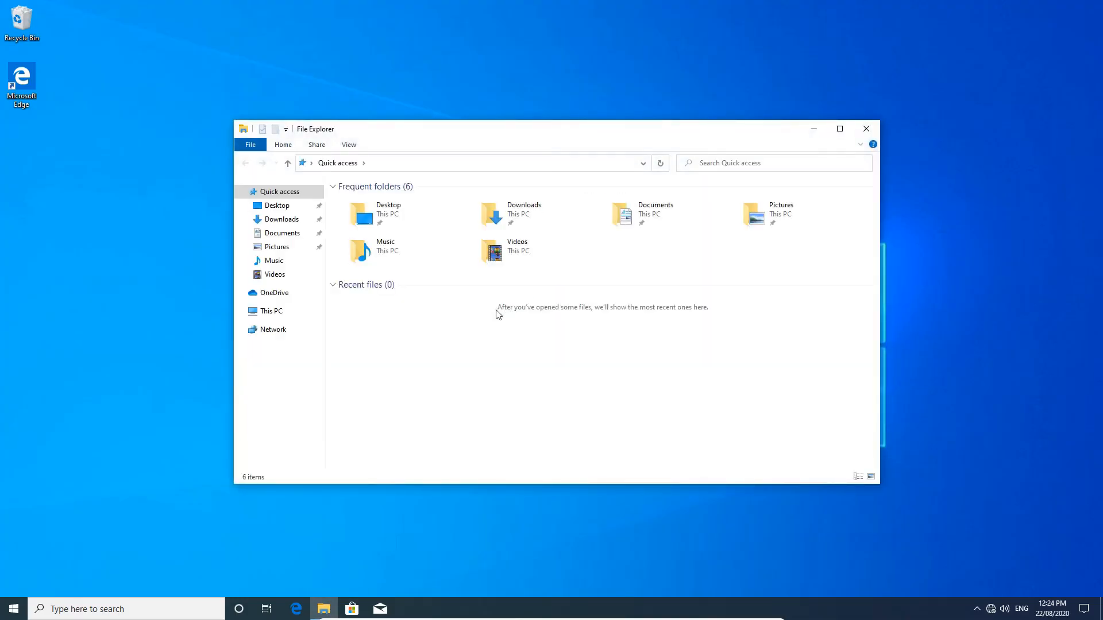
click(272, 313)
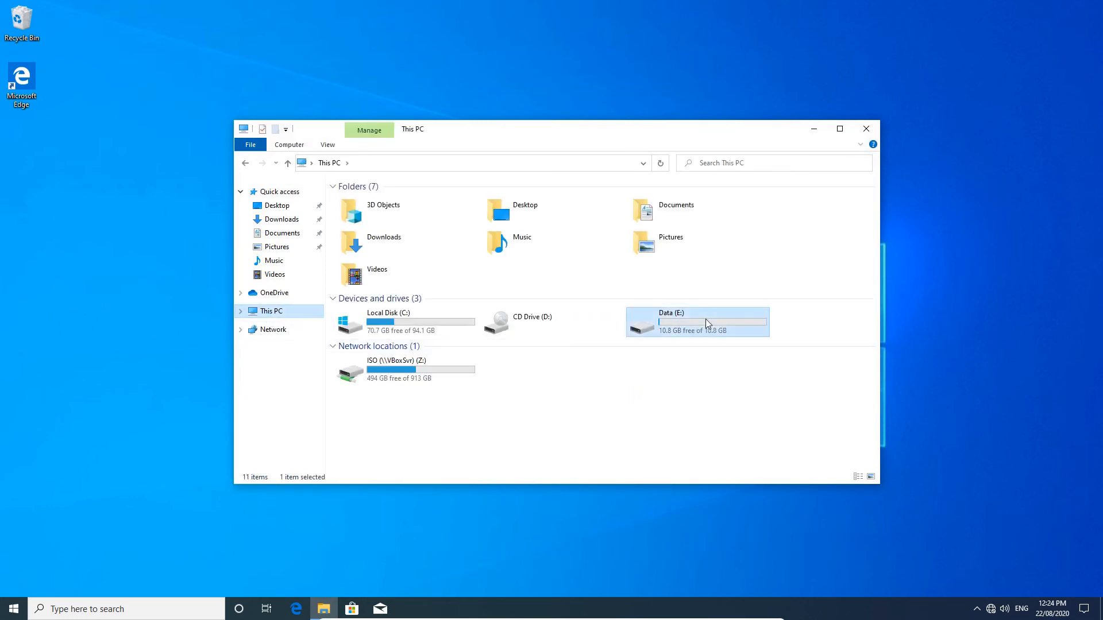
double_click(706, 320)
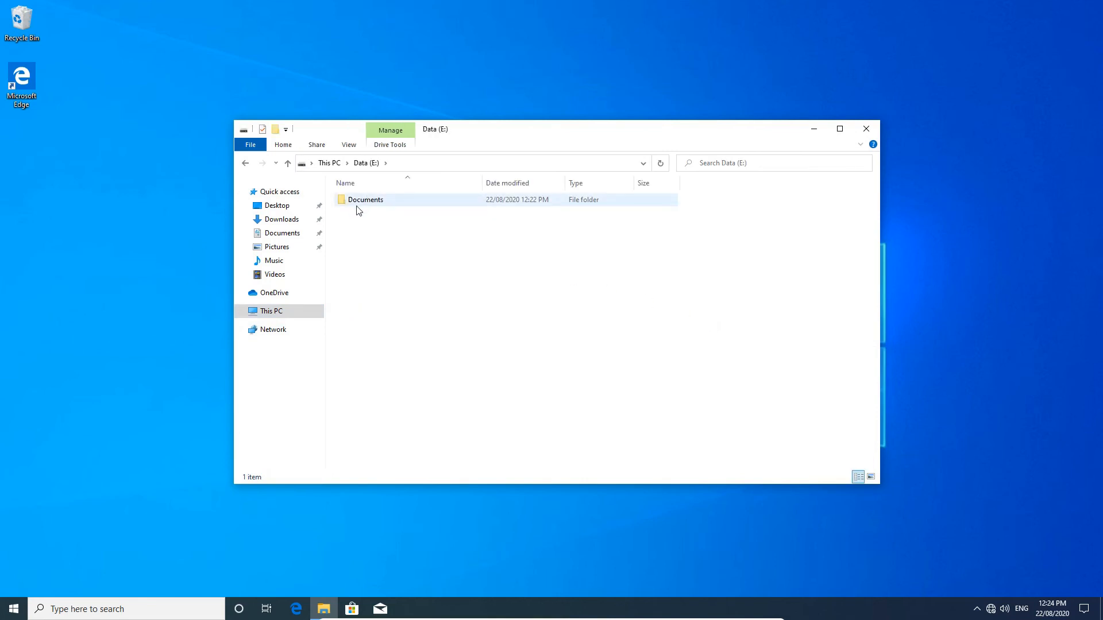
double_click(371, 201)
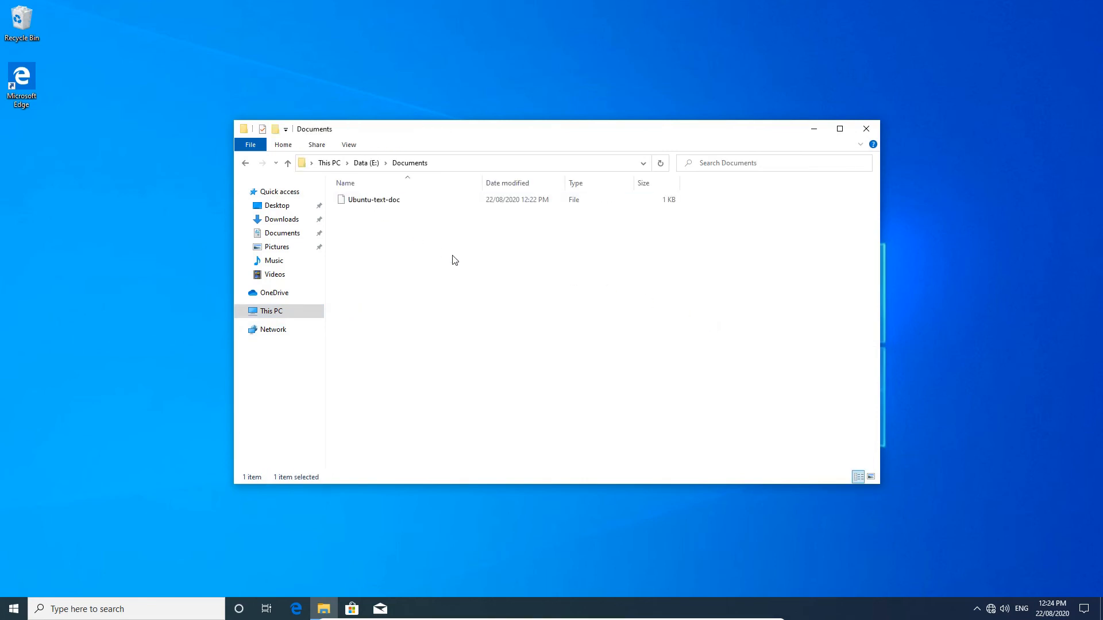
Open Ubuntu-text-doc in Notepad, close it, and return to This PC.
click(369, 201)
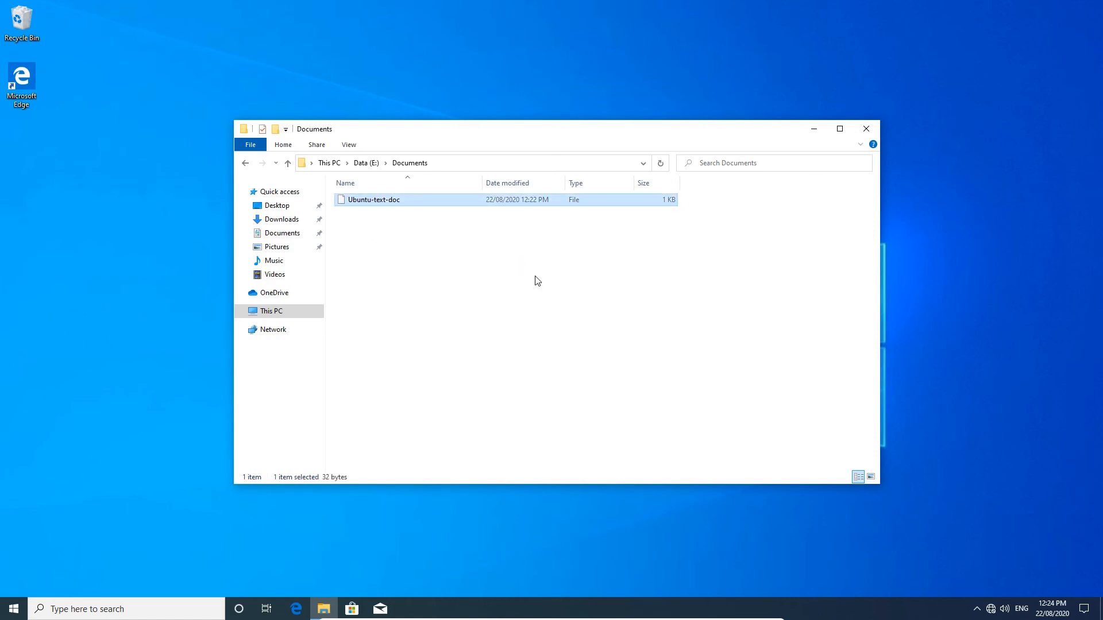
key(Return)
click(512, 229)
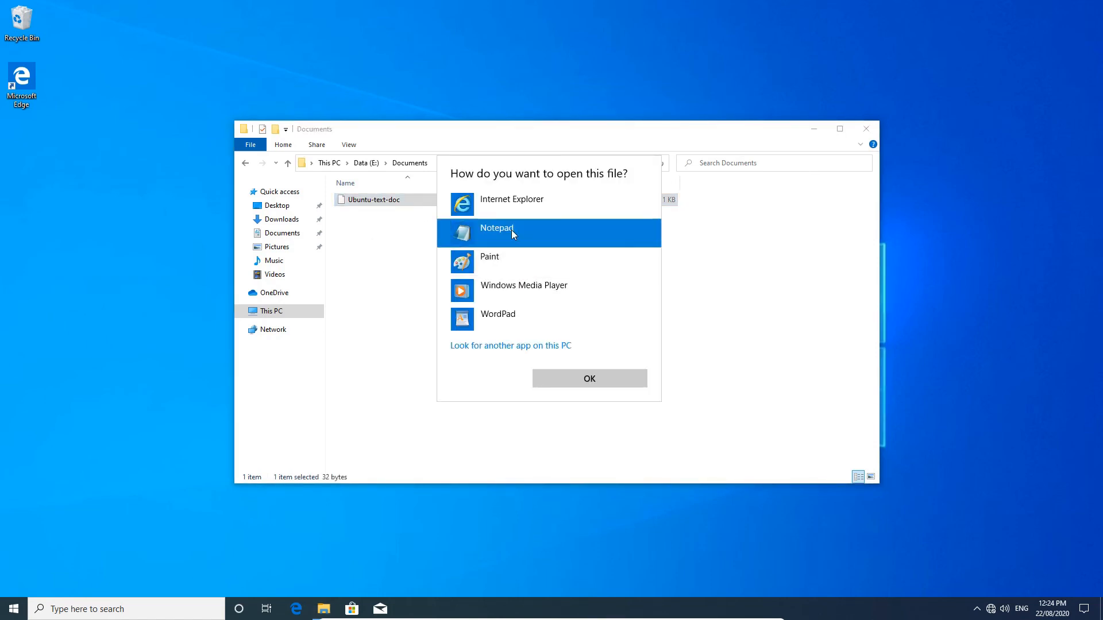
click(577, 383)
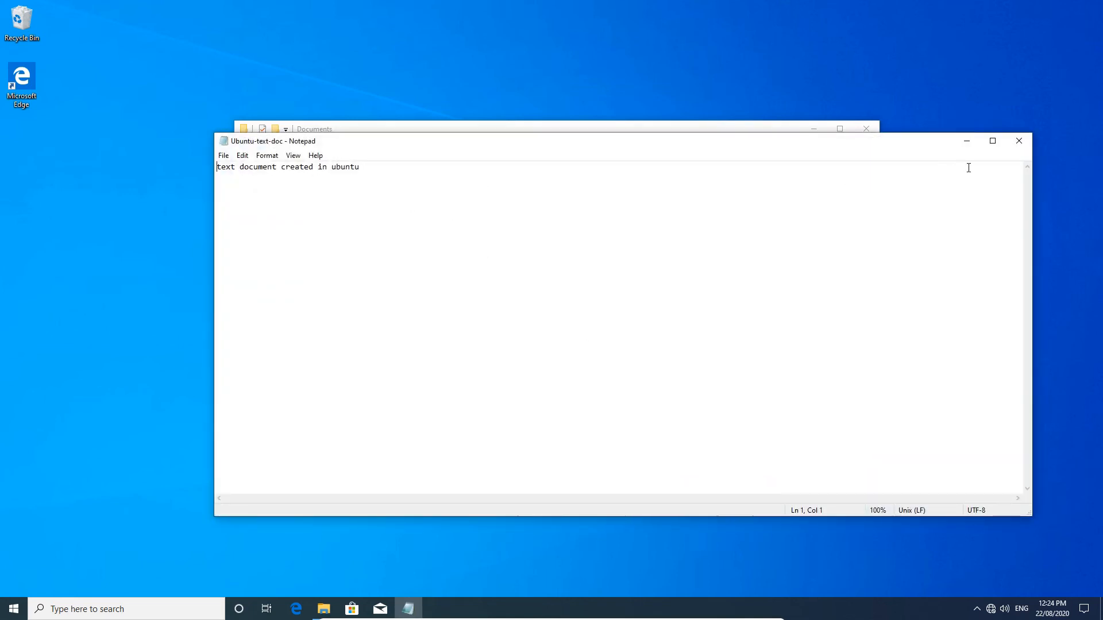
click(1019, 141)
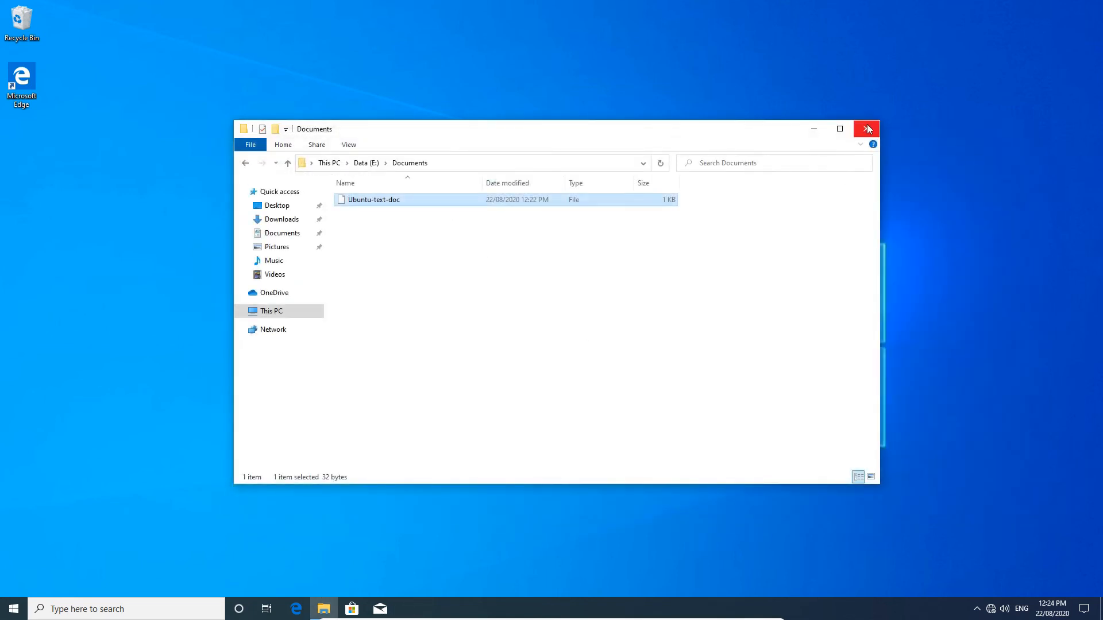
click(272, 313)
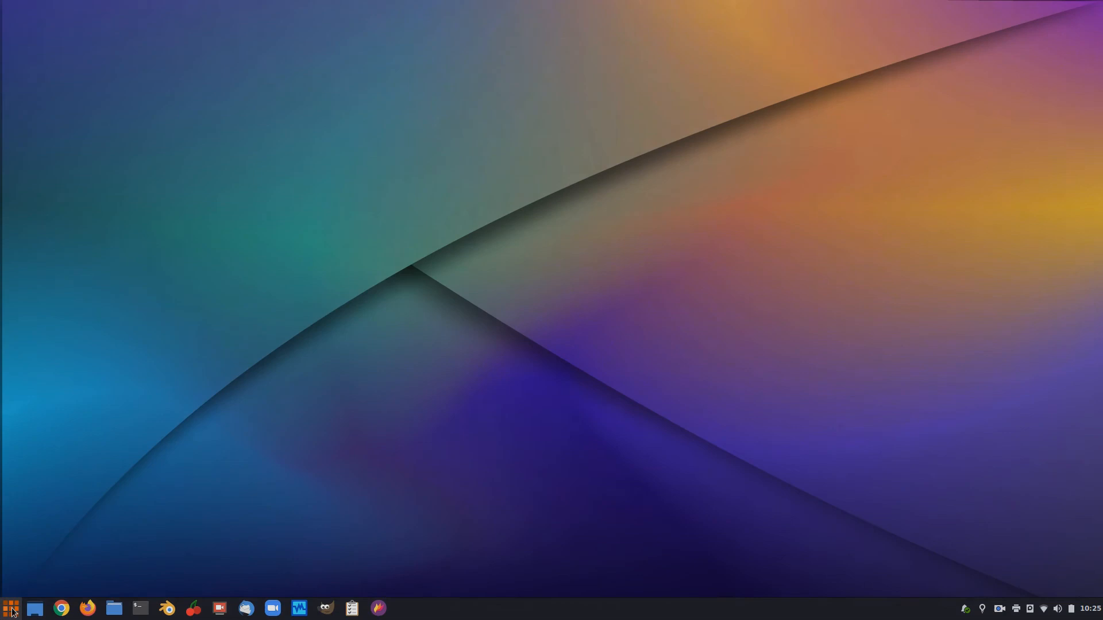
Launch GParted from the application menu search 'gpar' and authenticate with the account password.
click(12, 610)
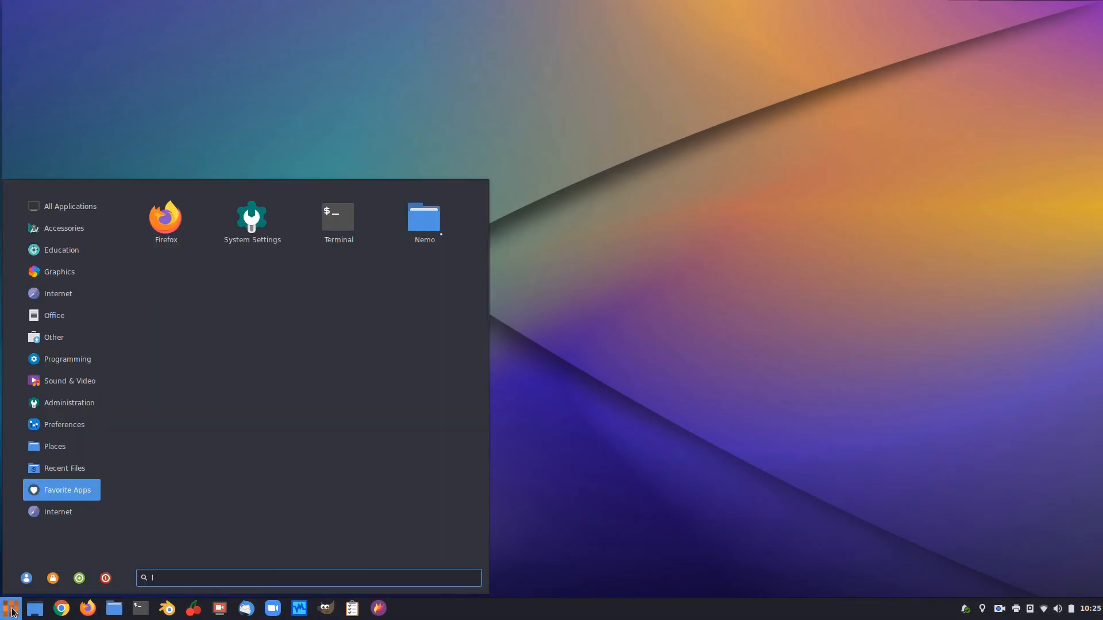
text(gpar)
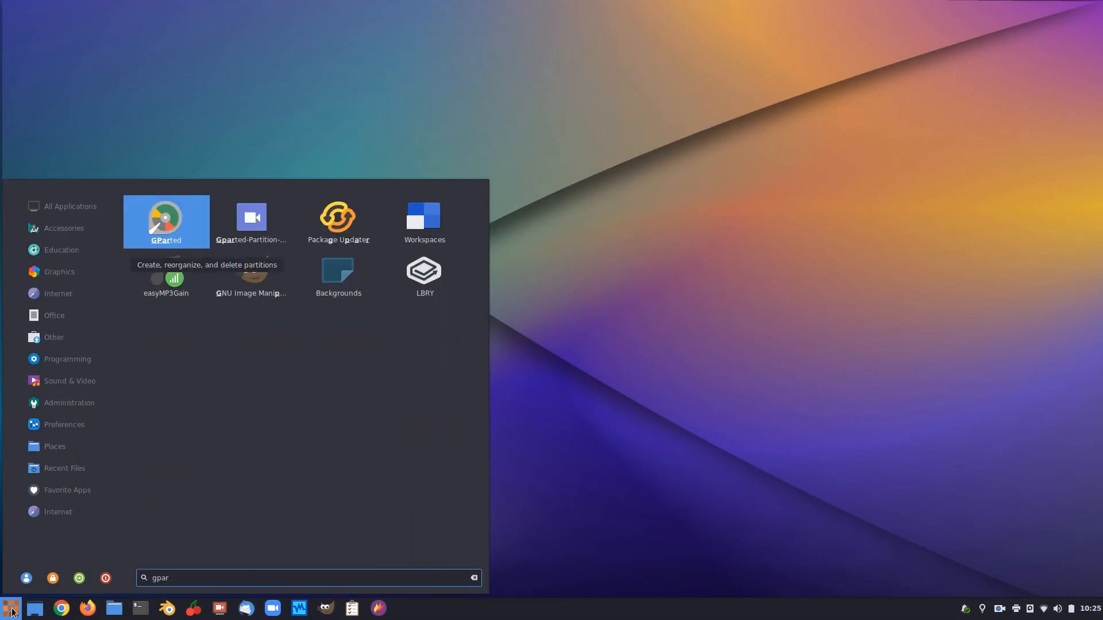
key(Return)
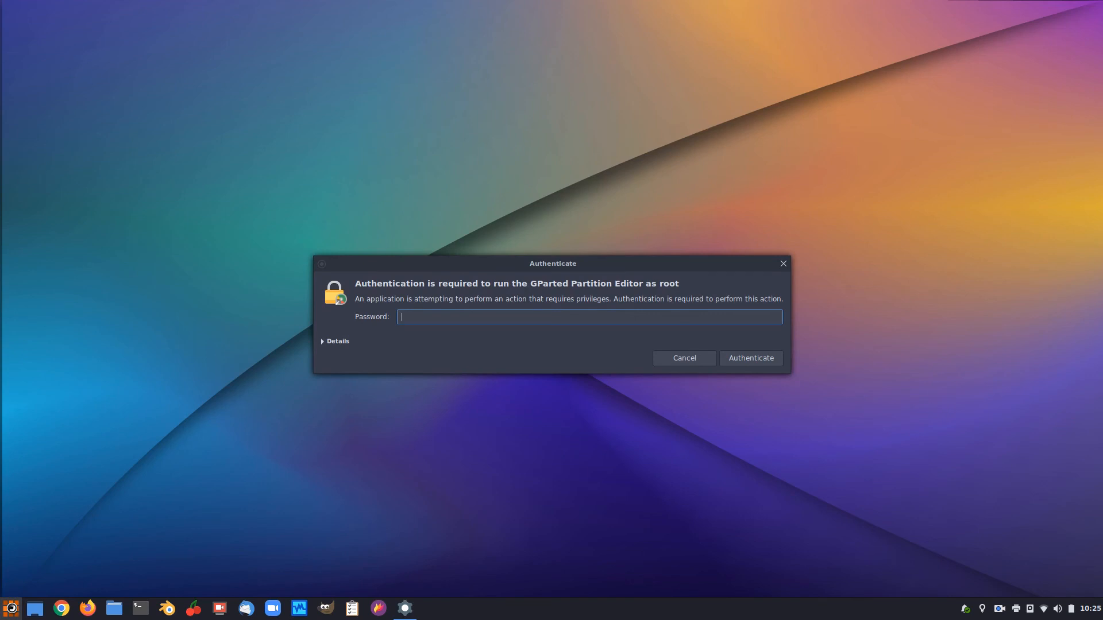
text(*)
key(Return)
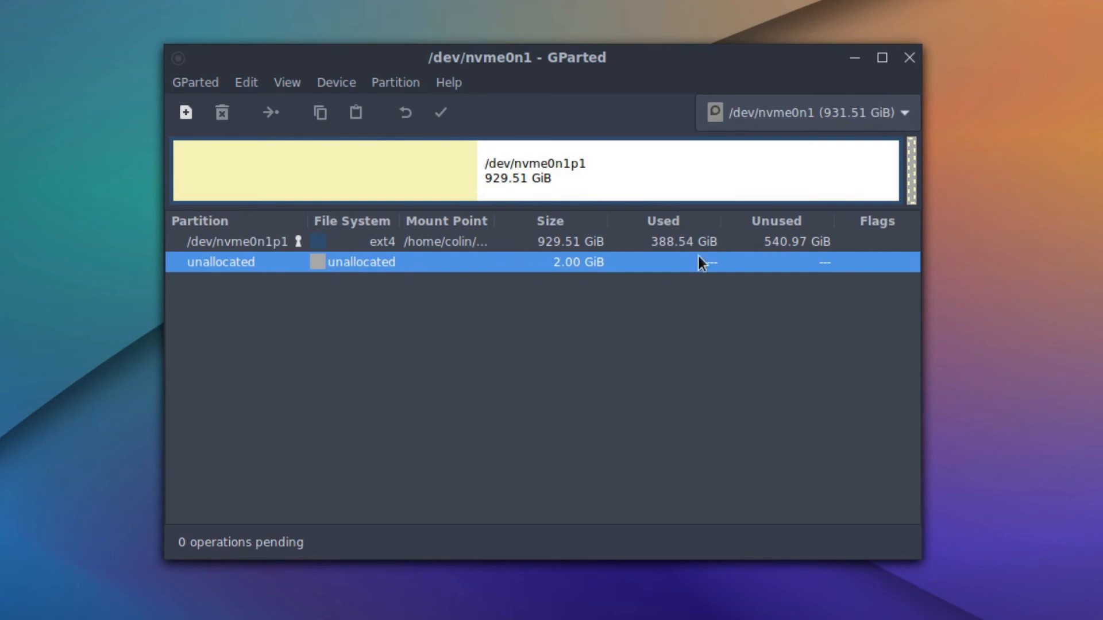
View /dev/nvme1n1, /dev/sda and /dev/sdb in the device dropdown, ending on /dev/nvme0n1.
click(901, 115)
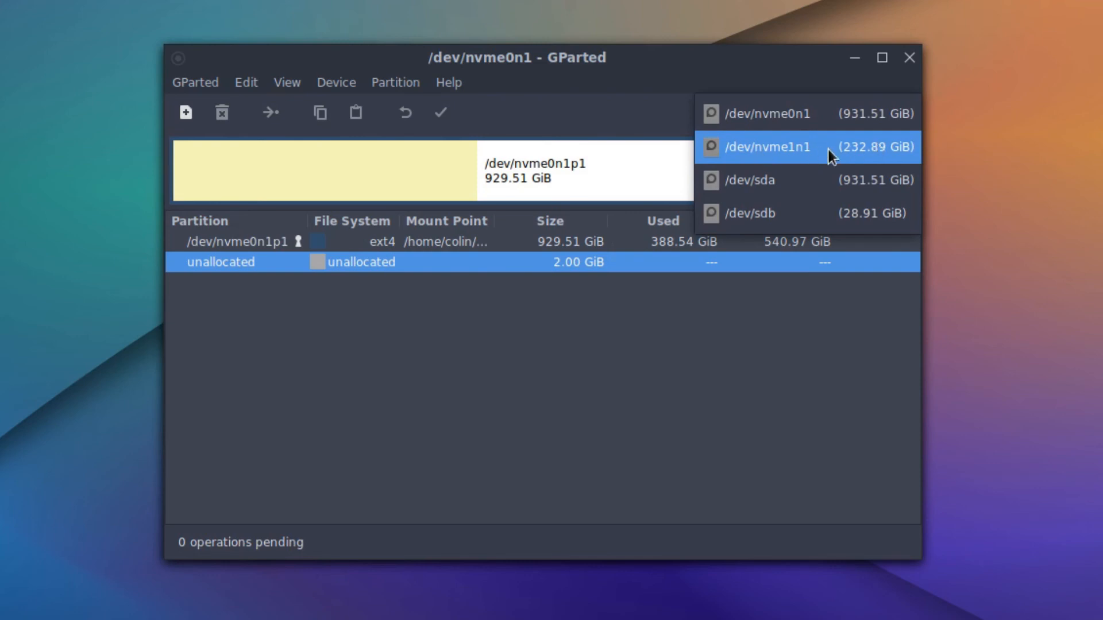
click(757, 153)
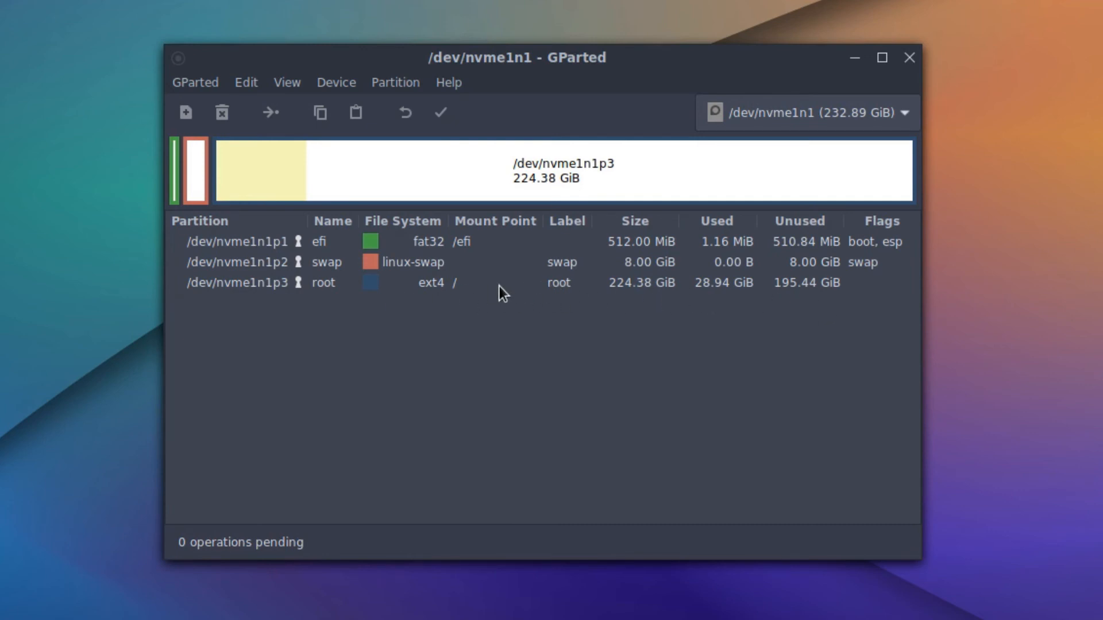
click(898, 112)
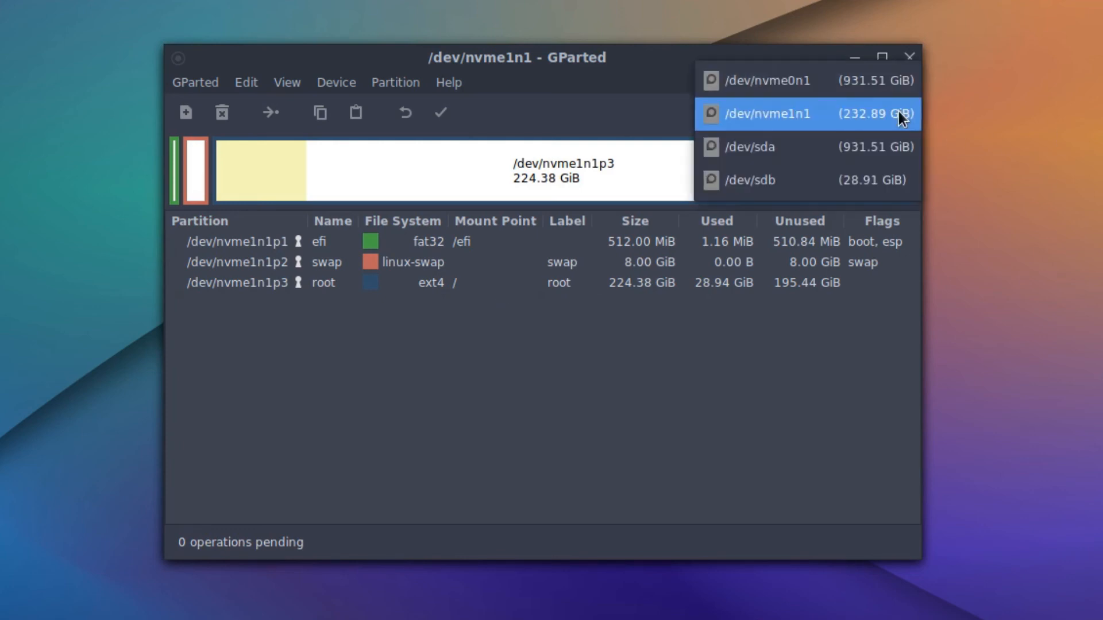
click(791, 149)
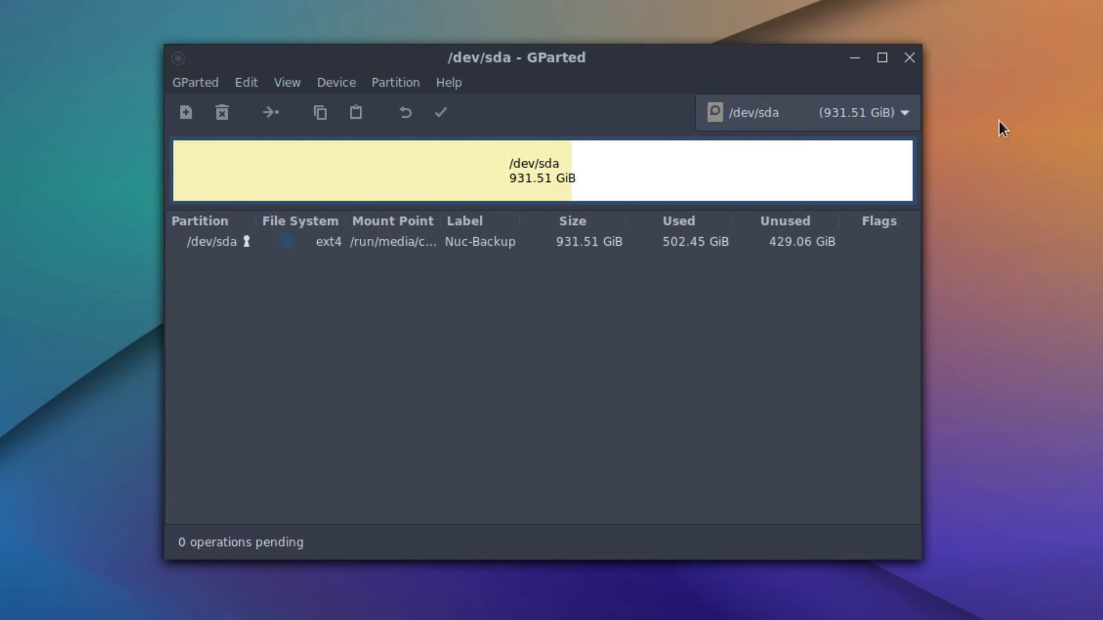
click(893, 111)
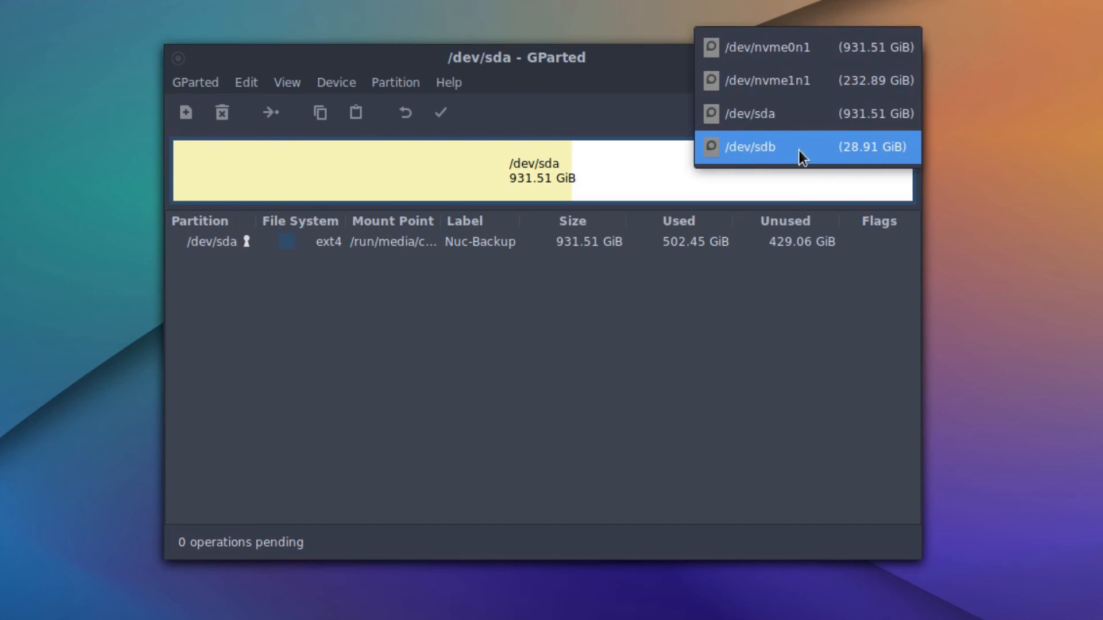
click(851, 150)
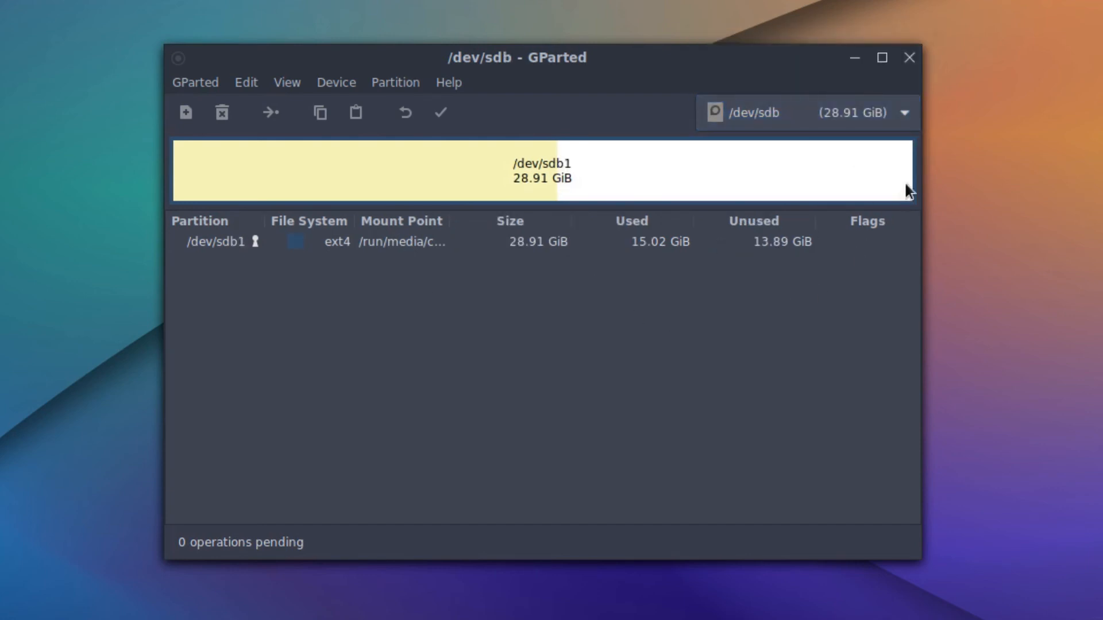
click(900, 112)
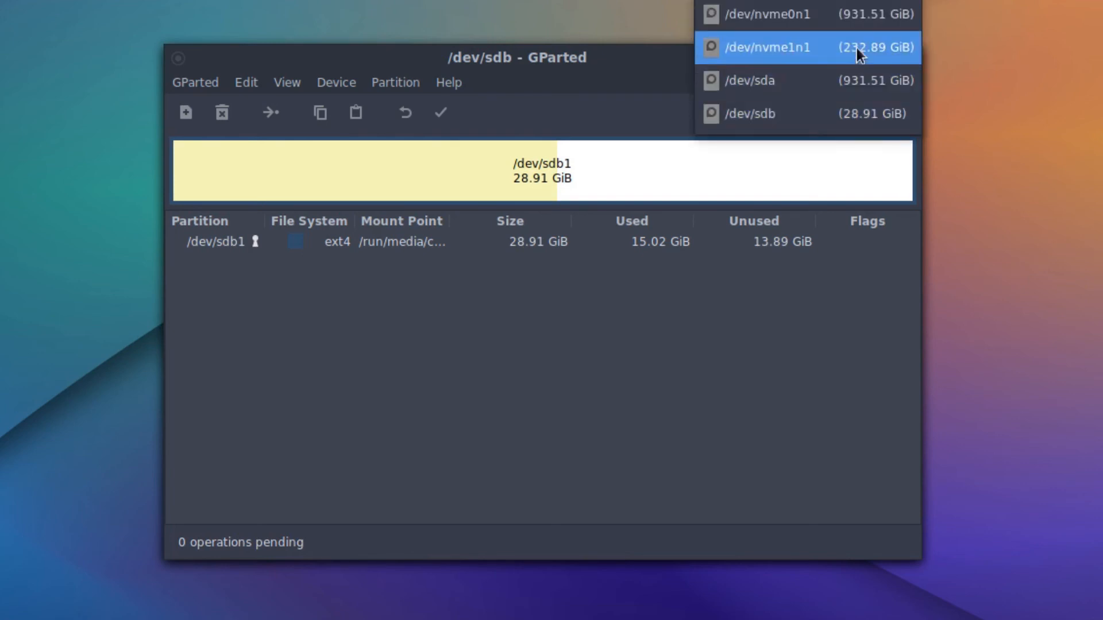
click(847, 15)
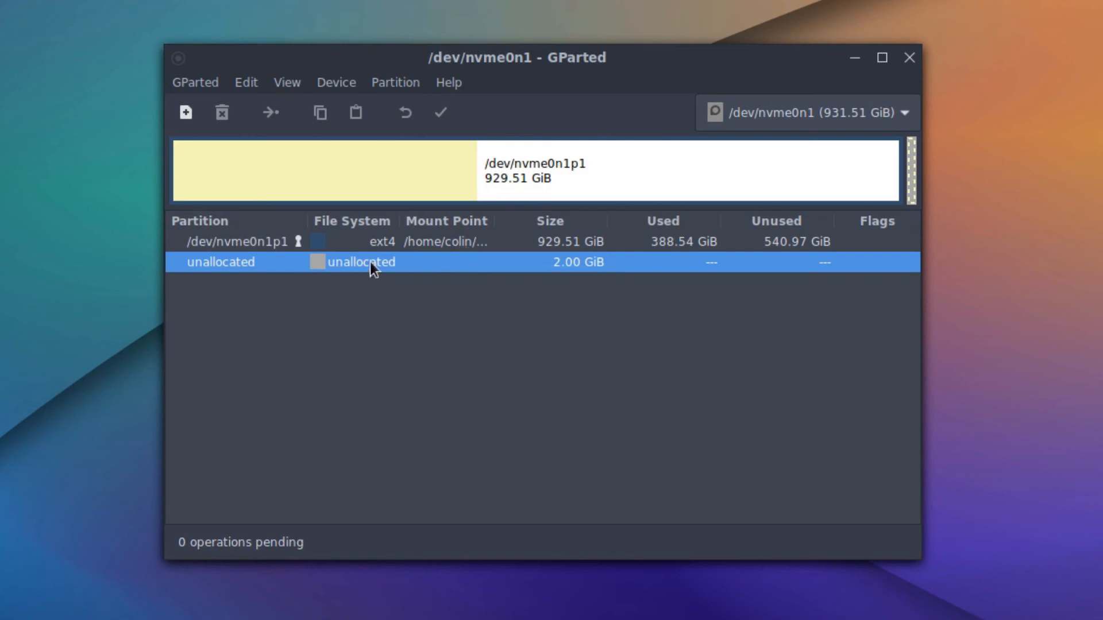
Select nvme0n1p1, switch GParted to /dev/nvme1n1, then bring up the file manager's Home folder.
click(409, 240)
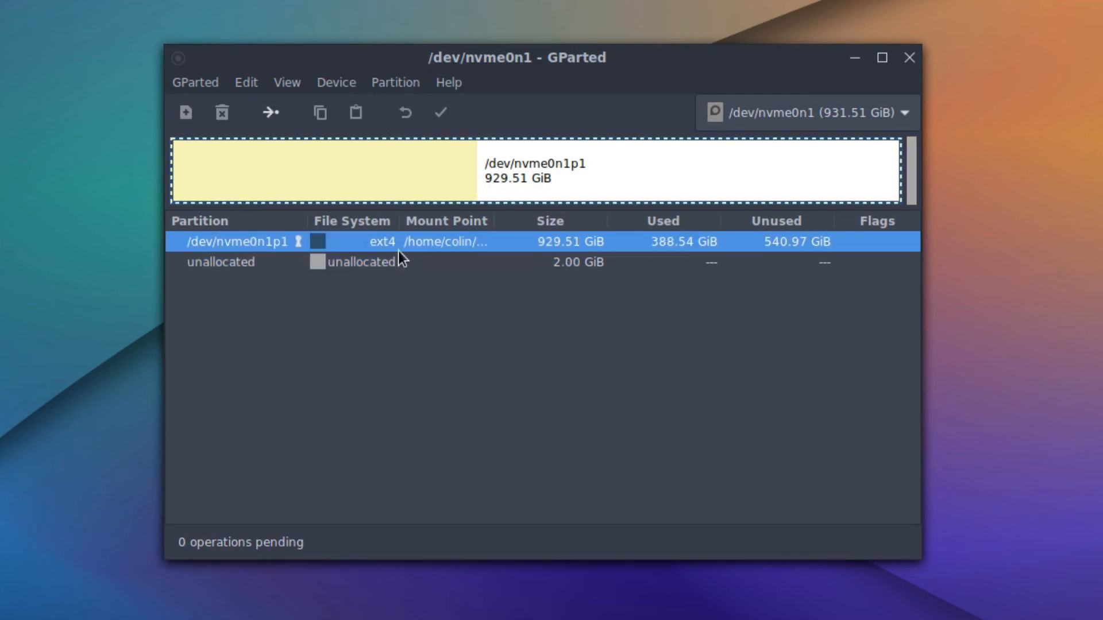
click(898, 113)
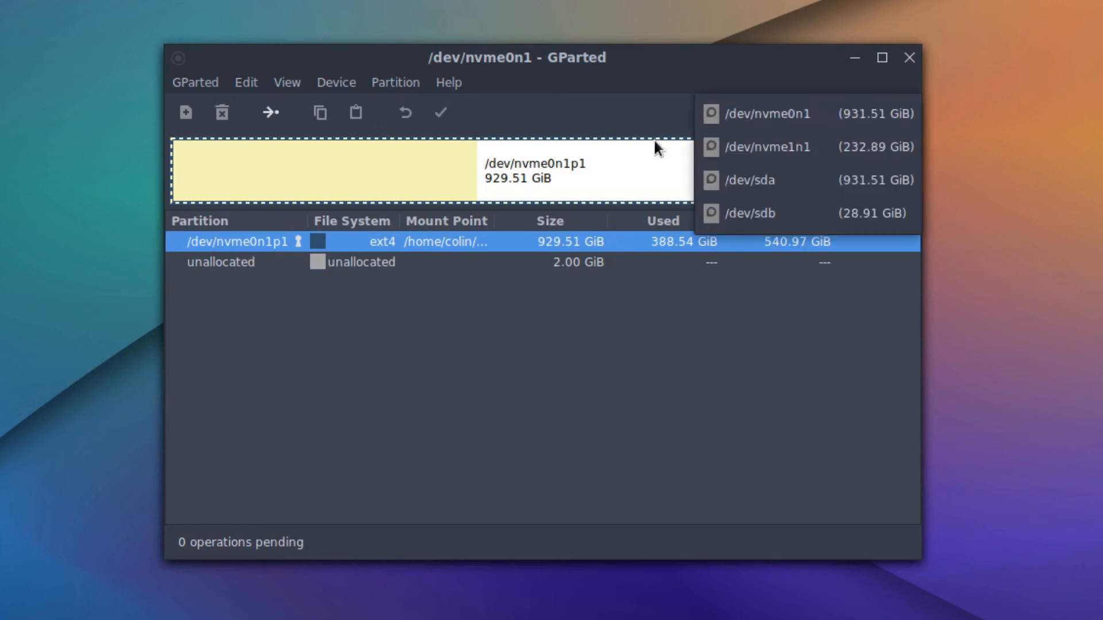
click(815, 147)
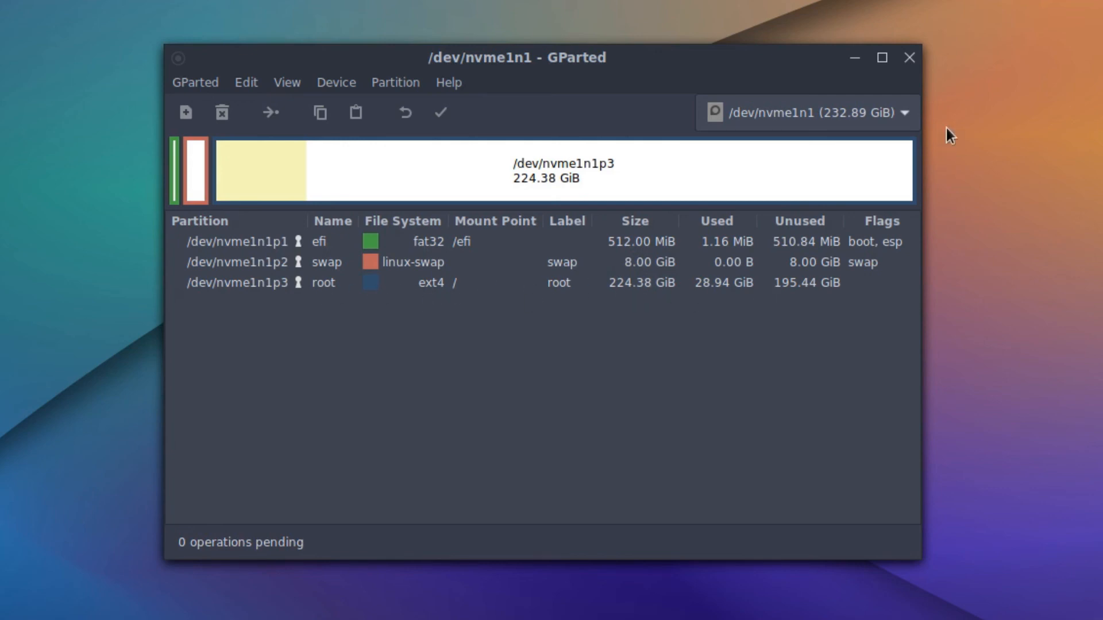
click(902, 112)
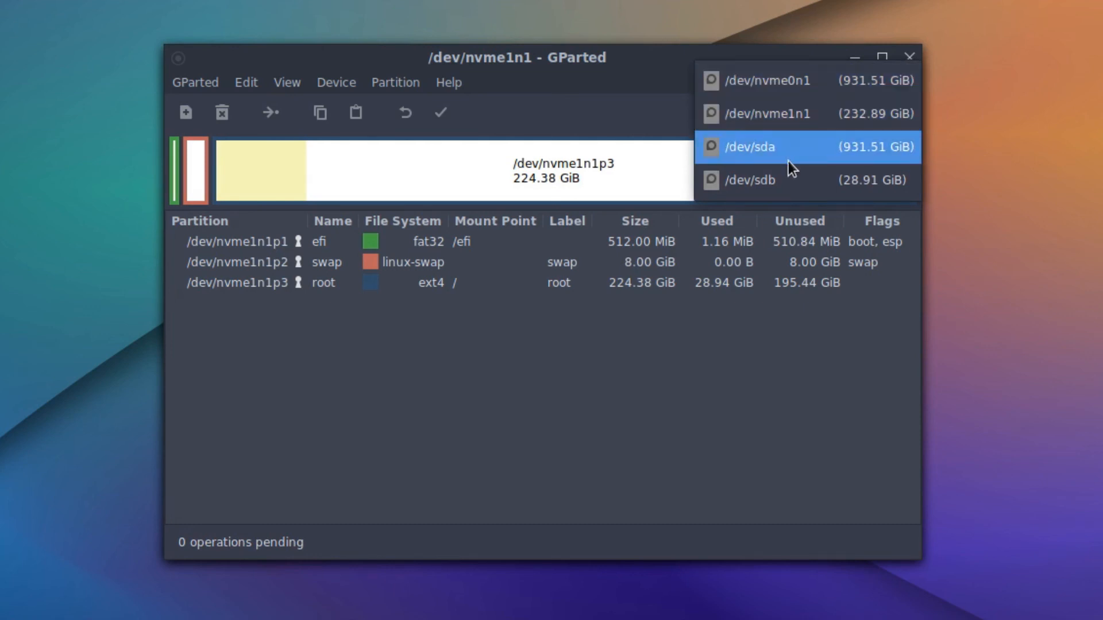
click(849, 354)
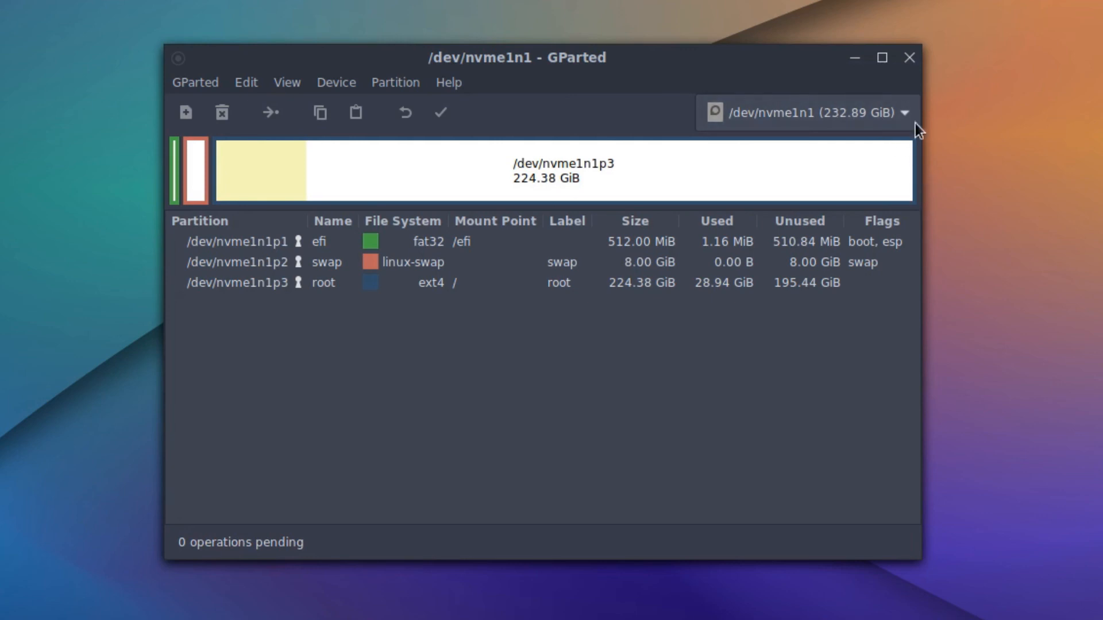
click(872, 119)
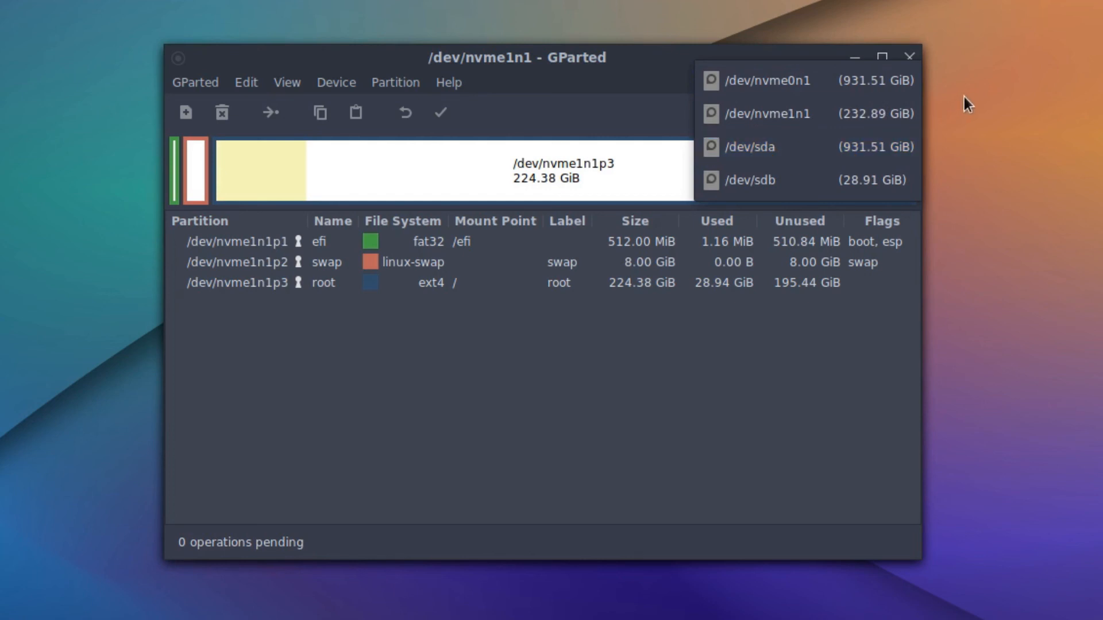
click(980, 161)
click(122, 611)
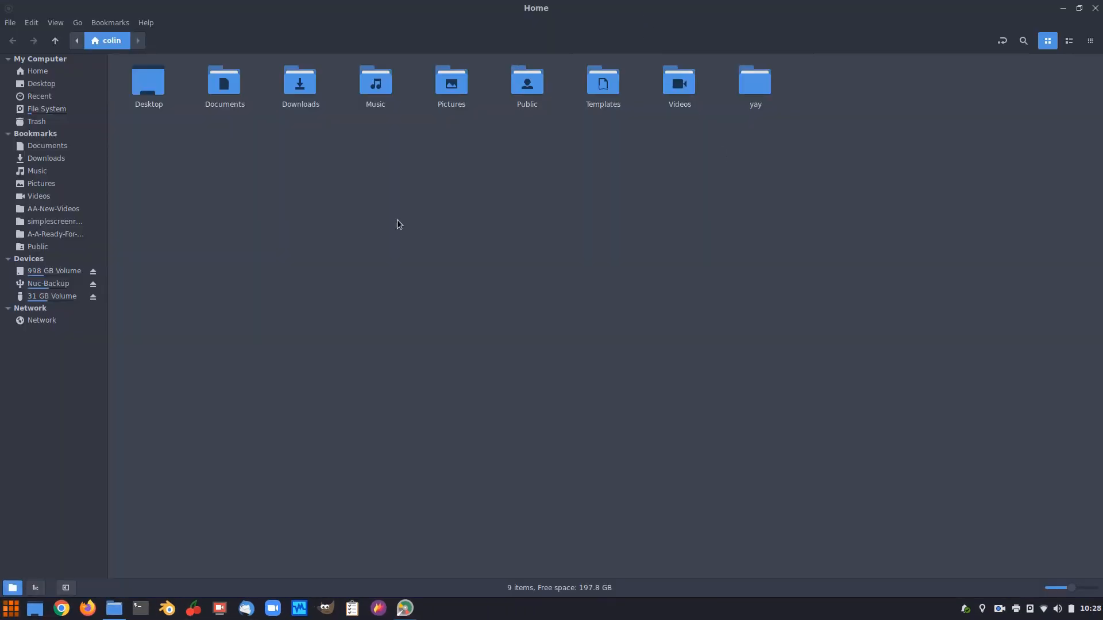
Open the Nuc-Backup drive and its VirtualBox VMs folder in Nemo.
click(47, 284)
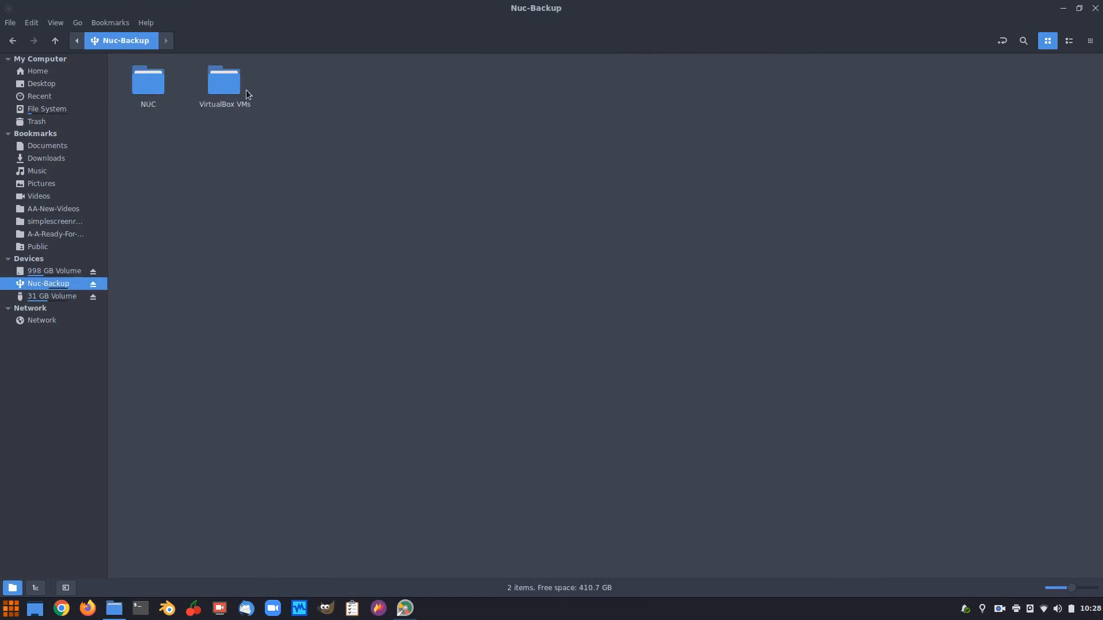
double_click(239, 90)
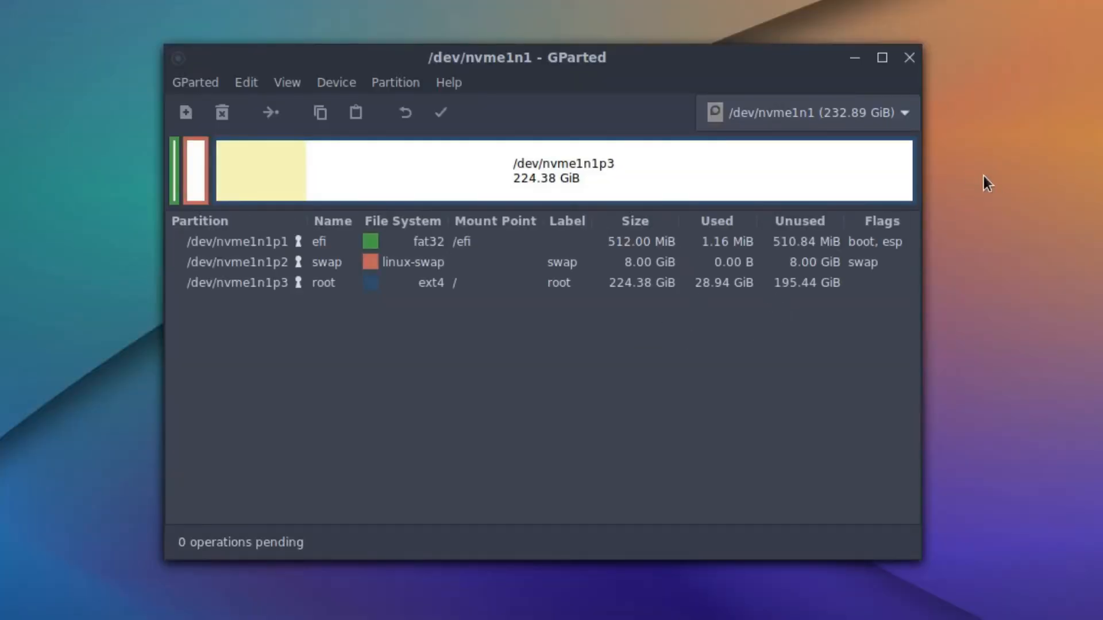
View /dev/sdb, then /dev/nvme0n1 in the device dropdown, returning to /dev/nvme1n1.
click(907, 119)
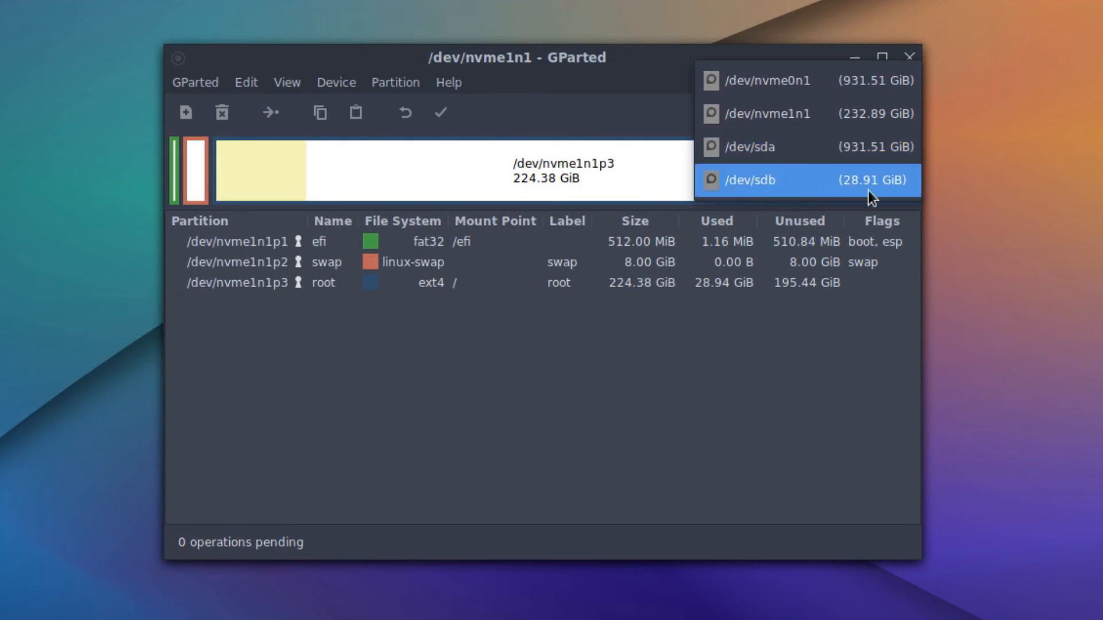
click(834, 180)
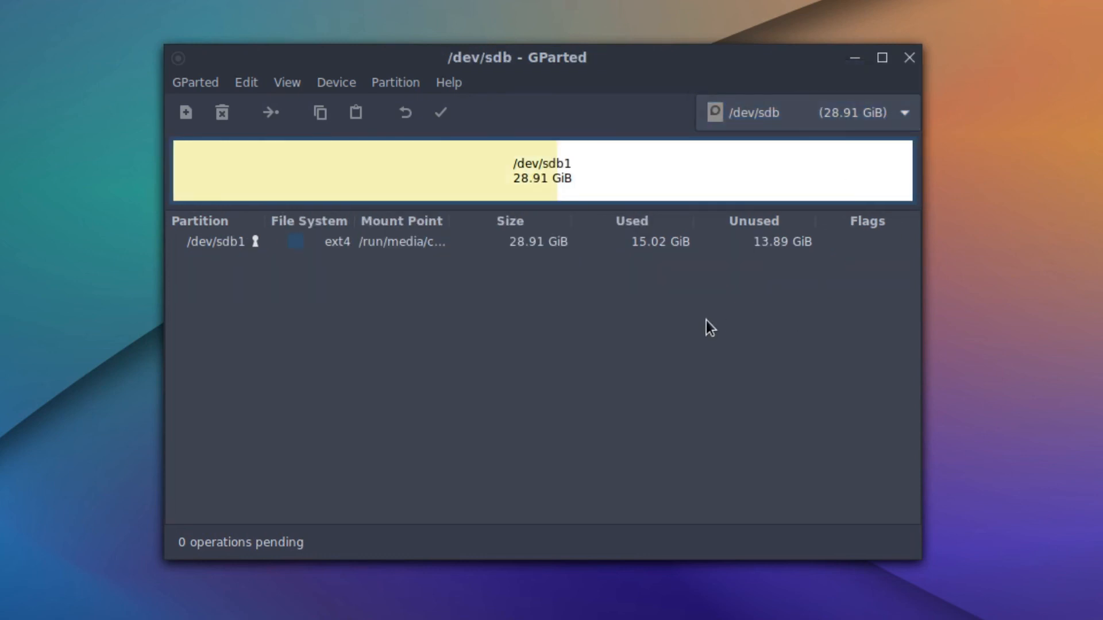
click(881, 120)
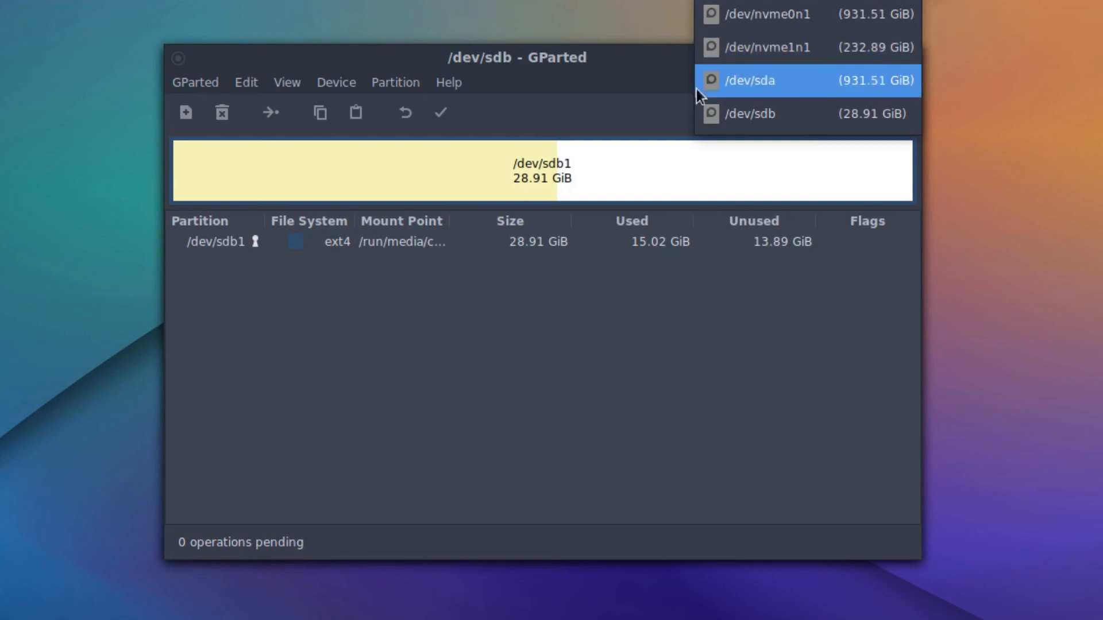
click(767, 18)
click(779, 121)
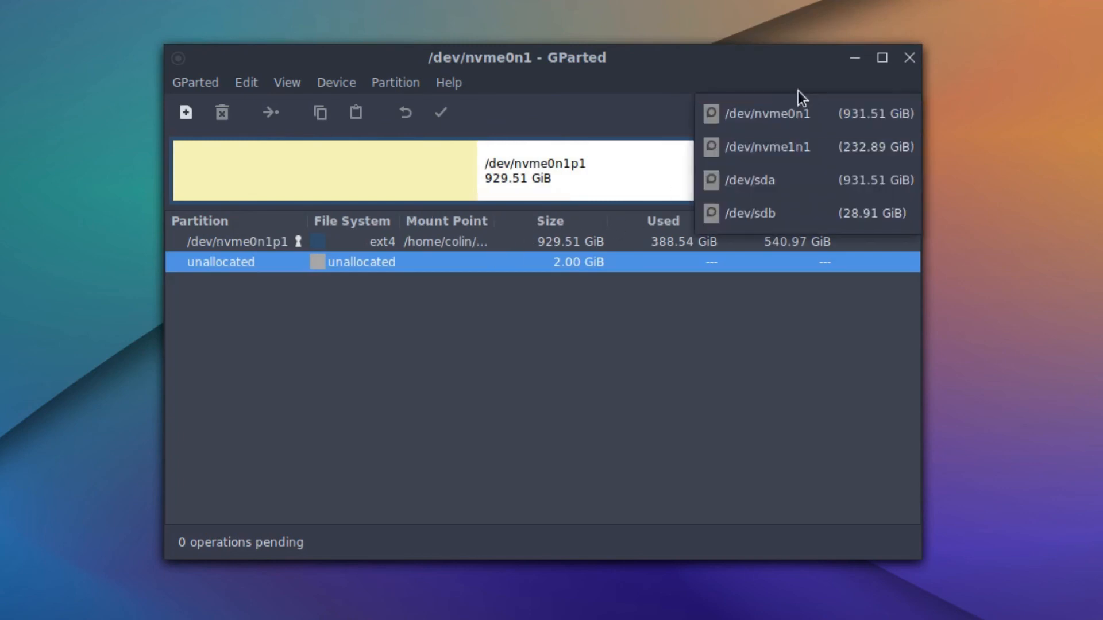
click(813, 136)
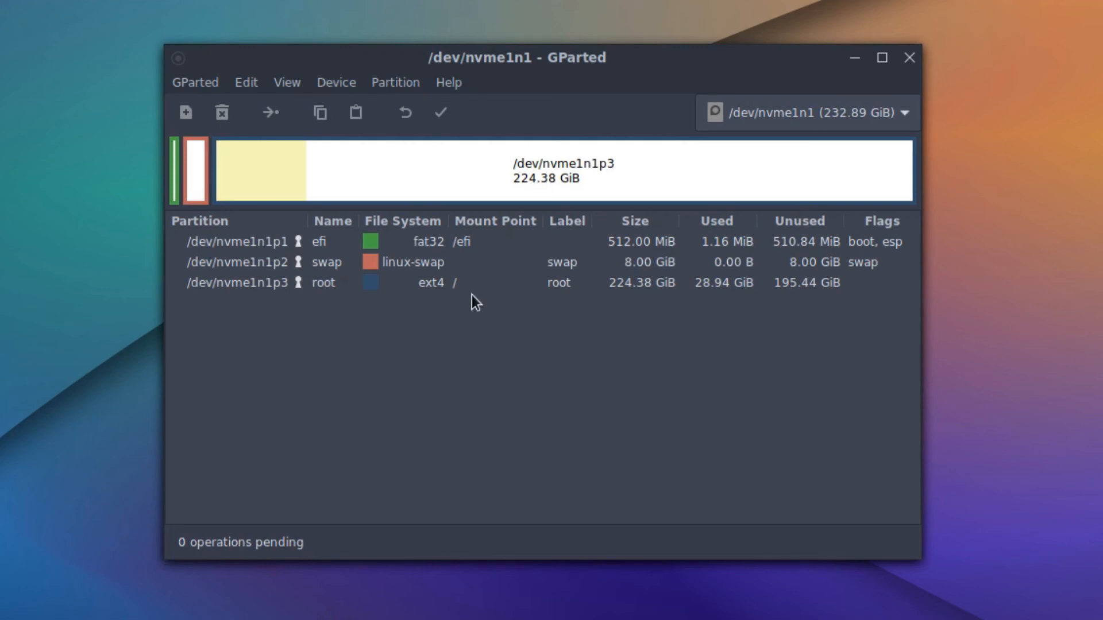
click(378, 288)
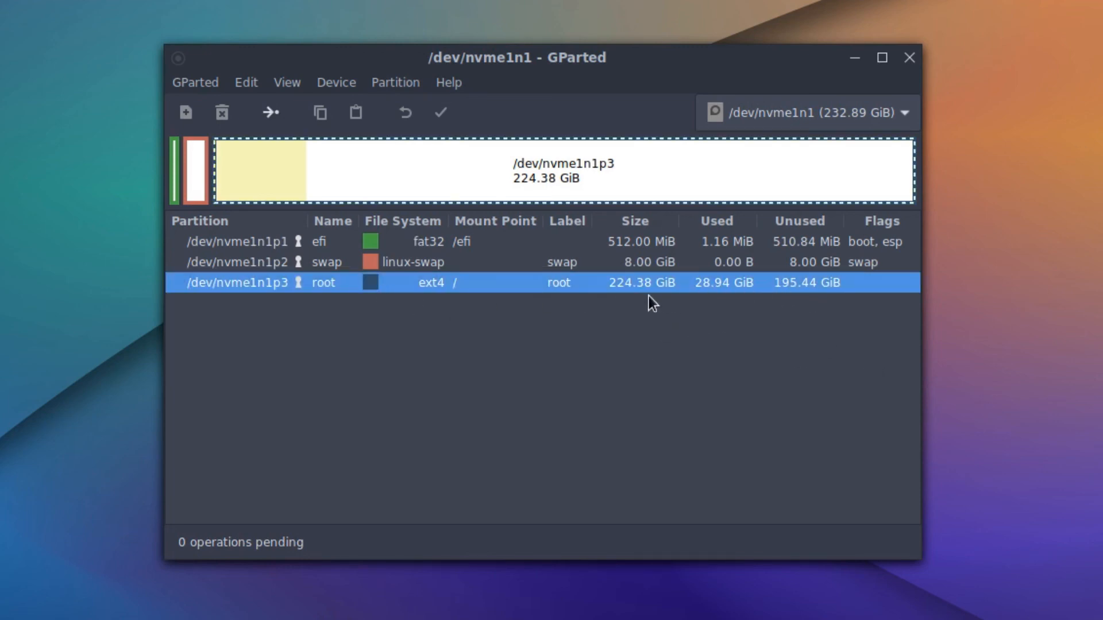
click(268, 112)
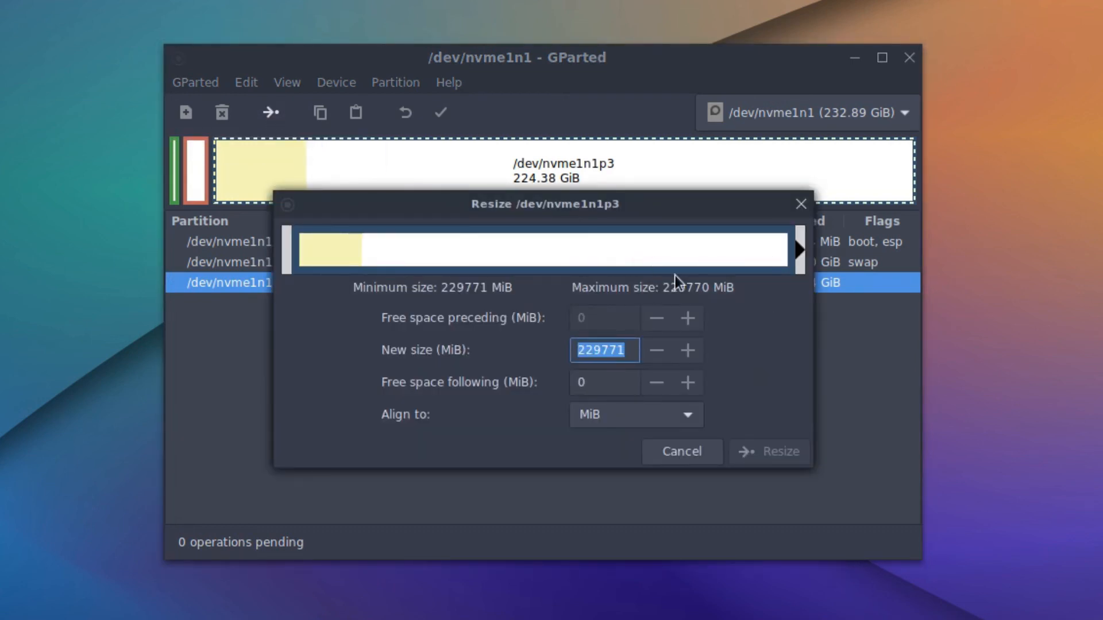
click(689, 451)
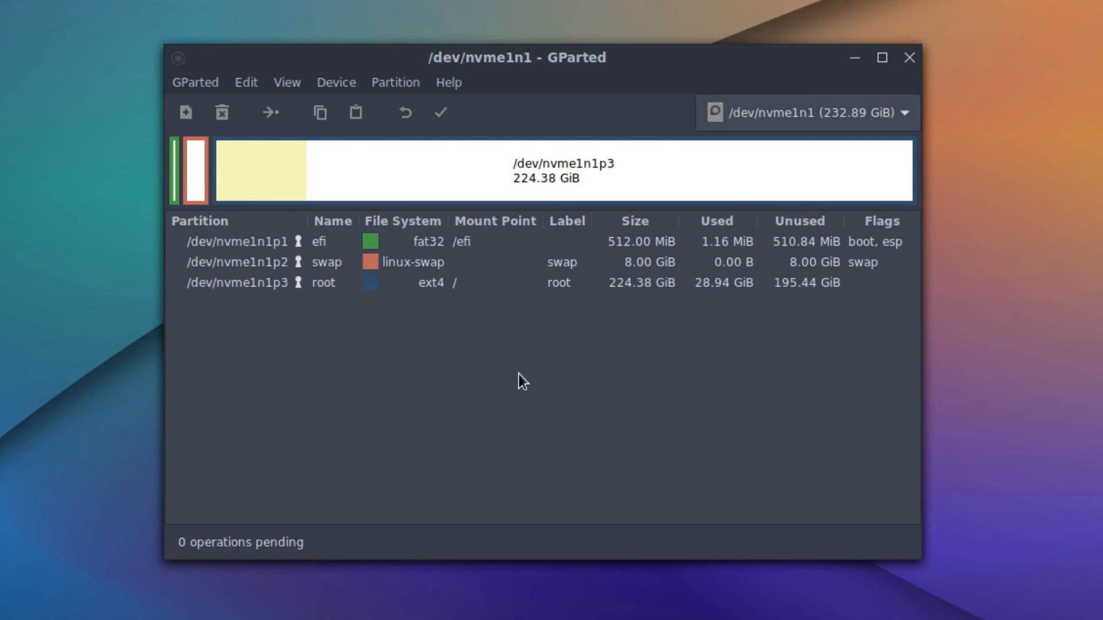
click(536, 284)
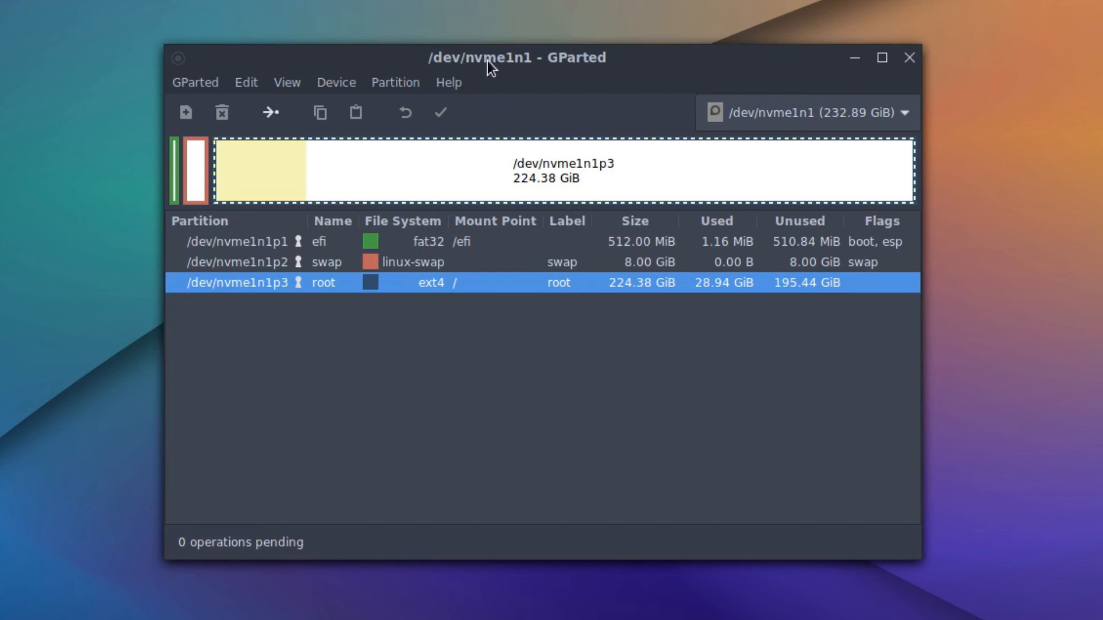
Show GParted's Help > About information and close it.
click(447, 81)
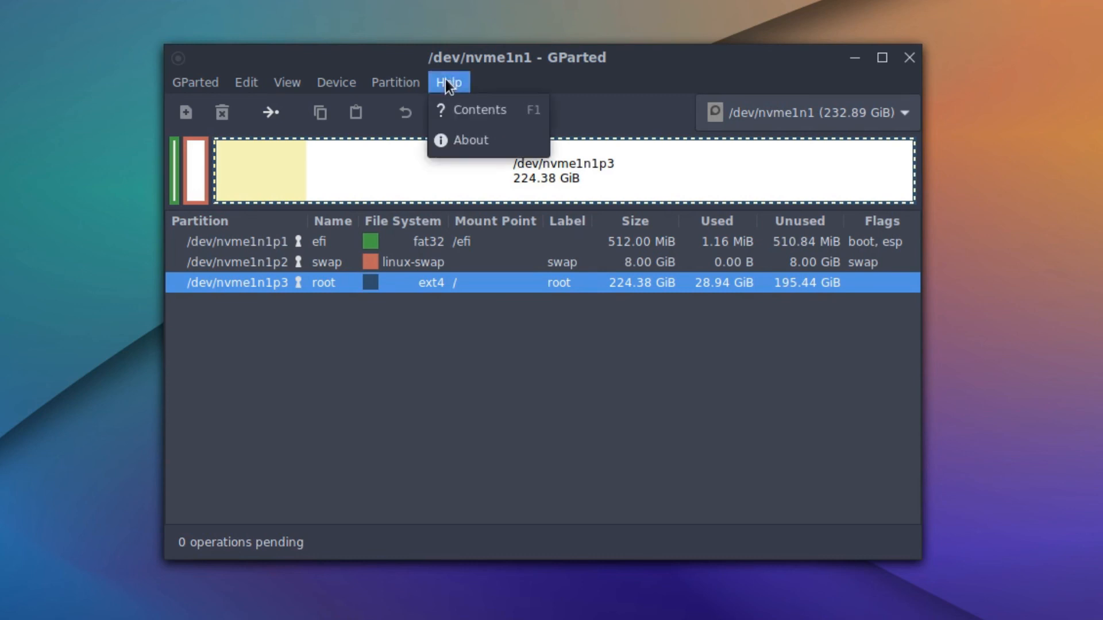
click(462, 141)
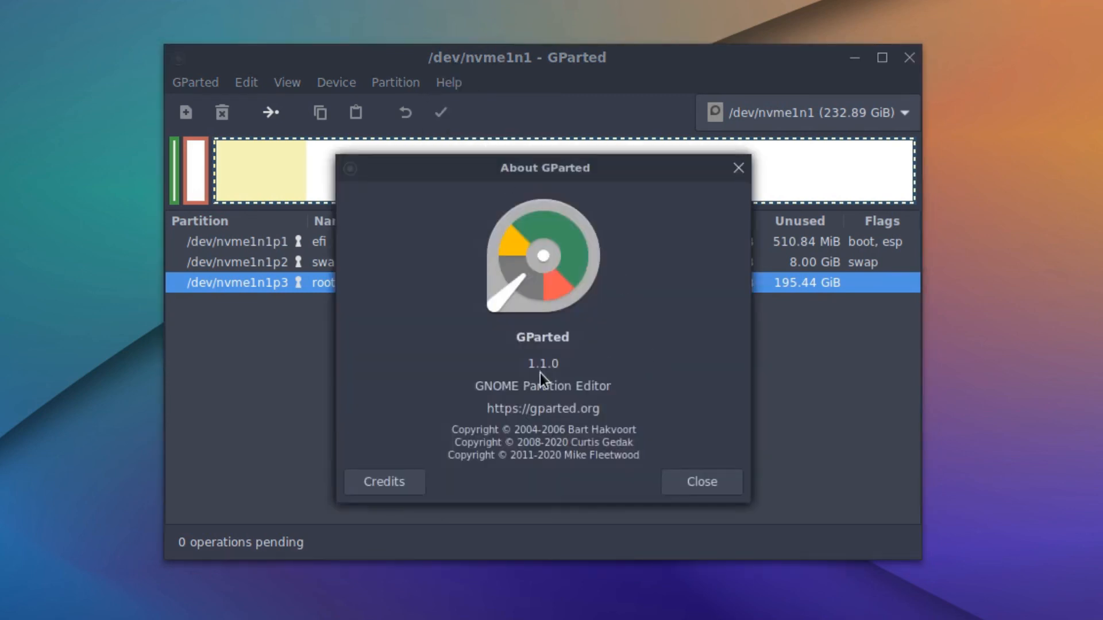
click(694, 485)
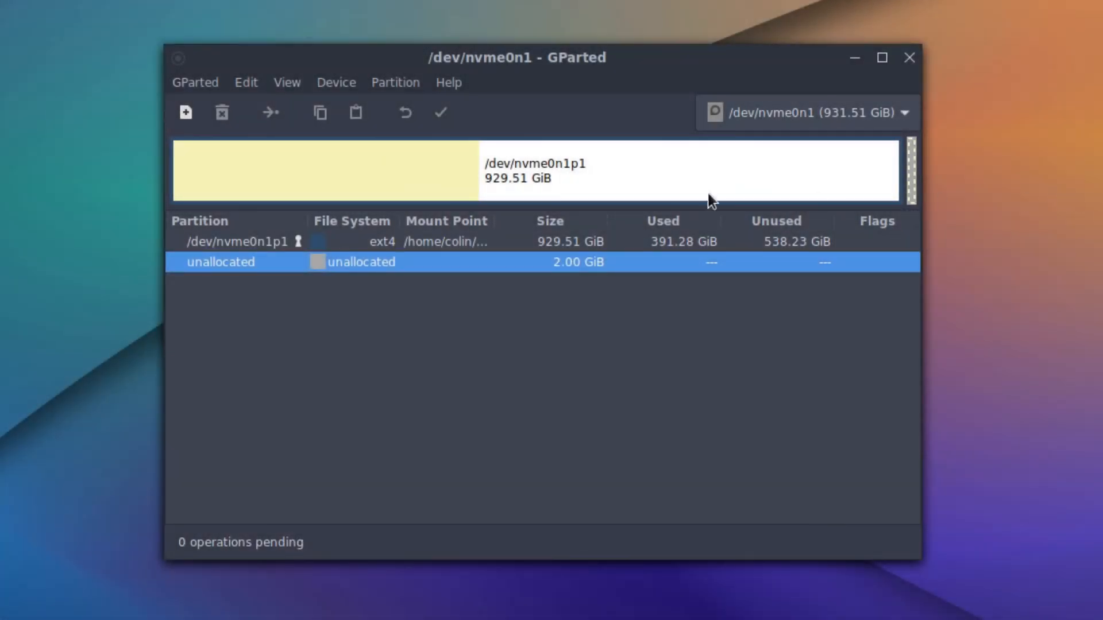
Browse the GParted menu without choosing anything, keeping /dev/nvme0n1 as the shown disk.
click(196, 81)
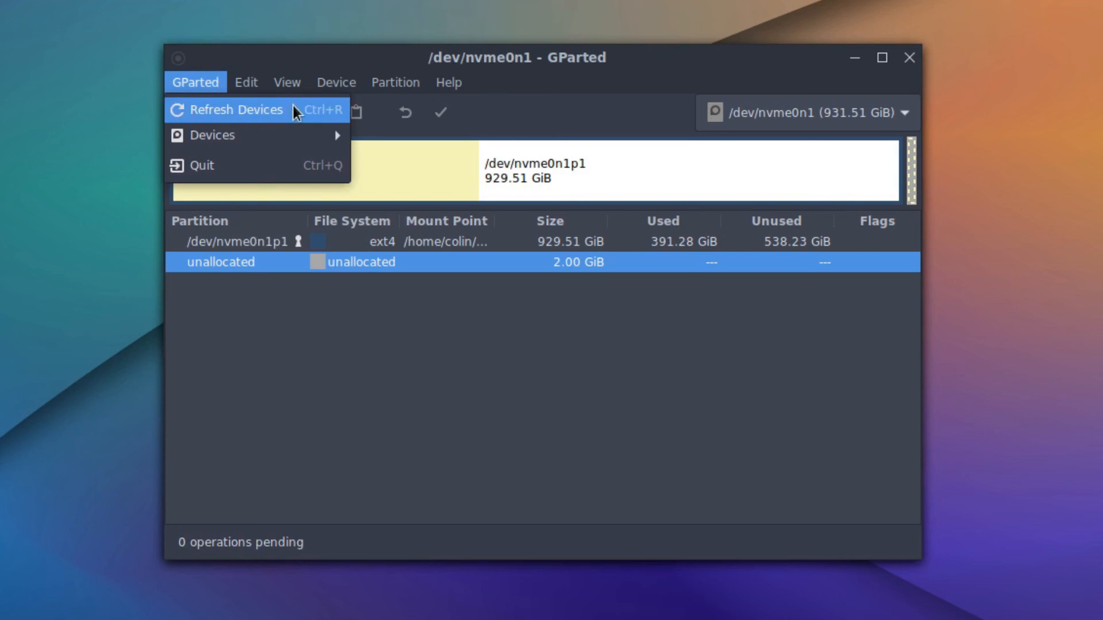
mouse_move(232, 137)
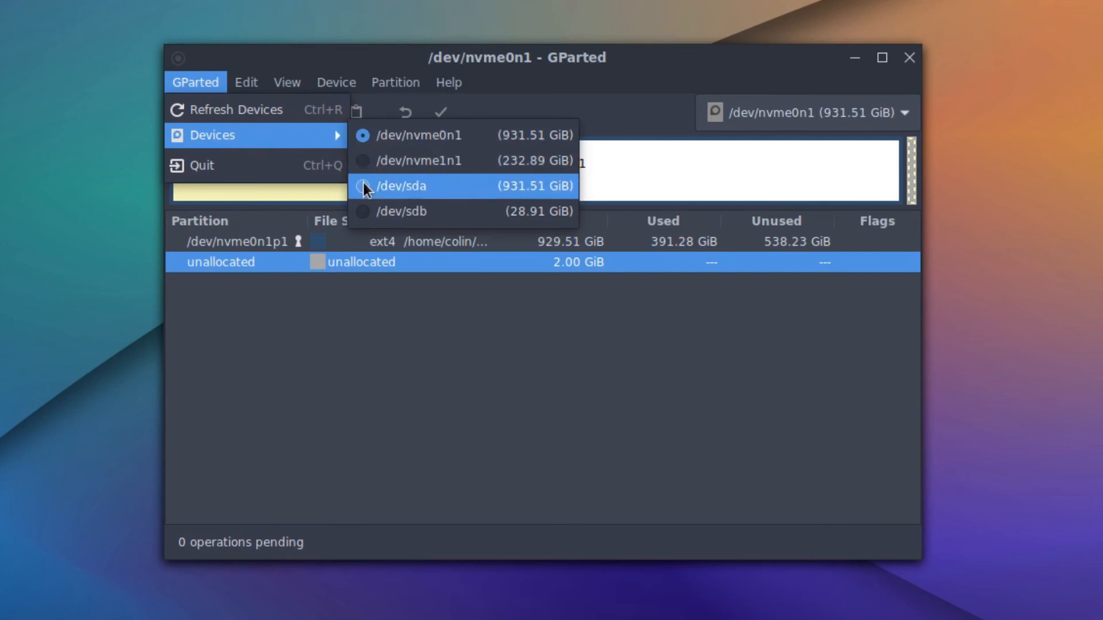
click(212, 82)
click(888, 117)
click(889, 117)
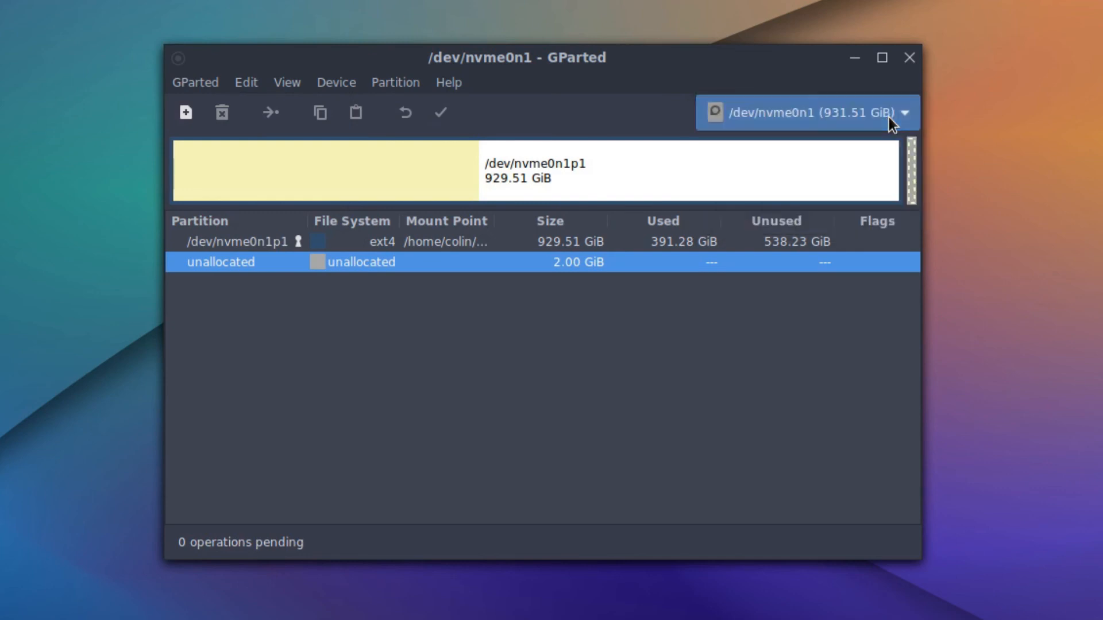
Look through the menus, then turn on View > Device Information.
click(203, 83)
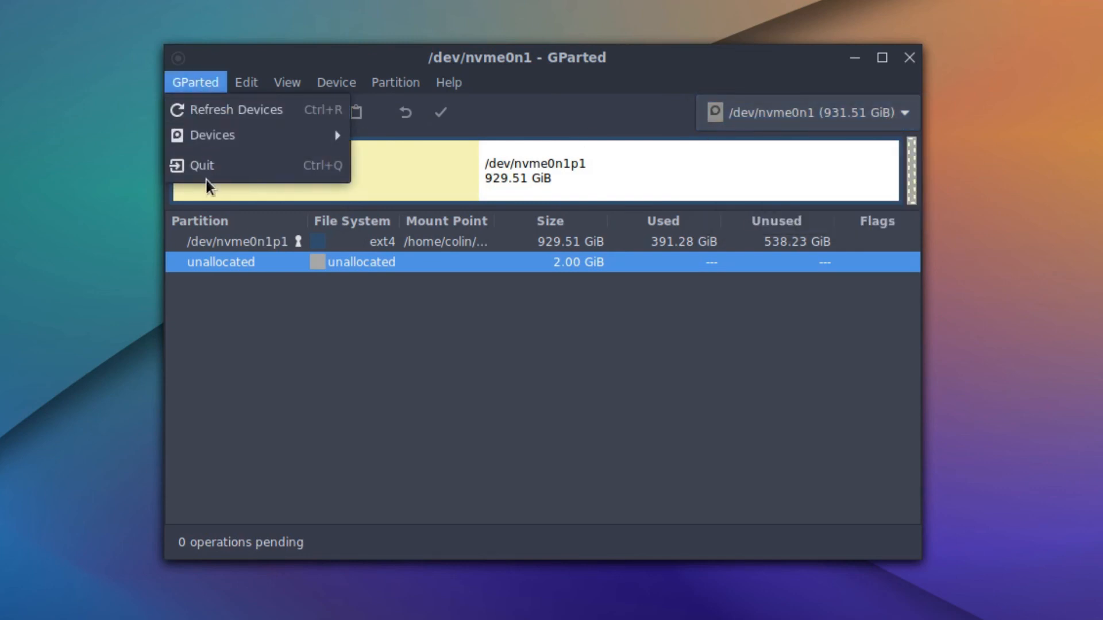
mouse_move(265, 81)
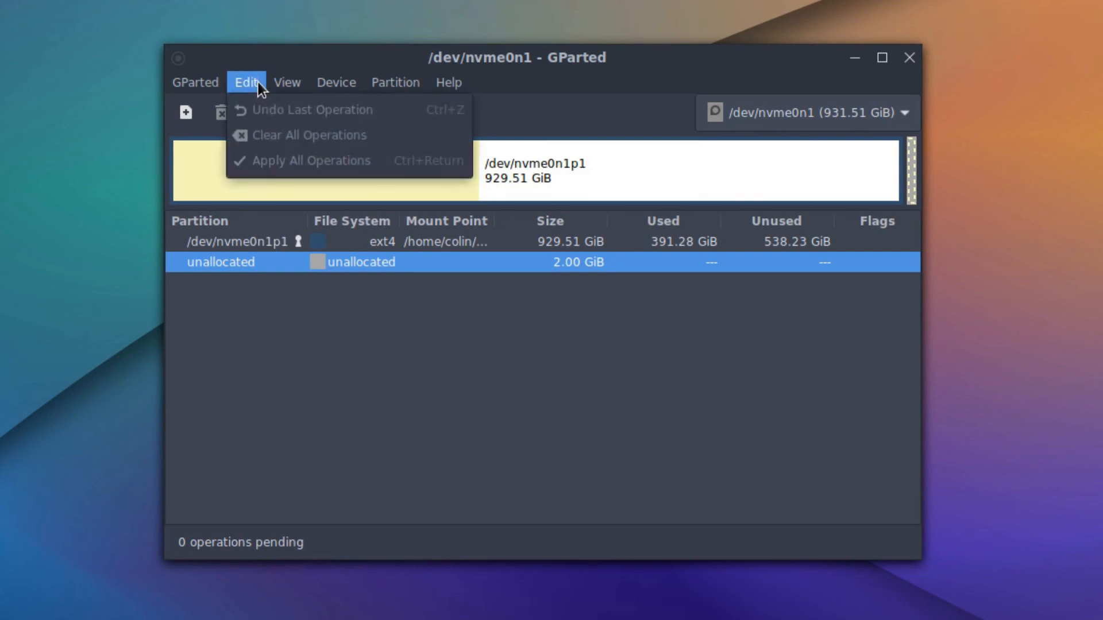
mouse_move(449, 82)
click(357, 52)
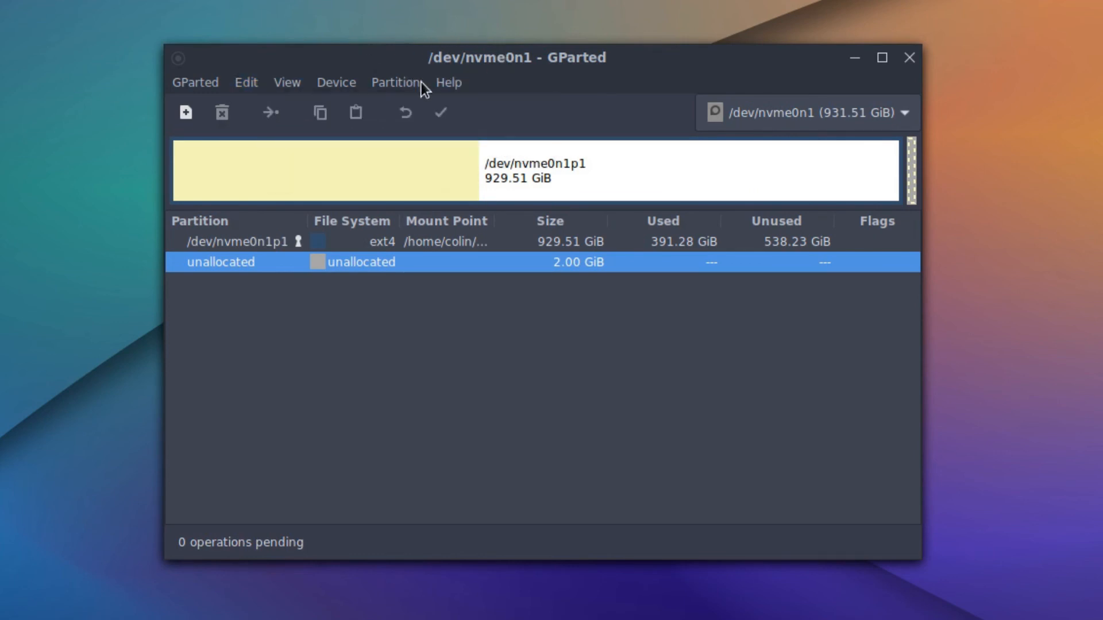
click(292, 84)
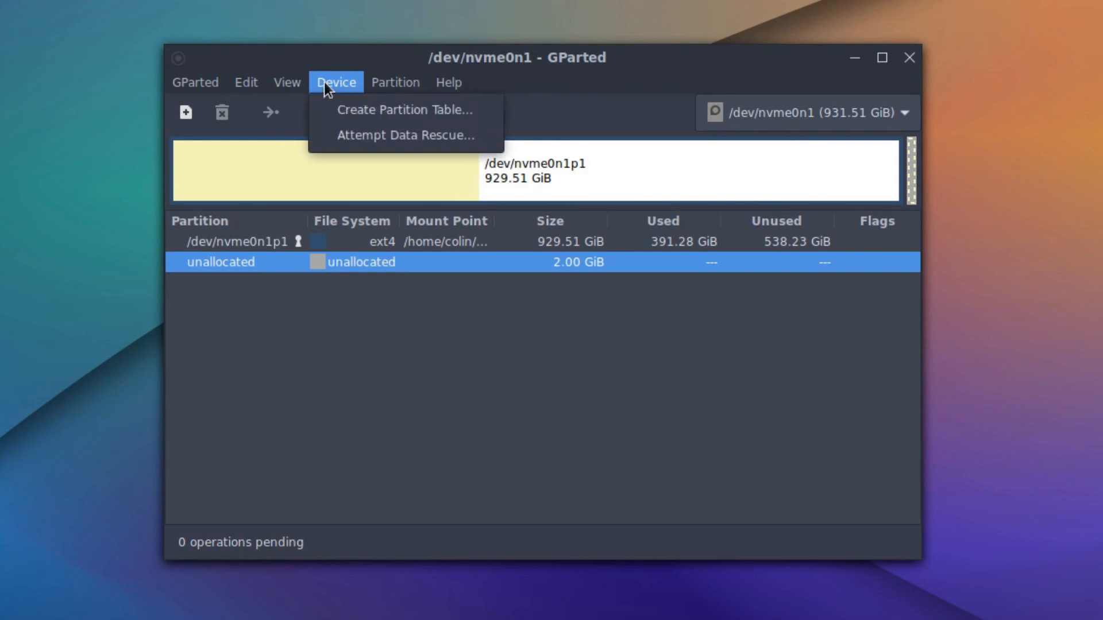
click(297, 109)
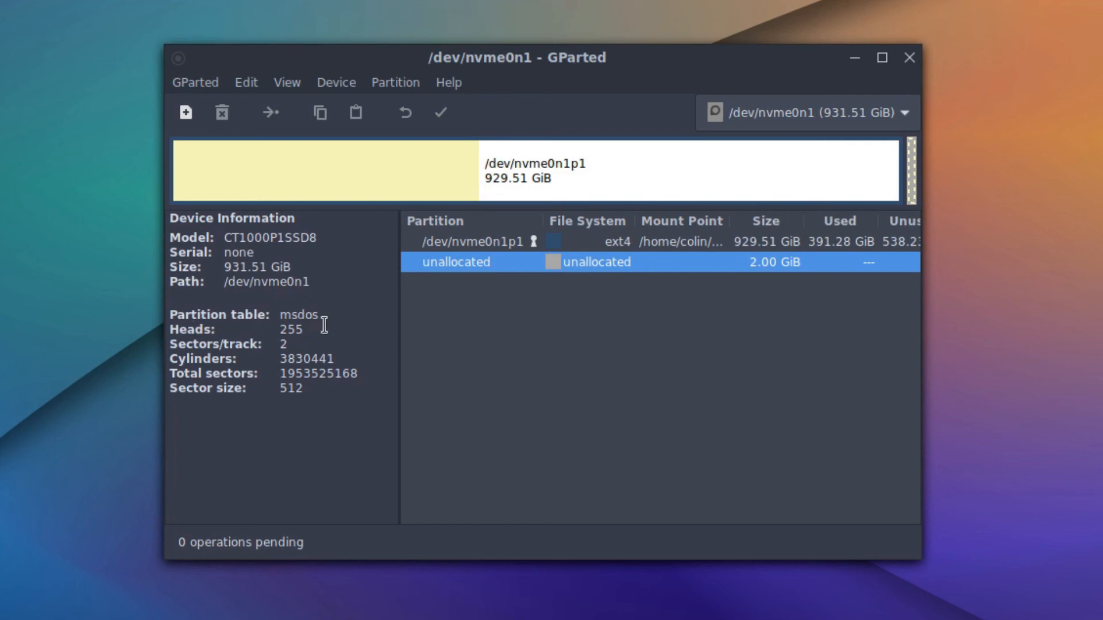
Select nvme0n1p1, view /dev/nvme1n1, then return to /dev/nvme0n1.
key(Up)
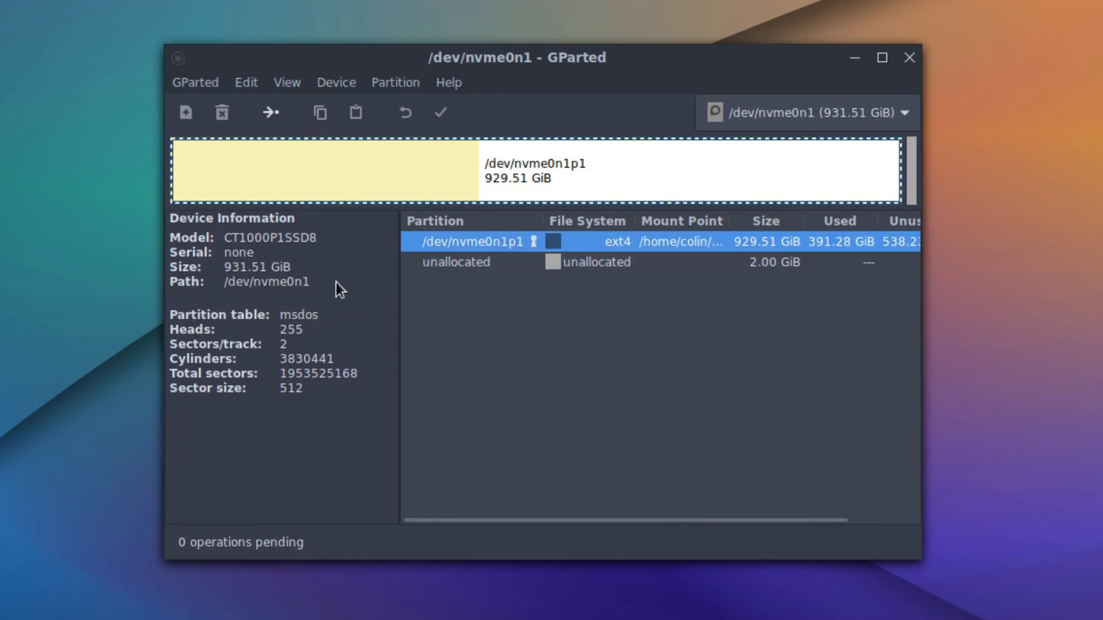
click(890, 115)
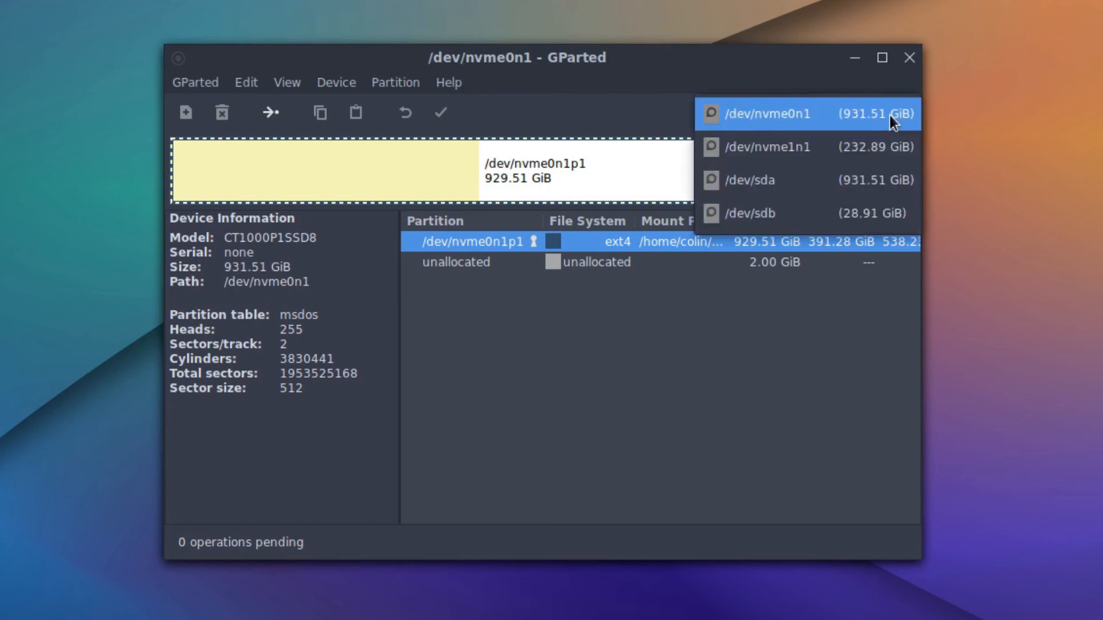
click(814, 148)
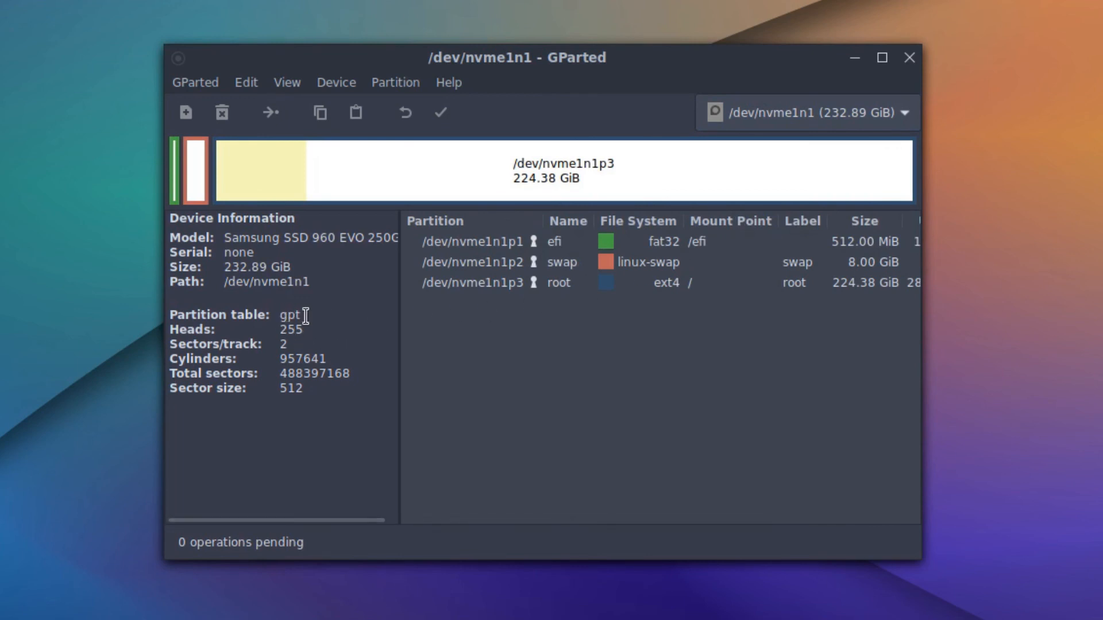
click(877, 115)
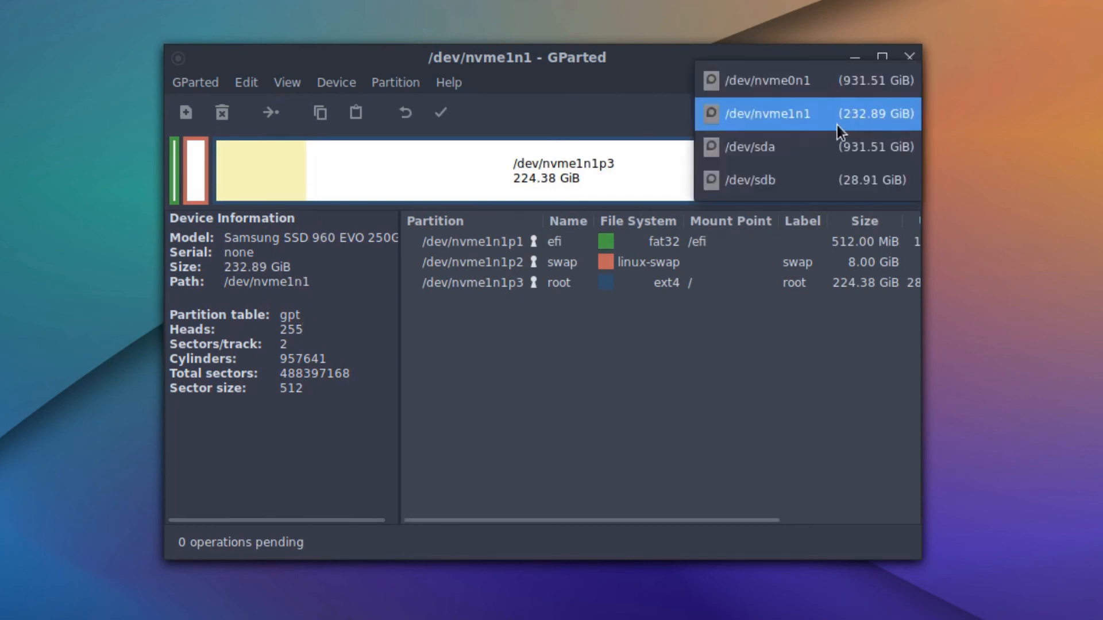
click(810, 83)
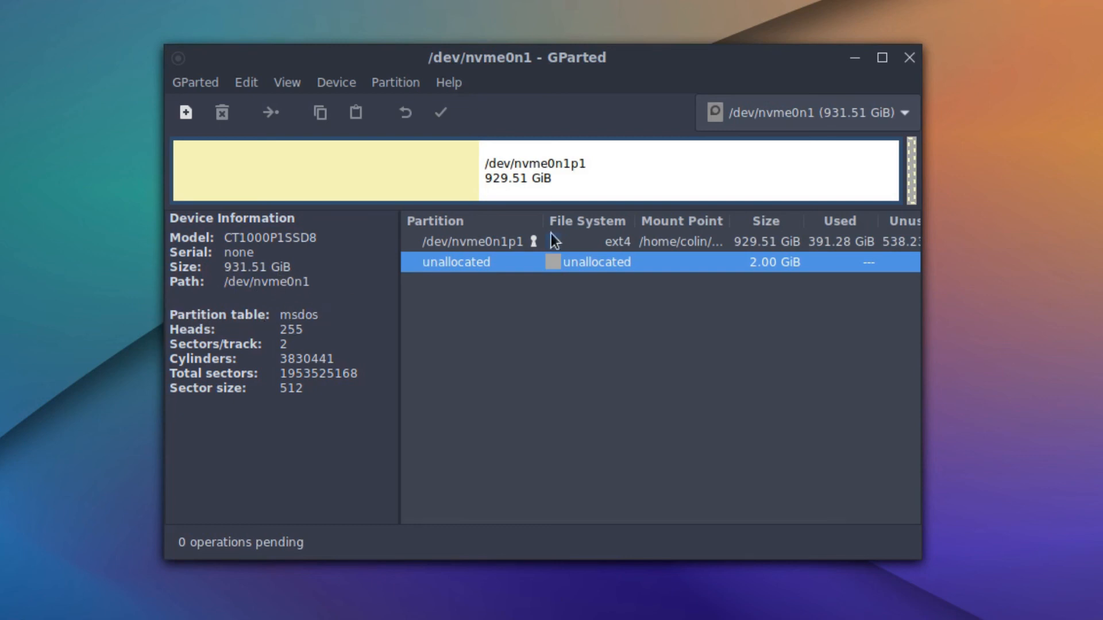
Switch through /dev/nvme1n1, /dev/sda and the /dev/sdb flash drive, ending on /dev/sda.
click(899, 107)
click(858, 147)
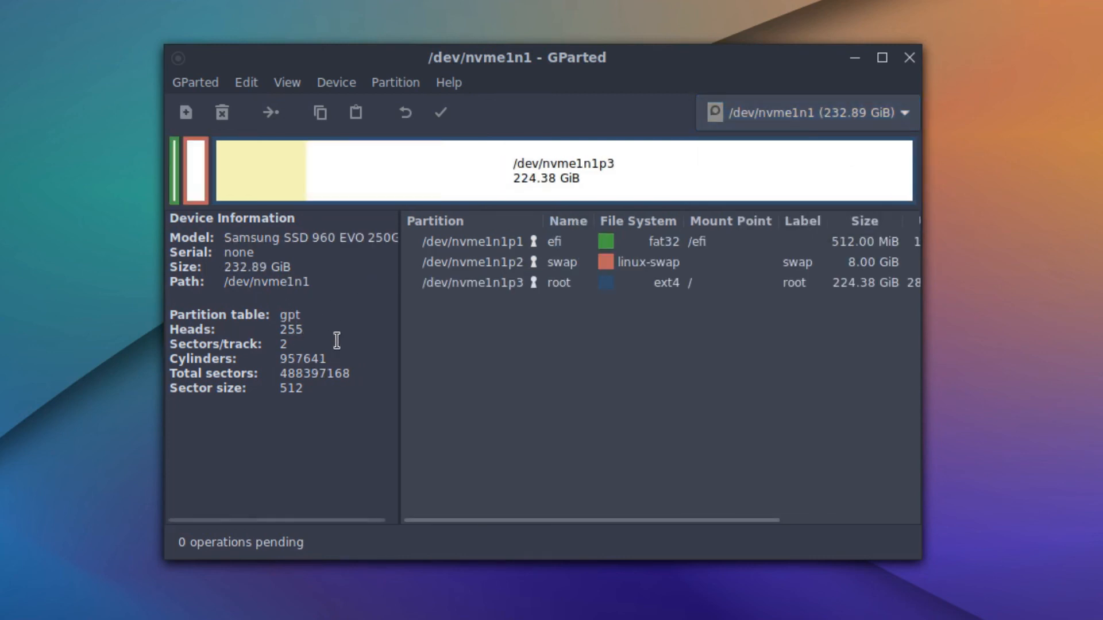
click(860, 115)
click(853, 140)
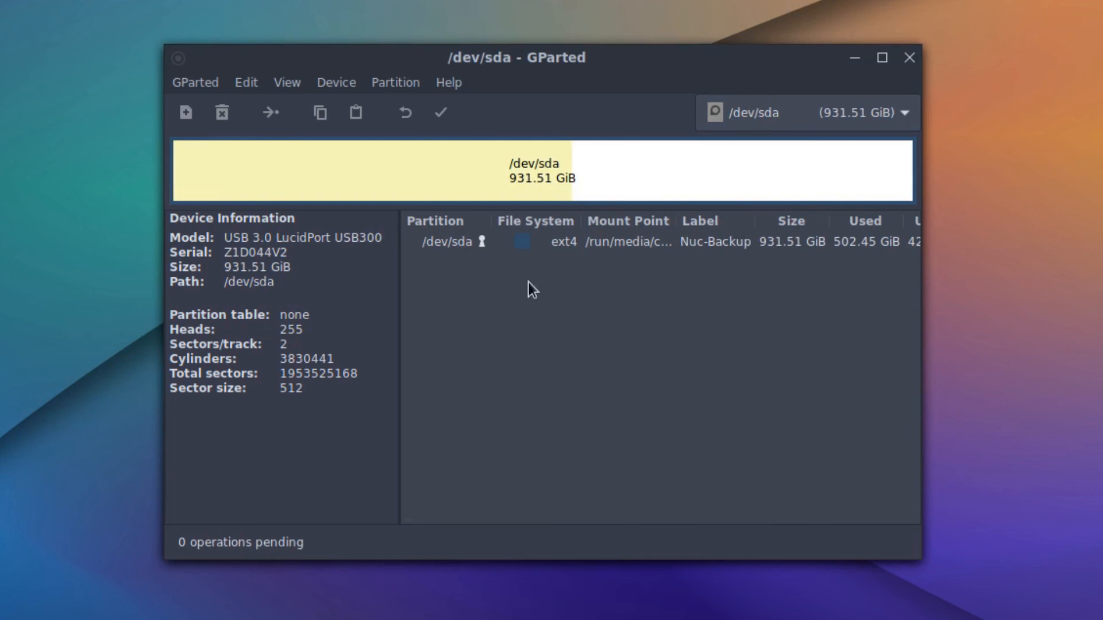
click(894, 114)
click(876, 138)
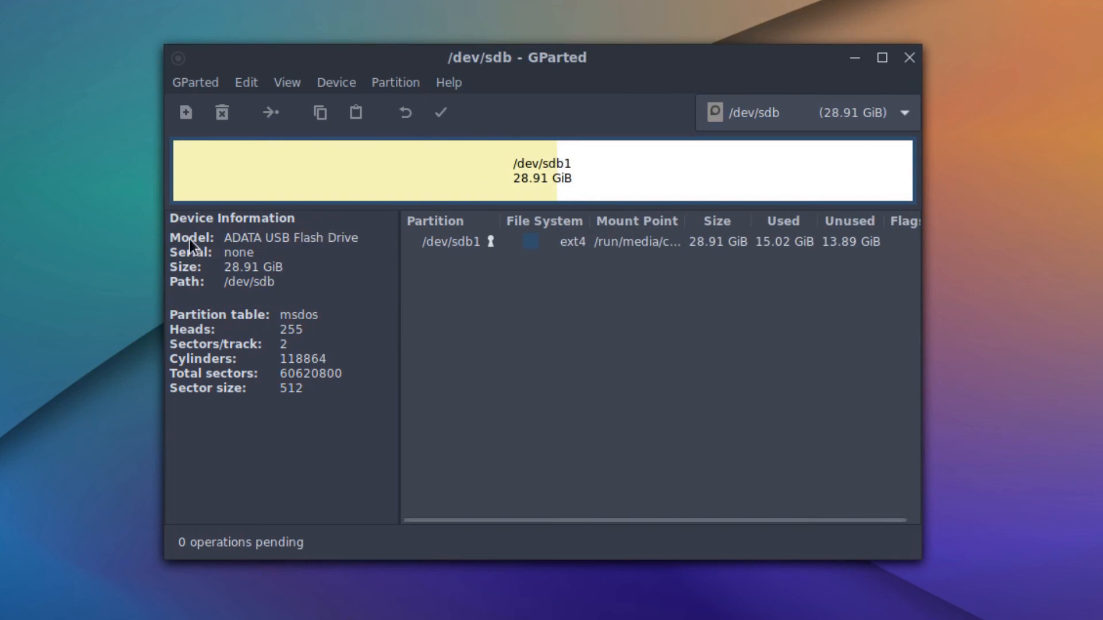
click(879, 117)
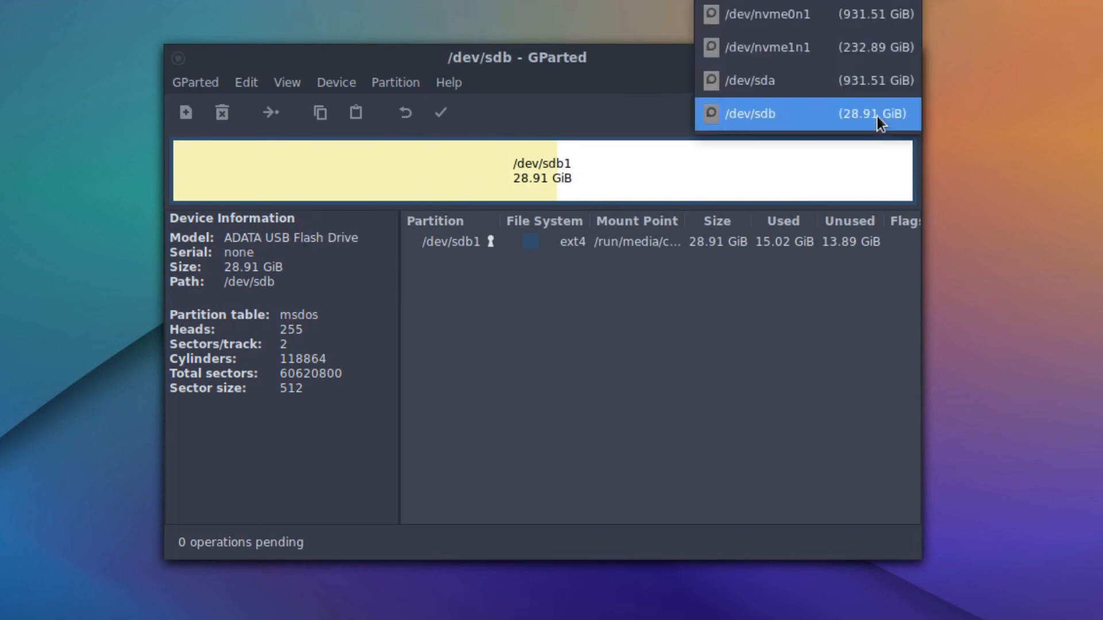
click(856, 78)
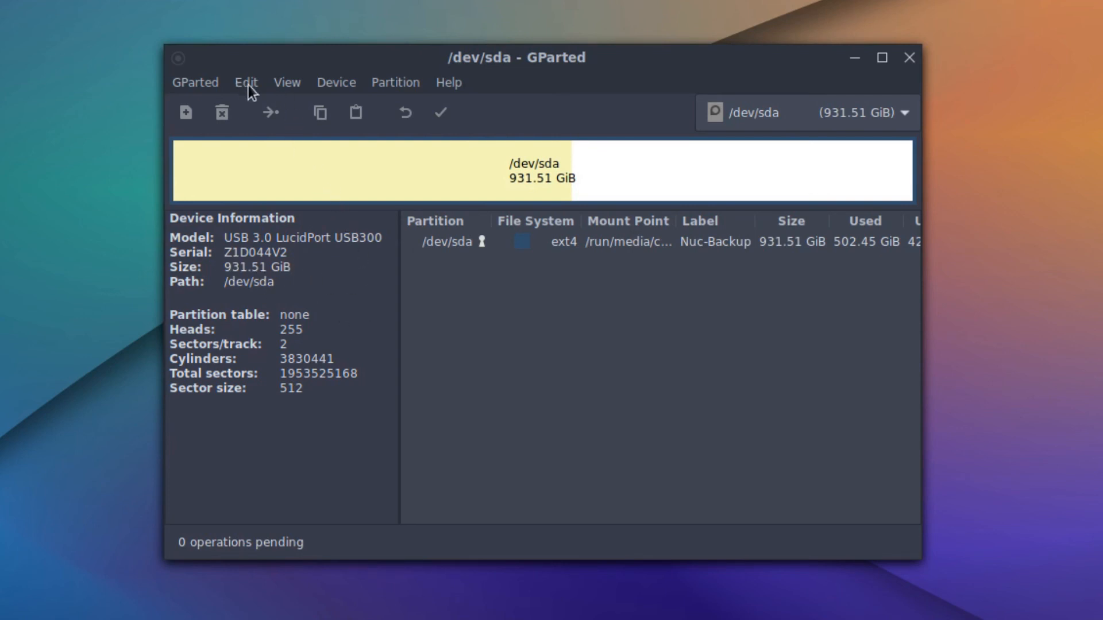
Toggle the Pending Operations pane on and then off again.
click(282, 84)
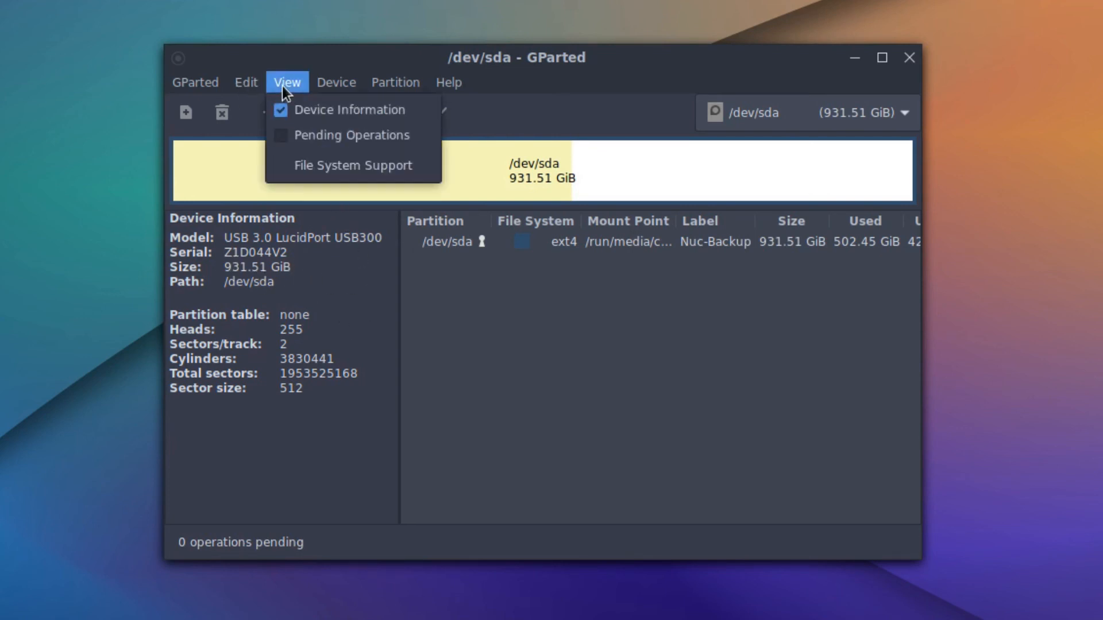
click(349, 131)
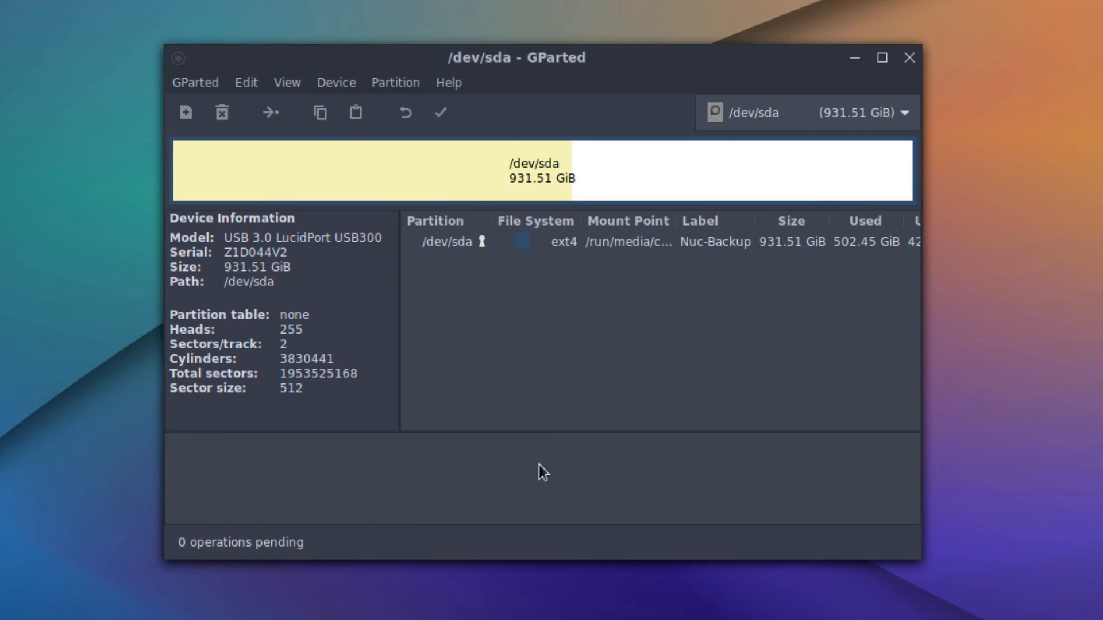
click(298, 81)
click(308, 135)
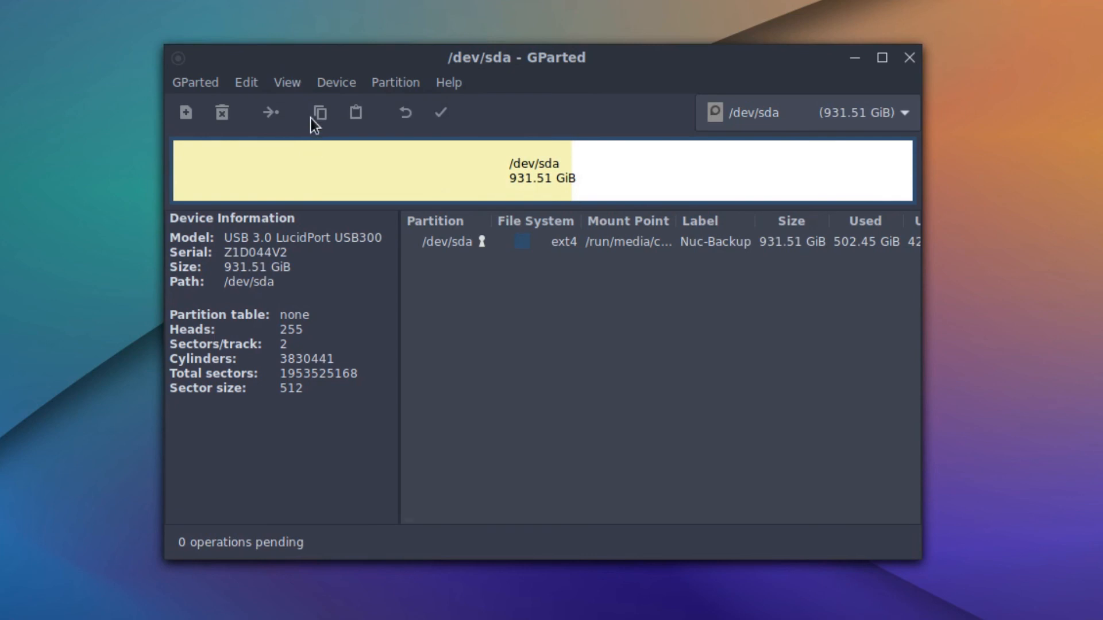
Open the File System Support chart, scroll through it, and close it.
click(295, 81)
click(312, 175)
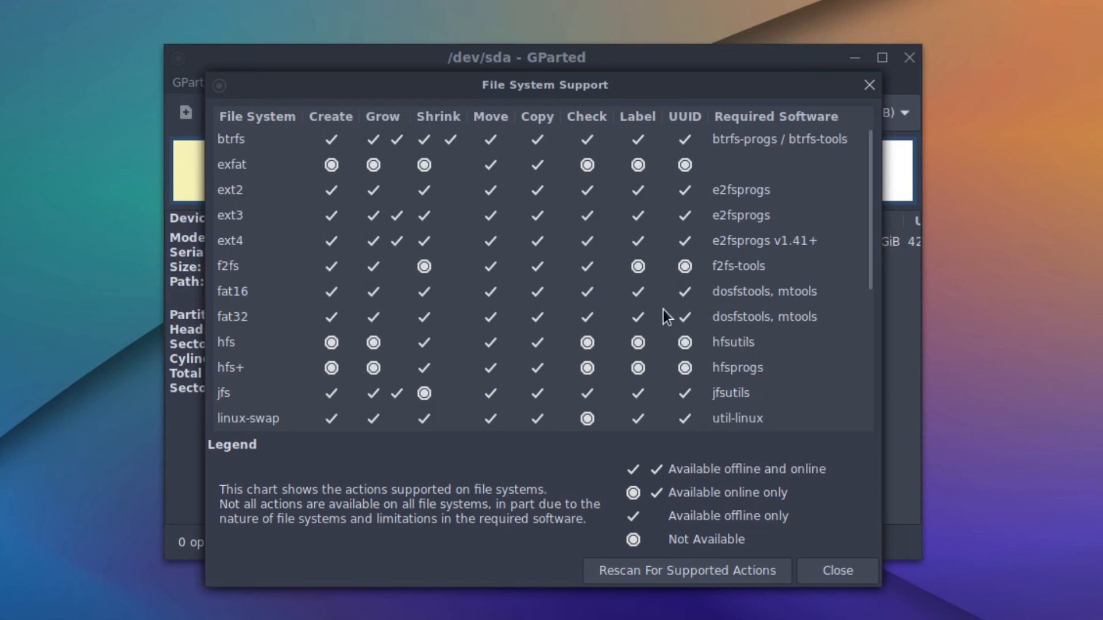
scroll(663, 309, down, 5)
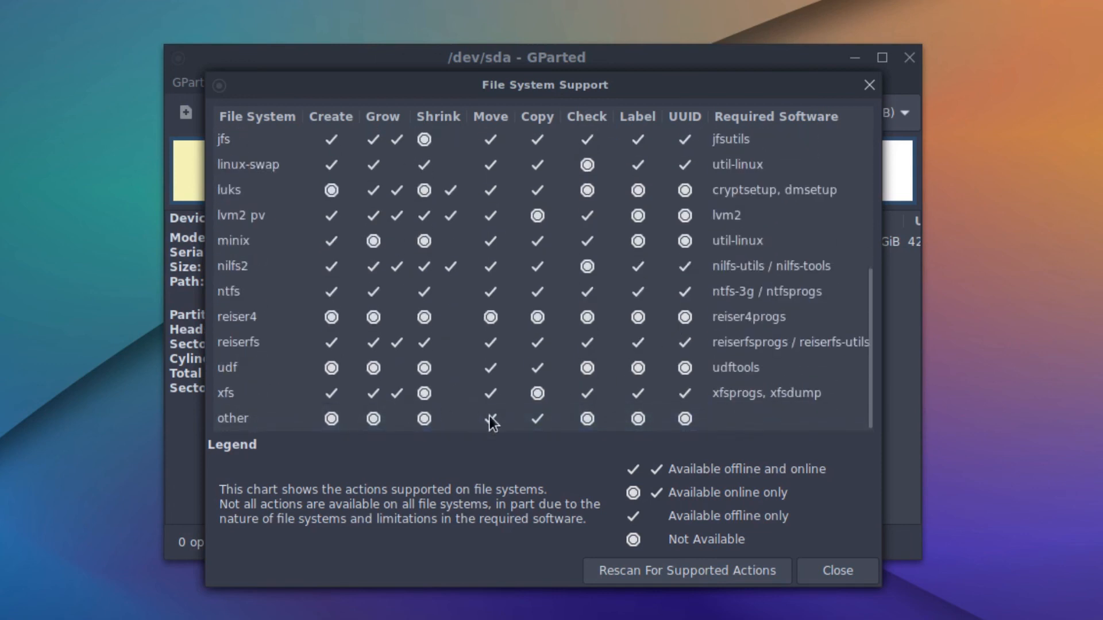
scroll(593, 392, up, 5)
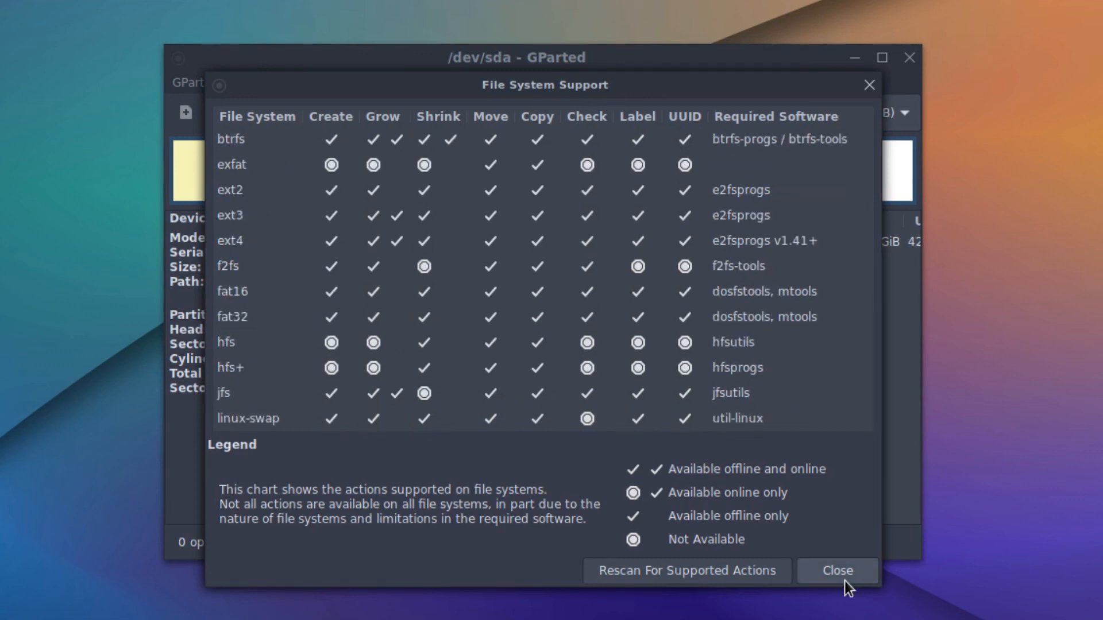
click(845, 581)
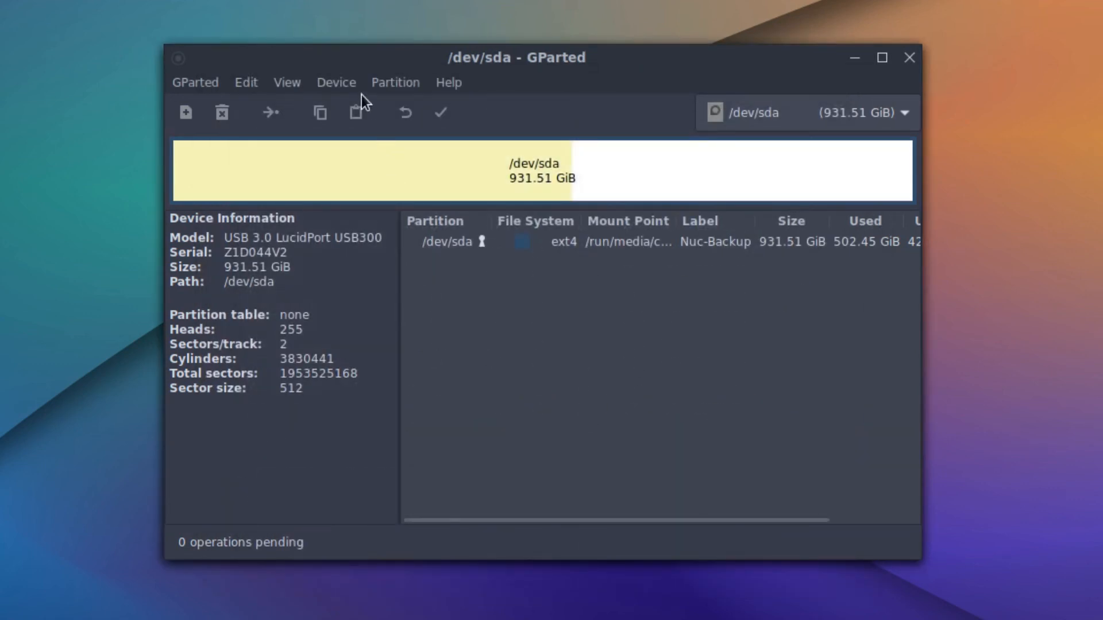
Hide the Device Information panel and look over the Partition menu's actions.
click(291, 89)
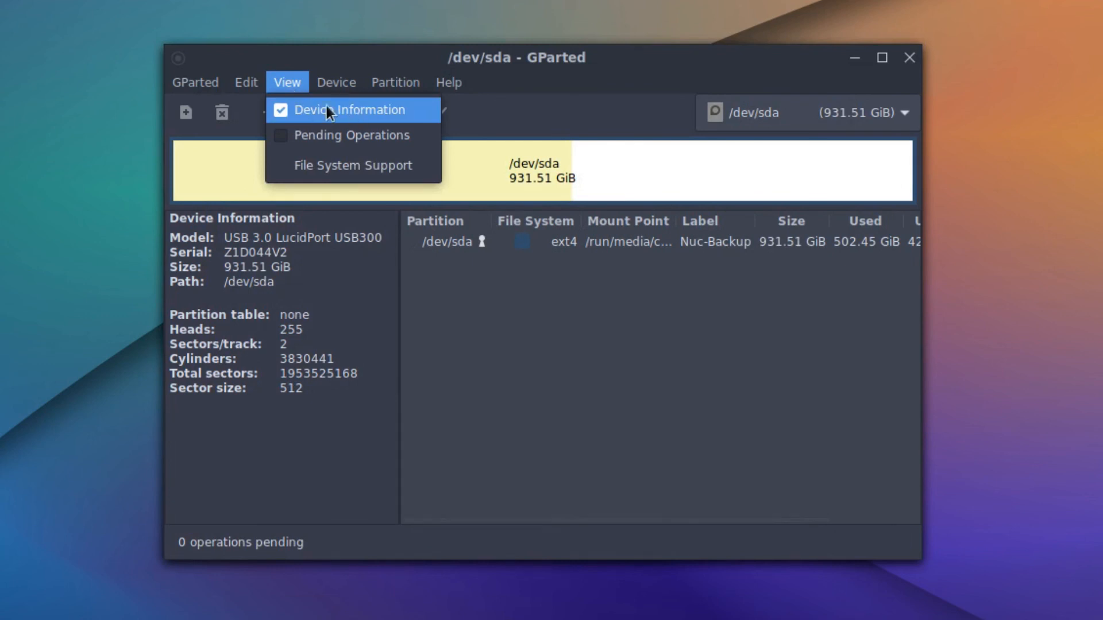
click(372, 110)
click(397, 83)
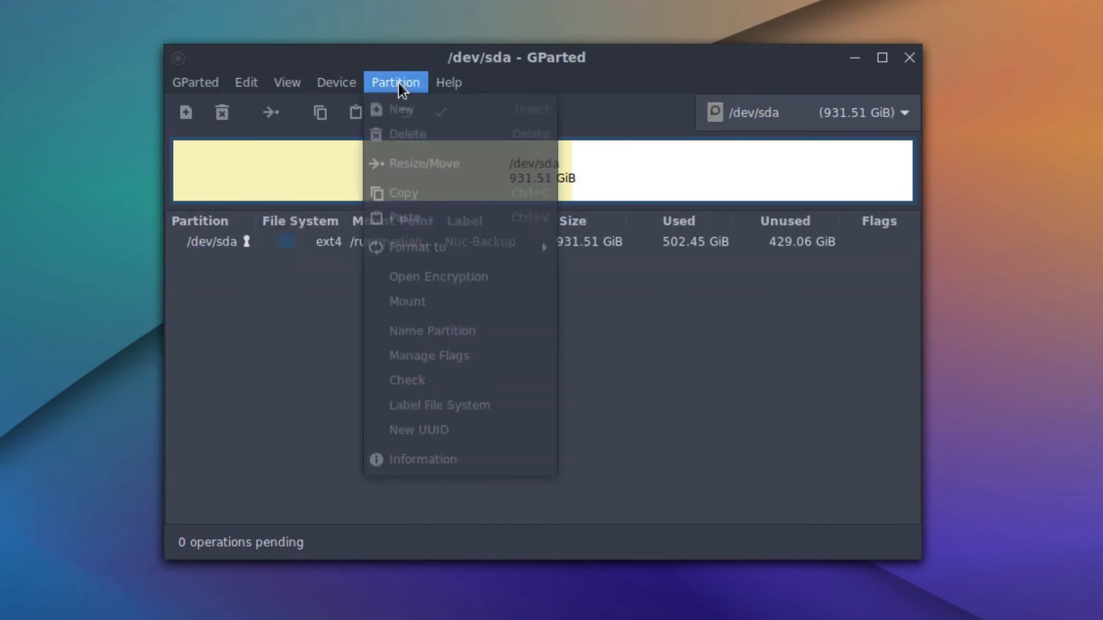
mouse_move(441, 83)
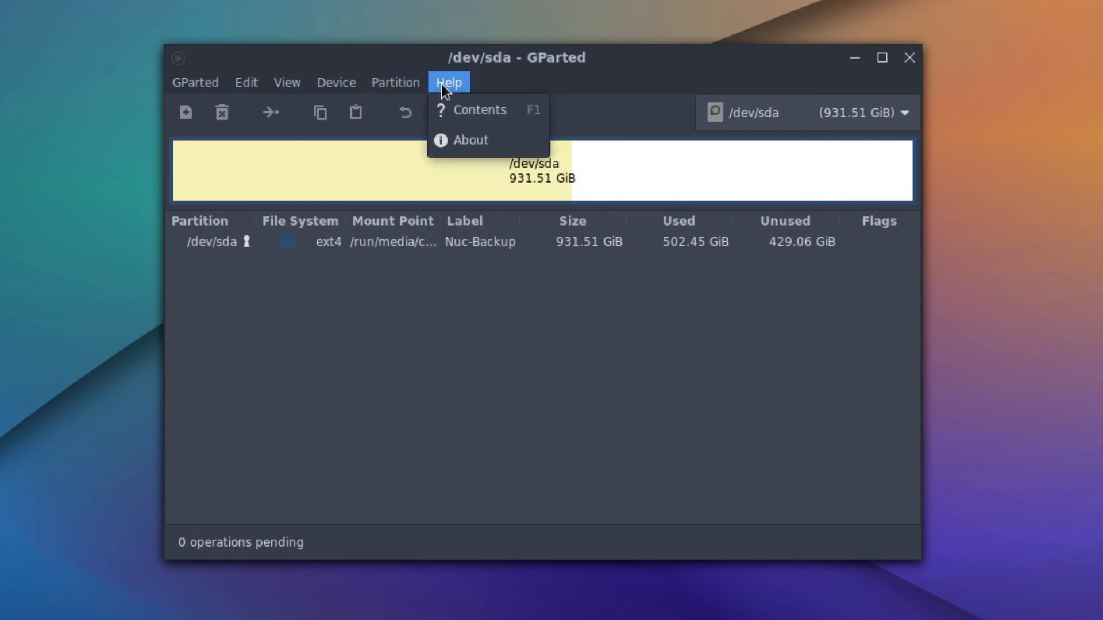
mouse_move(386, 88)
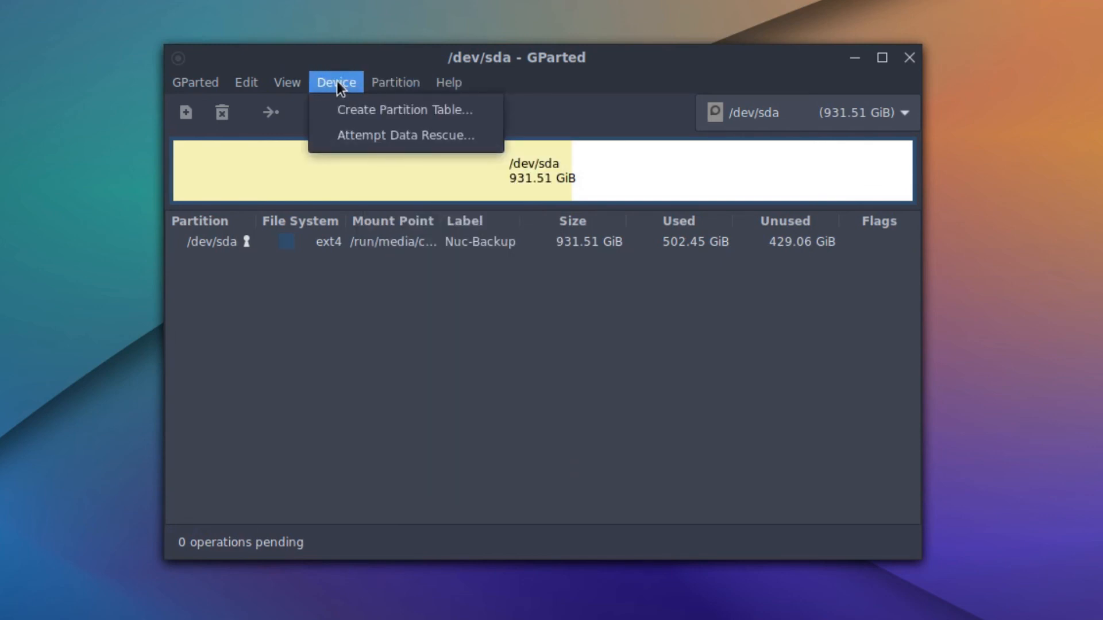
mouse_move(451, 81)
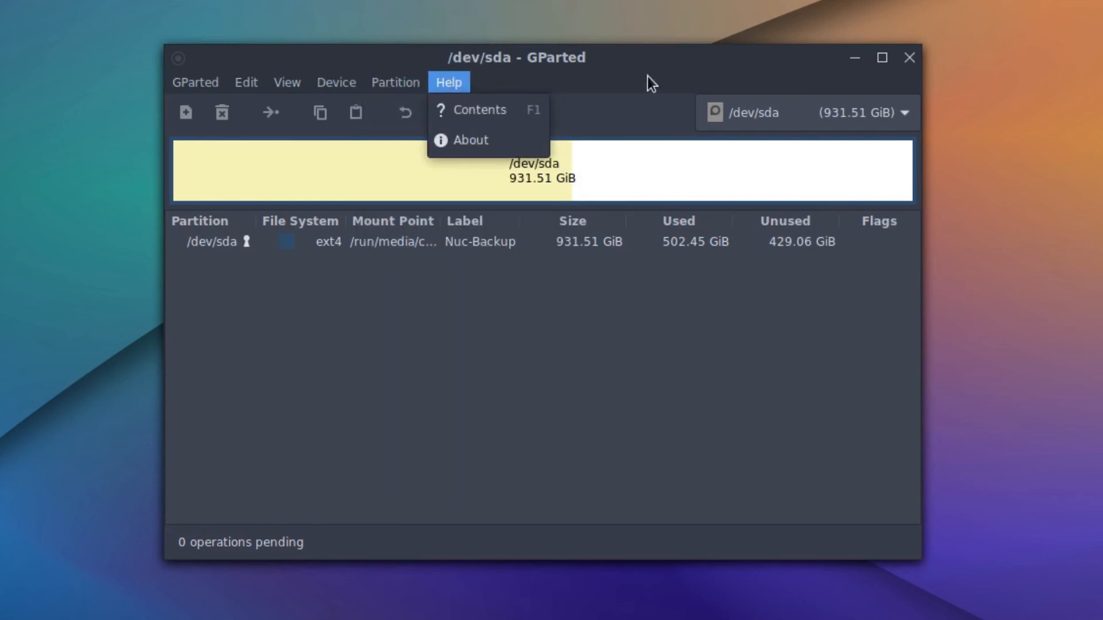